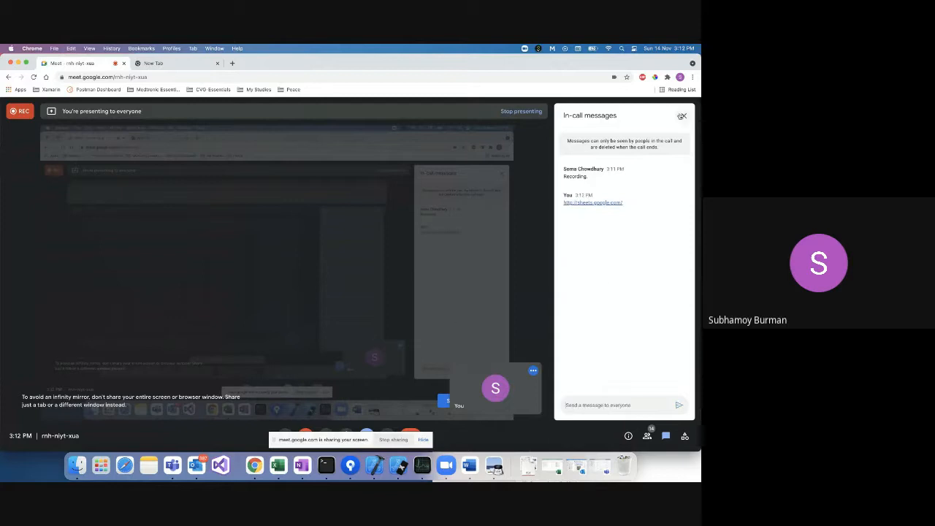
# Close the in-call messages panel and load sheets.google.com in the new tab.
pyautogui.click(684, 115)
pyautogui.click(174, 64)
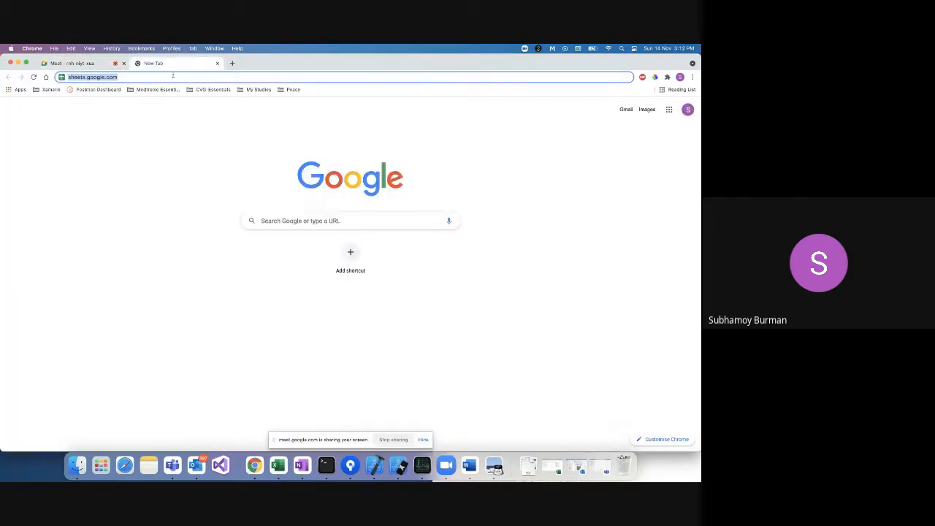
pyautogui.click(172, 76)
pyautogui.press('Return')
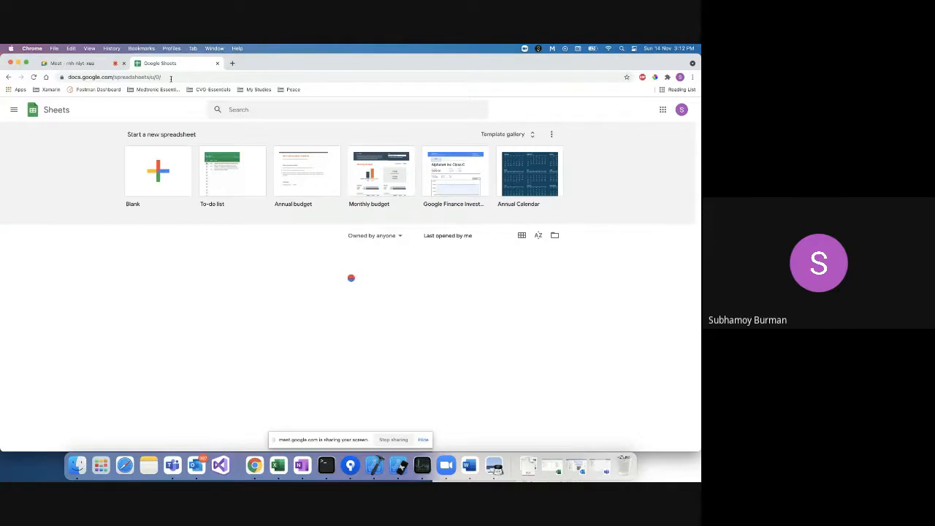
# Create a blank spreadsheet and select its 'Untitled spreadsheet' title for renaming.
pyautogui.click(164, 176)
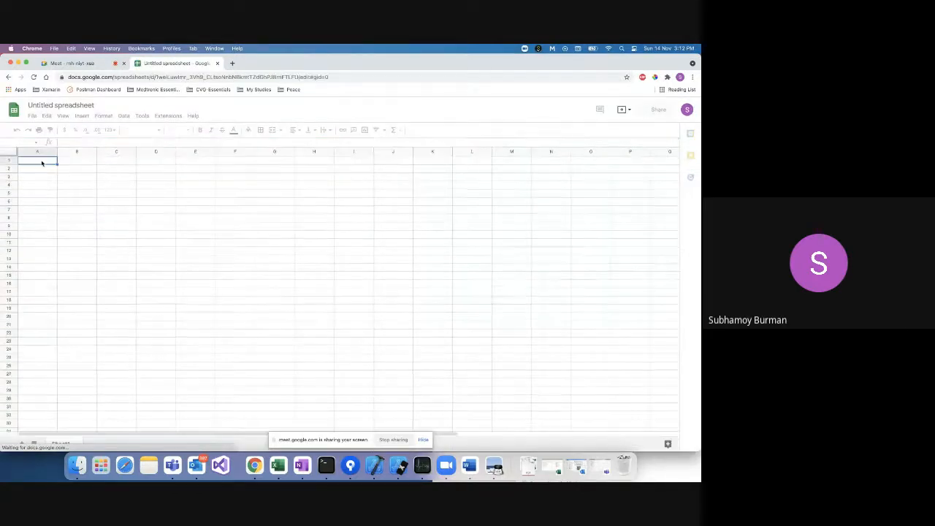
pyautogui.click(76, 105)
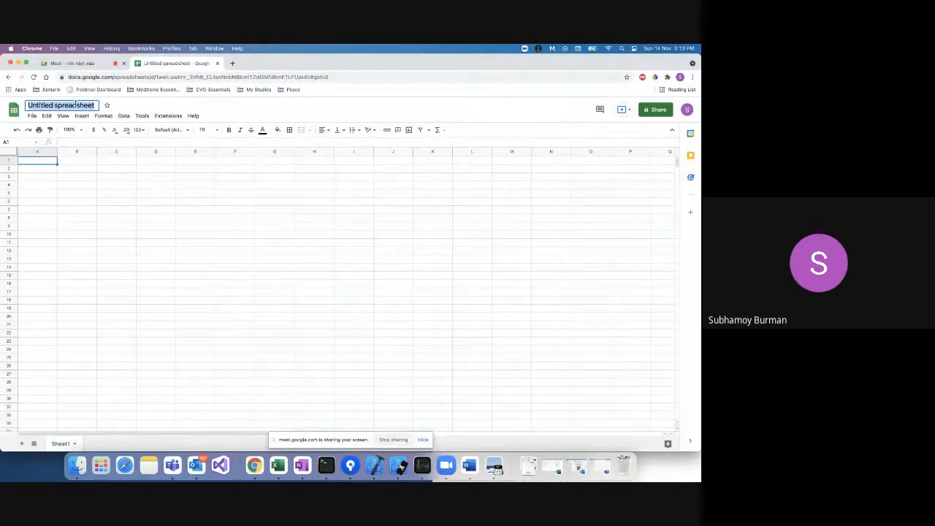
# Name the file 'Jamshedpur Public School' and select cell A1.
pyautogui.write('Jams')
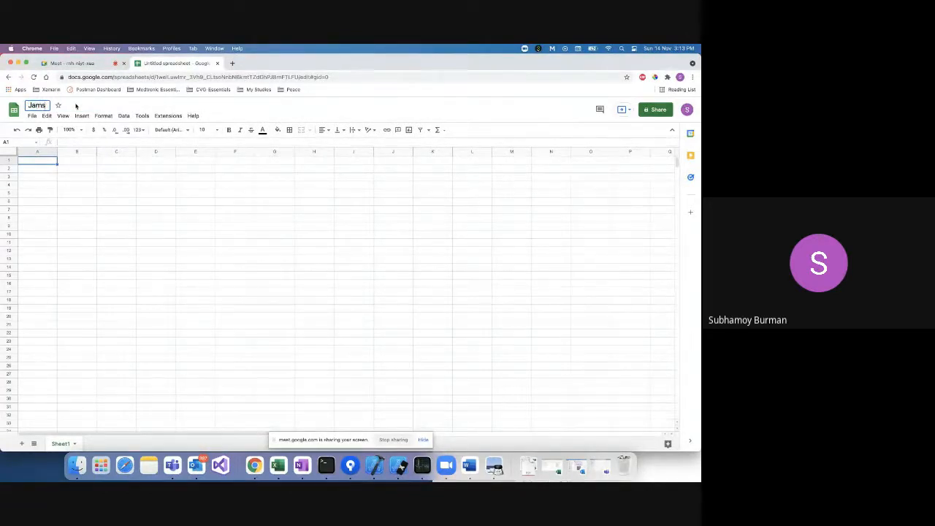
pyautogui.write('hedpur Public School')
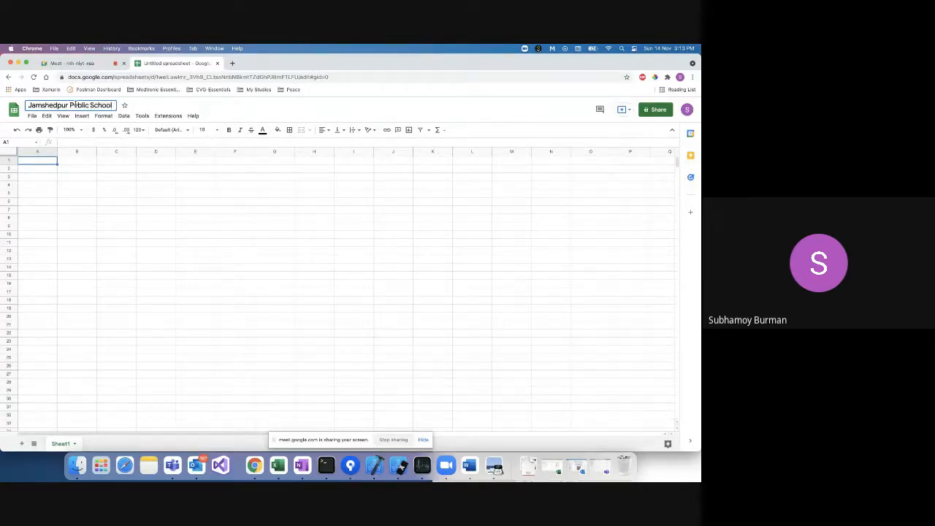
pyautogui.click(48, 175)
pyautogui.click(45, 162)
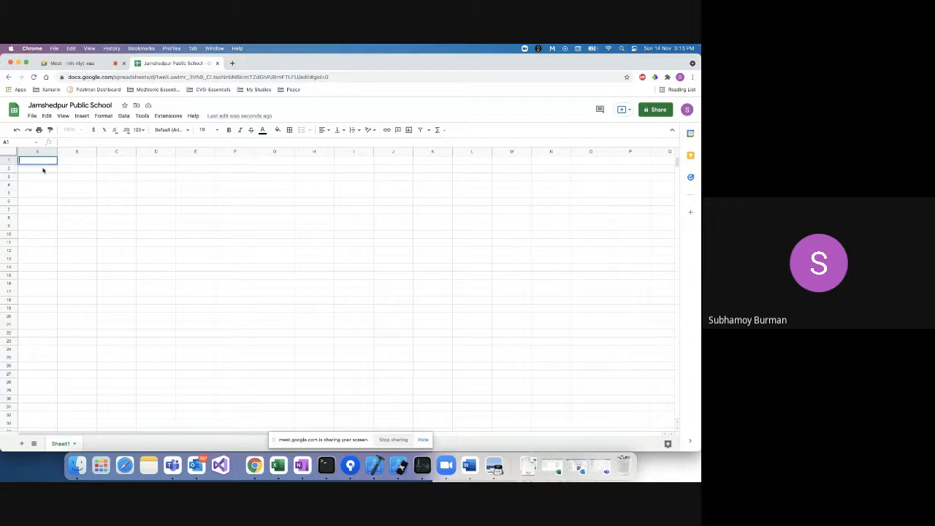
pyautogui.click(43, 170)
pyautogui.click(35, 162)
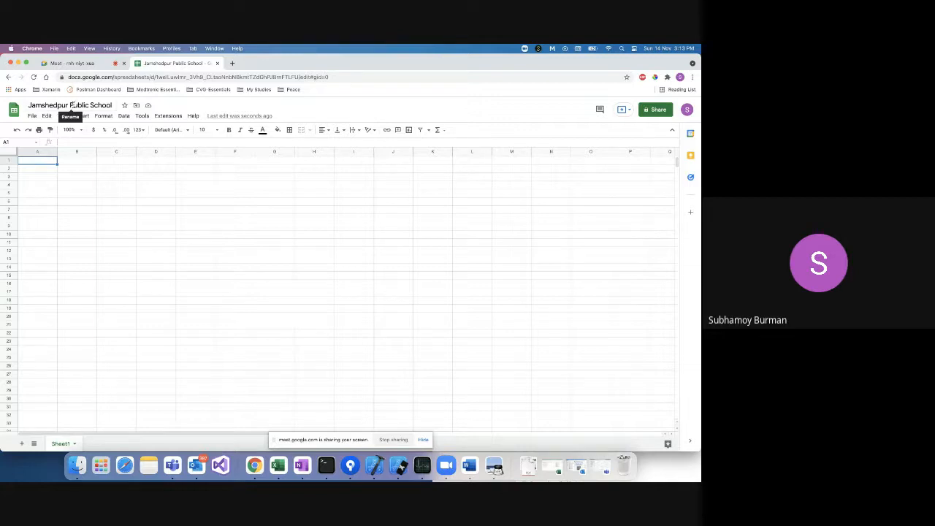
# Enter 'Please create marsheet of every single class in single sheet' in A1 and append '(5 - 12)' to the title.
pyautogui.doubleClick(41, 161)
pyautogui.write('Please cr')
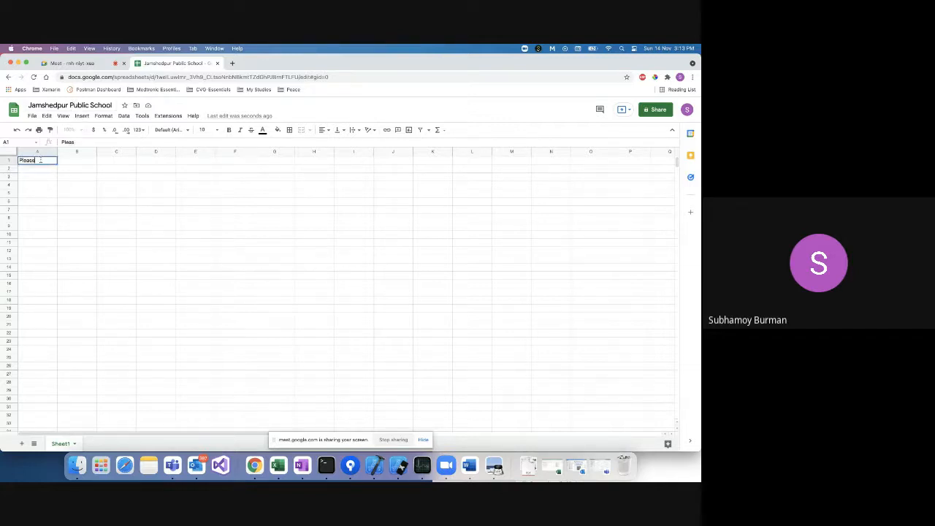
pyautogui.write('eate marsheet of')
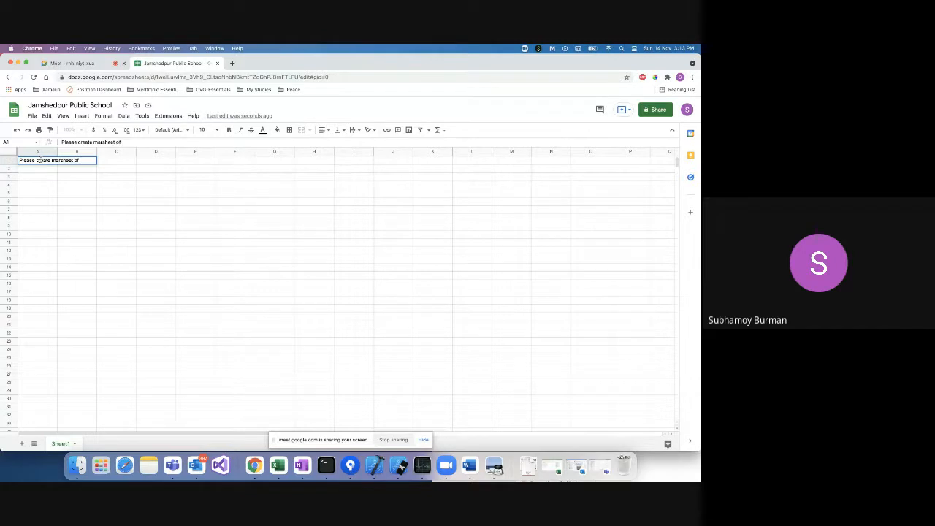
pyautogui.write(' every single class')
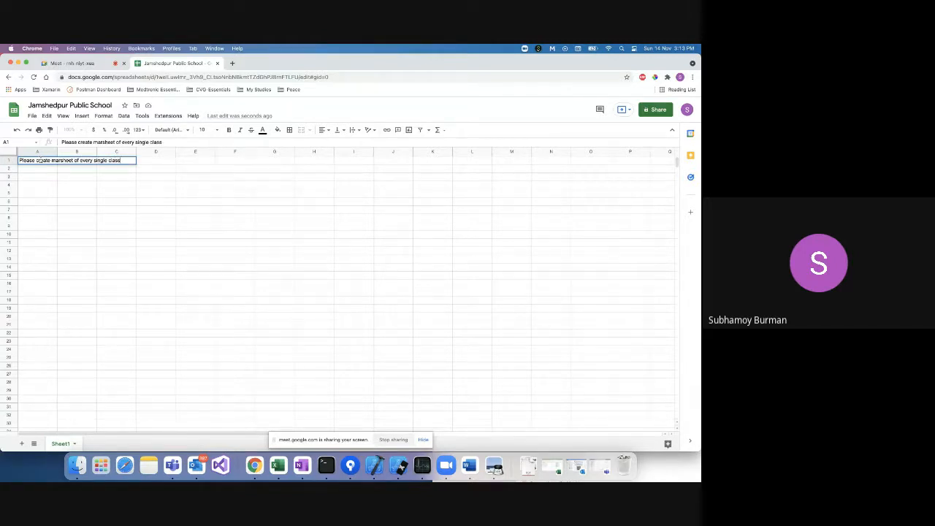
pyautogui.click(114, 105)
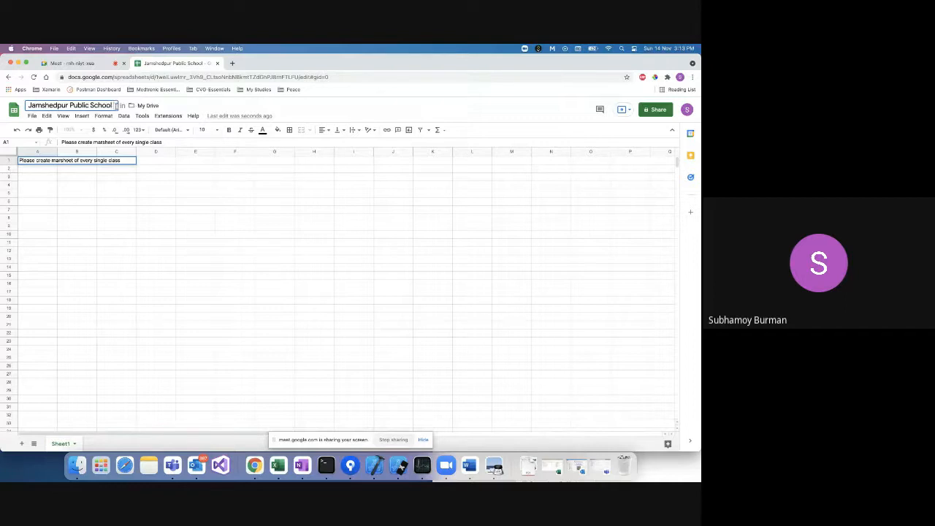
pyautogui.write('(5 - 12)')
pyautogui.click(126, 160)
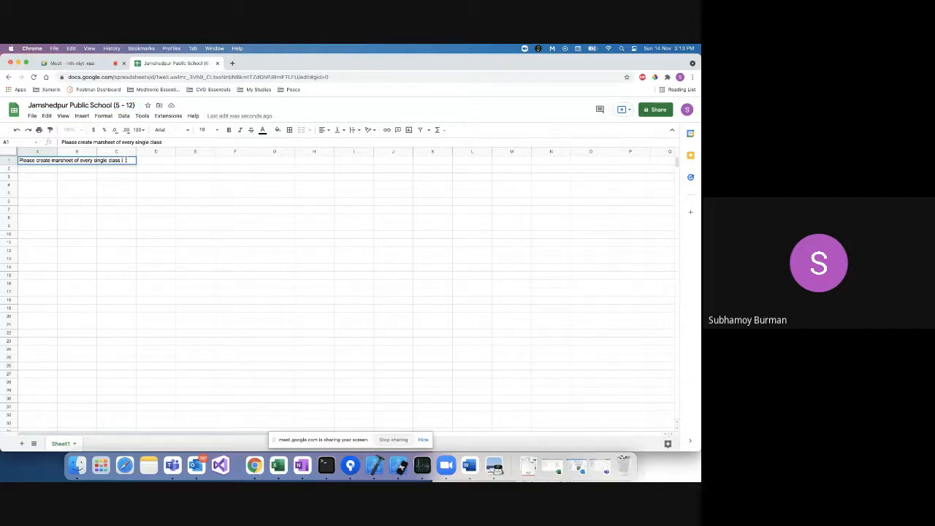
pyautogui.write('in single sheet')
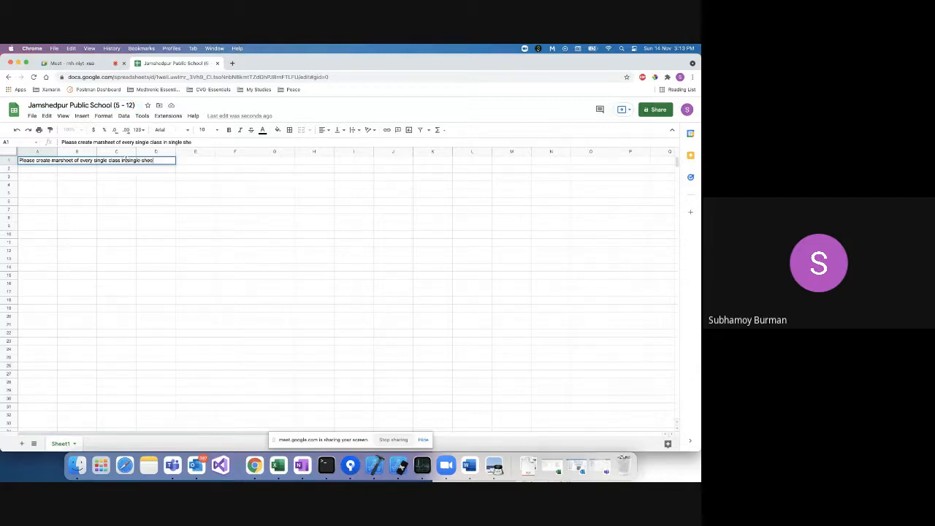
pyautogui.click(113, 187)
pyautogui.click(32, 163)
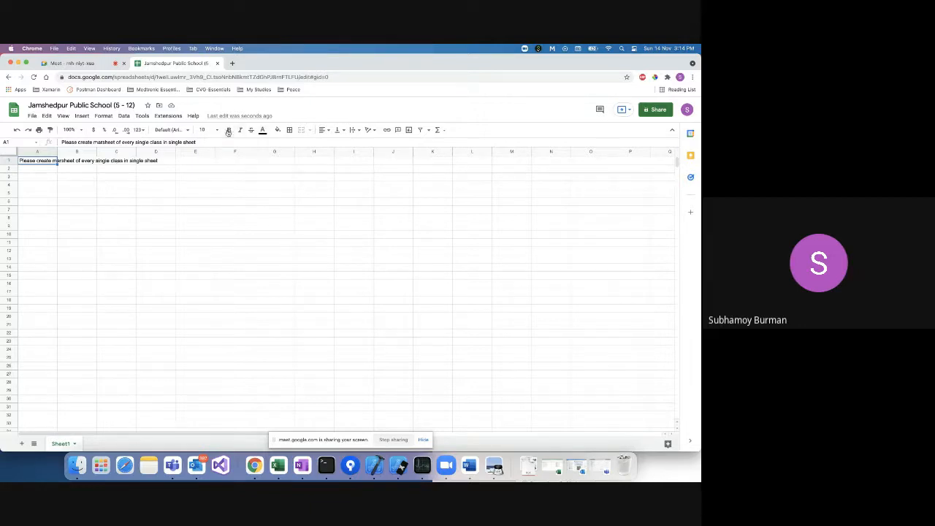
# Set the A1 heading's font size to 18.
pyautogui.click(218, 129)
pyautogui.click(208, 242)
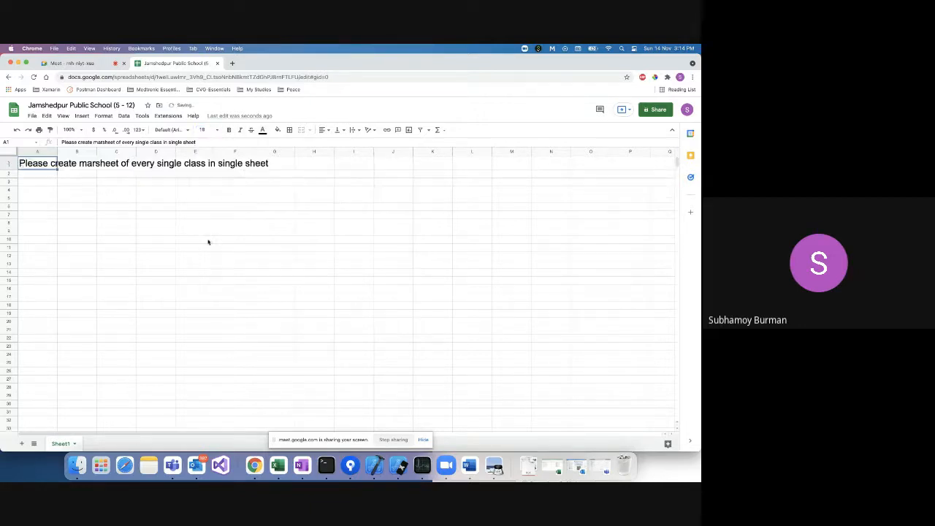
pyautogui.click(38, 177)
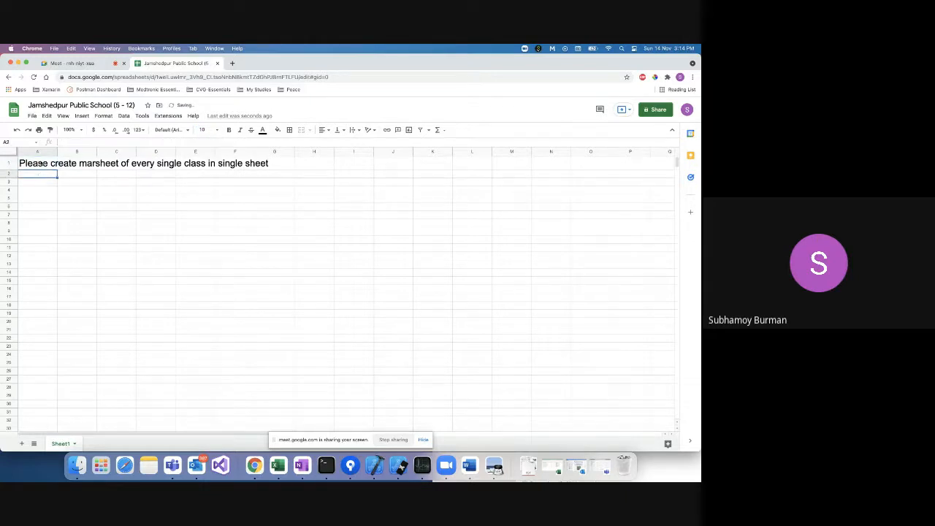
pyautogui.click(43, 164)
# Begin a header entry in cell A3, then cancel the partial text.
pyautogui.doubleClick(40, 182)
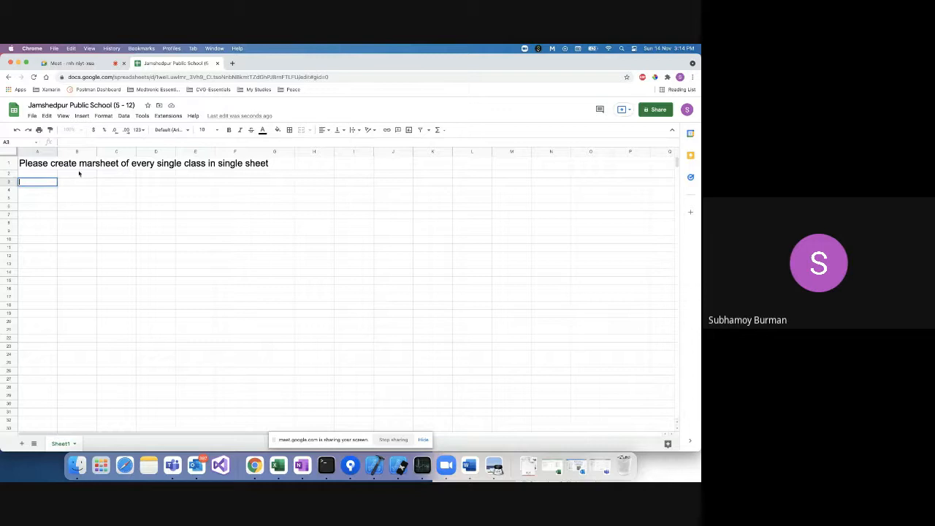
pyautogui.click(36, 190)
pyautogui.click(37, 182)
pyautogui.doubleClick(37, 182)
pyautogui.write('Ro')
pyautogui.press('Escape')
# Rename the sheet tab to 'Class V - Marksheet' and reopen cell A3 for editing.
pyautogui.doubleClick(61, 444)
pyautogui.write('Class V - Mark')
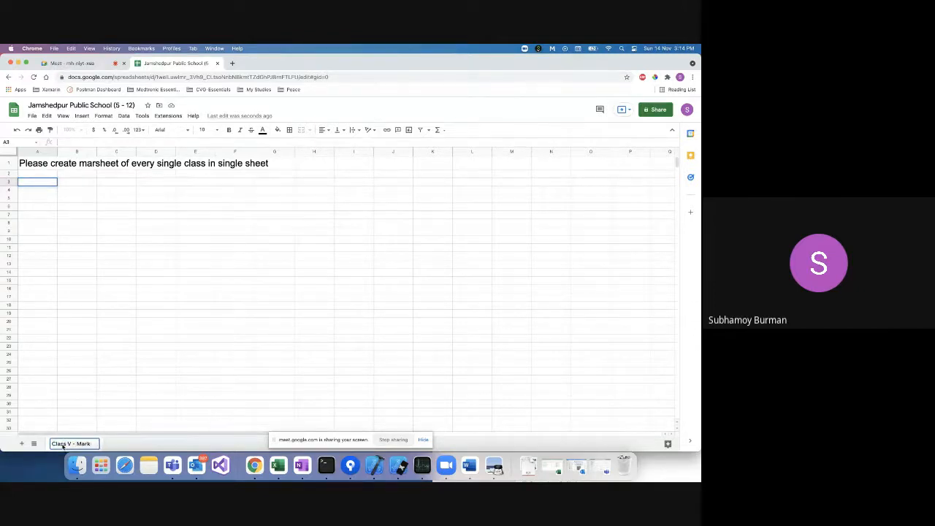
pyautogui.write('sheet')
pyautogui.click(67, 207)
pyautogui.click(43, 182)
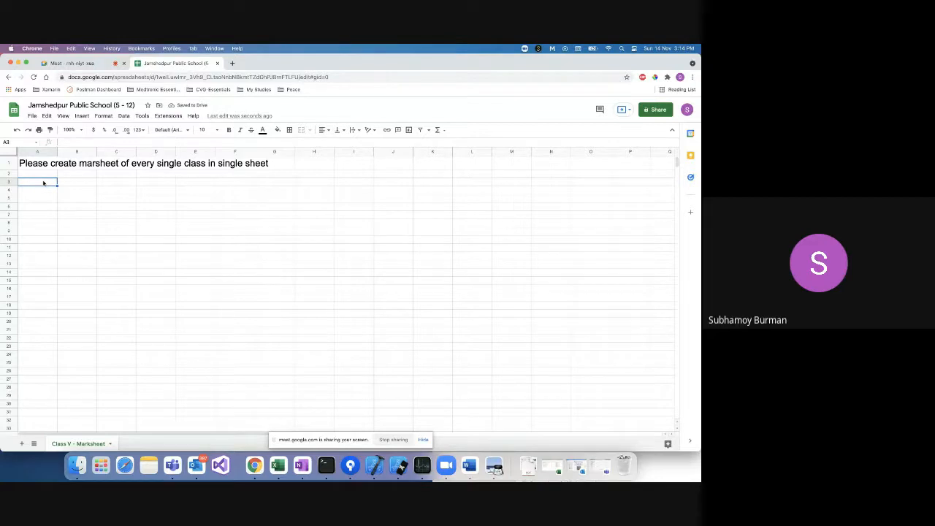
pyautogui.doubleClick(43, 182)
# Enter headers Roll No, Name, Bengali and Social Science in A3:D3.
pyautogui.write('Roll No')
pyautogui.click(82, 183)
pyautogui.write('Name')
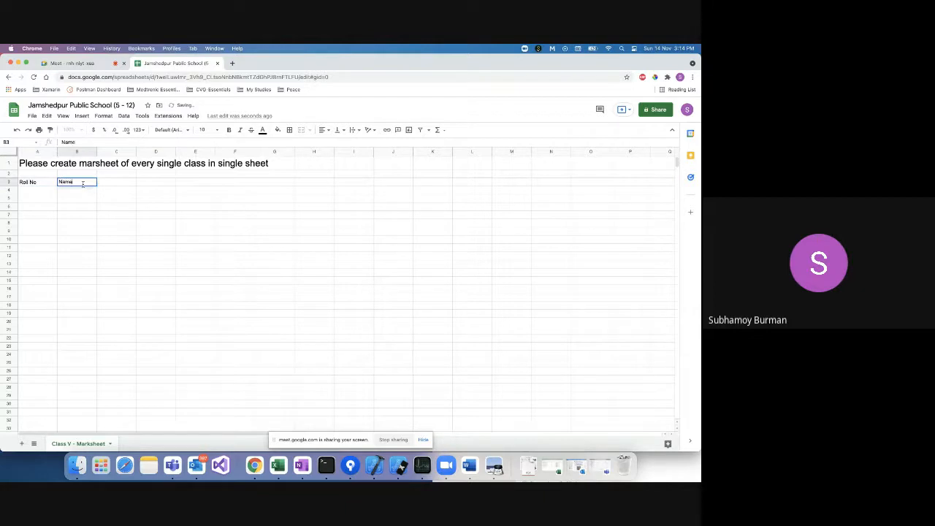
pyautogui.doubleClick(121, 182)
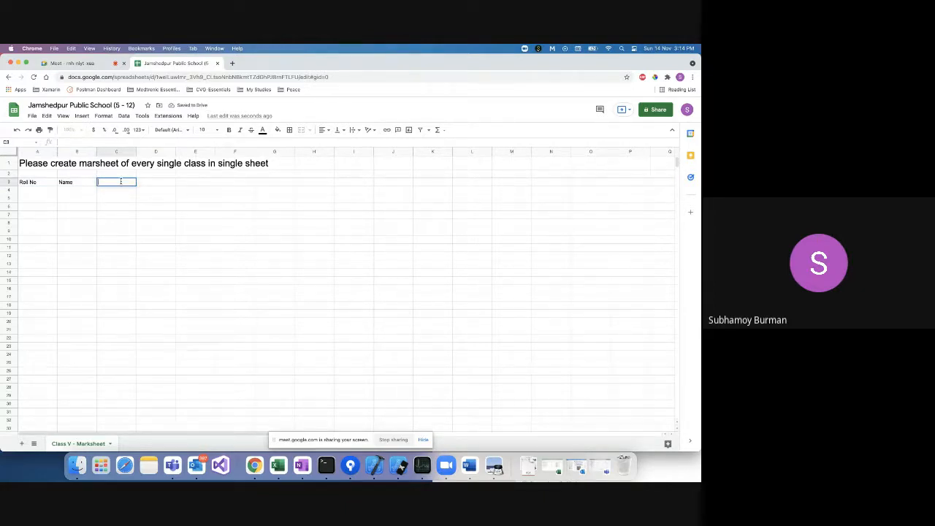
pyautogui.write('Bengali')
pyautogui.press('Tab')
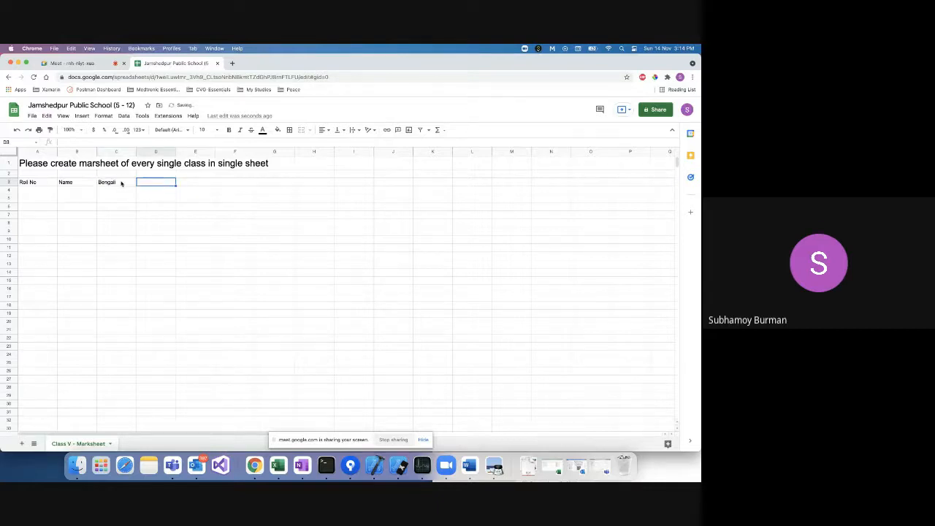
pyautogui.write('Social Scien')
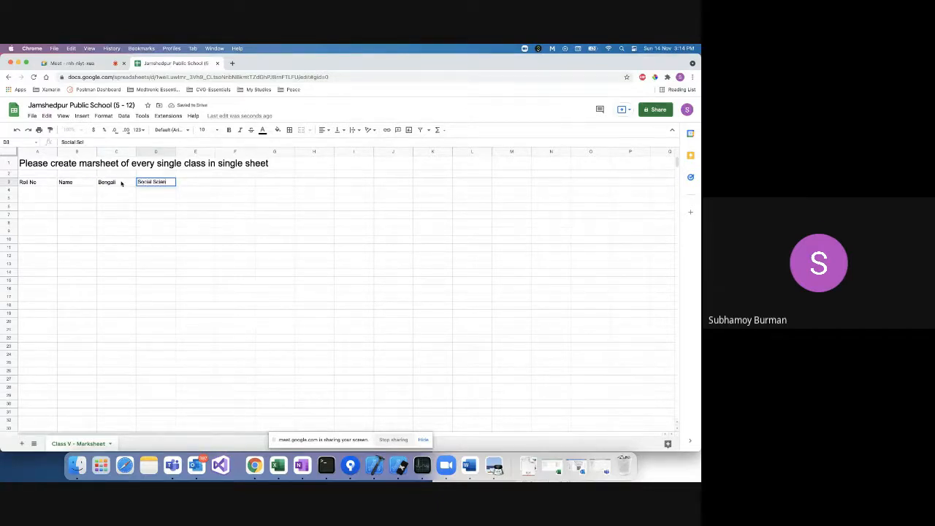
pyautogui.write('ce')
pyautogui.press('Tab')
# Add headers Physics, Chemistry and History in E3:G3.
pyautogui.write('Phy')
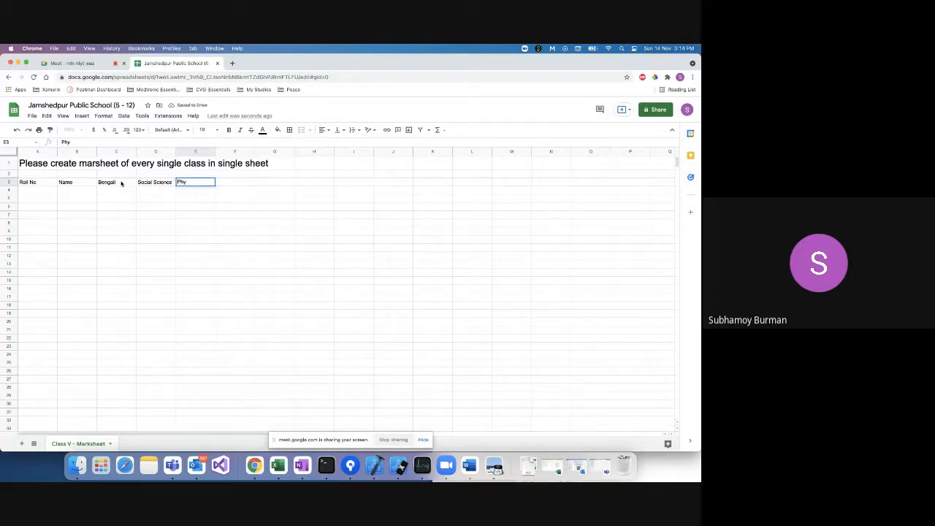
pyautogui.write('c')
pyautogui.press('BackSpace')
pyautogui.write('sics')
pyautogui.press('Tab')
pyautogui.write('Chemi')
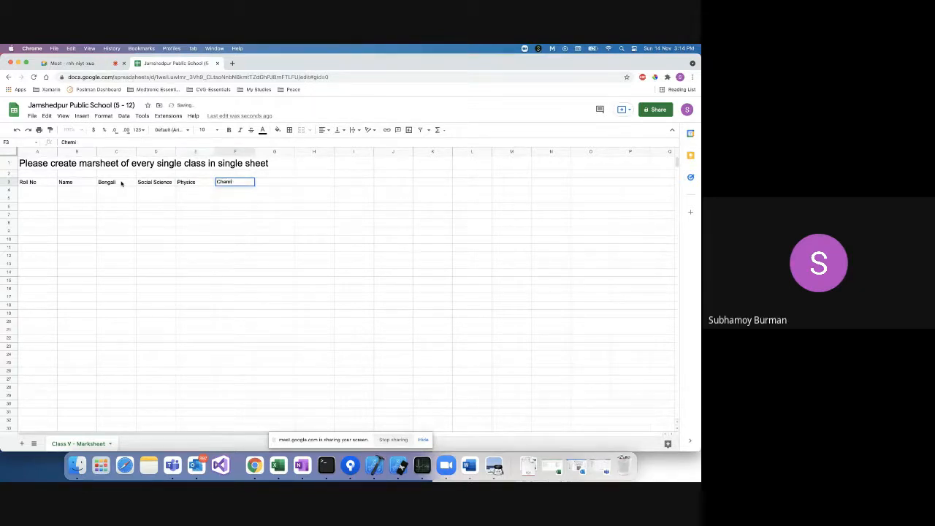
pyautogui.write('stry')
pyautogui.press('Tab')
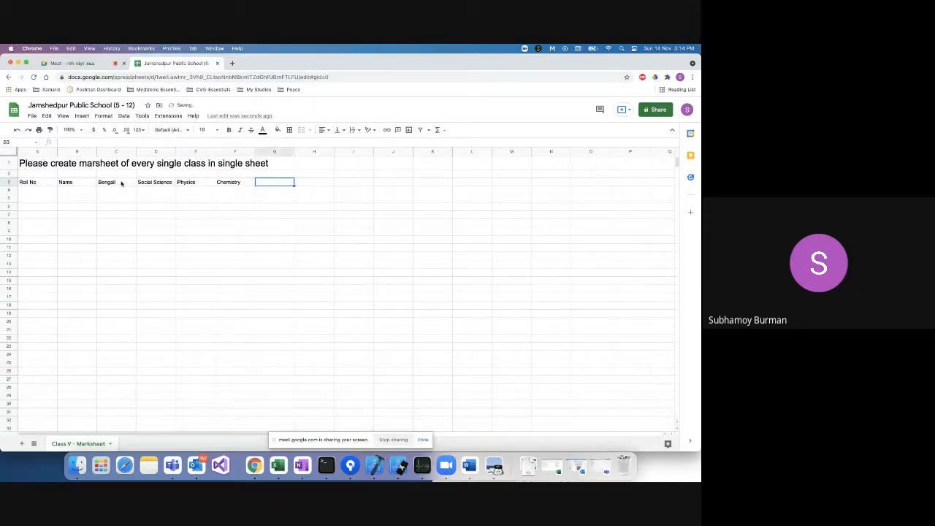
pyautogui.write('History')
pyautogui.click(31, 192)
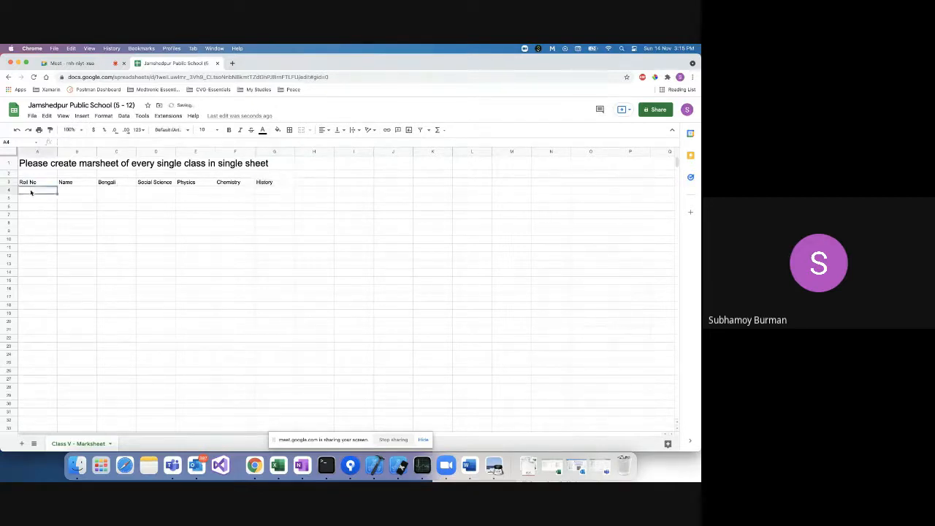
# Add headers Present and Total class in H3:I3.
pyautogui.click(320, 182)
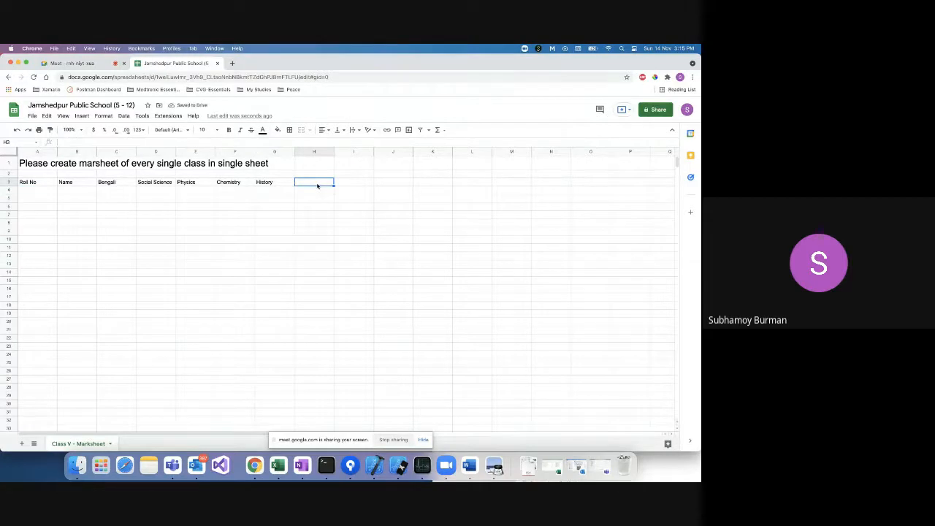
pyautogui.doubleClick(316, 183)
pyautogui.write('Present')
pyautogui.press('Tab')
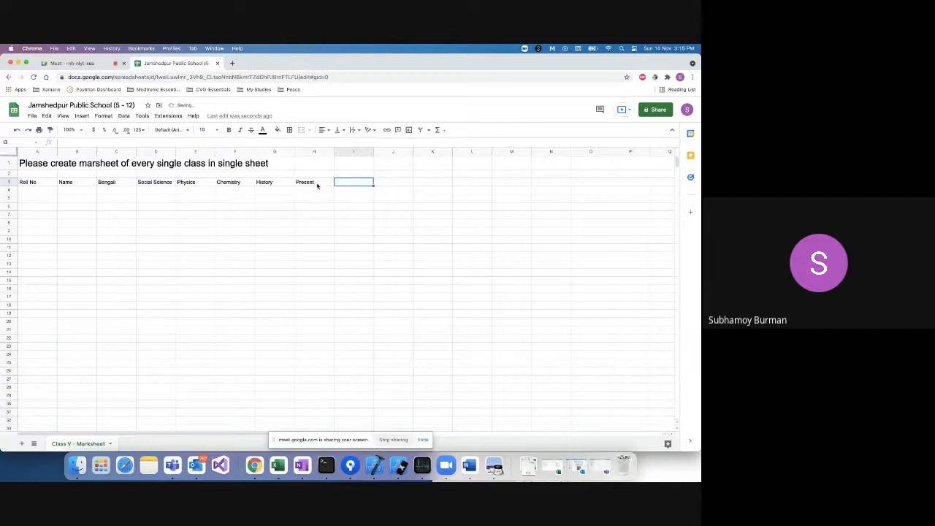
pyautogui.write('A')
pyautogui.press('BackSpace')
pyautogui.write('Total class')
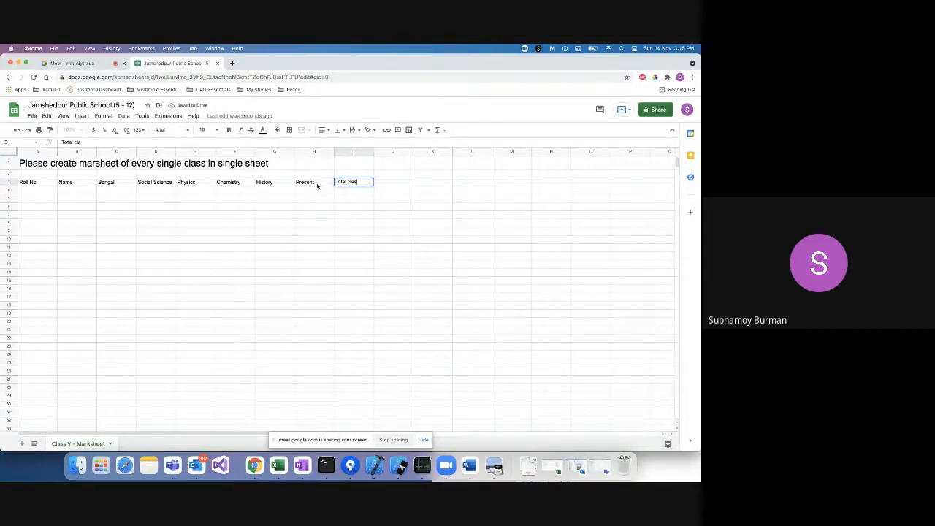
pyautogui.click(32, 190)
# Enter roll number 1 in A4 and fill roll numbers 1 to 10 down A4:A13.
pyautogui.write('1')
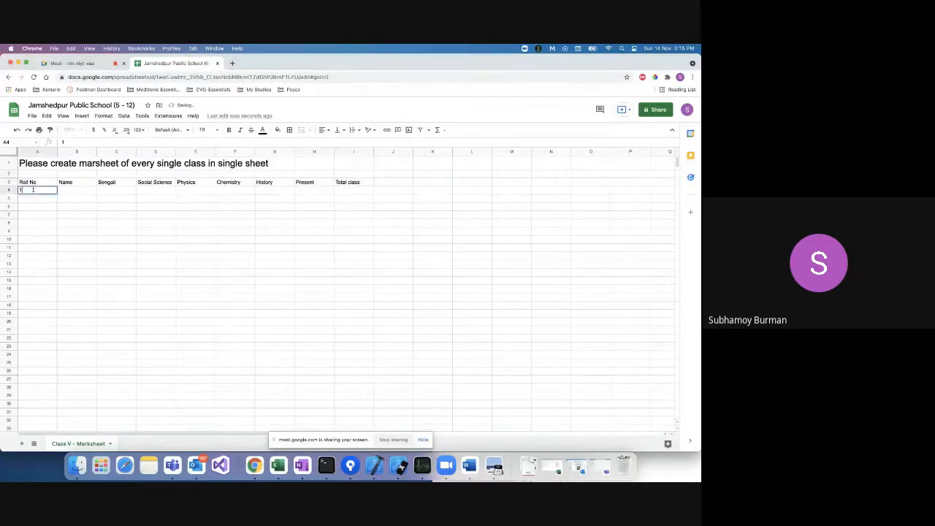
pyautogui.click(42, 198)
pyautogui.press('Up')
pyautogui.moveTo(56, 195); pyautogui.dragTo(60, 268)
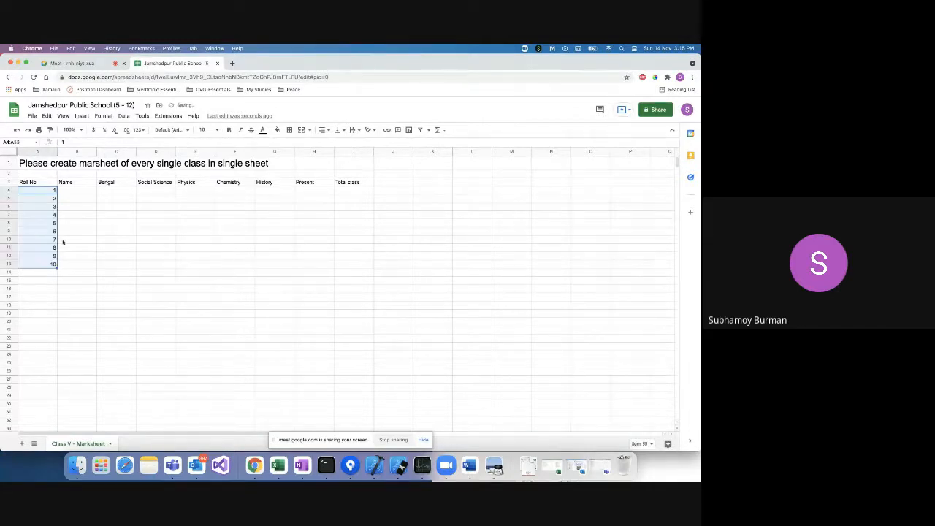
# Type the first student's name into B4.
pyautogui.click(70, 189)
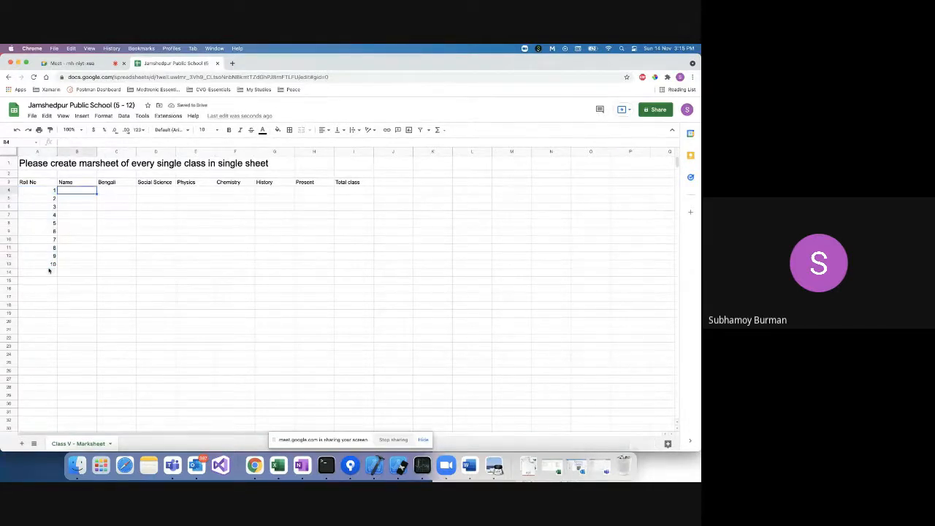
pyautogui.doubleClick(76, 190)
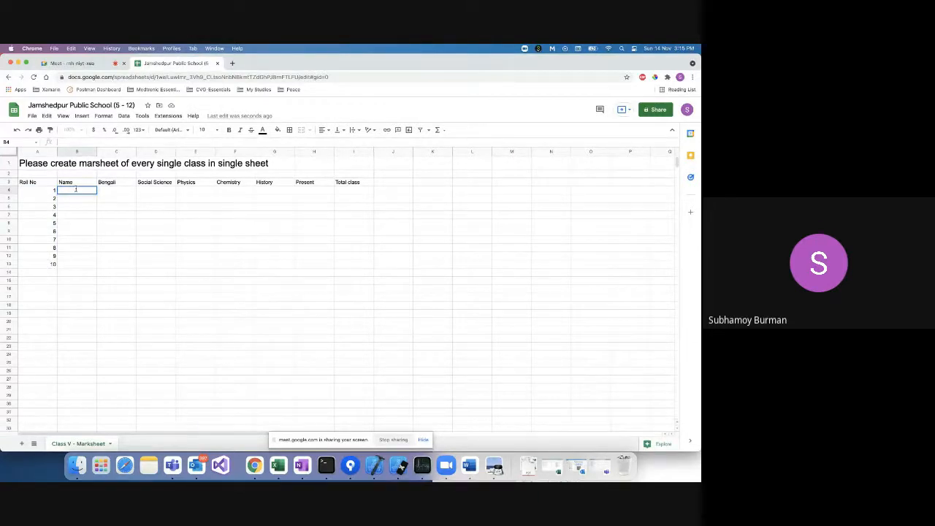
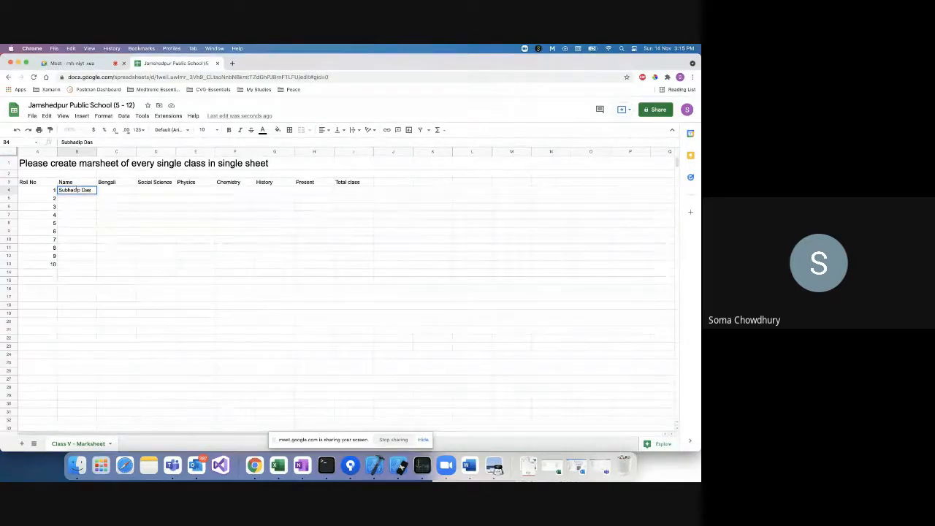
pyautogui.click(95, 158)
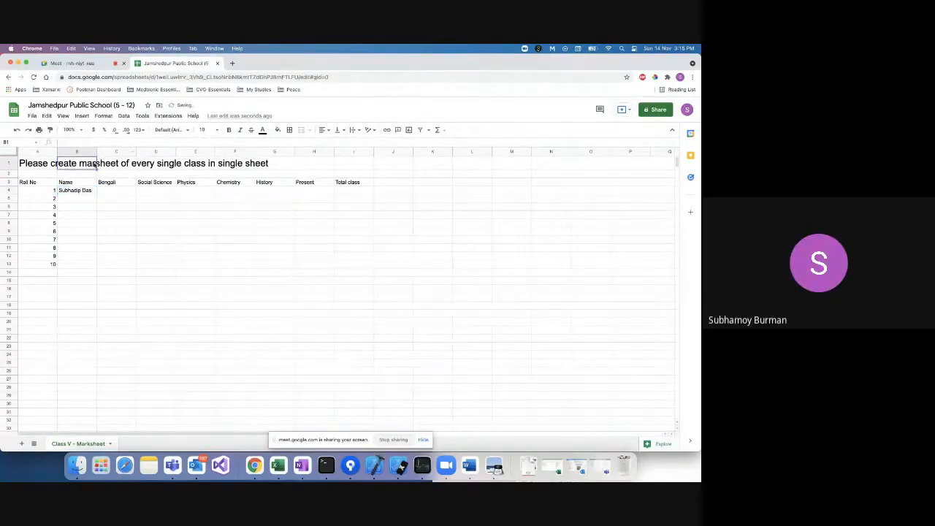
# Correct the A1 heading spelling from 'marsheet' to 'marksheet'.
pyautogui.click(147, 161)
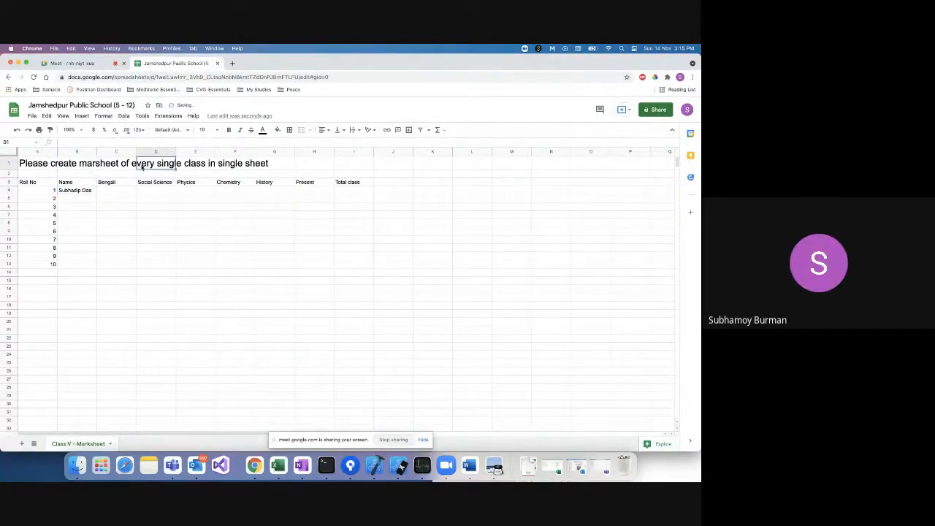
pyautogui.click(46, 164)
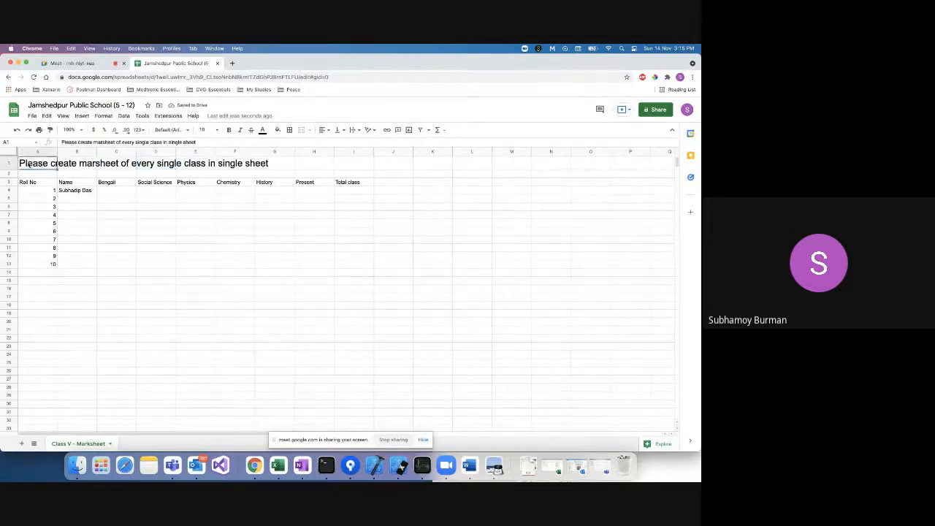
pyautogui.click(107, 142)
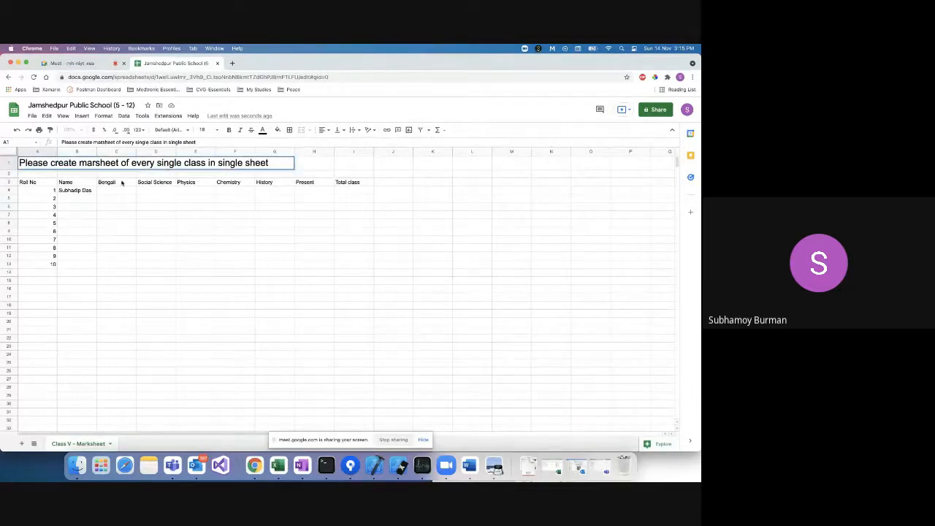
pyautogui.write('k')
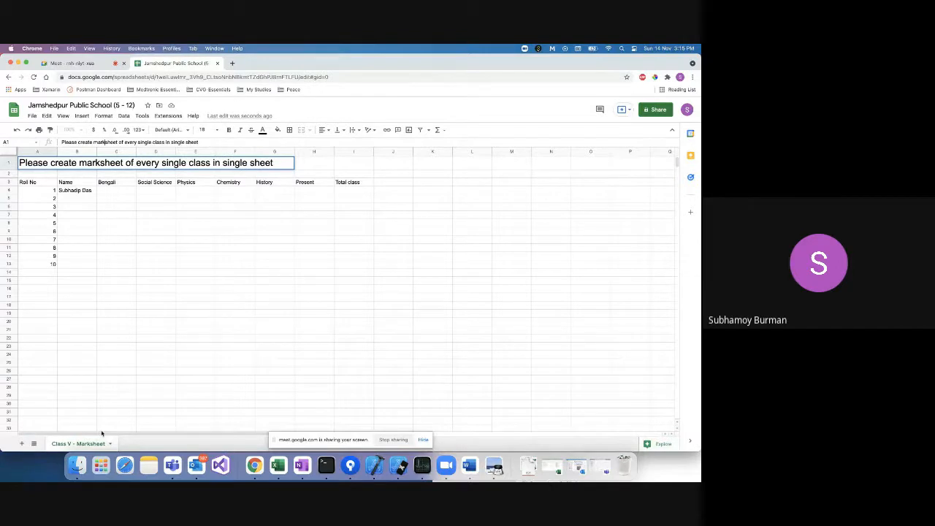
# Add a sheet named 'Class VI - Marksheet', return to Class V, and start roll 2's name in B5.
pyautogui.click(22, 444)
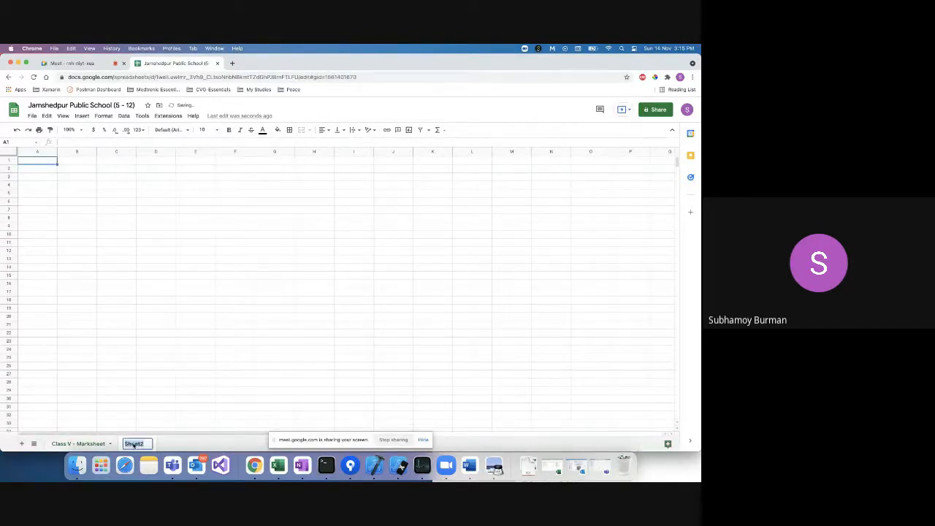
pyautogui.write('Class VI')
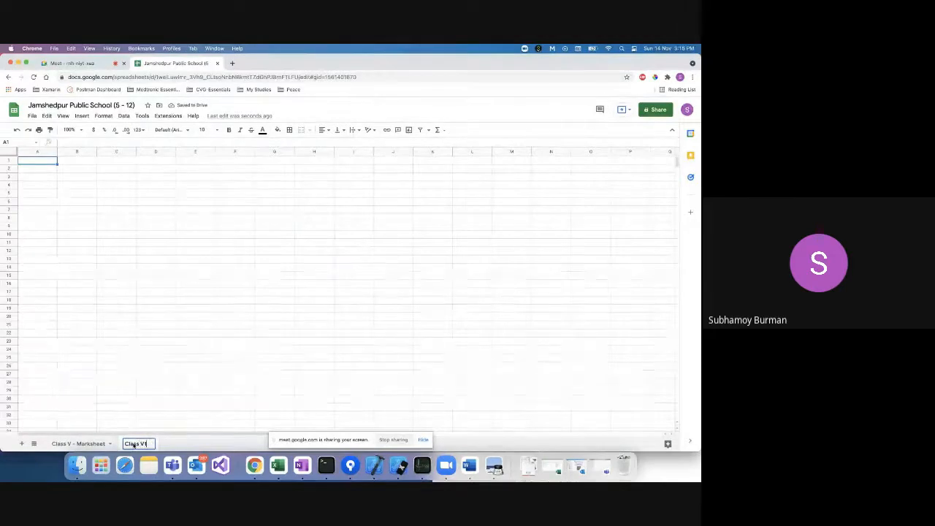
pyautogui.press('BackSpace')
pyautogui.write('I')
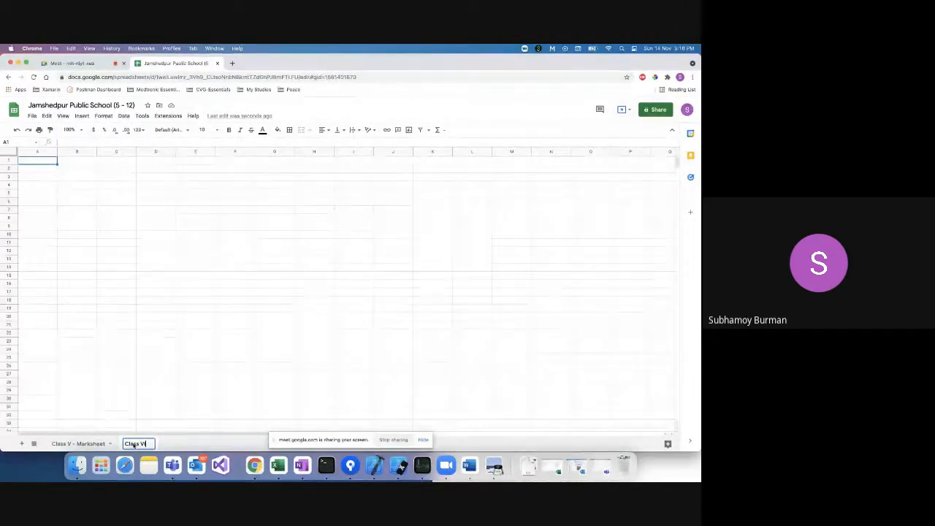
pyautogui.write(' - Mark')
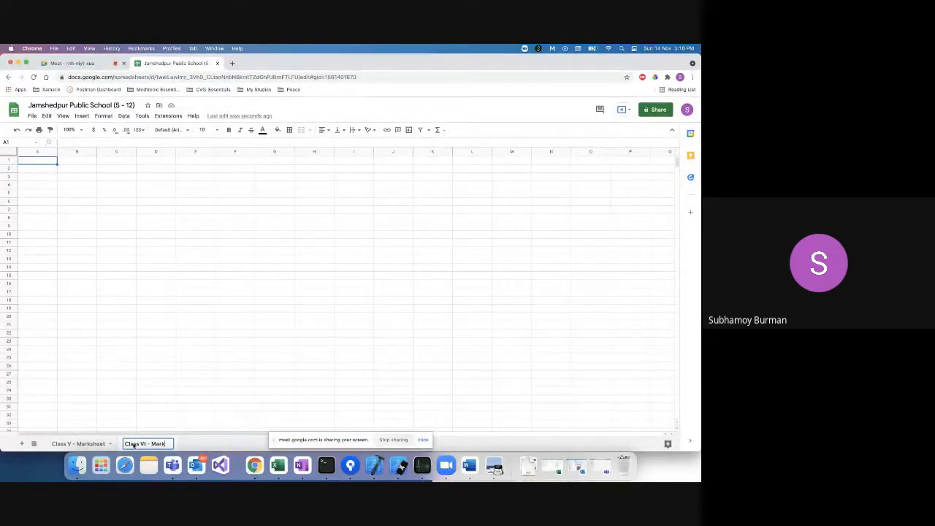
pyautogui.write('sheet')
pyautogui.click(79, 444)
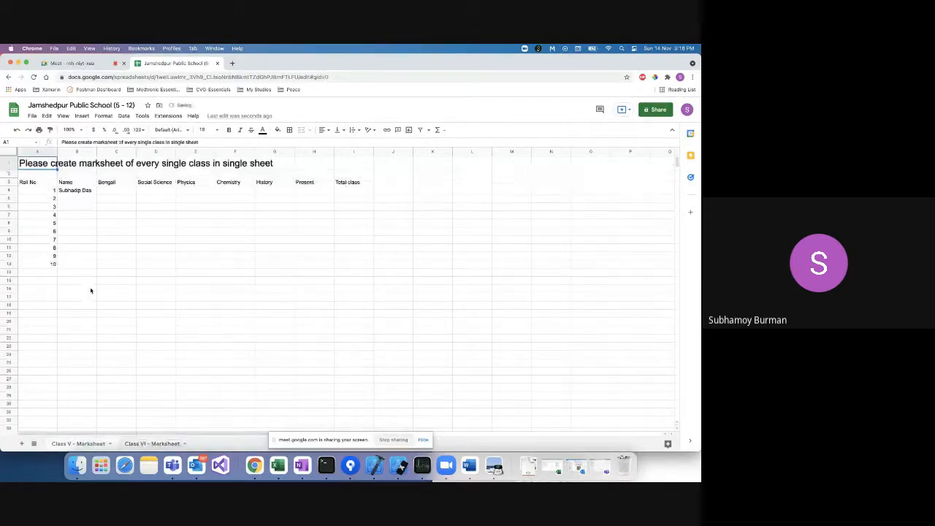
pyautogui.doubleClick(78, 198)
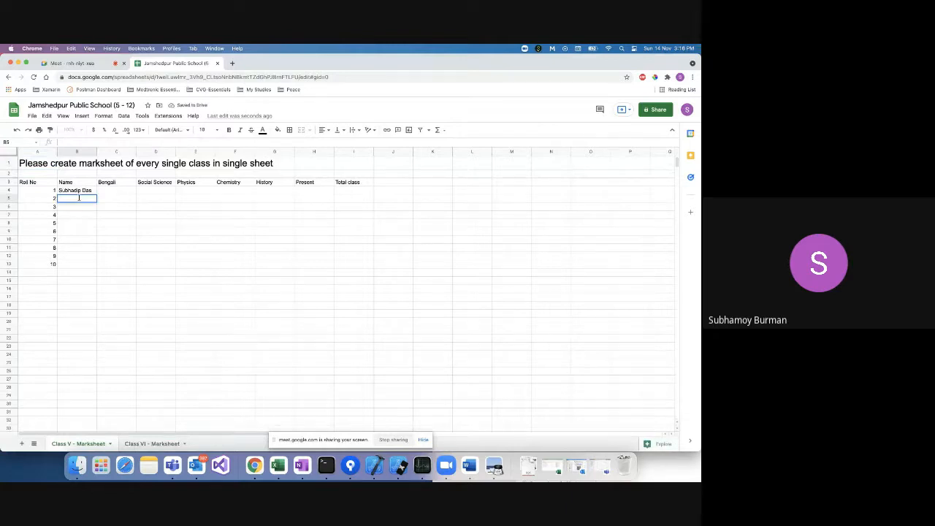
pyautogui.write('Sarbendra')
# Commit roll 2's name and enter student names for roll numbers 3 to 6 in B6:B9.
pyautogui.press('Tab')
pyautogui.click(71, 207)
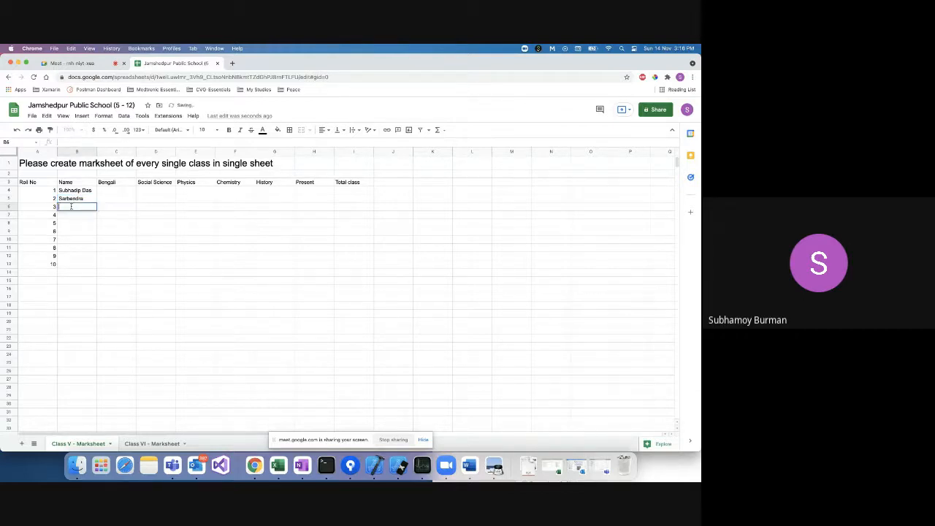
pyautogui.write('Mahadeb')
pyautogui.write('n')
pyautogui.click(70, 217)
pyautogui.write('Swa')
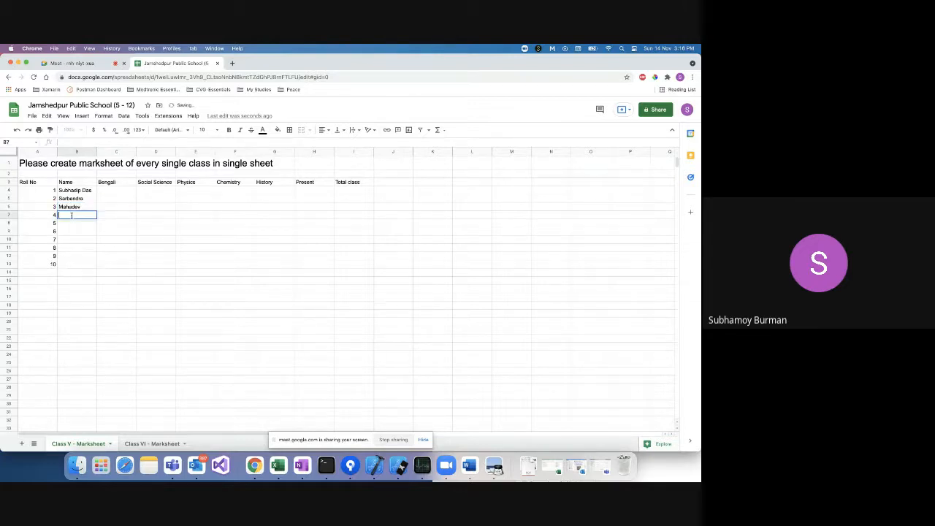
pyautogui.write('rnava')
pyautogui.click(77, 226)
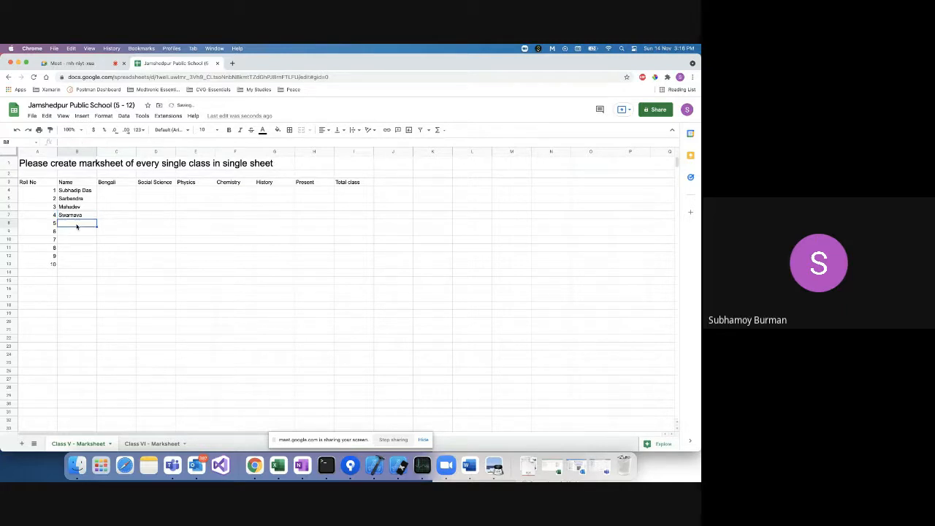
pyautogui.write('Souraj')
pyautogui.write('p')
pyautogui.click(77, 231)
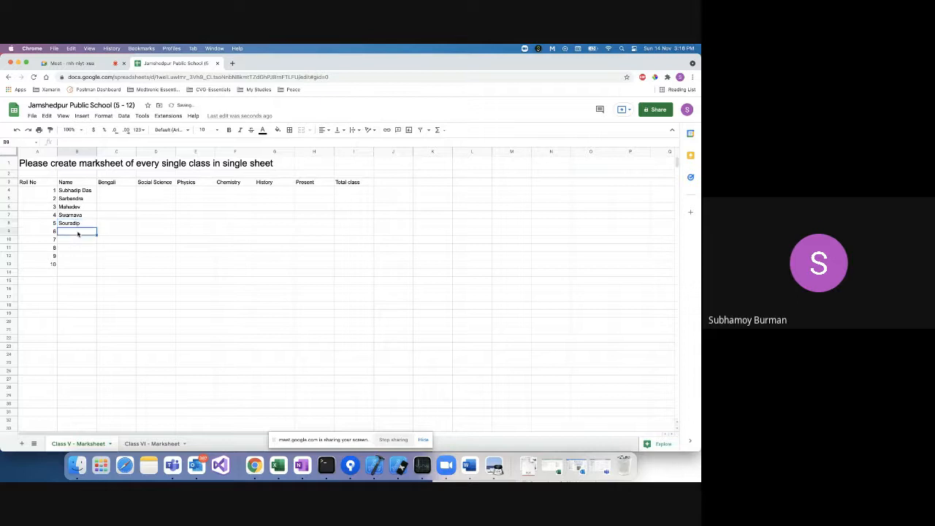
pyautogui.write('Am')
pyautogui.press('BackSpace')
pyautogui.write('rit')
# Enter student names for roll numbers 7 to 10 in B10:B13.
pyautogui.press('Return')
pyautogui.write('Ari')
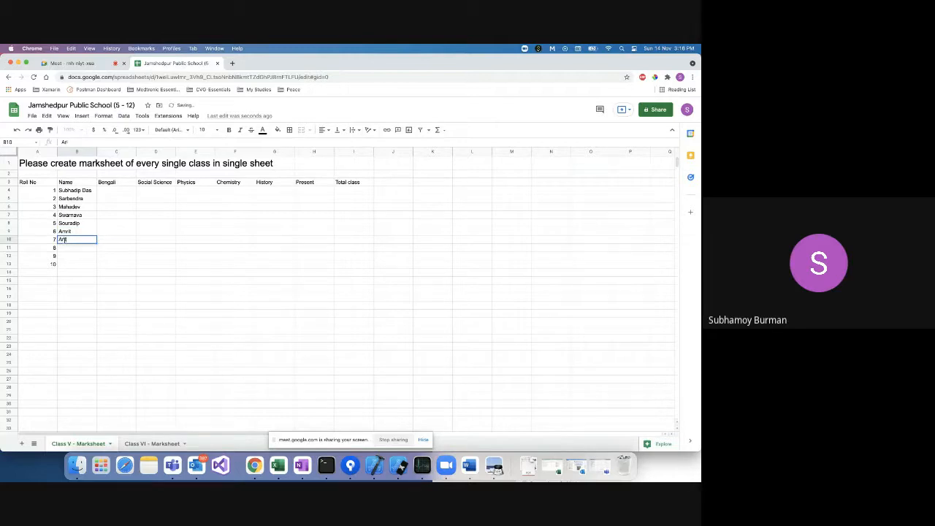
pyautogui.write('tra')
pyautogui.click(68, 248)
pyautogui.write('Sandip')
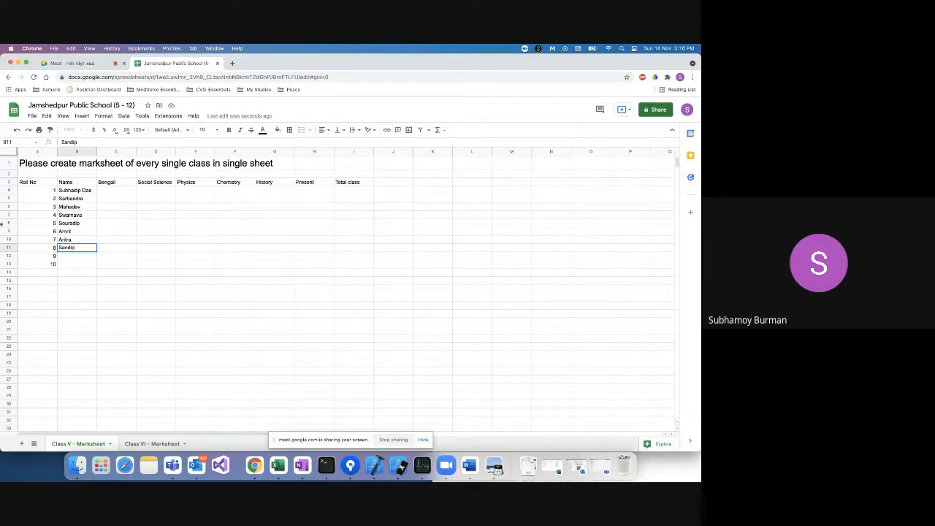
pyautogui.doubleClick(78, 256)
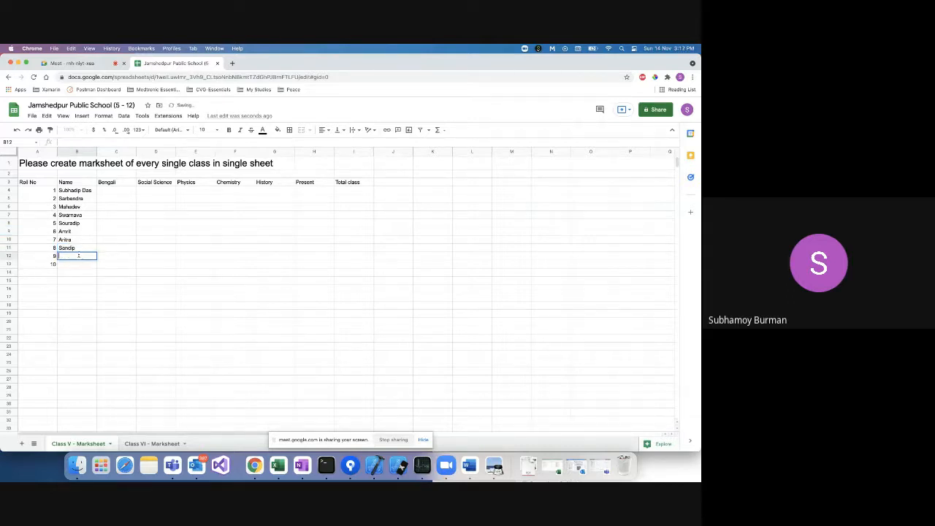
pyautogui.write('Jayanta')
pyautogui.click(77, 264)
pyautogui.write('A')
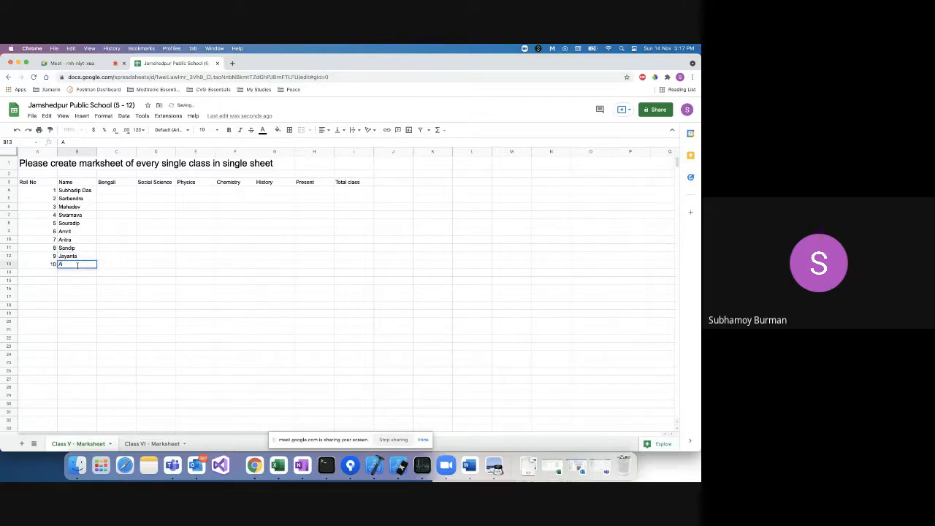
pyautogui.write('bhishek')
# Enter roll 1's marks: Bengali 60, Social Science 65, Physics 55.
pyautogui.click(92, 282)
pyautogui.click(113, 191)
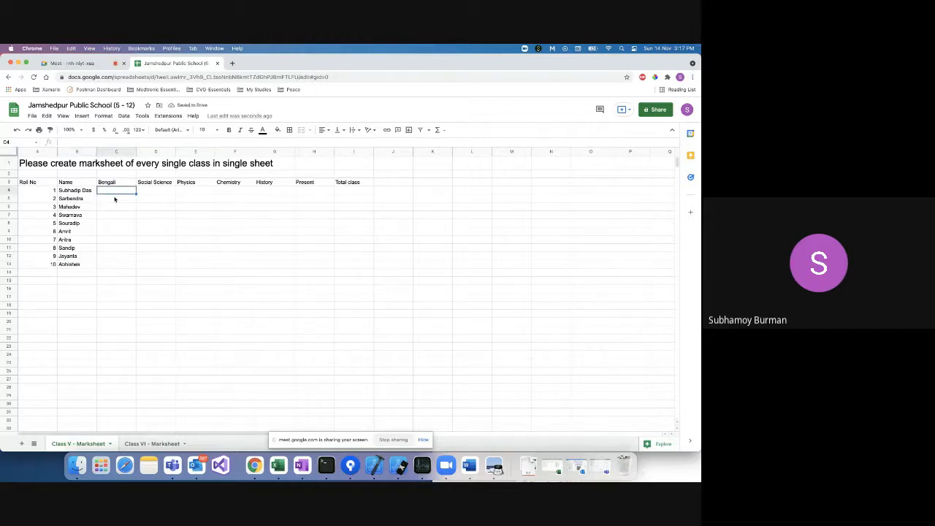
pyautogui.click(114, 198)
pyautogui.click(115, 192)
pyautogui.write('60')
pyautogui.click(149, 190)
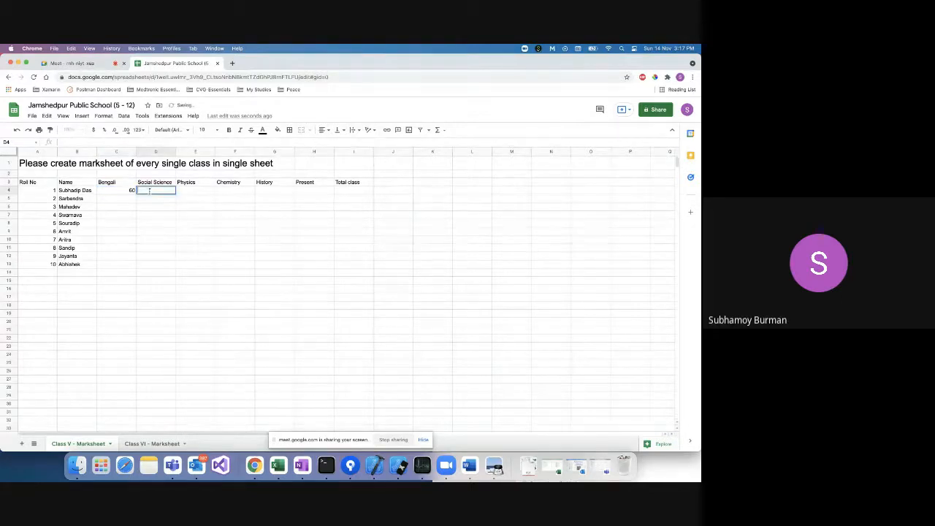
pyautogui.write('65')
pyautogui.click(187, 193)
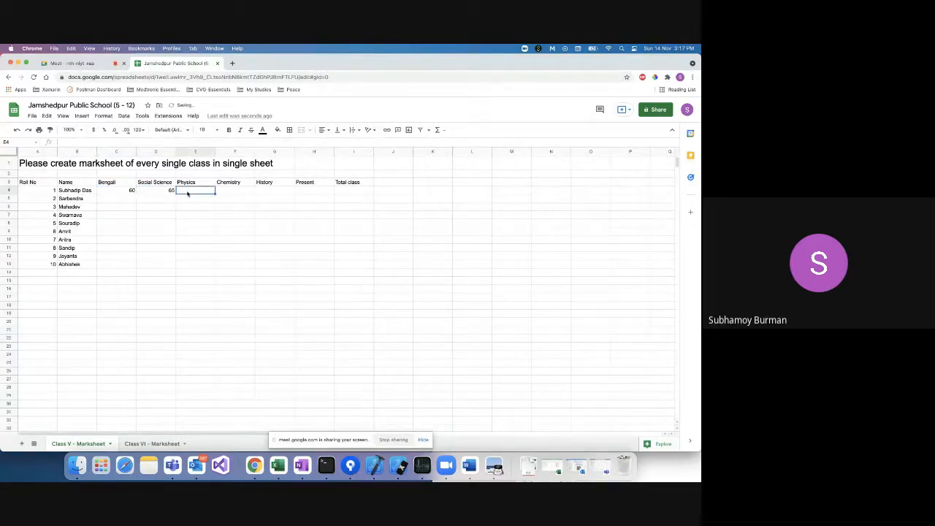
pyautogui.write('55')
# Enter roll 1's Chemistry 87, History 69, Present 15 and Total class 25.
pyautogui.click(225, 191)
pyautogui.write('87')
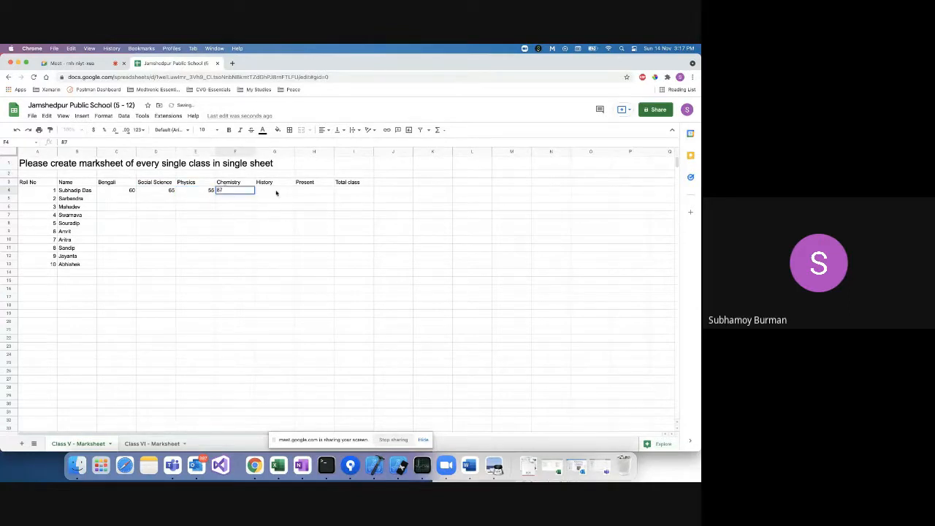
pyautogui.click(275, 191)
pyautogui.write('6')
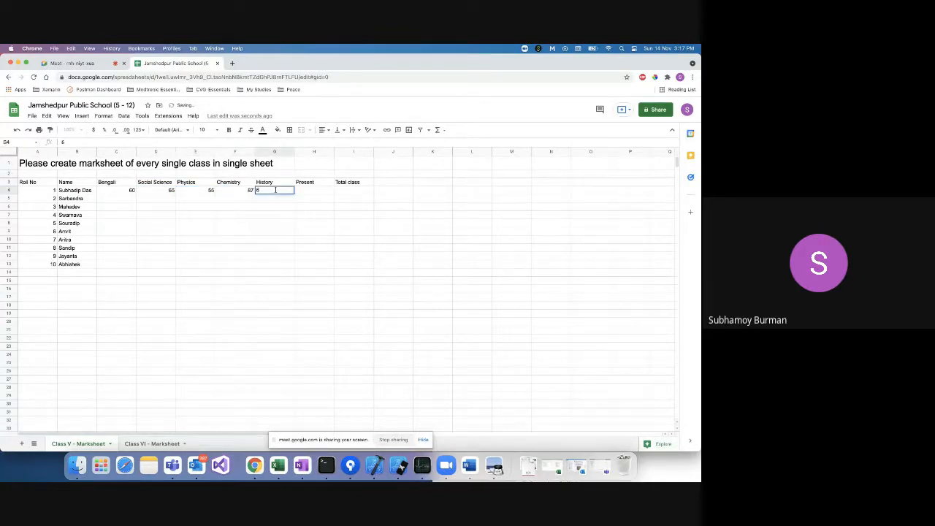
pyautogui.write('9')
pyautogui.click(315, 191)
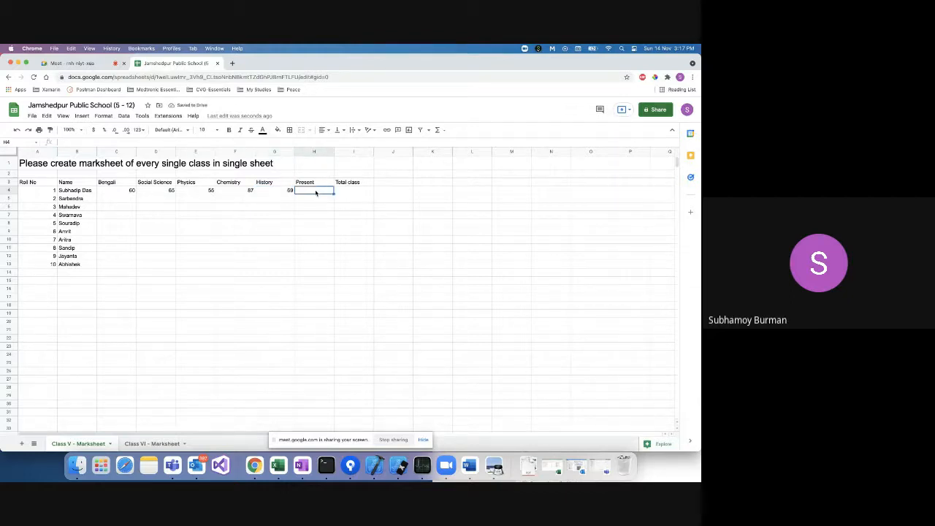
pyautogui.write('15')
pyautogui.click(349, 192)
pyautogui.write('25')
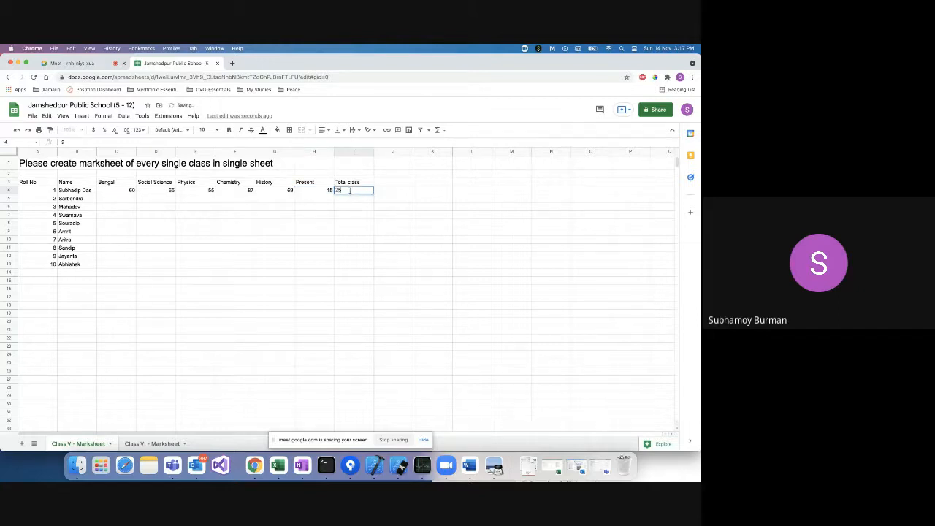
pyautogui.click(122, 200)
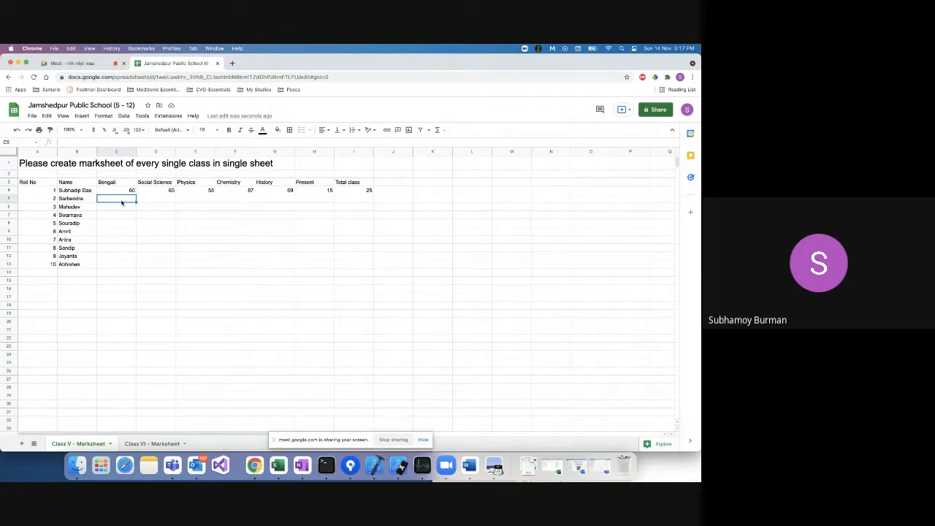
# Enter Bengali marks 62, 71, 65, 66, 54, 75, 83, 56 and 66 for rolls 2–10.
pyautogui.write('62')
pyautogui.press('Return')
pyautogui.write('71')
pyautogui.press('Return')
pyautogui.write('65')
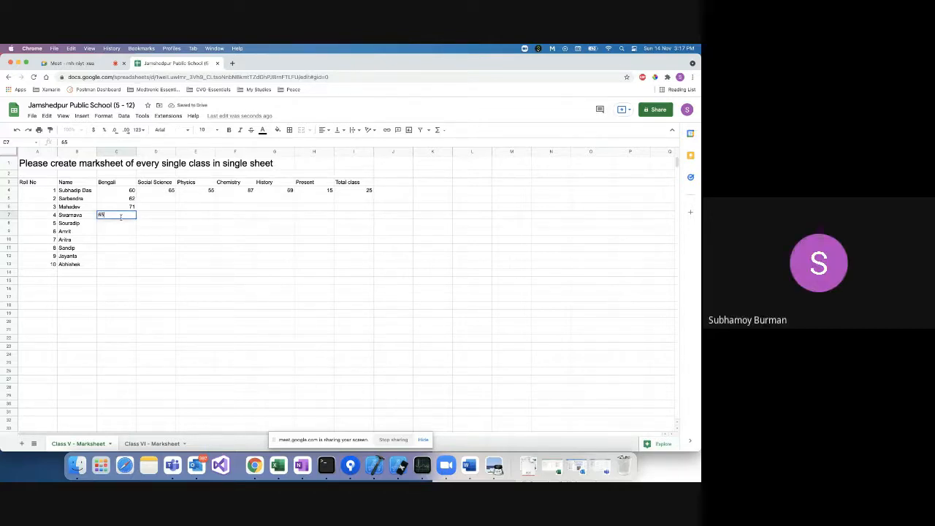
pyautogui.click(117, 225)
pyautogui.write('66')
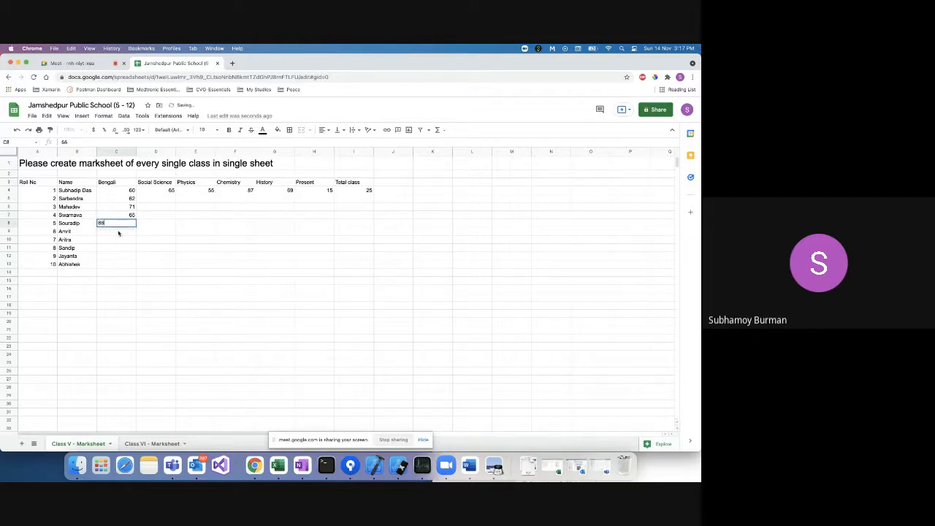
pyautogui.click(119, 234)
pyautogui.write('54')
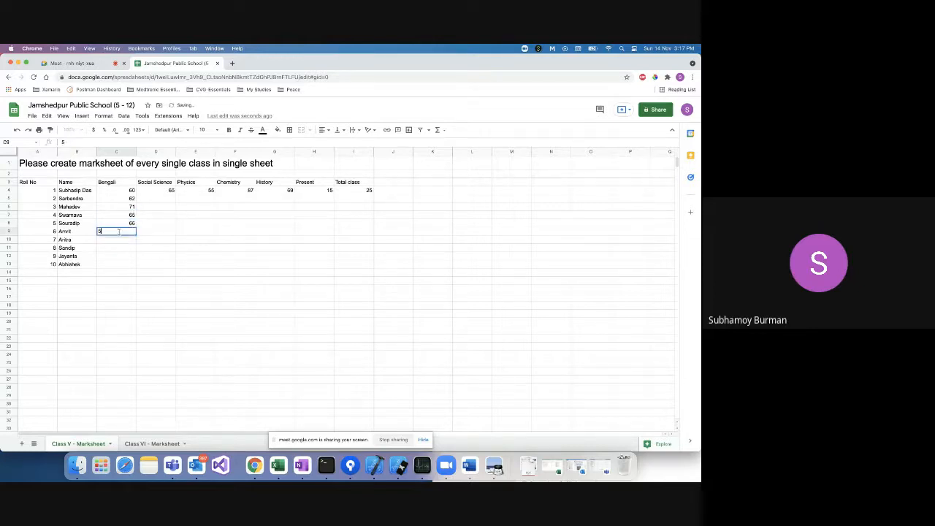
pyautogui.click(117, 240)
pyautogui.write('75')
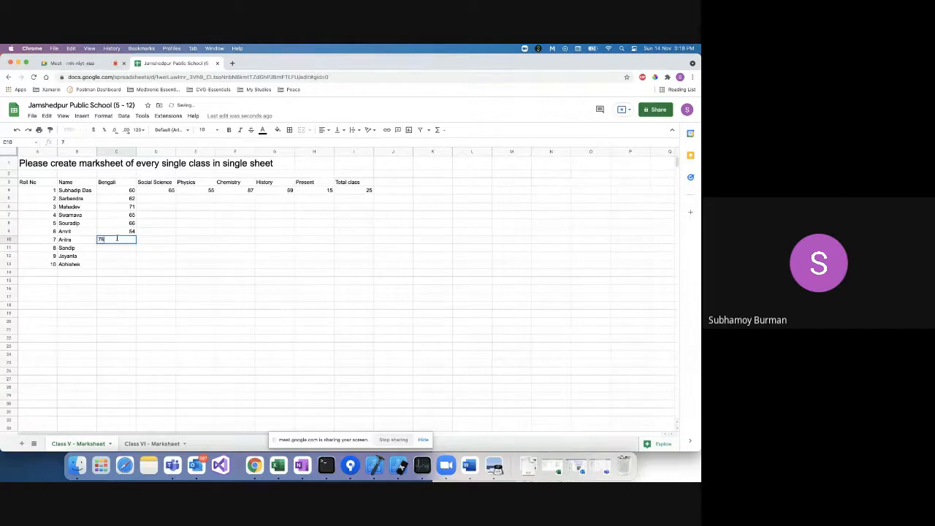
pyautogui.click(116, 249)
pyautogui.write('8')
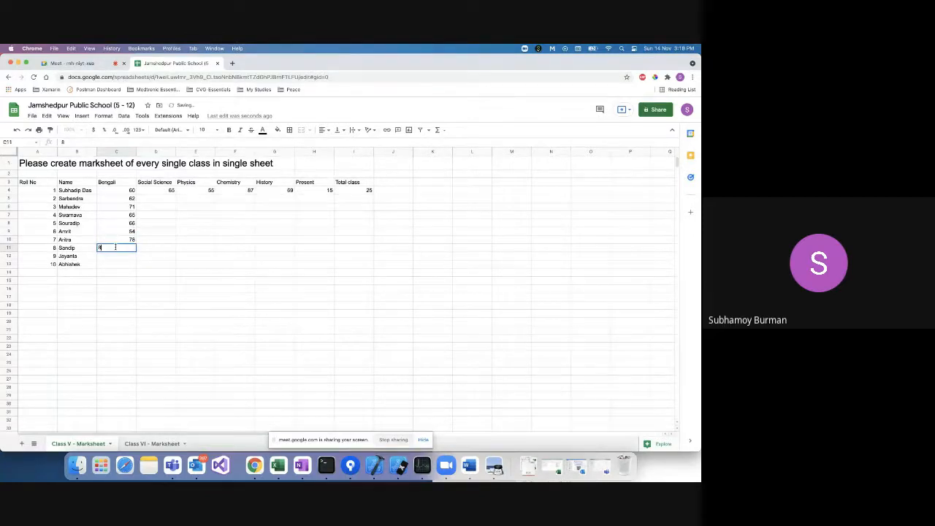
pyautogui.write('3')
pyautogui.click(114, 256)
pyautogui.write('56')
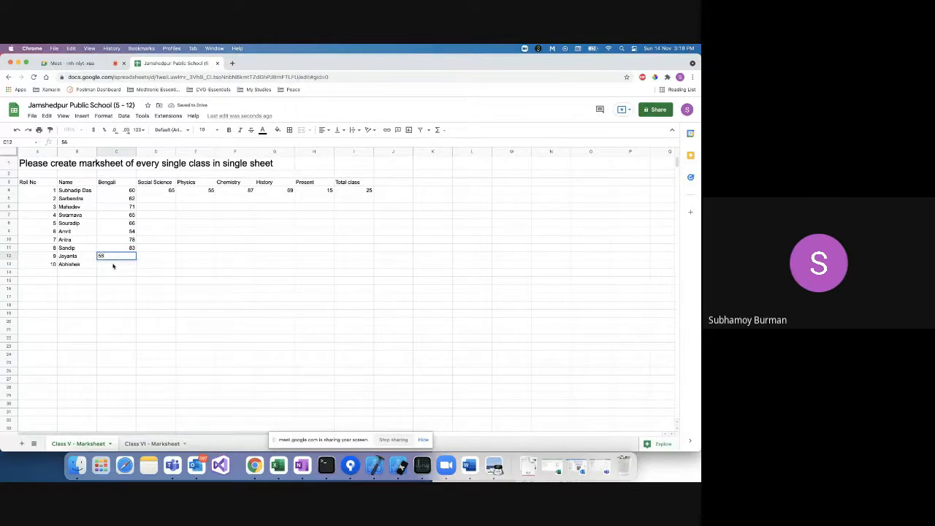
pyautogui.click(113, 266)
pyautogui.write('66')
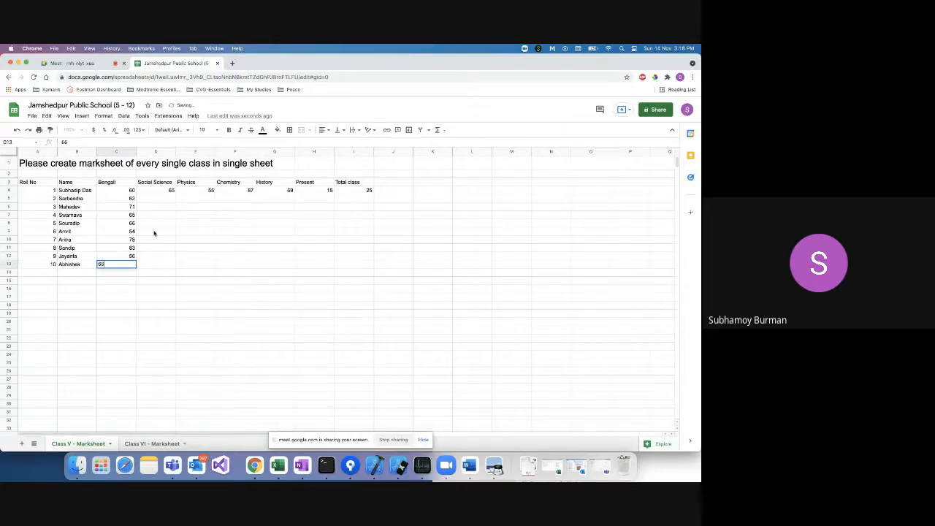
pyautogui.click(167, 200)
# Copy the Bengali marks C5:C13 into columns D, E, F, G and H starting at row 5.
pyautogui.click(129, 201)
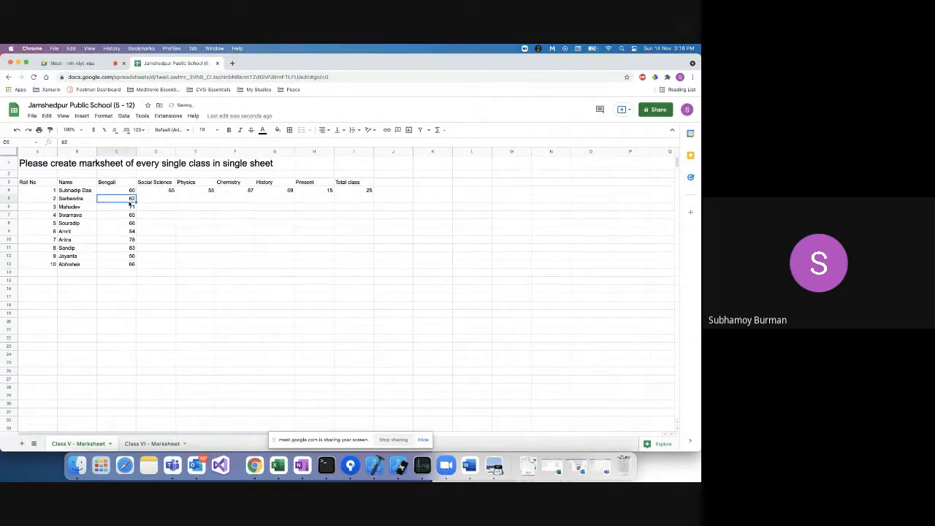
pyautogui.keyDown('shift'); pyautogui.click(128, 262); pyautogui.keyUp('shift')
pyautogui.press('super+c')
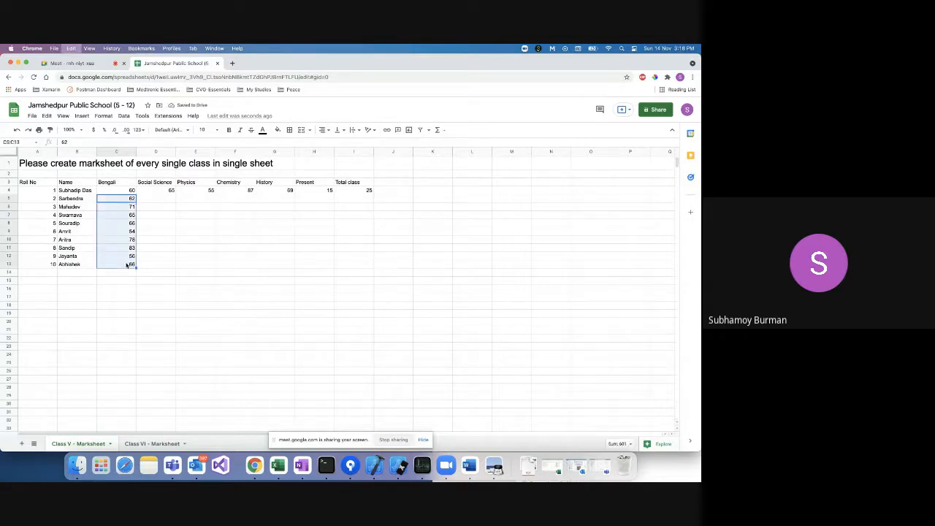
pyautogui.click(162, 197)
pyautogui.press('super+v')
pyautogui.click(193, 199)
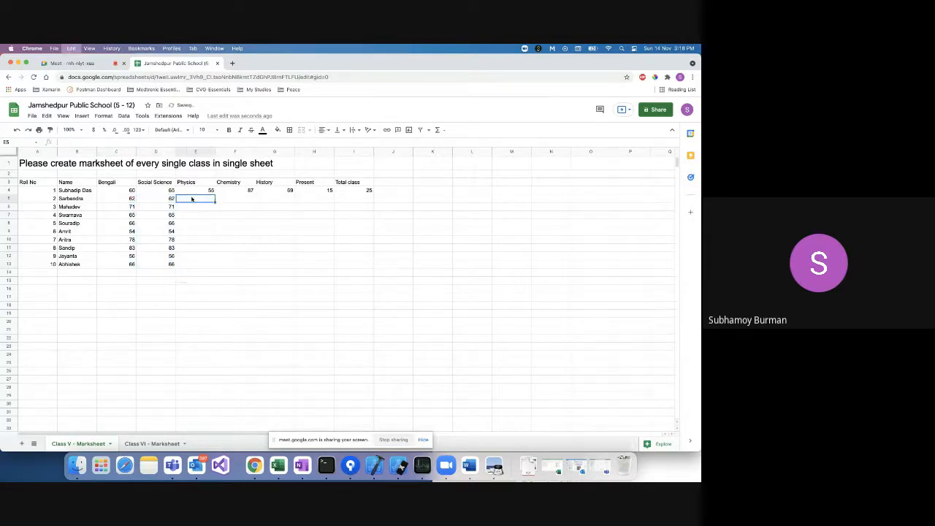
pyautogui.press('super+v')
pyautogui.click(227, 198)
pyautogui.press('super+v')
pyautogui.click(269, 198)
pyautogui.press('super+v')
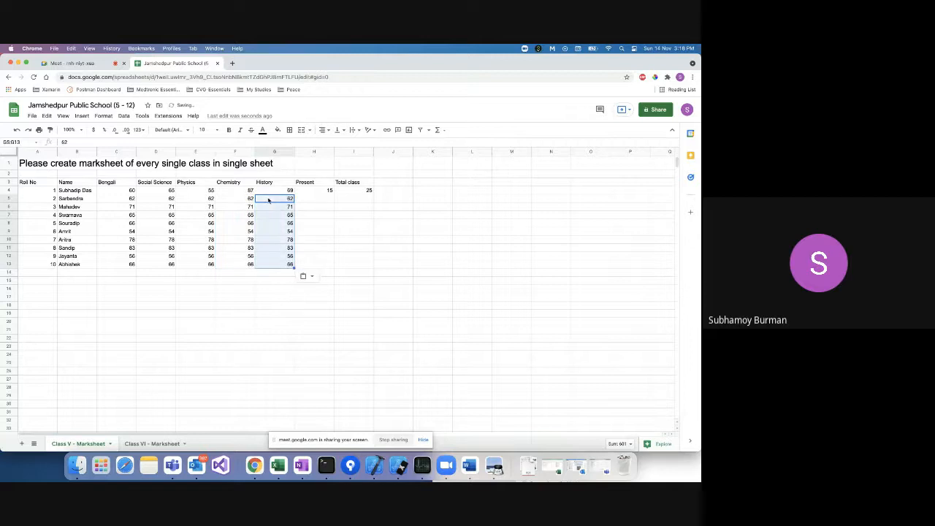
pyautogui.click(308, 201)
pyautogui.press('super+v')
pyautogui.click(348, 199)
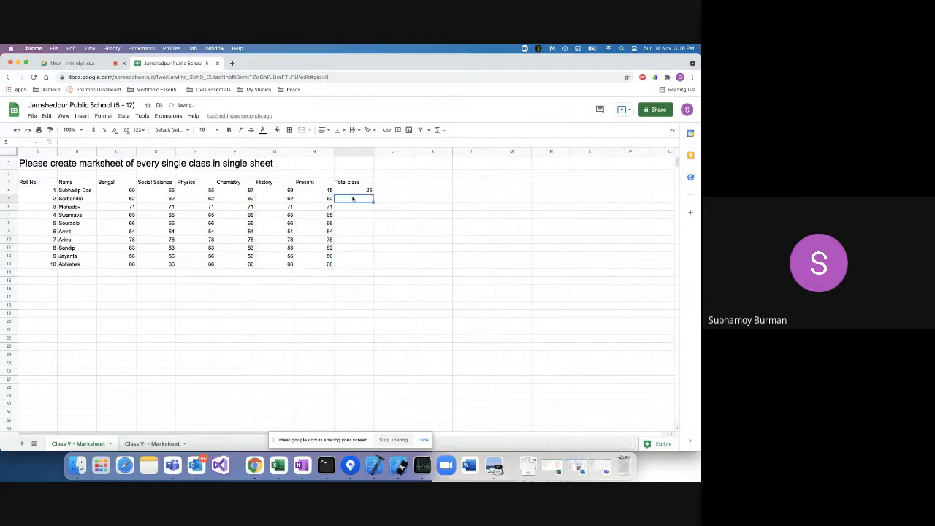
# Undo the Present paste and enter Present values 12, 25, 18, 16, 19 in H5:H9.
pyautogui.press('super+z')
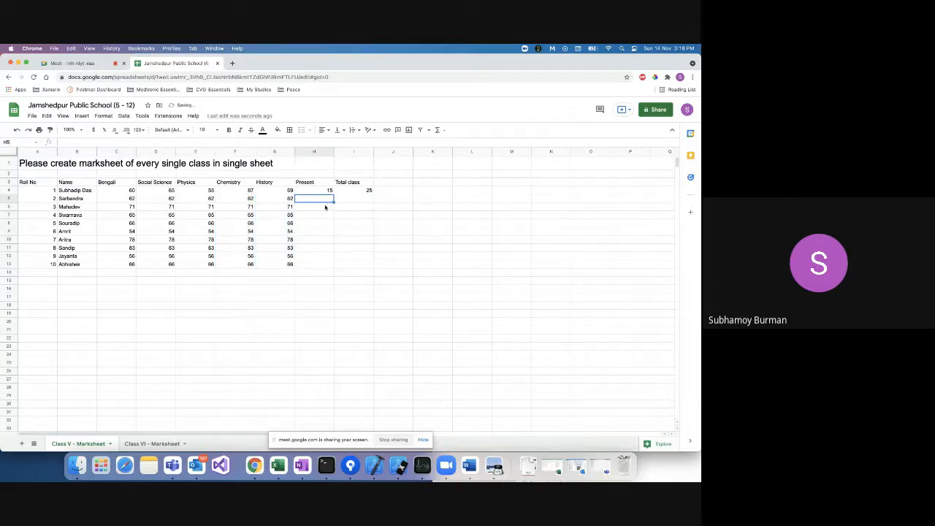
pyautogui.write('12')
pyautogui.click(327, 215)
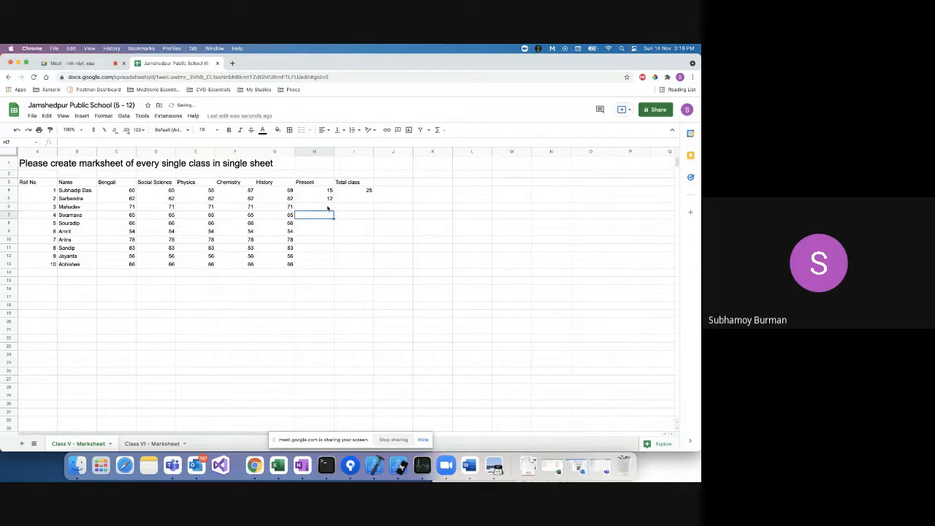
pyautogui.click(326, 207)
pyautogui.write('25')
pyautogui.click(321, 216)
pyautogui.write('18')
pyautogui.click(319, 224)
pyautogui.write('1')
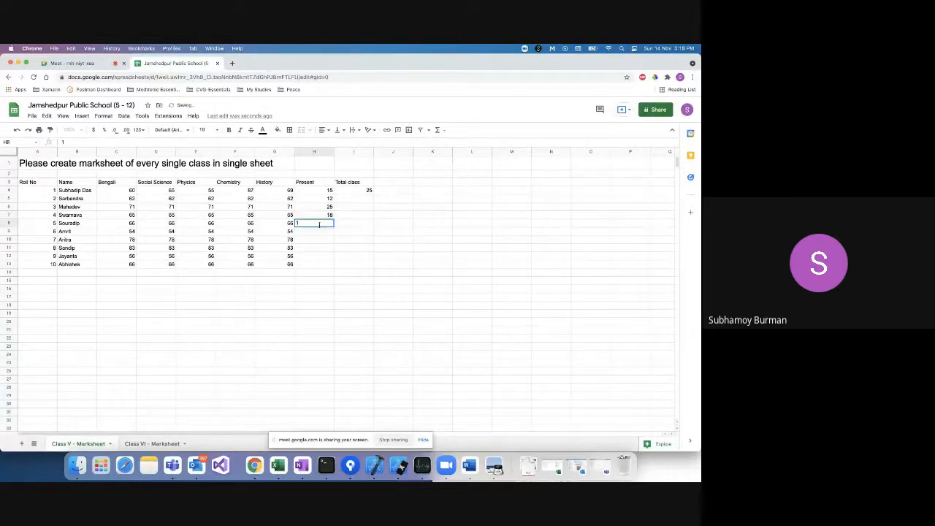
pyautogui.write('6')
pyautogui.click(317, 231)
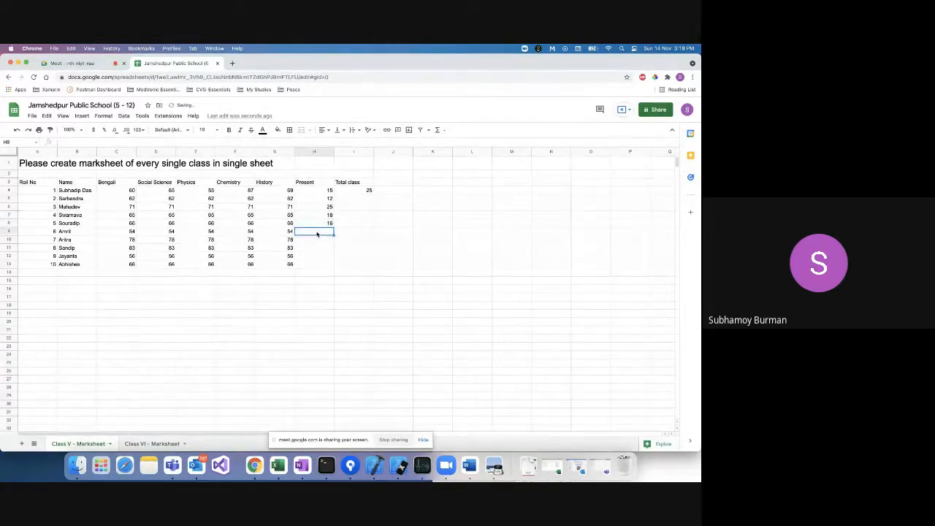
pyautogui.write('19')
# Enter Present values 2, 11, 10, 22 in H10:H13 and fill Total class 25 down to I13.
pyautogui.click(315, 239)
pyautogui.write('21')
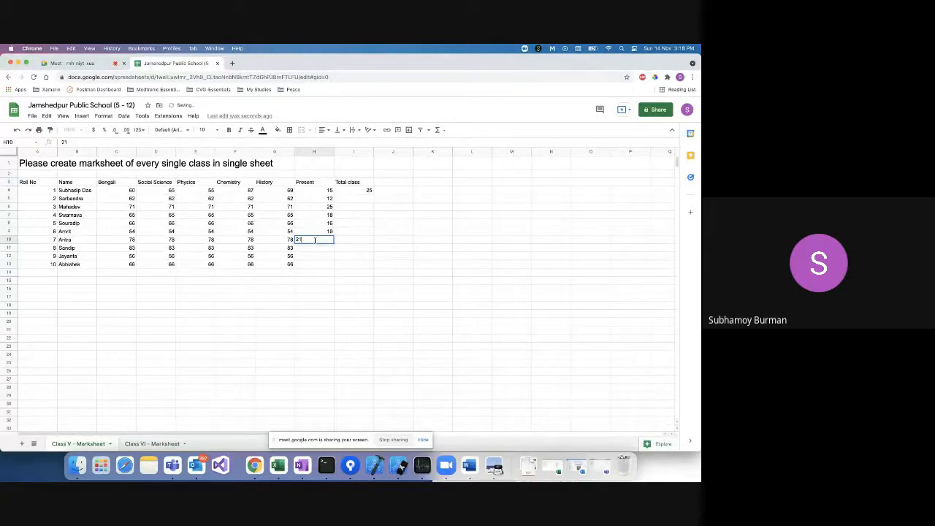
pyautogui.click(312, 249)
pyautogui.write('11')
pyautogui.click(309, 256)
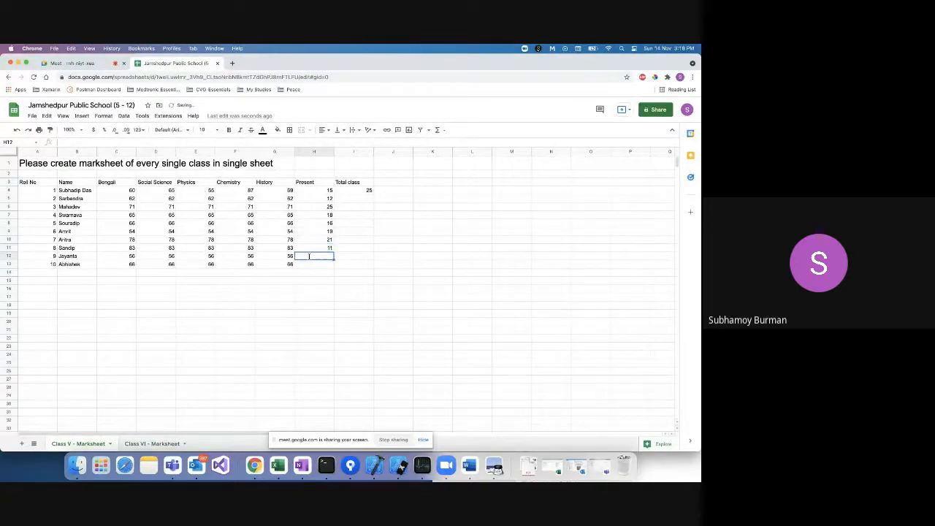
pyautogui.write('10')
pyautogui.click(309, 263)
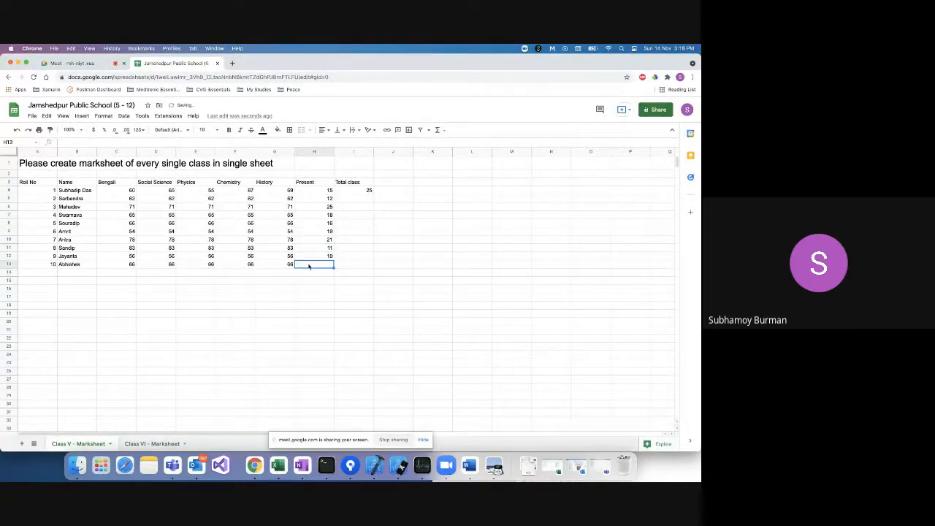
pyautogui.write('22')
pyautogui.click(371, 192)
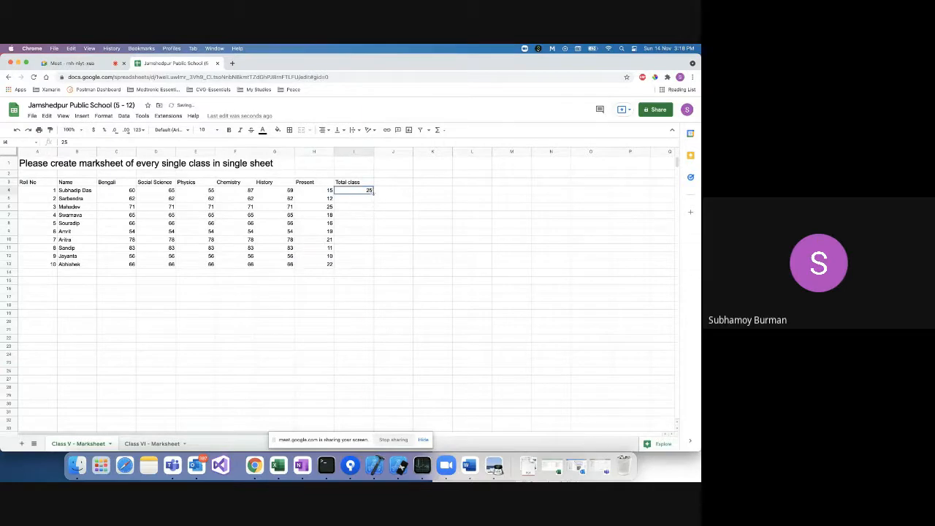
pyautogui.moveTo(372, 193); pyautogui.dragTo(371, 267)
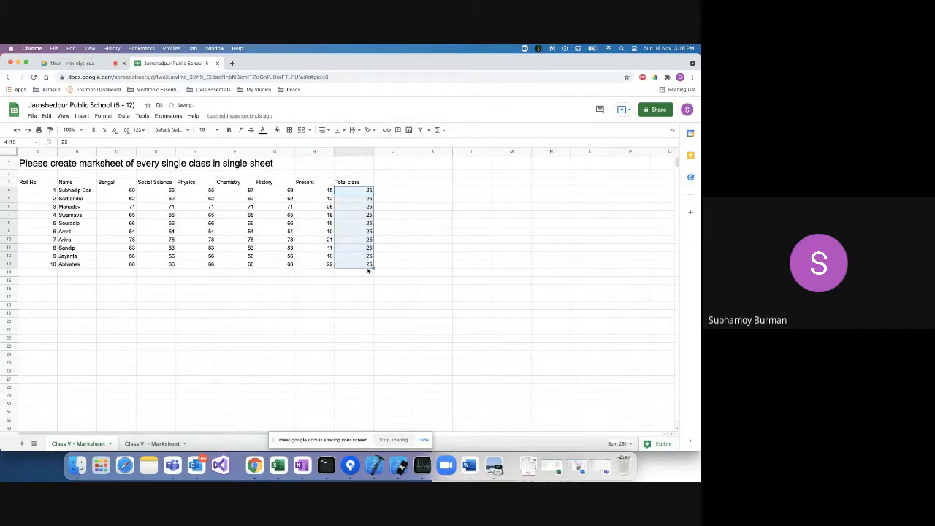
# Review the column headers from Name through Present and the first Present value.
pyautogui.click(73, 184)
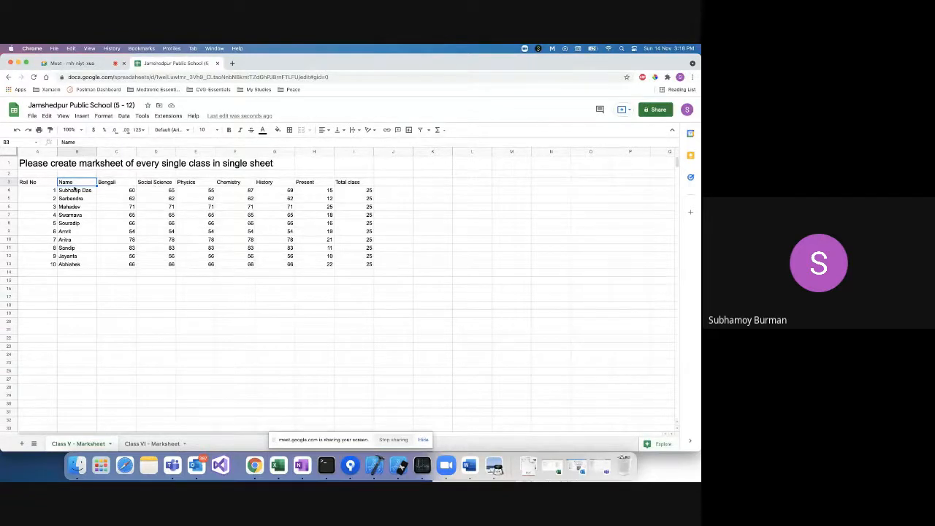
pyautogui.click(131, 182)
pyautogui.click(146, 182)
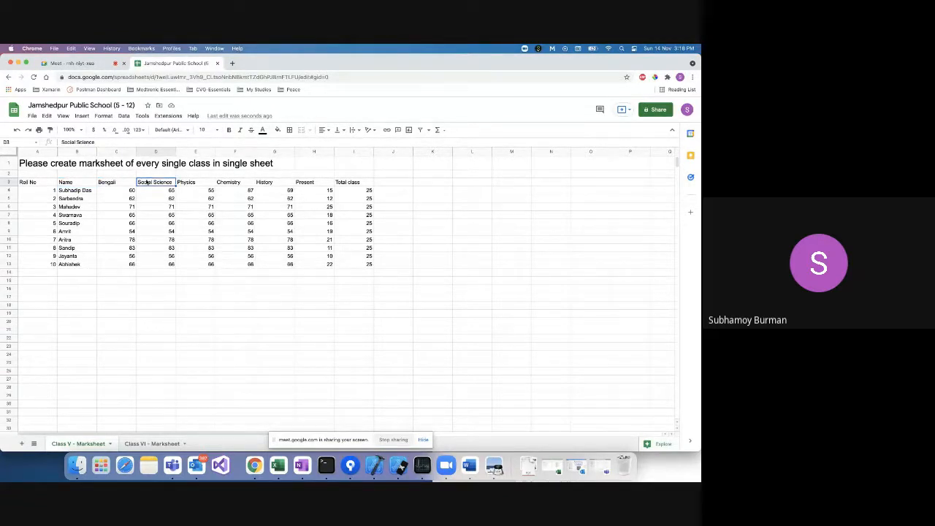
pyautogui.click(183, 183)
pyautogui.click(279, 184)
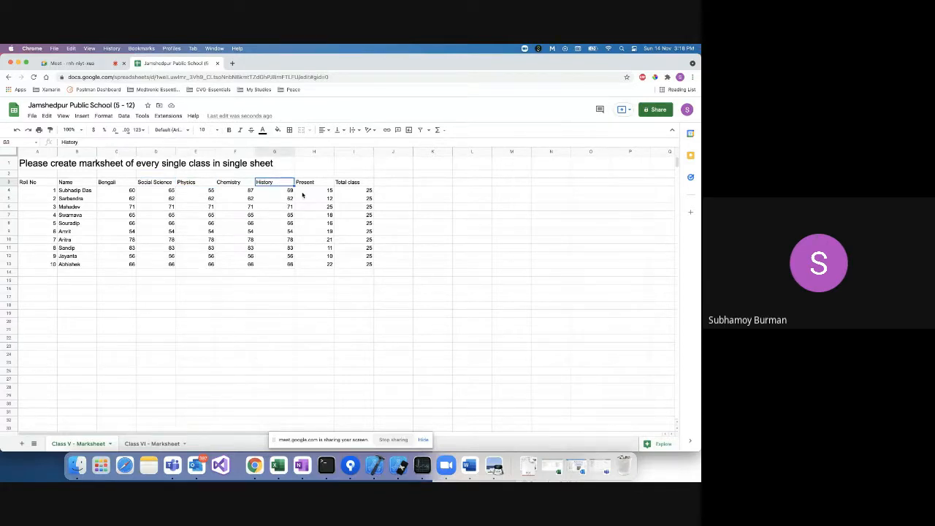
pyautogui.click(311, 183)
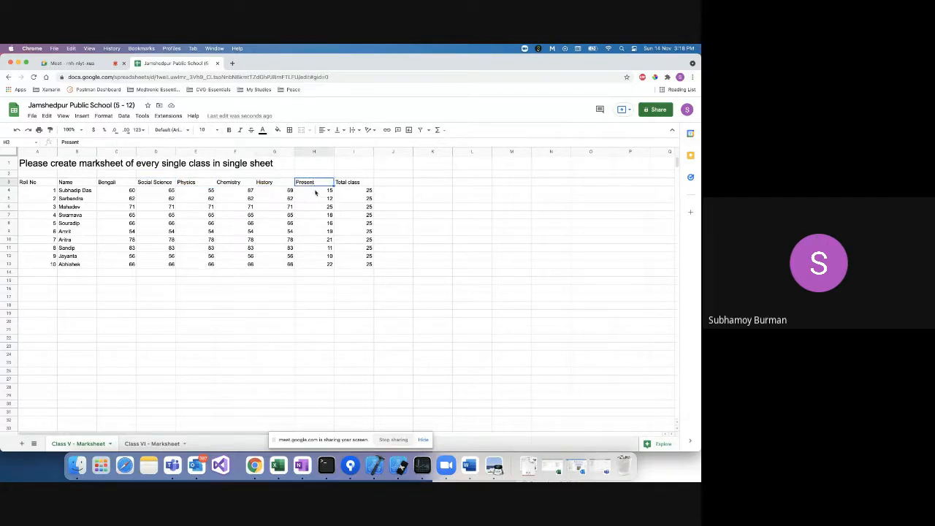
pyautogui.click(316, 191)
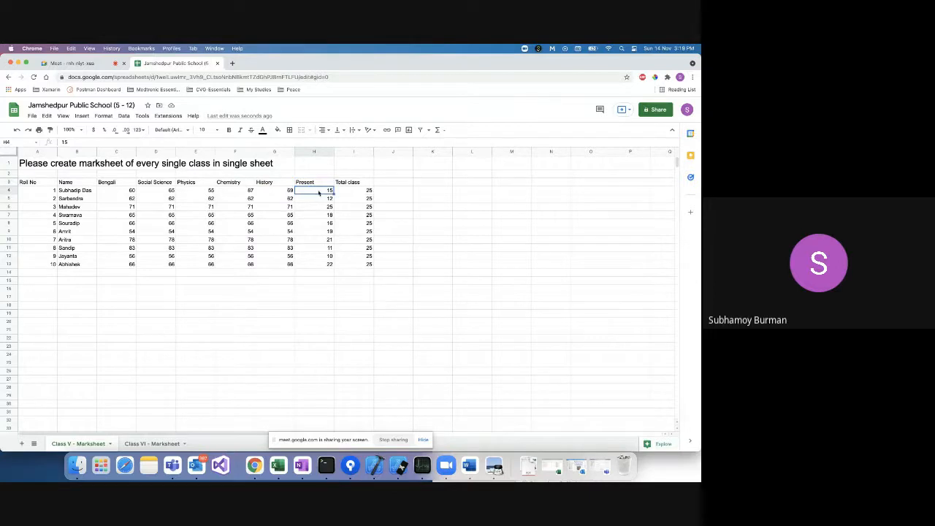
# Append ', total marks' to the sheet title in A1.
pyautogui.click(284, 162)
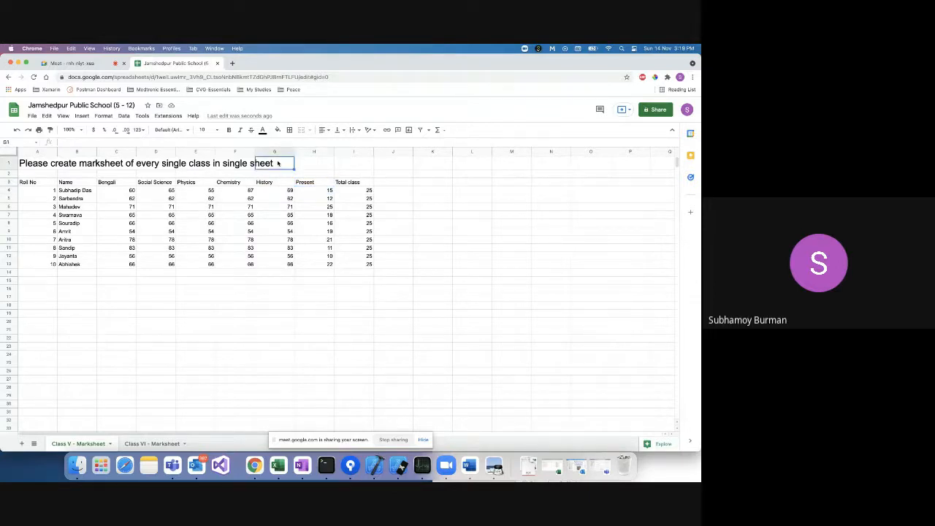
pyautogui.click(37, 164)
pyautogui.click(215, 141)
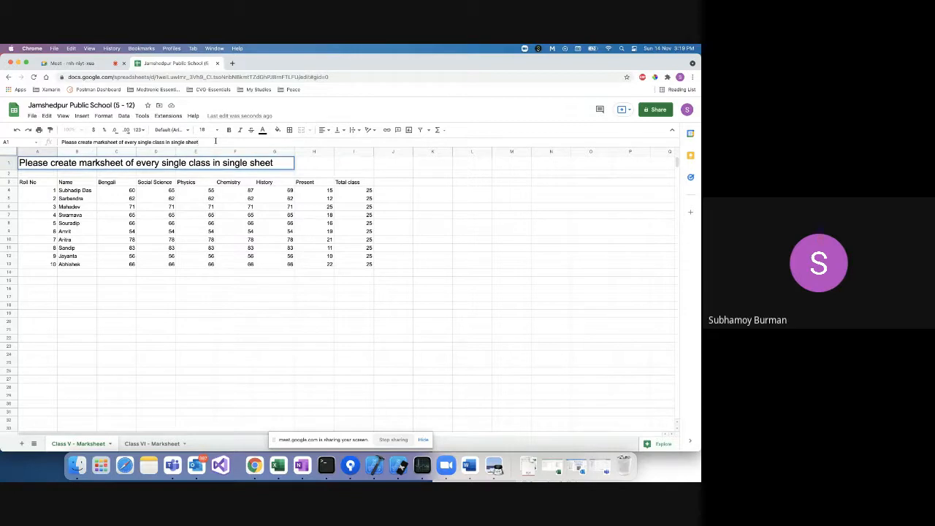
pyautogui.write(', total marks')
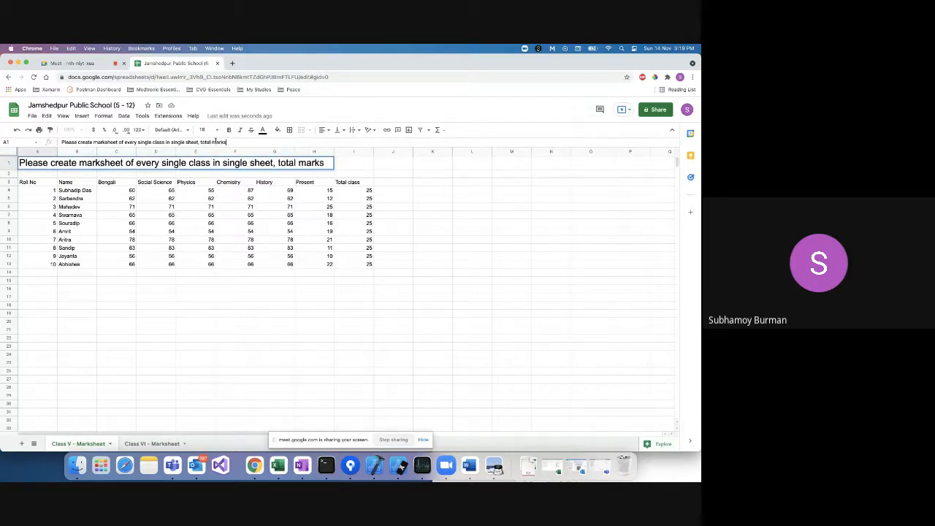
pyautogui.click(209, 233)
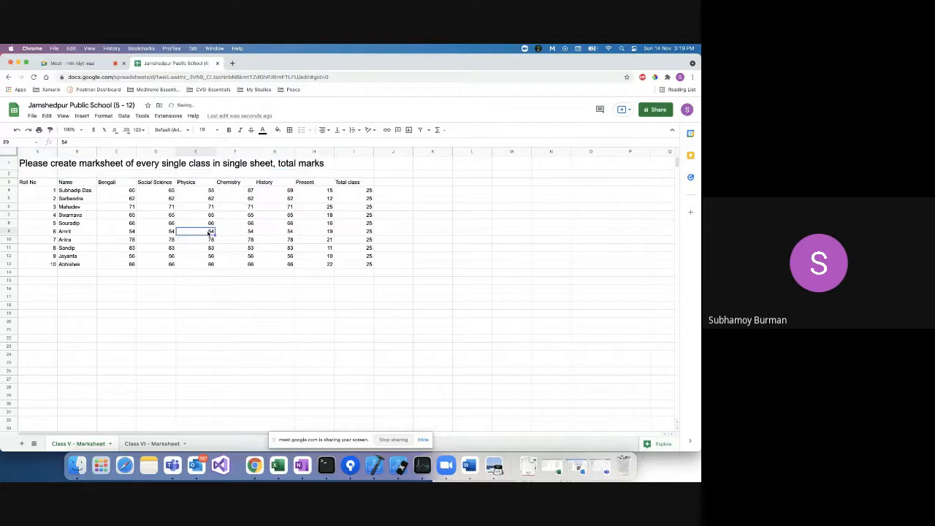
# Select the Class V table from the Roll No header down through all student rows.
pyautogui.click(33, 183)
pyautogui.hotkey('shift', 'Right')
pyautogui.hotkey('shift', 'Right')
pyautogui.hotkey('shift', 'Right')
pyautogui.hotkey('shift', 'Right')
pyautogui.hotkey('shift', 'Right')
pyautogui.hotkey('shift', 'Right')
pyautogui.hotkey('shift', 'Right')
pyautogui.hotkey('shift', 'Right')
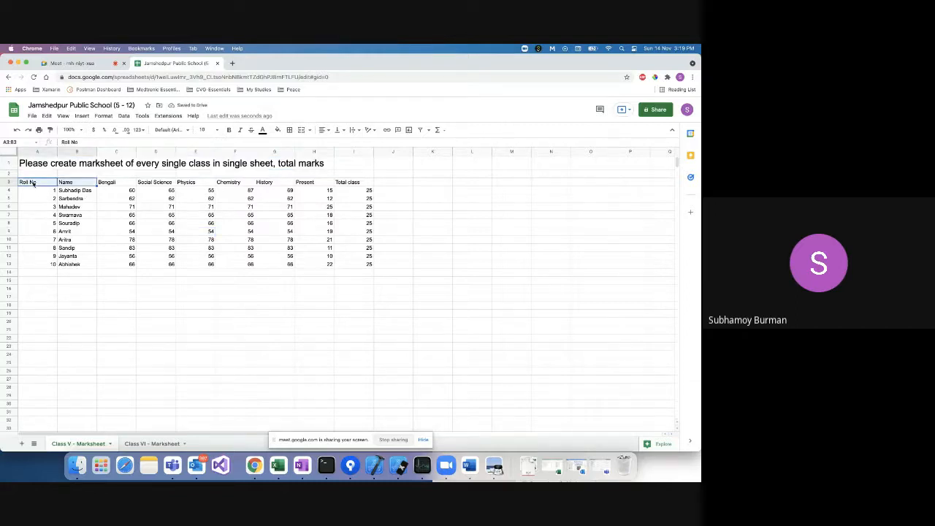
pyautogui.hotkey('shift', 'Down')
pyautogui.hotkey('shift', 'Down')
pyautogui.hotkey('shift', 'Down')
pyautogui.hotkey('shift', 'Down')
pyautogui.hotkey('shift', 'Down')
pyautogui.hotkey('shift', 'Down')
pyautogui.hotkey('shift', 'Down')
pyautogui.hotkey('shift', 'Down')
pyautogui.hotkey('shift', 'Down')
pyautogui.hotkey('shift', 'Down')
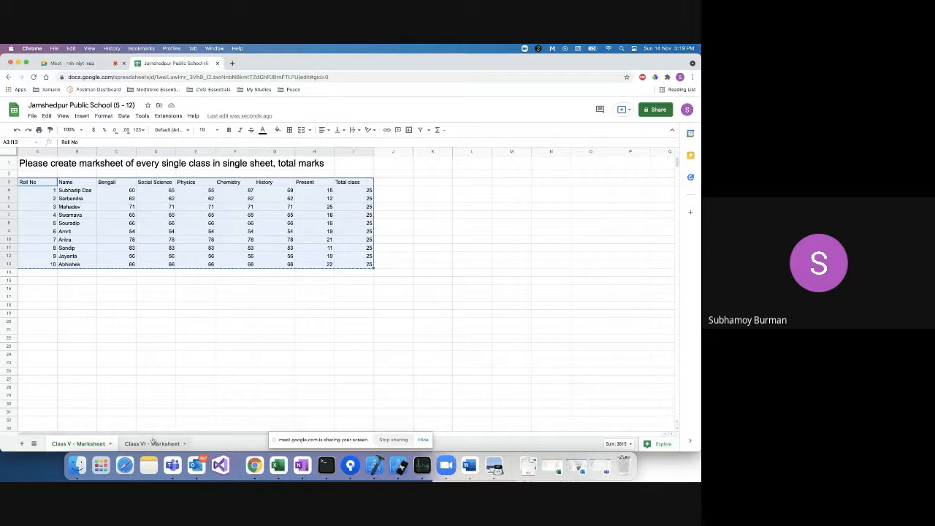
# Paste the marks table at A3 of the Class VI - Marksheet sheet.
pyautogui.click(150, 443)
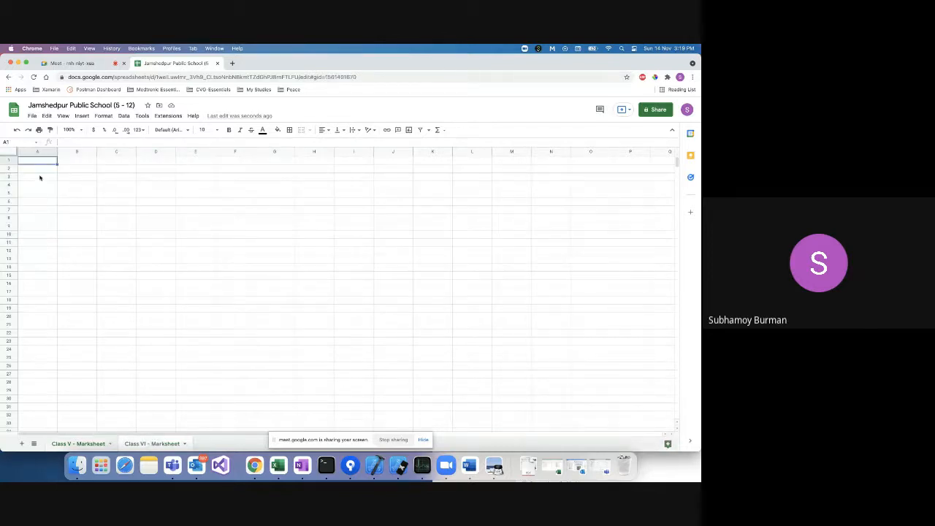
pyautogui.click(40, 177)
pyautogui.hotkey('ctrl', 'v')
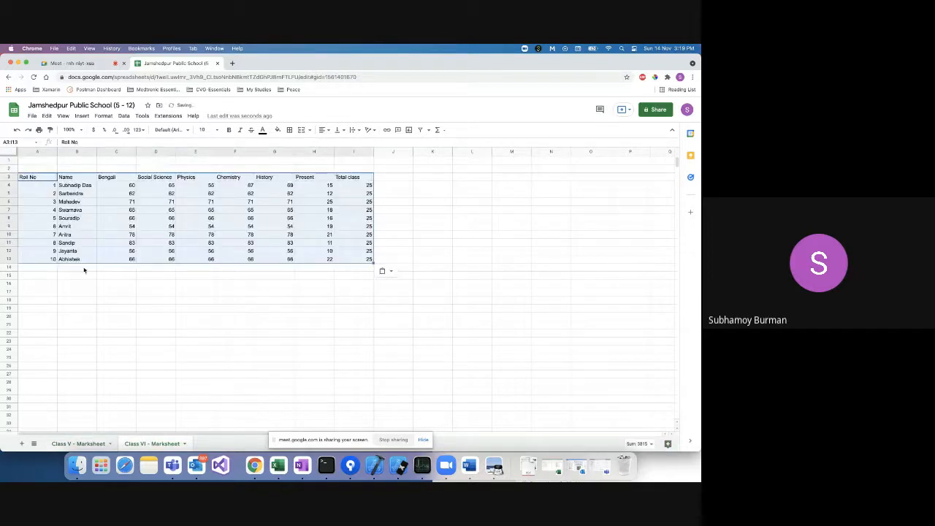
# Add a new sheet named 'Class VII - Marksheet'.
pyautogui.click(22, 444)
pyautogui.doubleClick(208, 444)
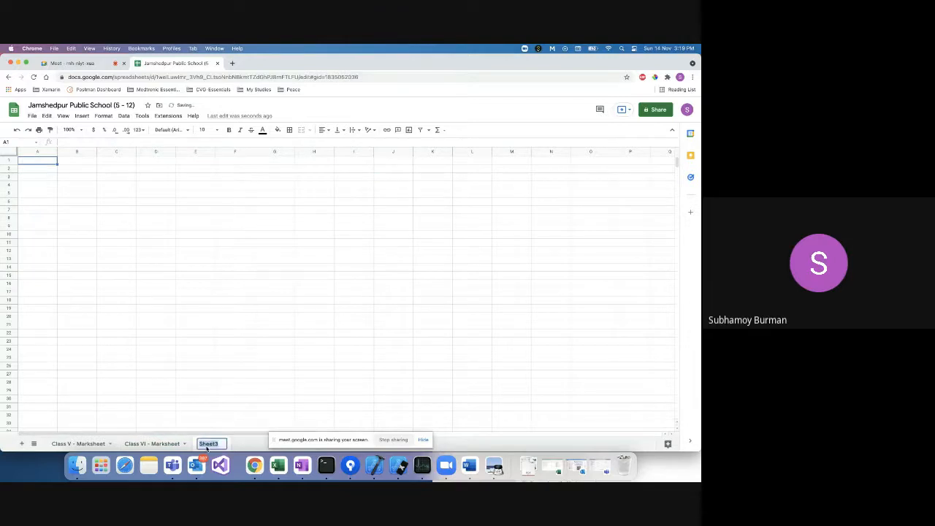
pyautogui.write('Class VII - Marksheet')
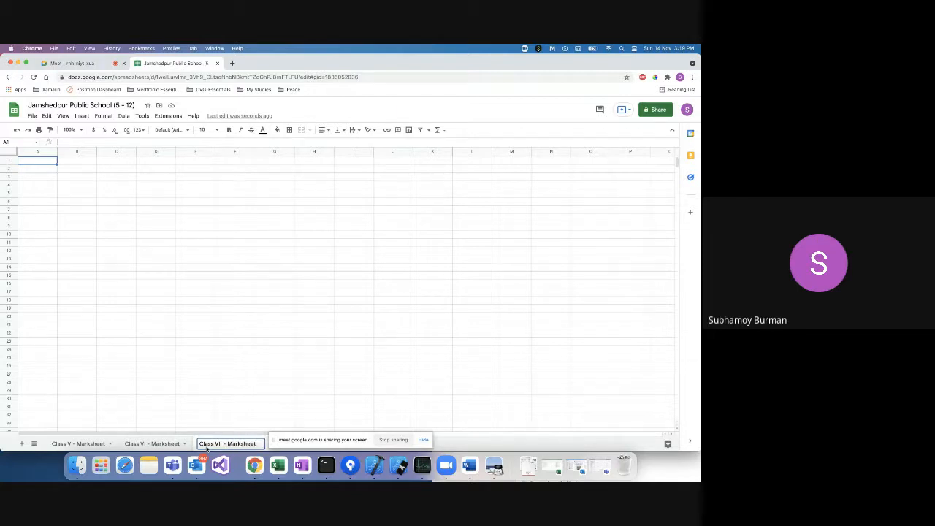
# Paste the marks table at A3 of the Class VII - Marksheet sheet.
pyautogui.click(101, 443)
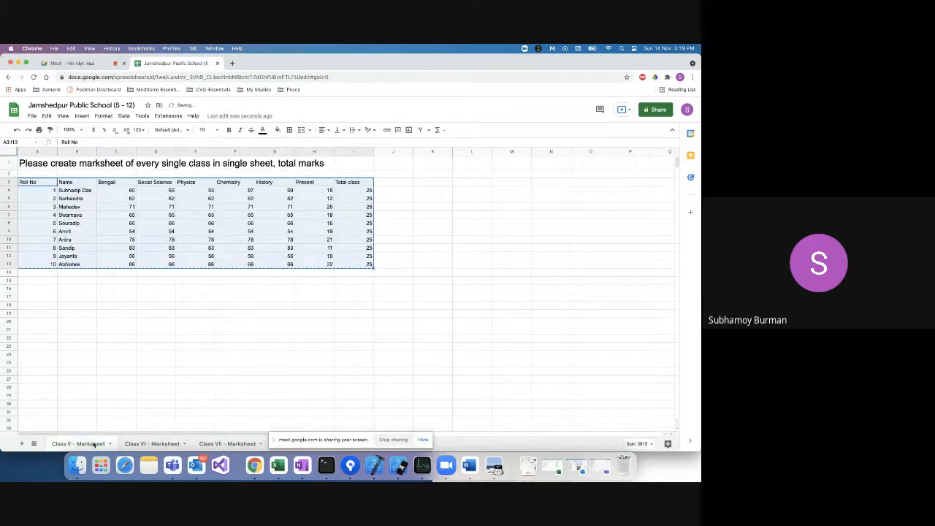
pyautogui.click(152, 444)
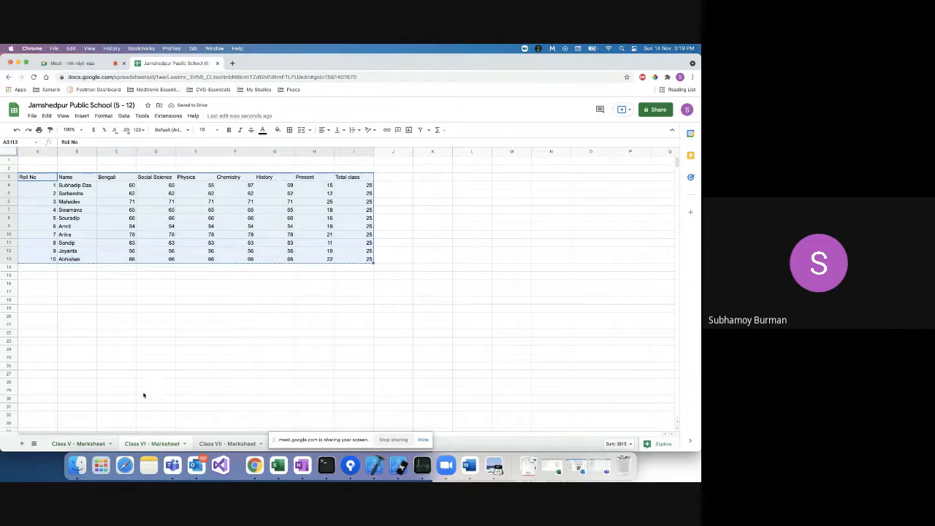
pyautogui.click(227, 443)
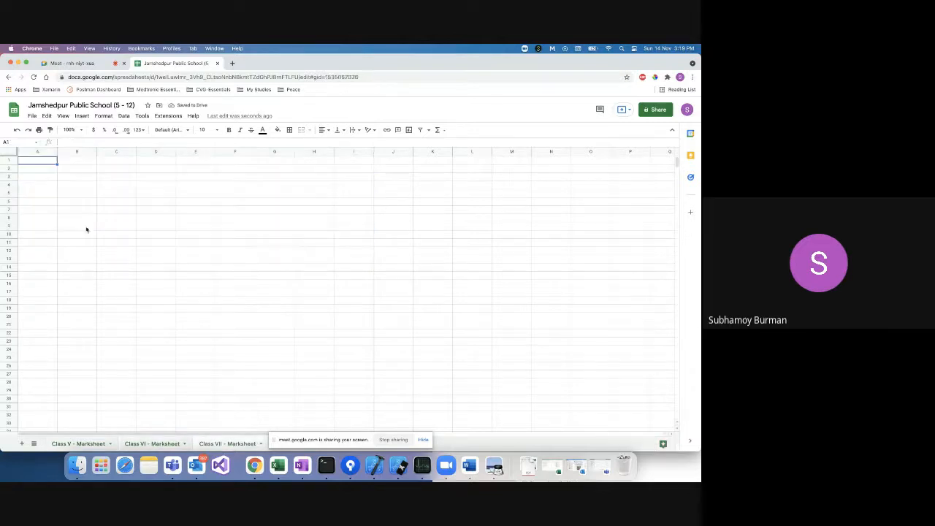
pyautogui.click(42, 176)
pyautogui.press('super+v')
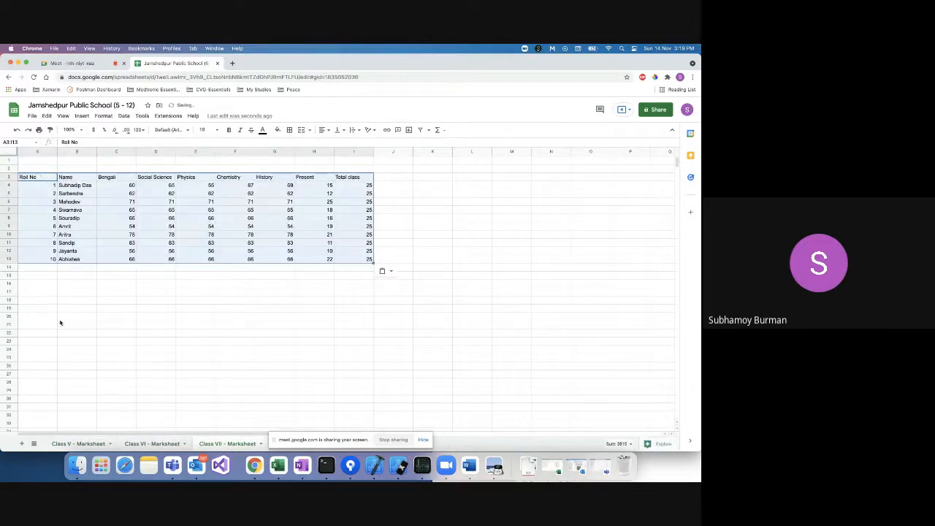
# Return to Class V - Marksheet and dismiss the copy border around the table.
pyautogui.click(73, 444)
pyautogui.click(240, 301)
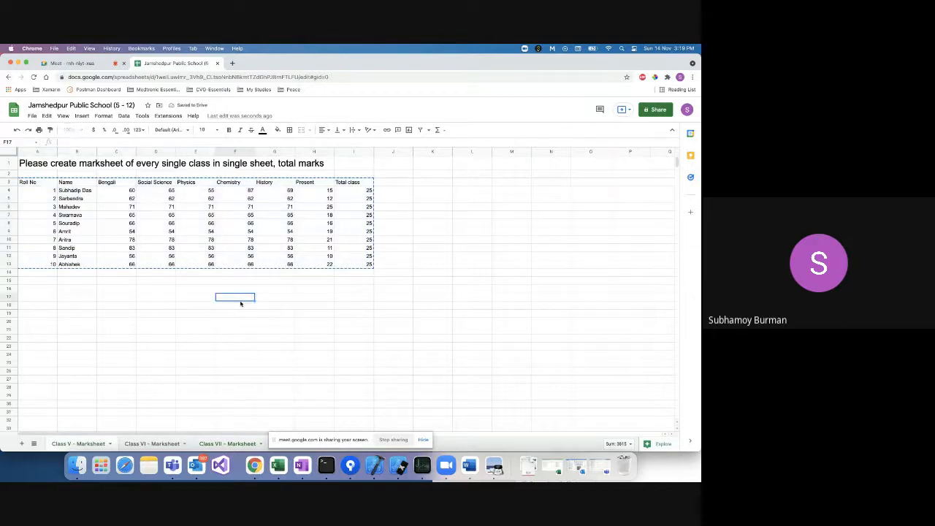
pyautogui.doubleClick(276, 281)
pyautogui.click(405, 199)
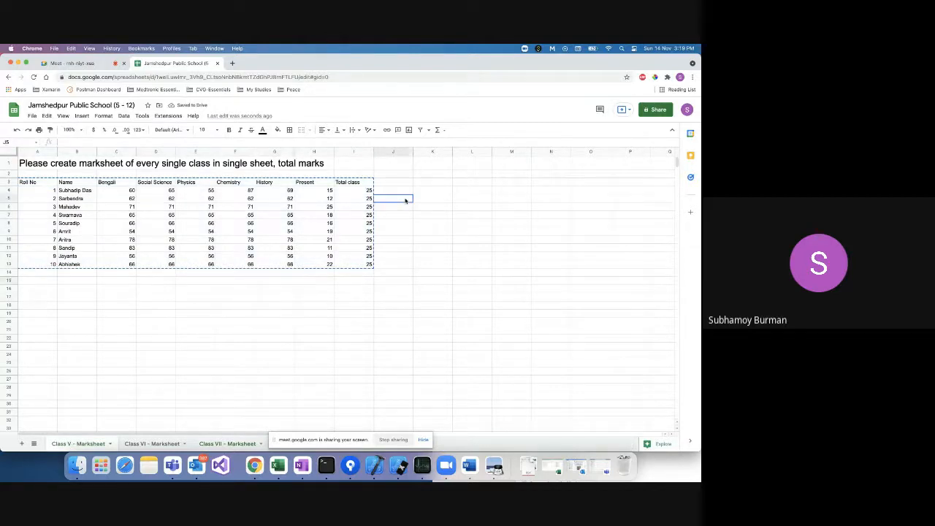
pyautogui.press('Escape')
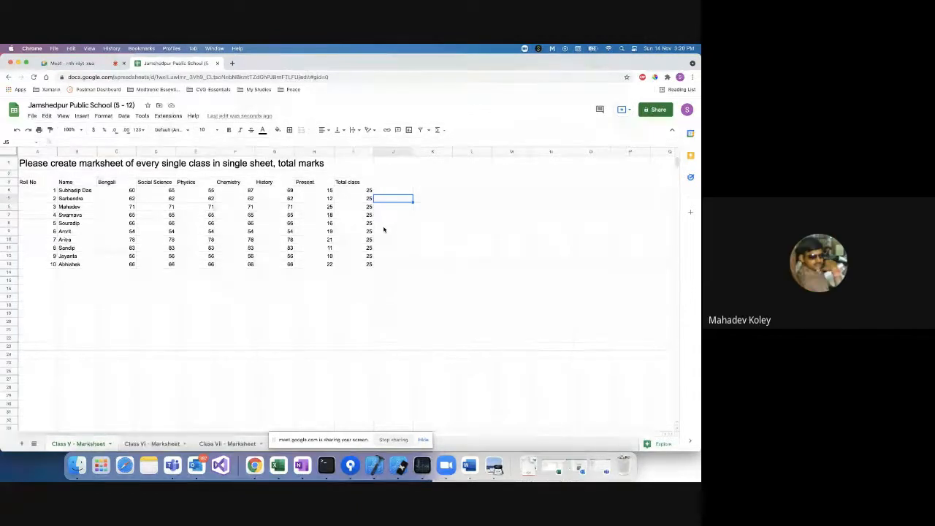
pyautogui.click(311, 152)
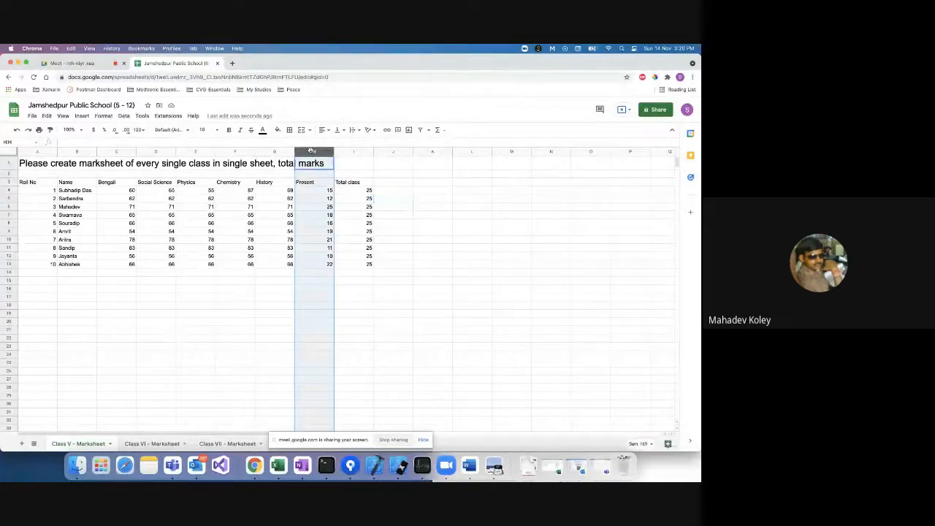
# Insert a column before Present headed 'Total Marks Obtained' in H3, widened to fit.
pyautogui.rightClick(311, 151)
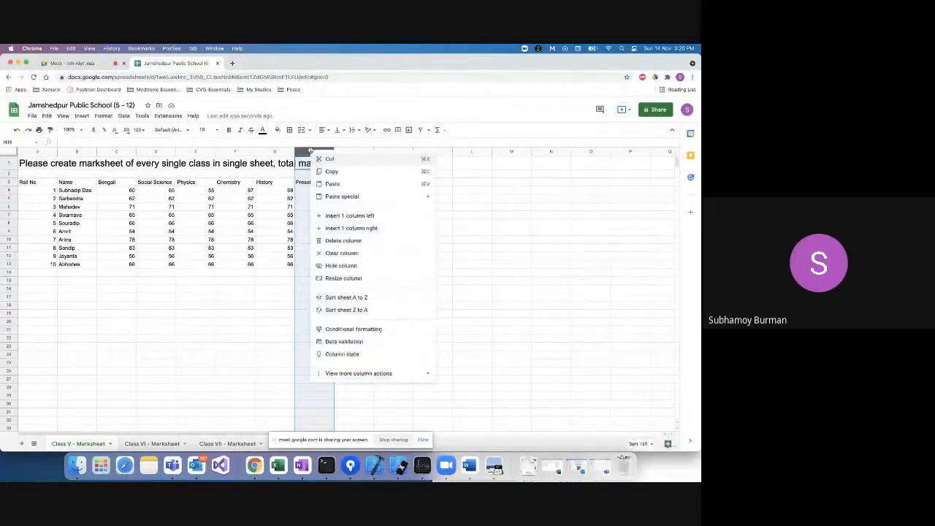
pyautogui.click(331, 228)
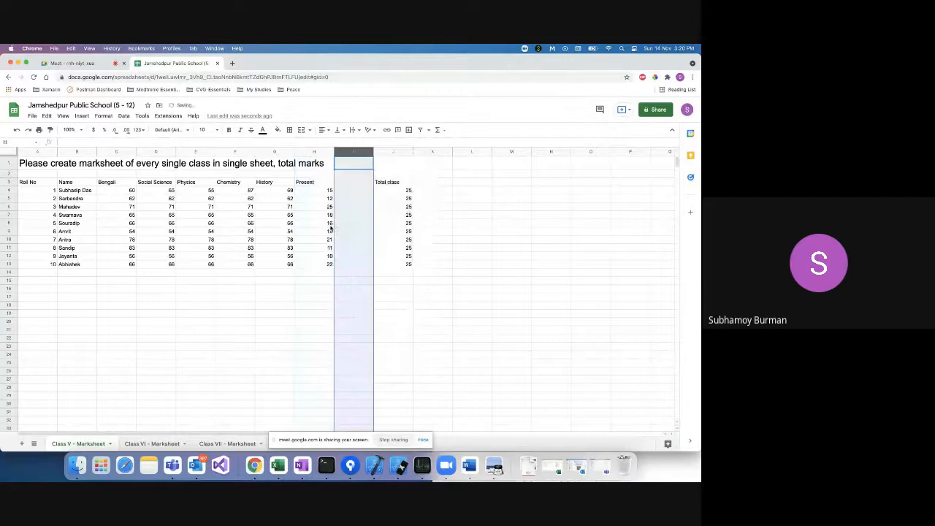
pyautogui.click(314, 151)
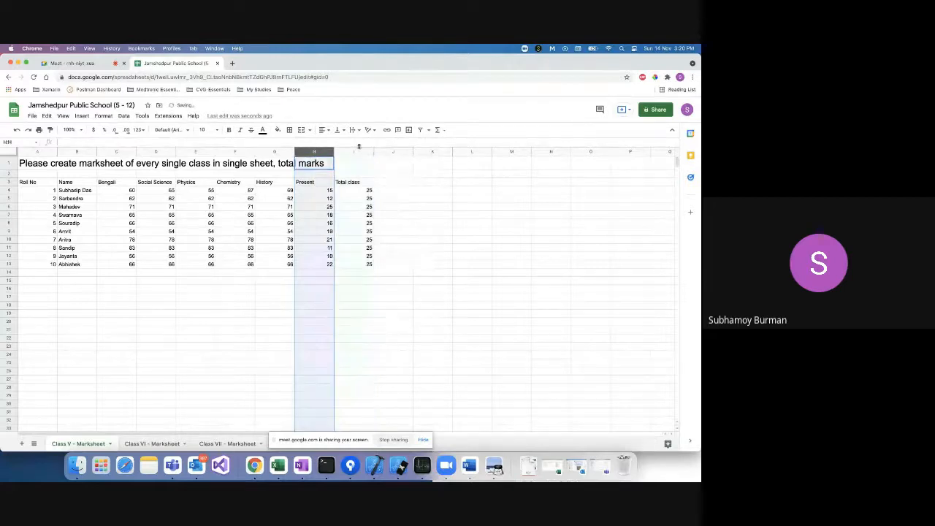
pyautogui.rightClick(313, 152)
pyautogui.click(330, 217)
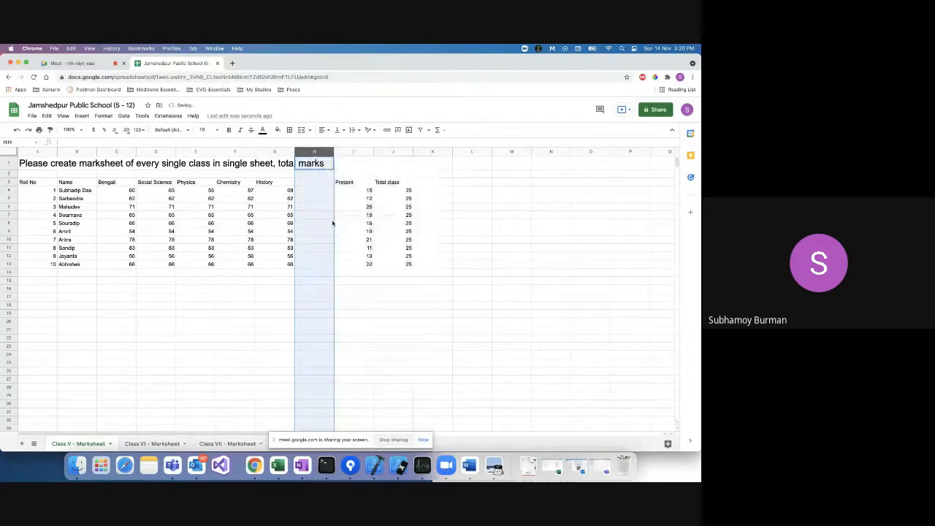
pyautogui.click(313, 183)
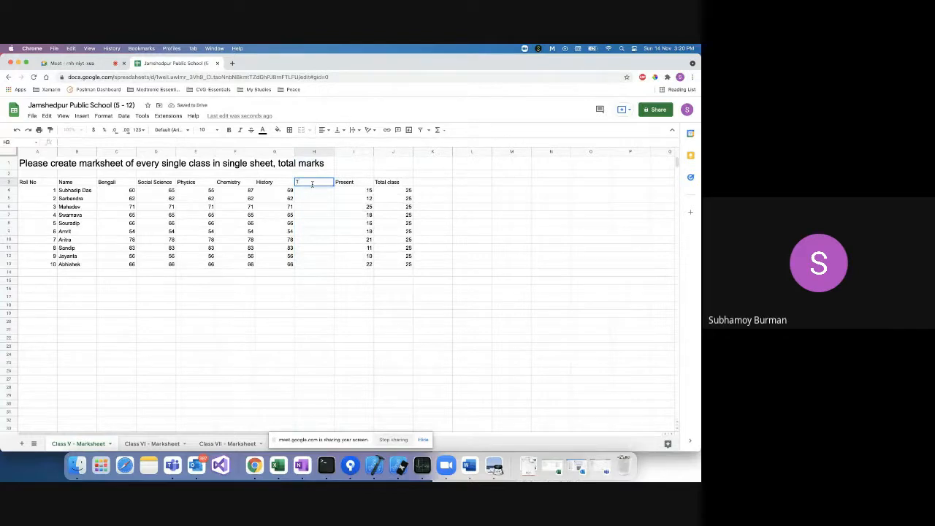
pyautogui.write('Total Marks Obtain')
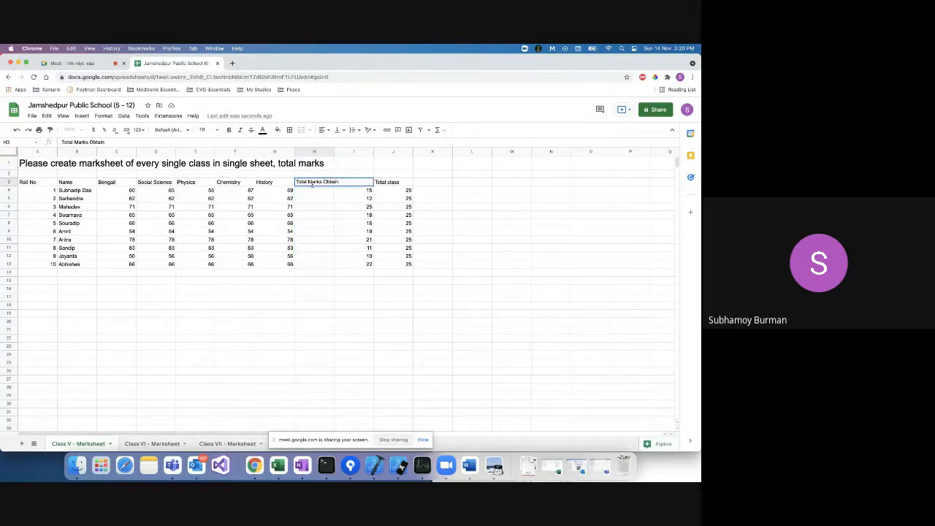
pyautogui.write('ed')
pyautogui.click(322, 208)
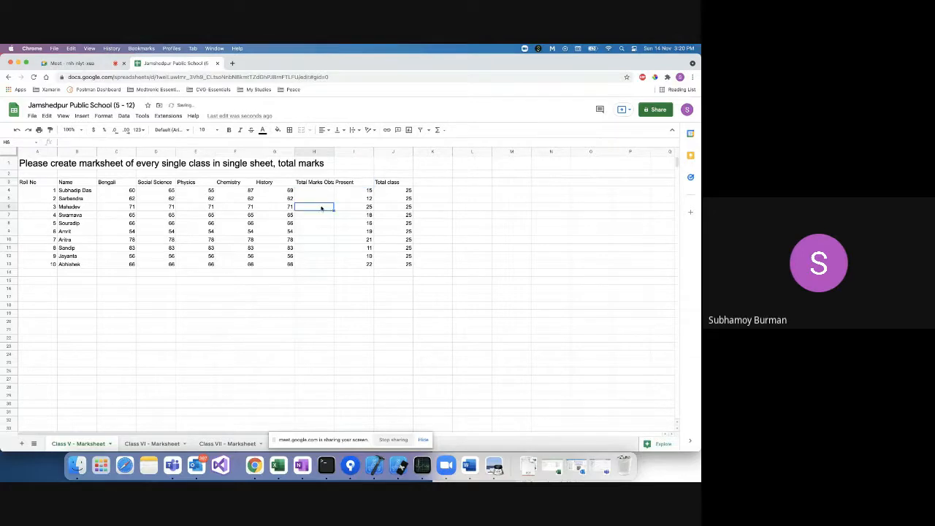
pyautogui.moveTo(334, 151); pyautogui.dragTo(351, 152)
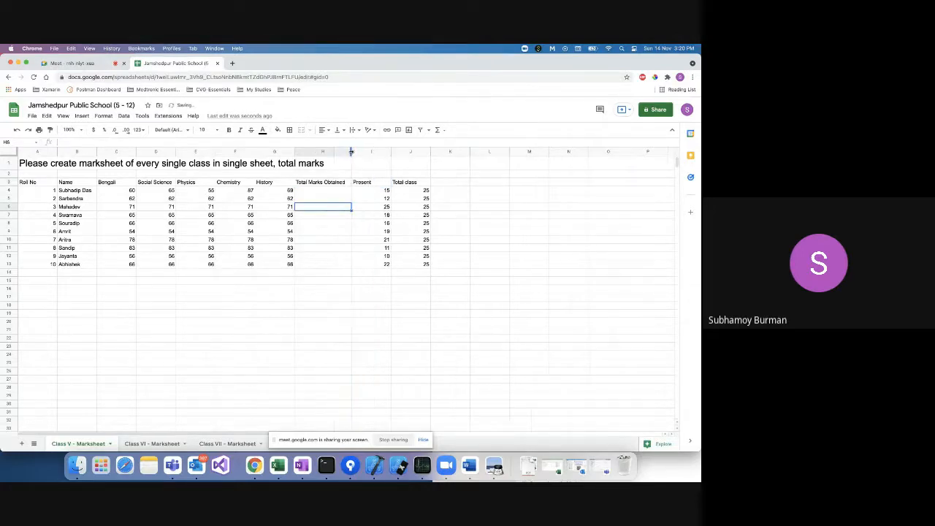
# Fill H4:H13 with =SUM(C4:G4) totals of each student's five subject marks.
pyautogui.click(306, 191)
pyautogui.write('=SUM')
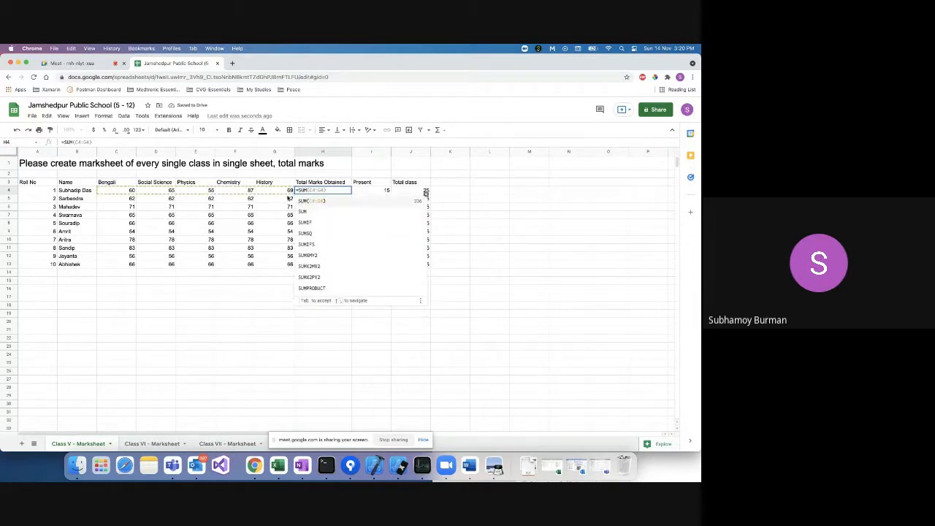
pyautogui.click(329, 201)
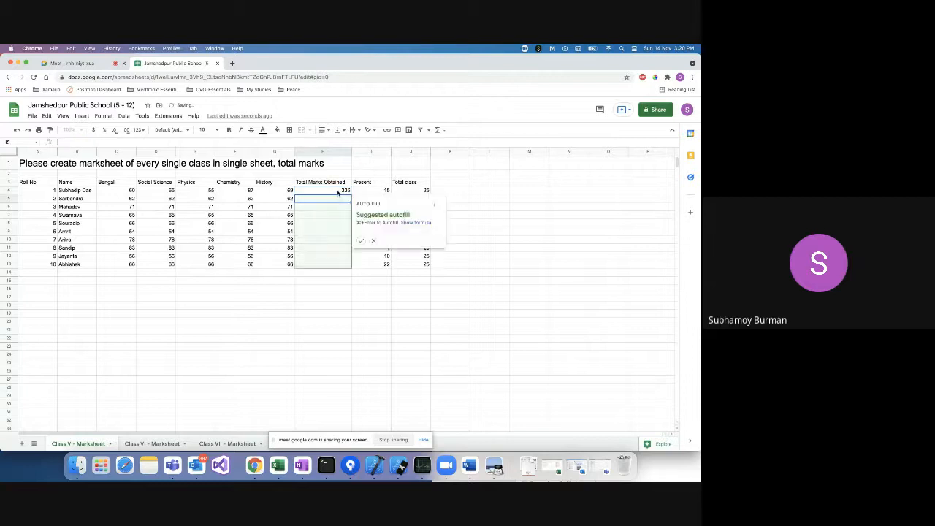
pyautogui.moveTo(352, 193); pyautogui.dragTo(345, 268)
pyautogui.click(335, 278)
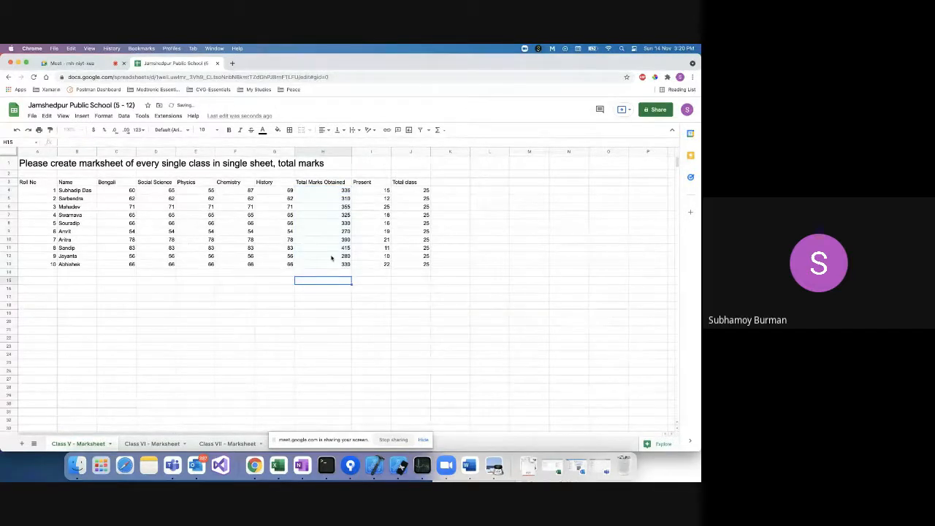
pyautogui.click(324, 291)
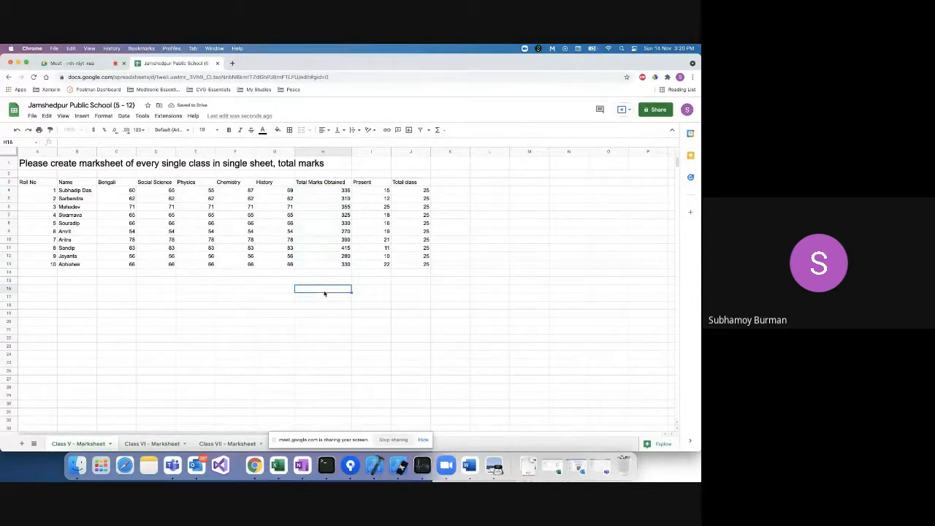
# Add 'average marks' to the end of the A1 title after 'total marks'.
pyautogui.click(328, 168)
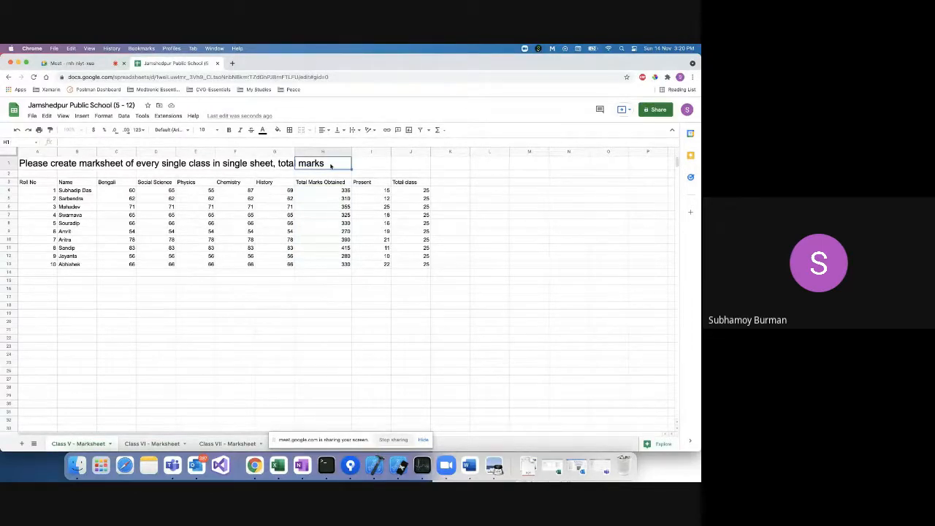
pyautogui.click(70, 166)
pyautogui.click(43, 165)
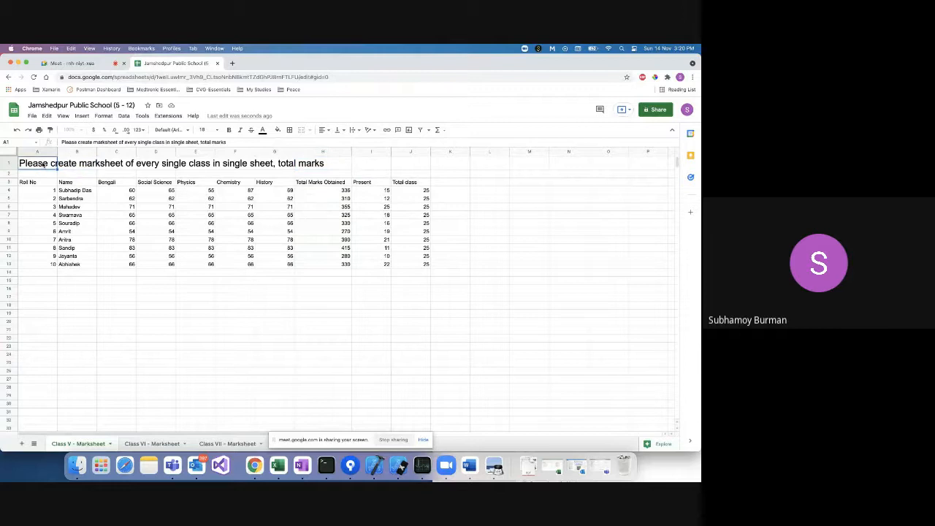
pyautogui.click(254, 141)
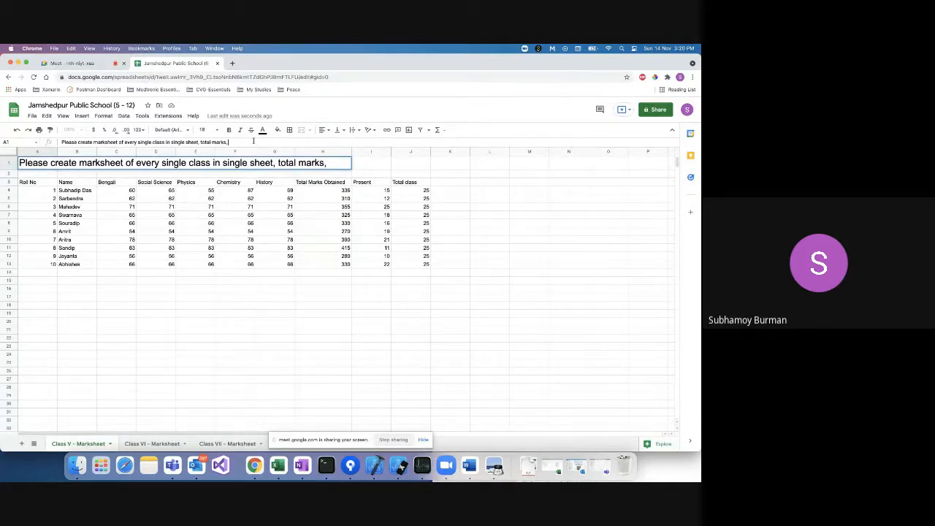
pyautogui.write('avera')
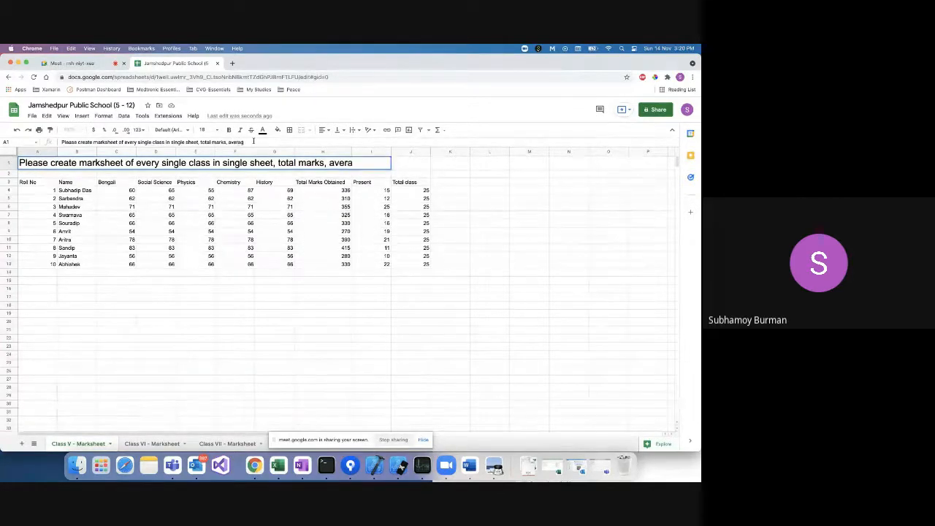
pyautogui.write('ge marks')
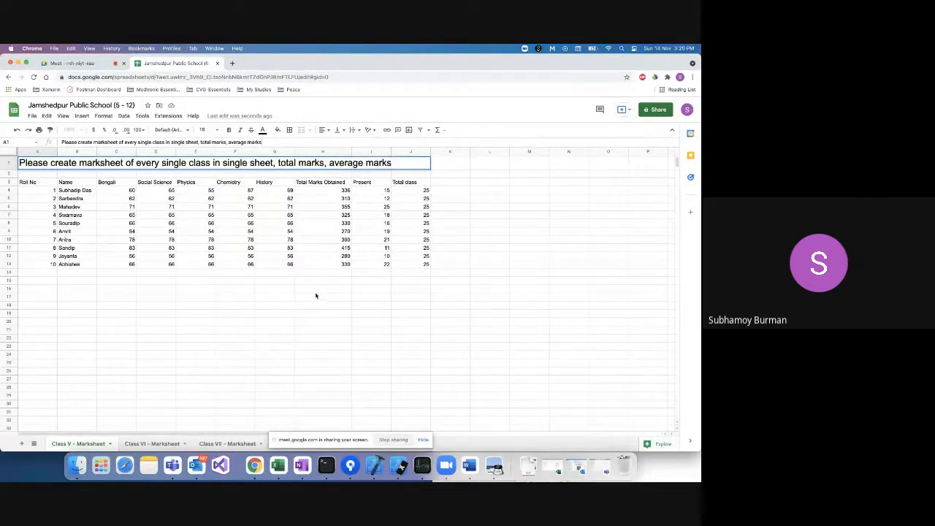
pyautogui.click(316, 287)
# Enter 'Average marks' in H16 and =AVERAGE(H4:H13) in H17, giving 334.1.
pyautogui.write('Ave')
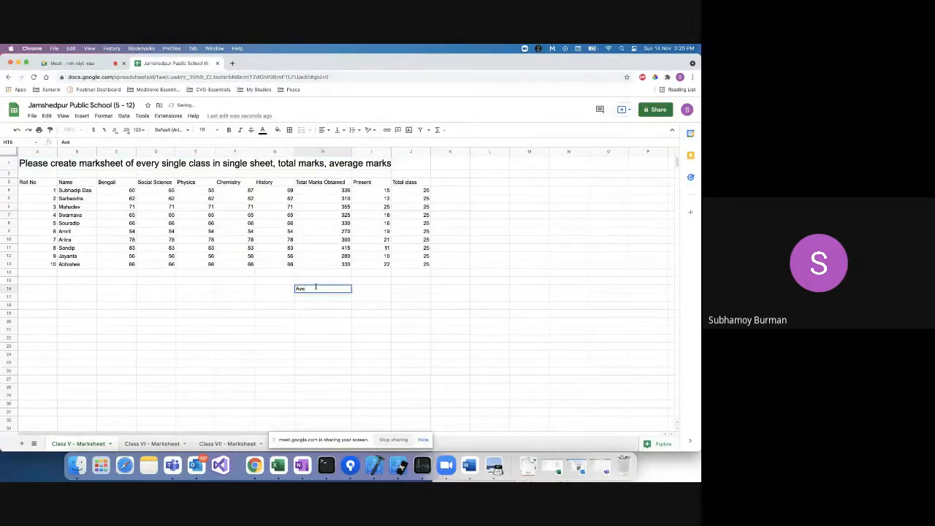
pyautogui.write('rage marks')
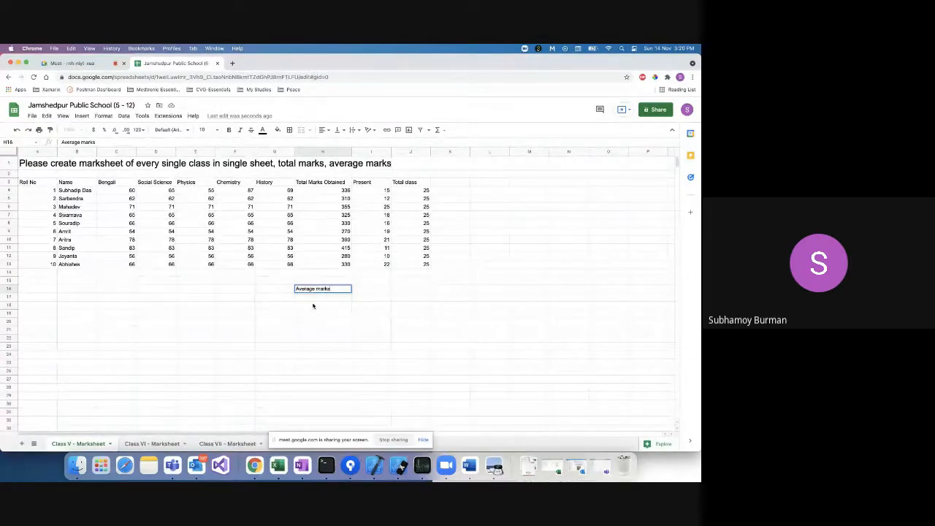
pyautogui.press('Return')
pyautogui.write('=')
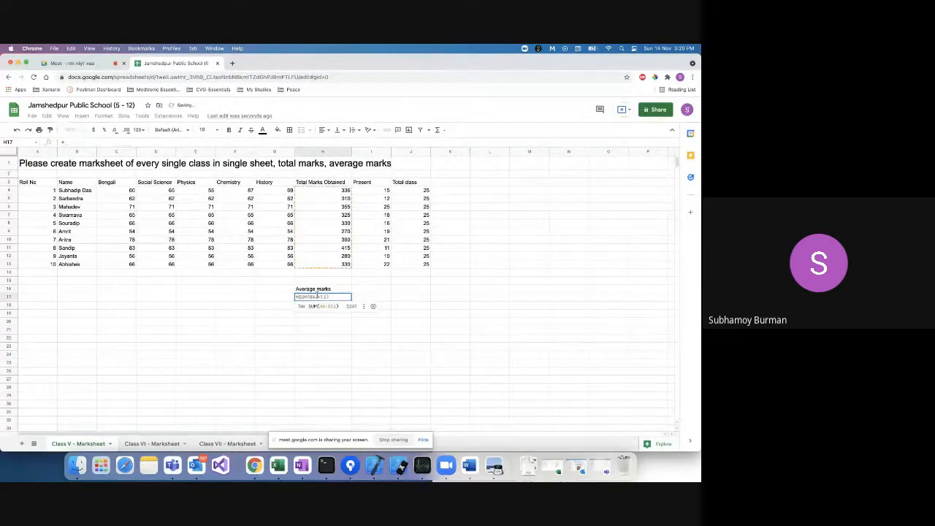
pyautogui.write('av')
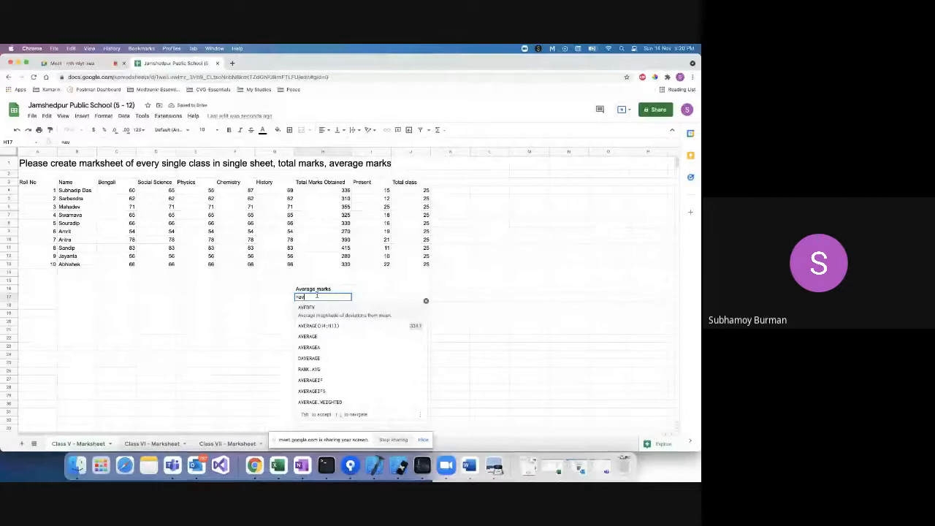
pyautogui.write('er')
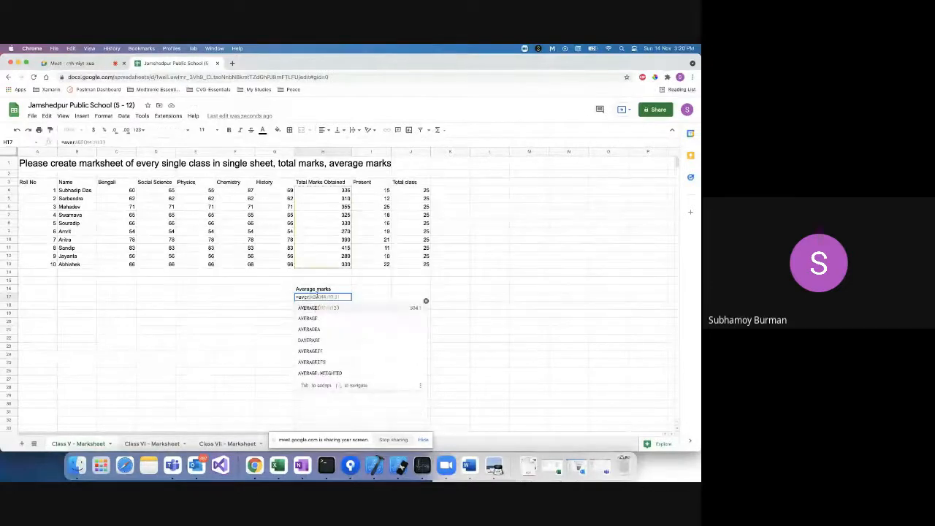
pyautogui.click(327, 309)
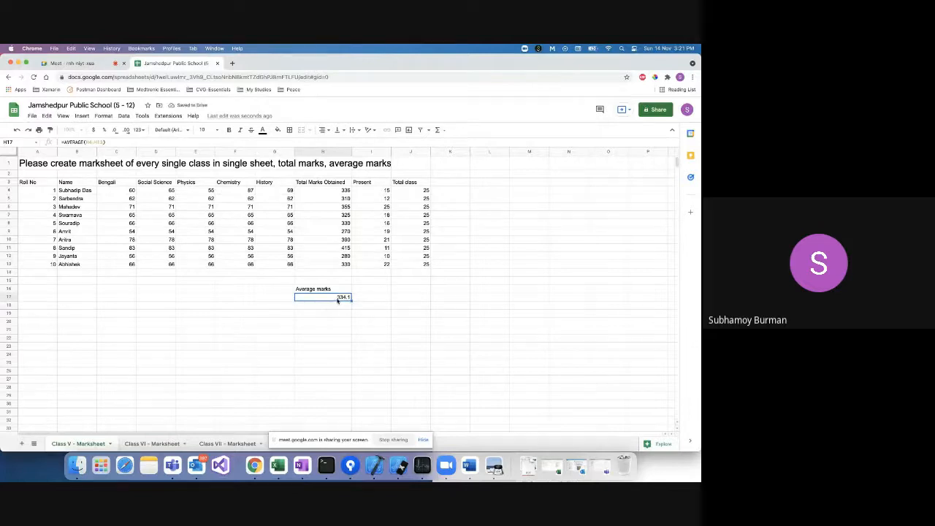
# Rename the H16 label to 'Class Average marks'.
pyautogui.doubleClick(298, 289)
pyautogui.write('Class')
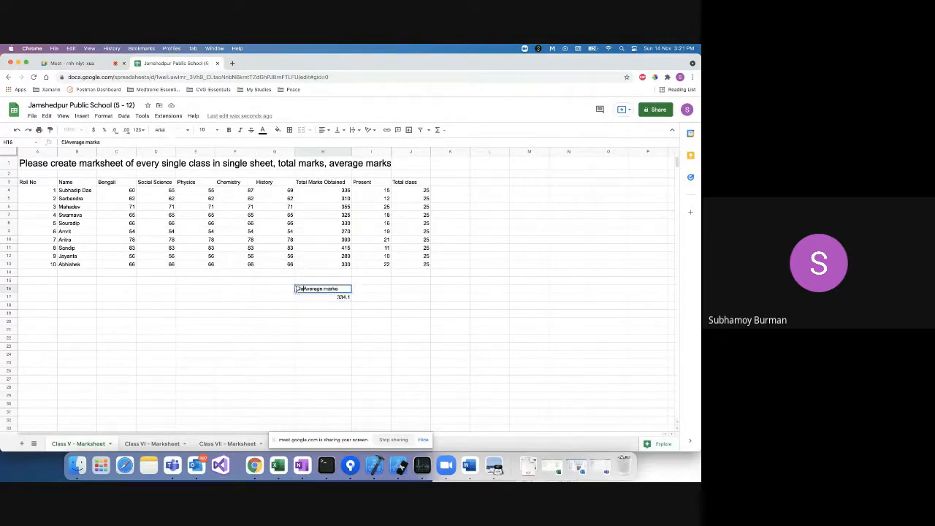
pyautogui.click(319, 306)
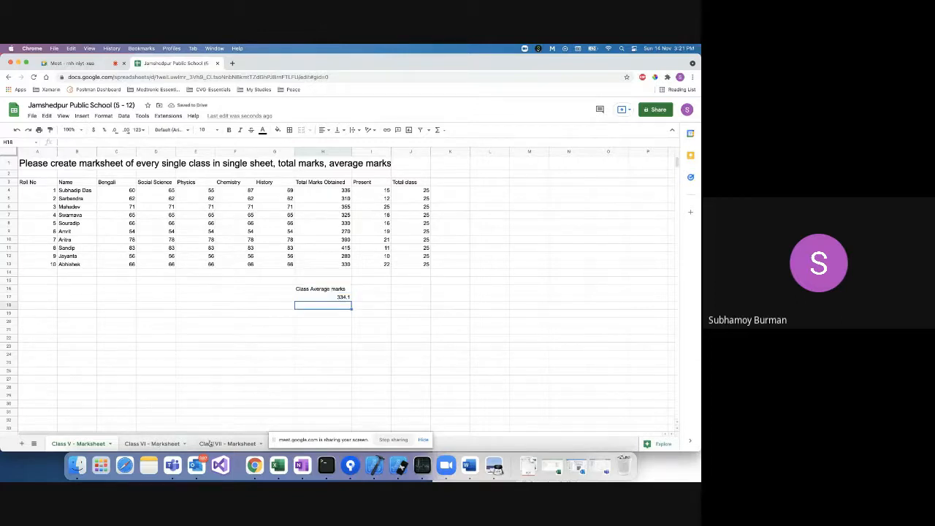
pyautogui.click(423, 439)
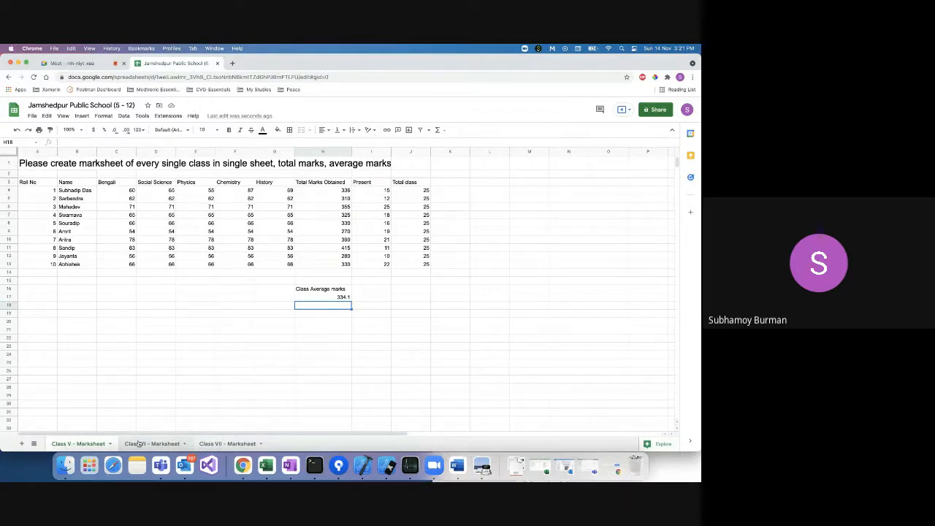
pyautogui.click(164, 444)
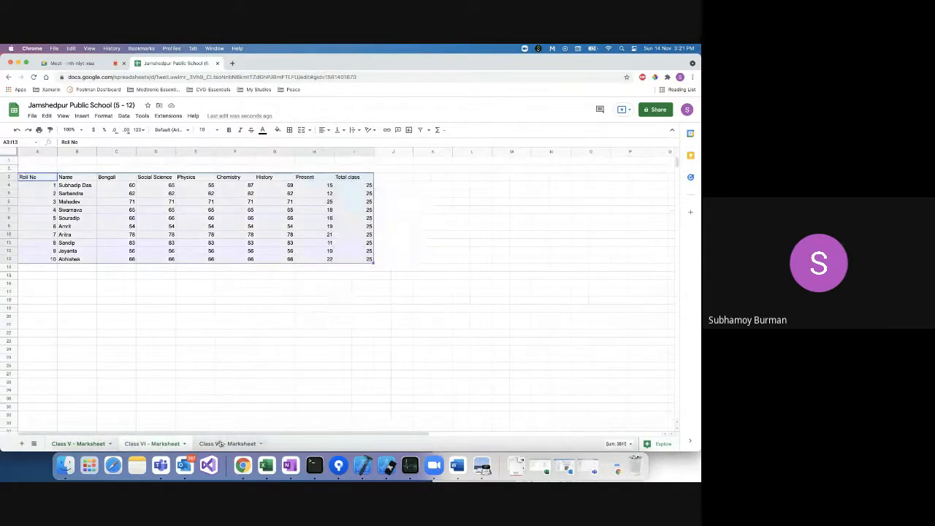
pyautogui.click(77, 444)
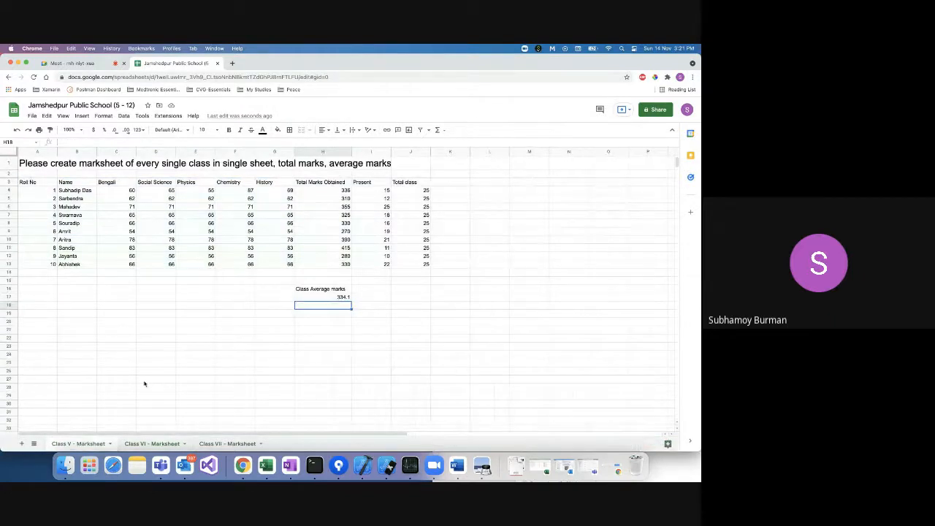
pyautogui.click(323, 290)
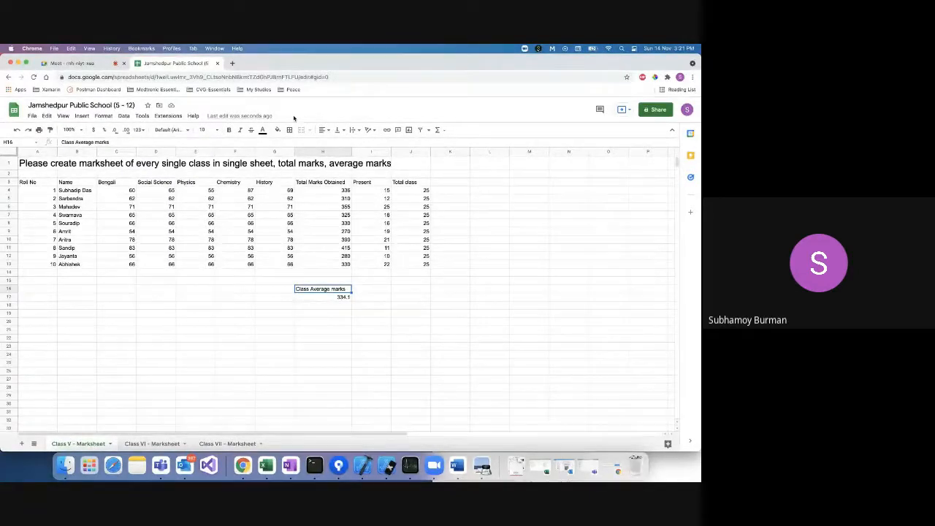
# Search Google for 'visual basic macros' in a new tab, then go back to the marksheet tab.
pyautogui.click(233, 63)
pyautogui.write('UR')
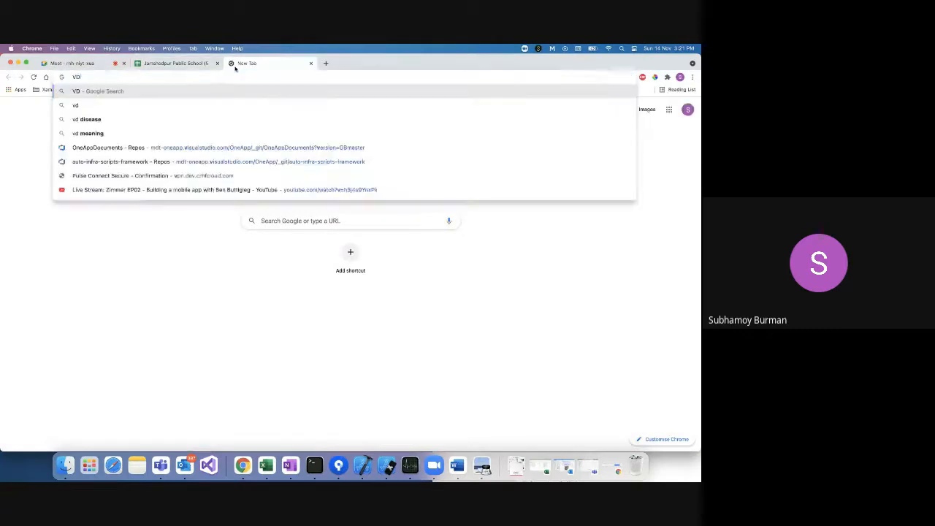
pyautogui.press('BackSpace')
pyautogui.write('R')
pyautogui.press('BackSpace')
pyautogui.press('BackSpace')
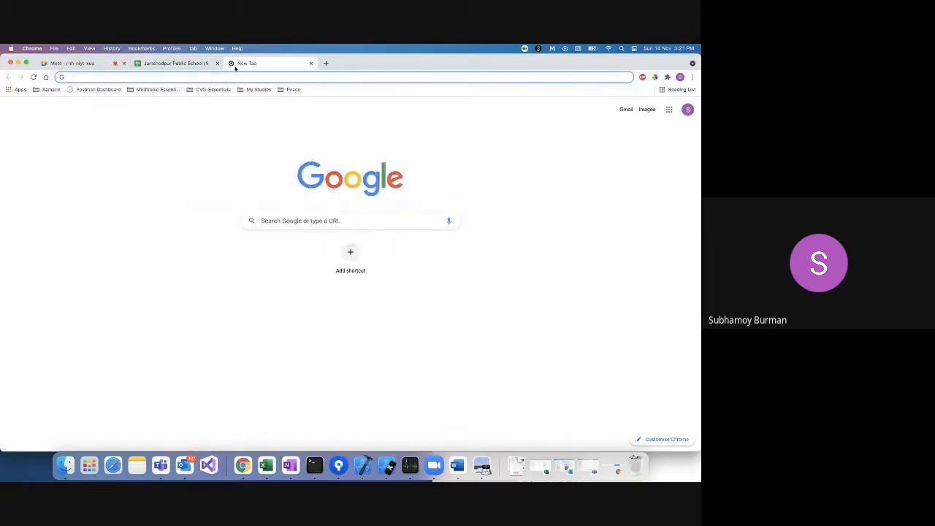
pyautogui.write('Visual')
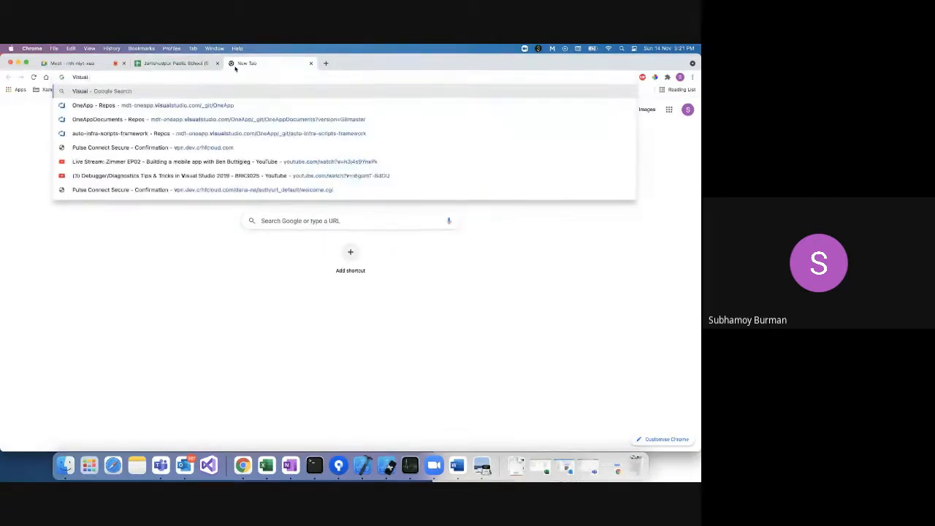
pyautogui.write(' Basic')
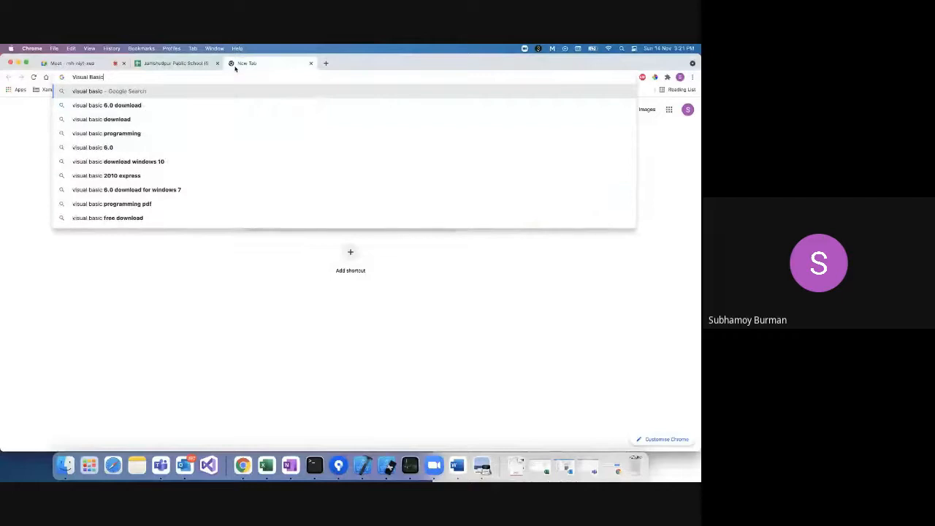
pyautogui.write(' macr')
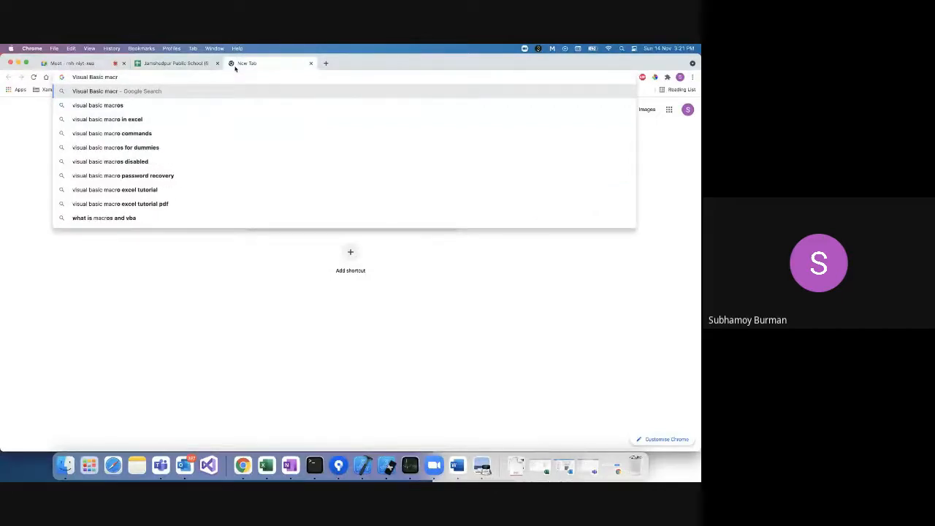
pyautogui.press('Down')
pyautogui.press('Return')
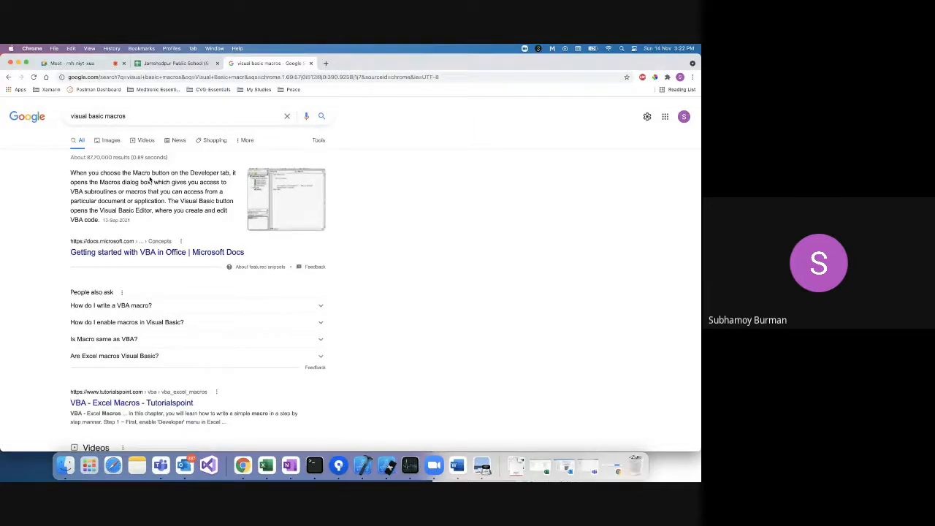
pyautogui.click(175, 63)
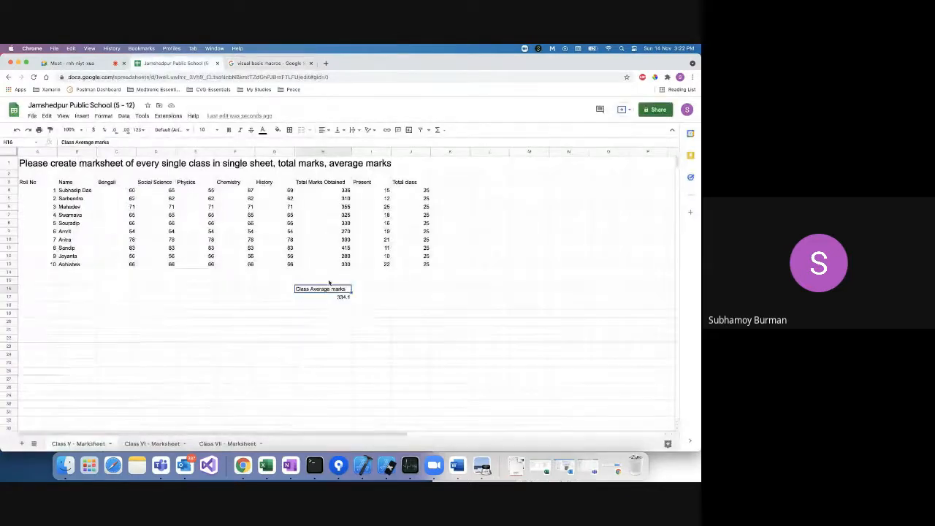
# Delete the class average cells H16:H17 and the totals in H4:H13.
pyautogui.click(322, 313)
pyautogui.moveTo(321, 289); pyautogui.dragTo(324, 297)
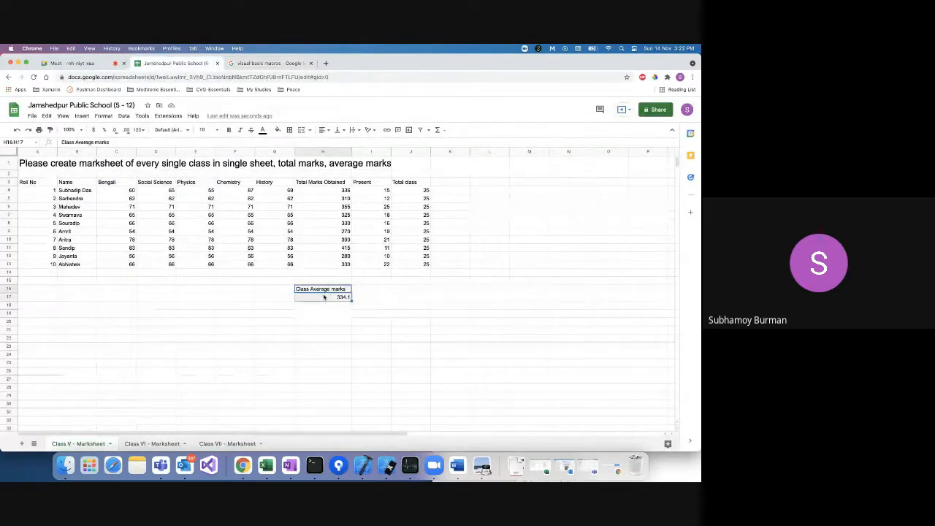
pyautogui.press('Delete')
pyautogui.click(331, 191)
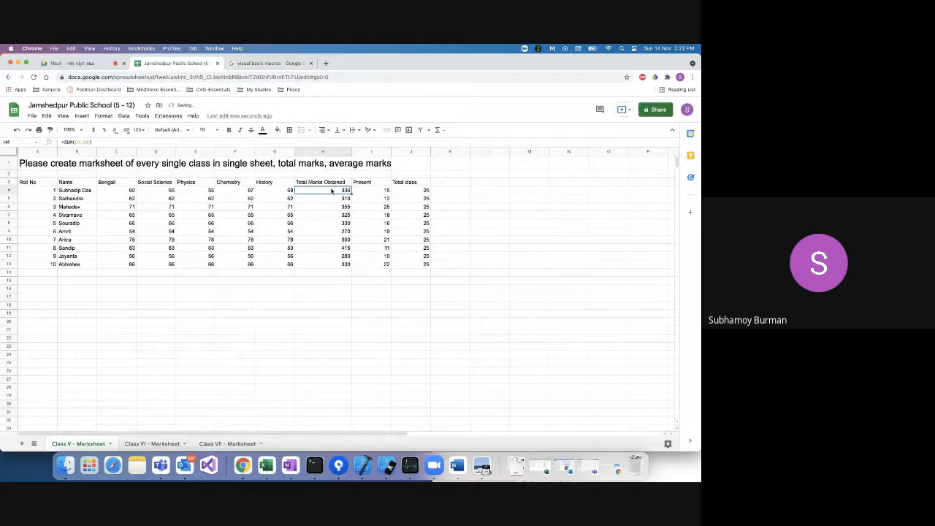
pyautogui.keyDown('shift'); pyautogui.click(329, 265); pyautogui.keyUp('shift')
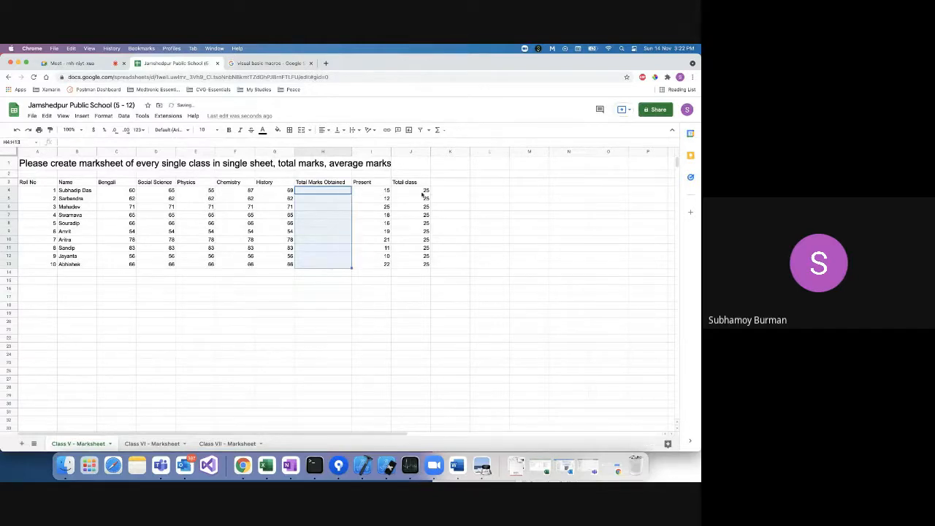
pyautogui.press('Delete')
pyautogui.click(452, 183)
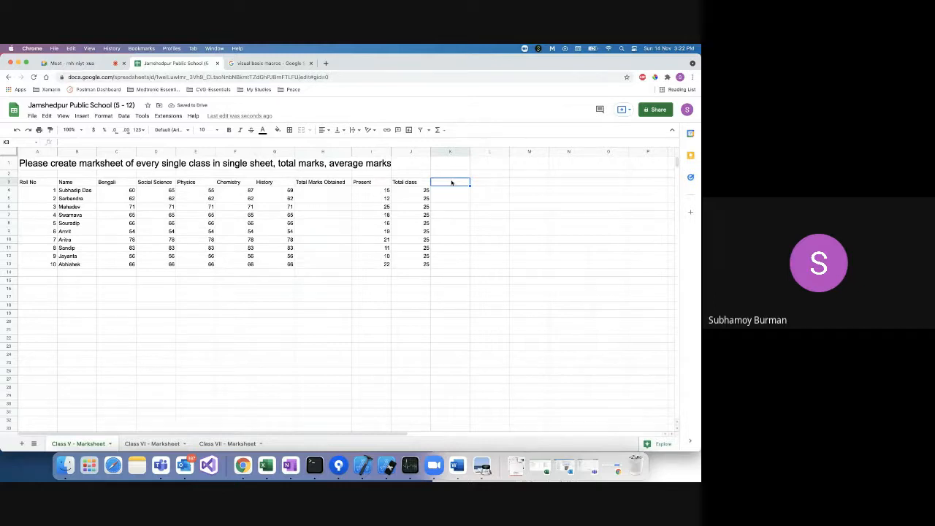
pyautogui.click(318, 190)
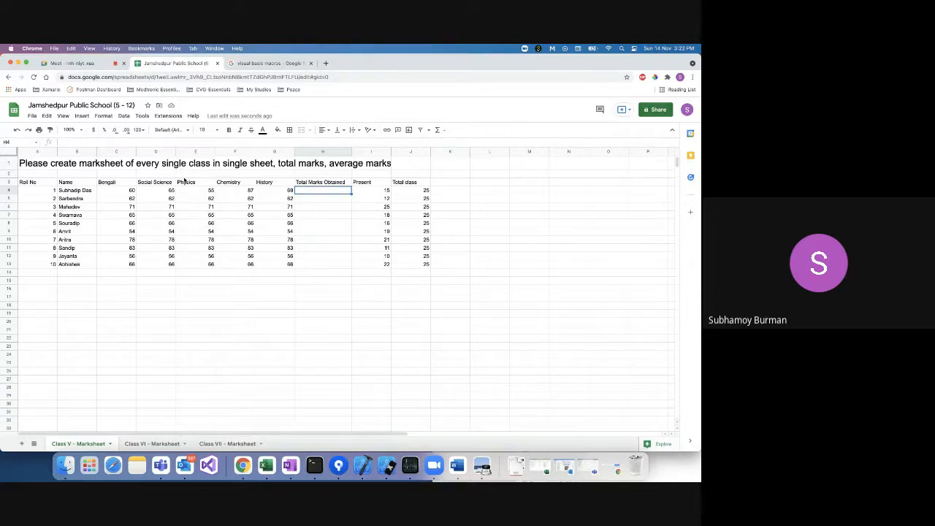
# Dismiss the Tools menu notice and show the Macros submenu under Extensions.
pyautogui.moveTo(143, 118)
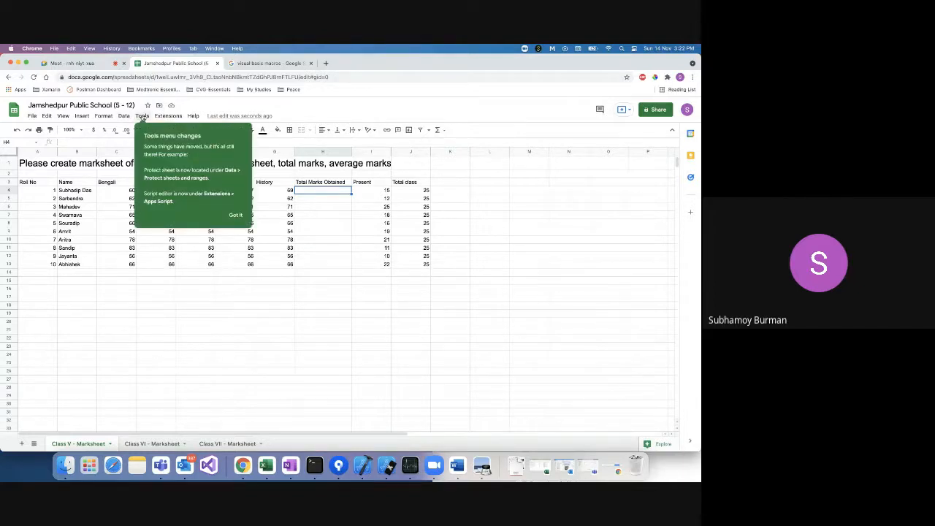
pyautogui.click(266, 306)
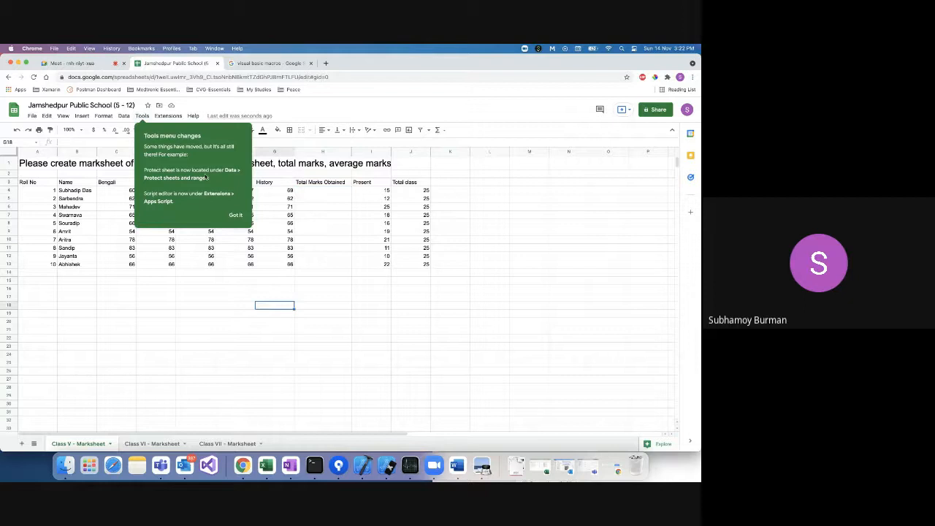
pyautogui.click(233, 216)
pyautogui.click(167, 116)
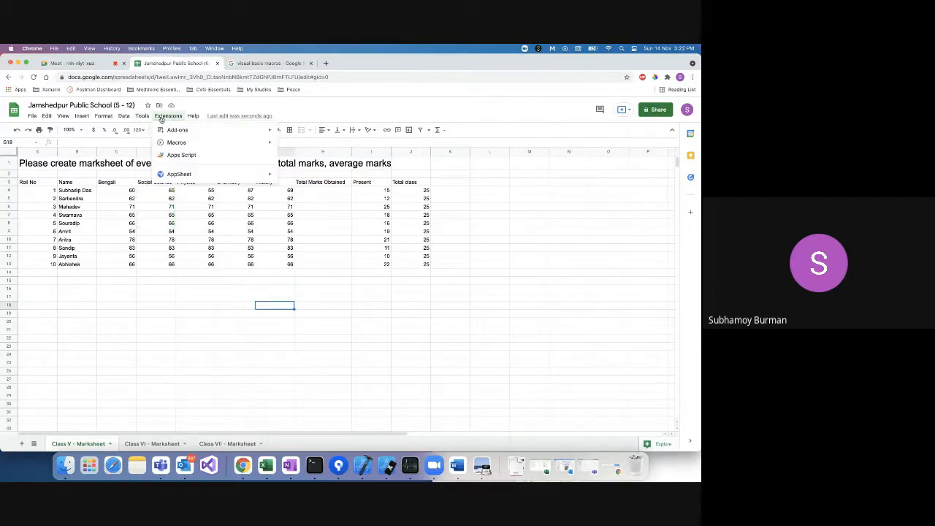
pyautogui.moveTo(188, 133)
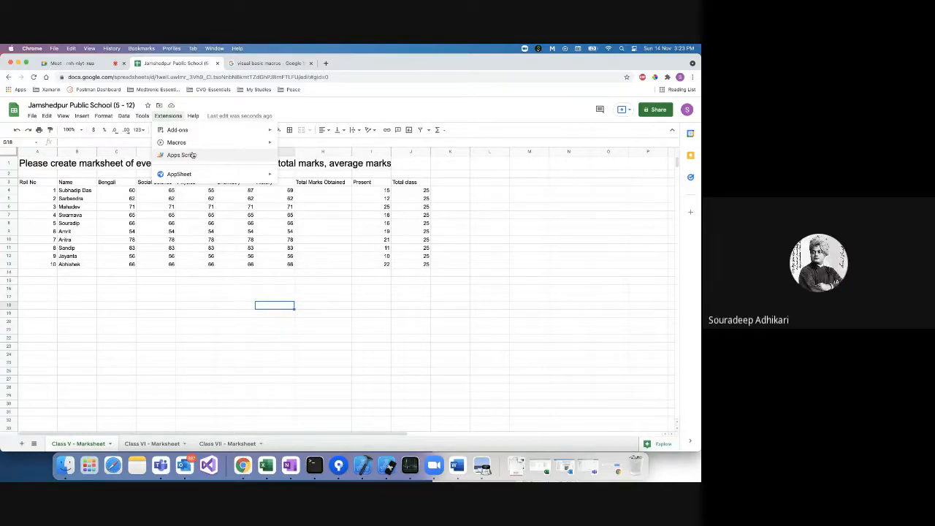
pyautogui.moveTo(196, 144)
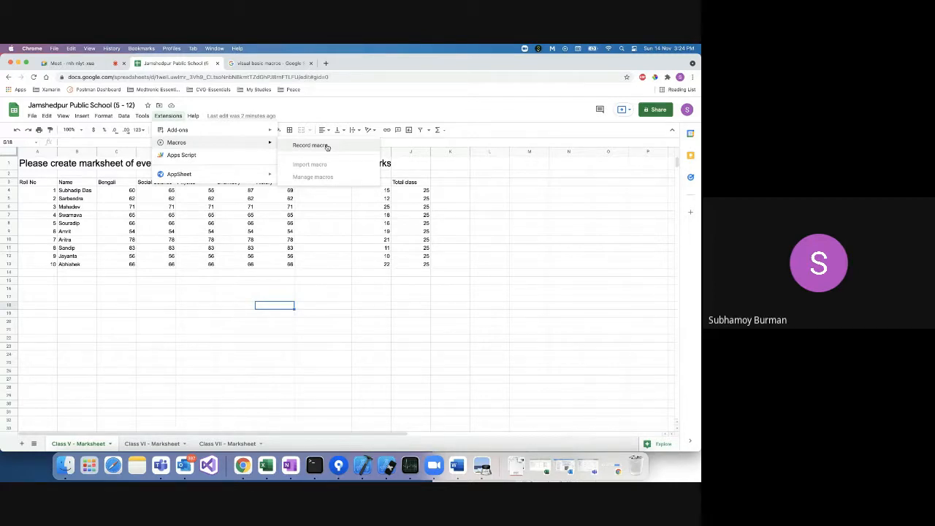
# Start a macro recording, then cancel it before recording any steps.
pyautogui.click(327, 146)
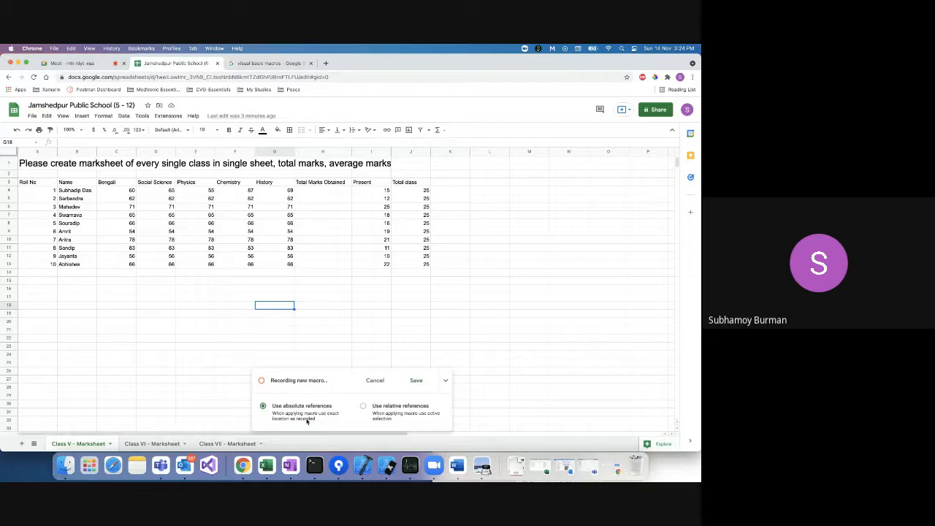
pyautogui.click(314, 191)
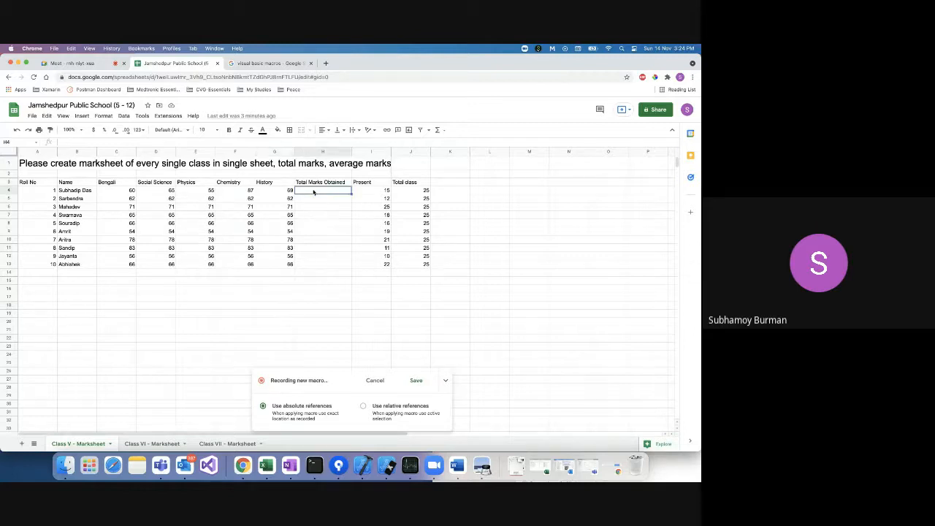
pyautogui.click(324, 150)
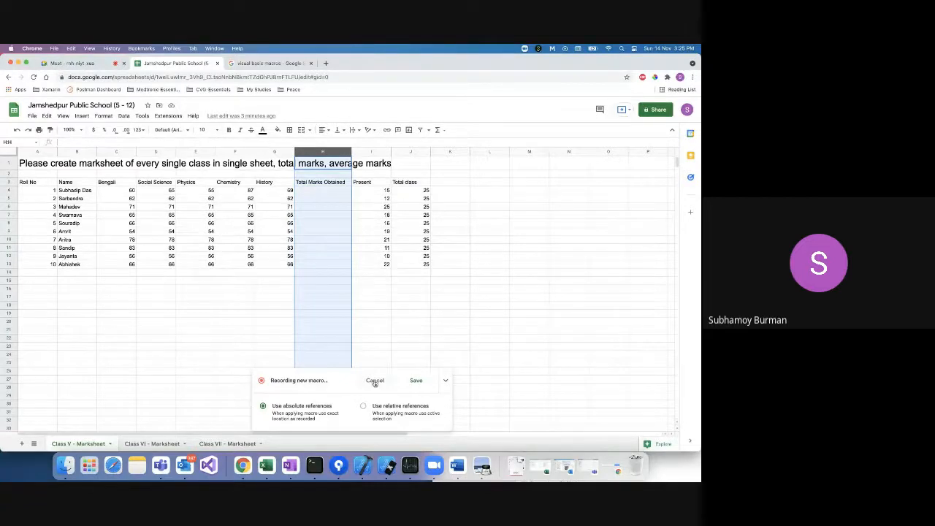
pyautogui.click(375, 381)
# Delete the empty Total Marks Obtained column so Present returns to column H.
pyautogui.rightClick(333, 152)
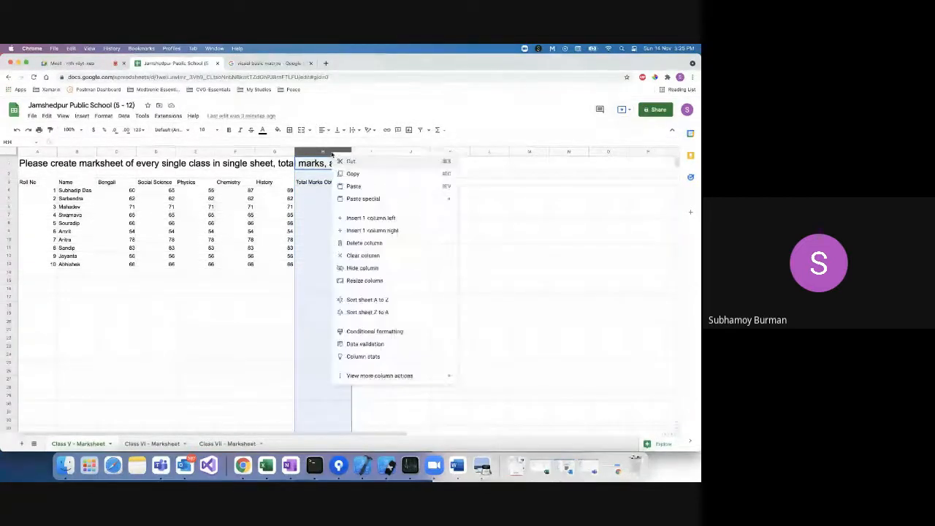
pyautogui.click(365, 243)
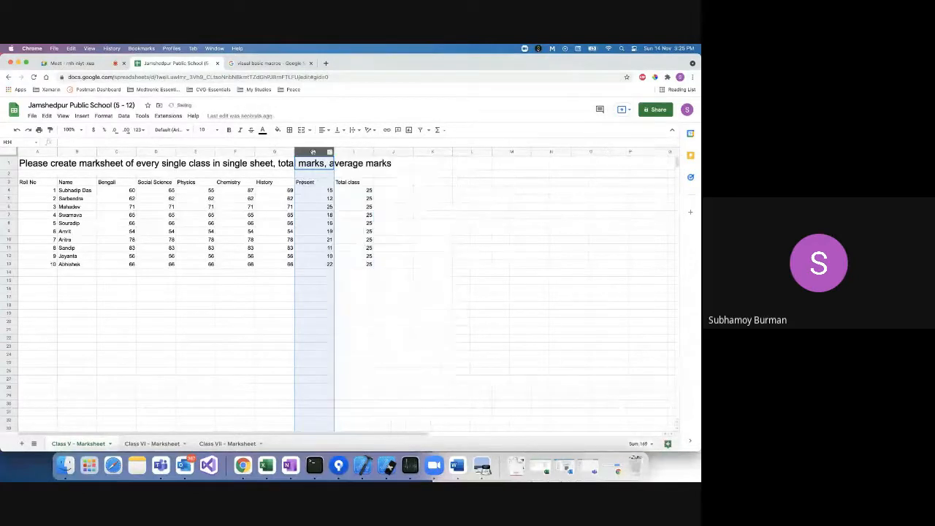
pyautogui.click(416, 207)
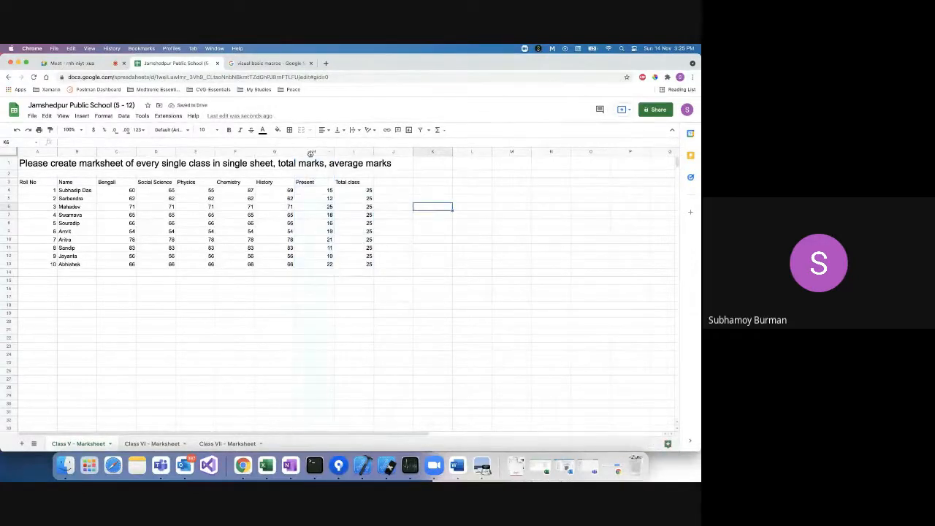
pyautogui.click(311, 152)
pyautogui.rightClick(311, 153)
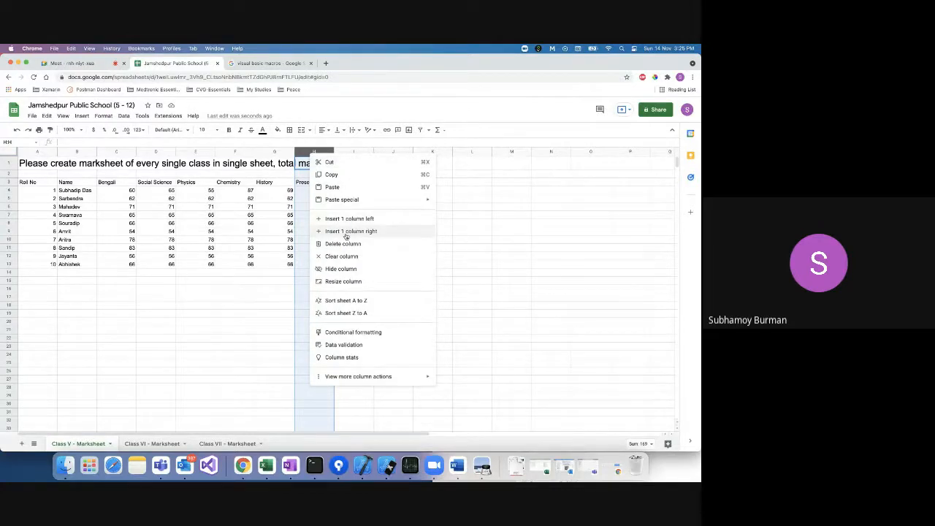
pyautogui.click(274, 288)
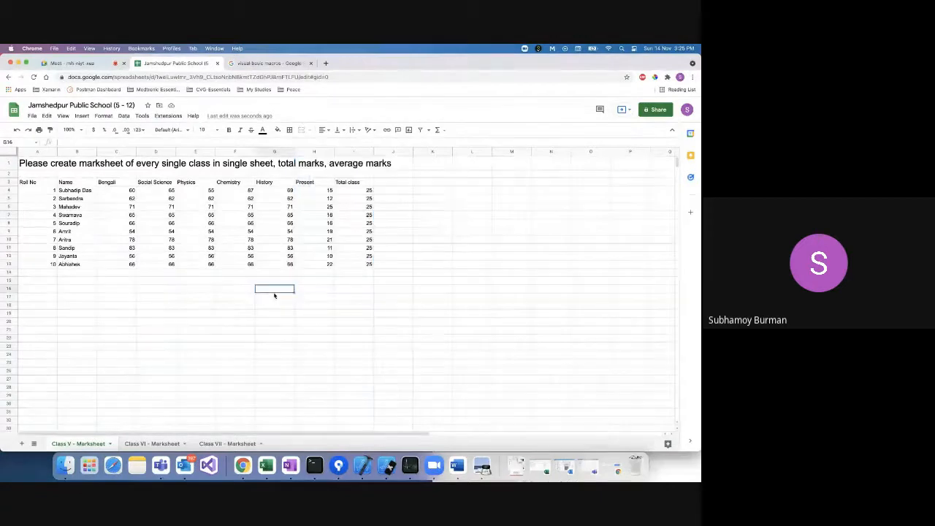
pyautogui.click(314, 152)
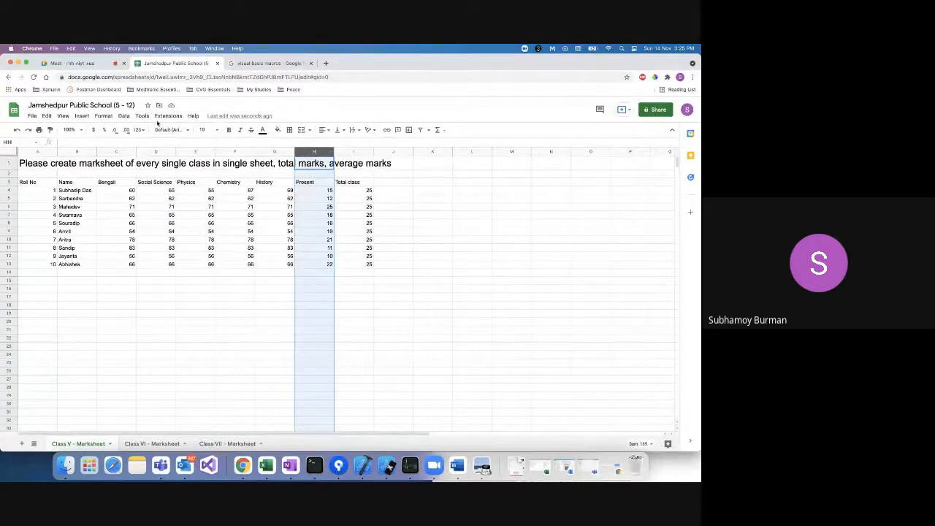
# Begin recording a new macro from the Macros menu.
pyautogui.click(168, 116)
pyautogui.moveTo(189, 143)
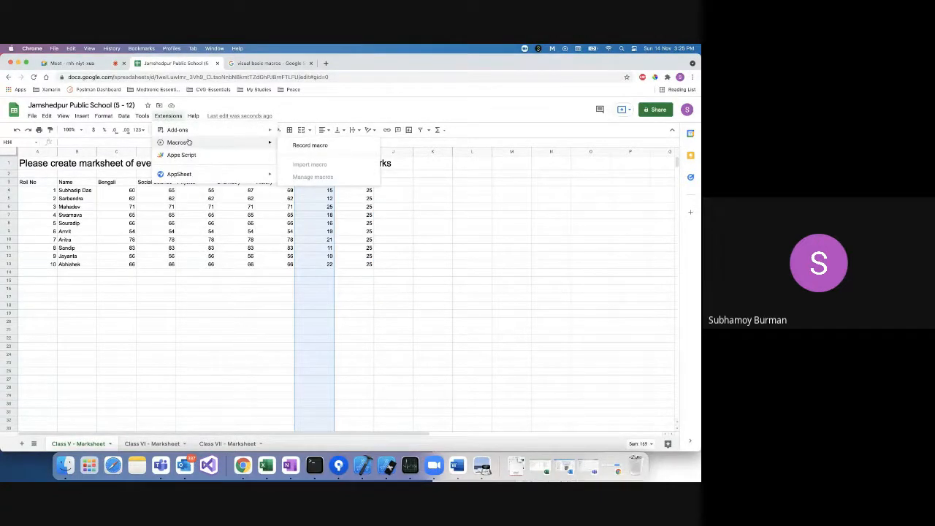
pyautogui.click(431, 205)
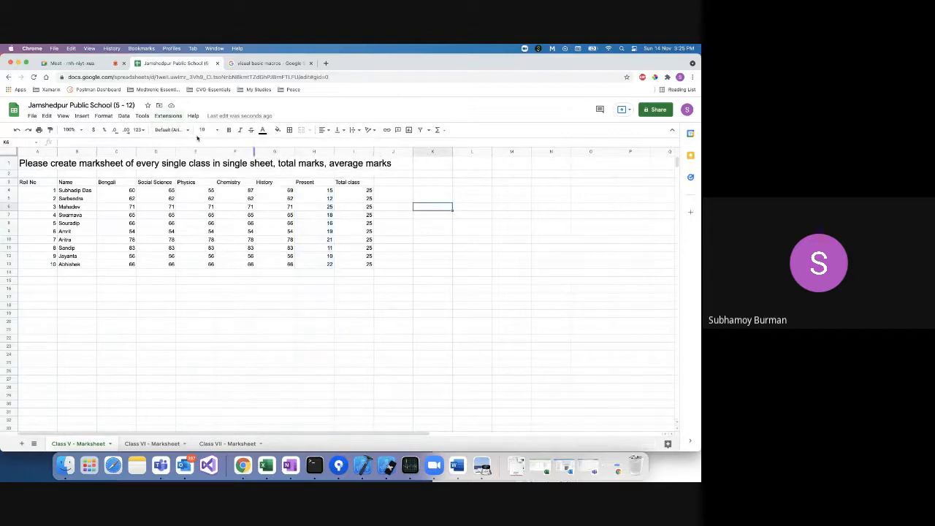
pyautogui.click(168, 115)
pyautogui.moveTo(182, 143)
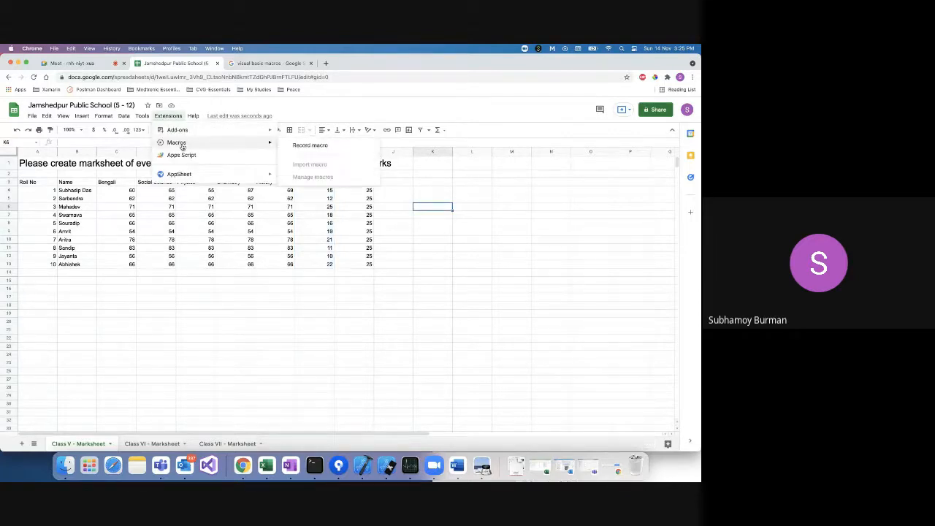
pyautogui.click(322, 145)
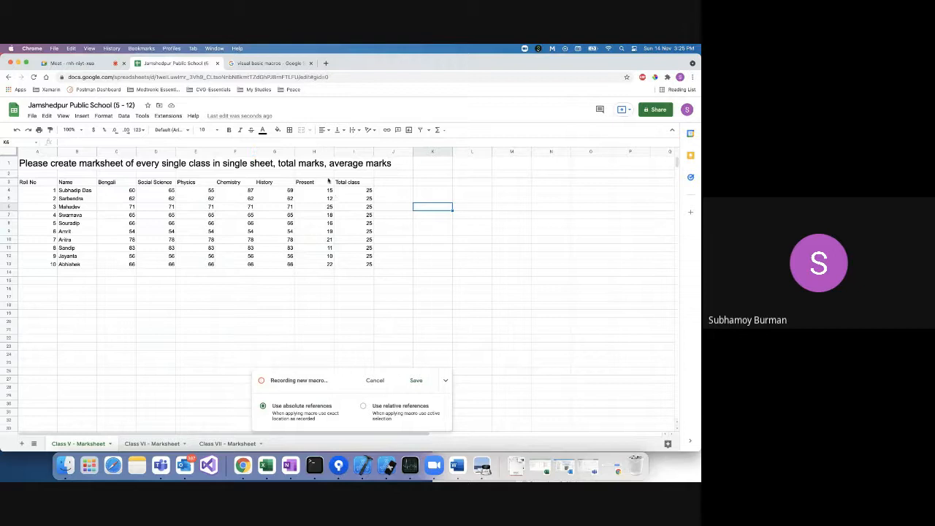
# Insert a column left of Present with the header 'Total Marks Obtained' in H3.
pyautogui.click(315, 152)
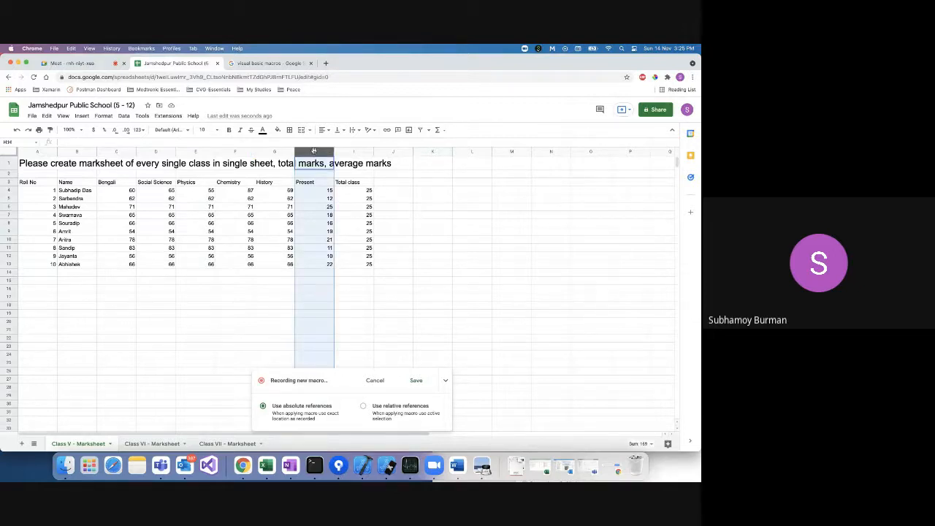
pyautogui.rightClick(313, 152)
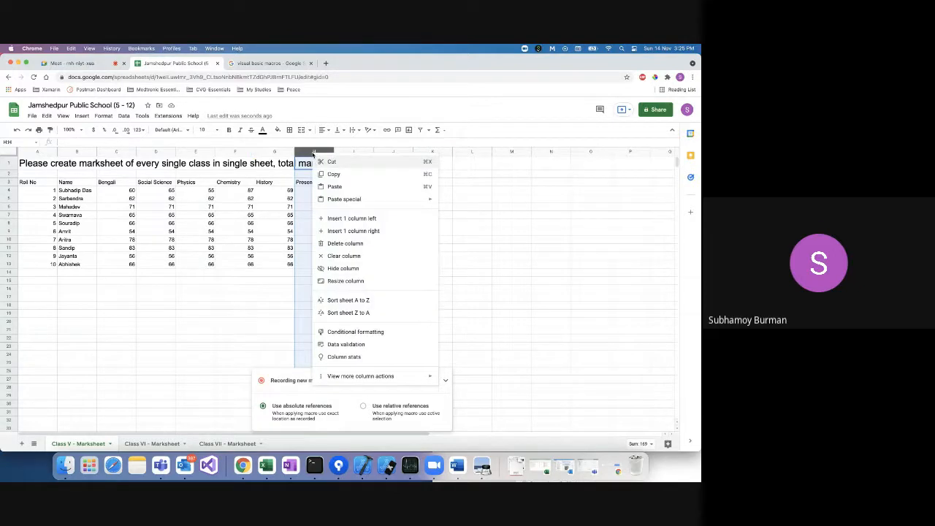
pyautogui.click(367, 218)
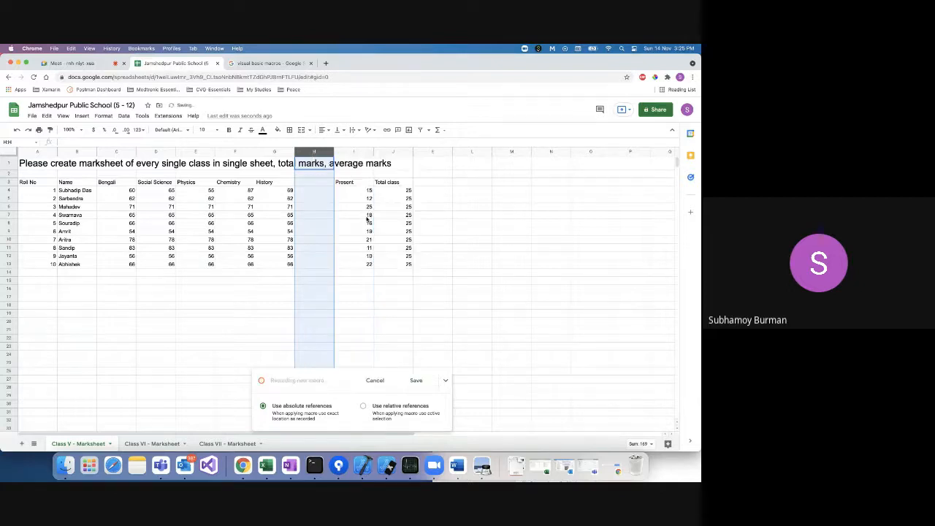
pyautogui.click(322, 184)
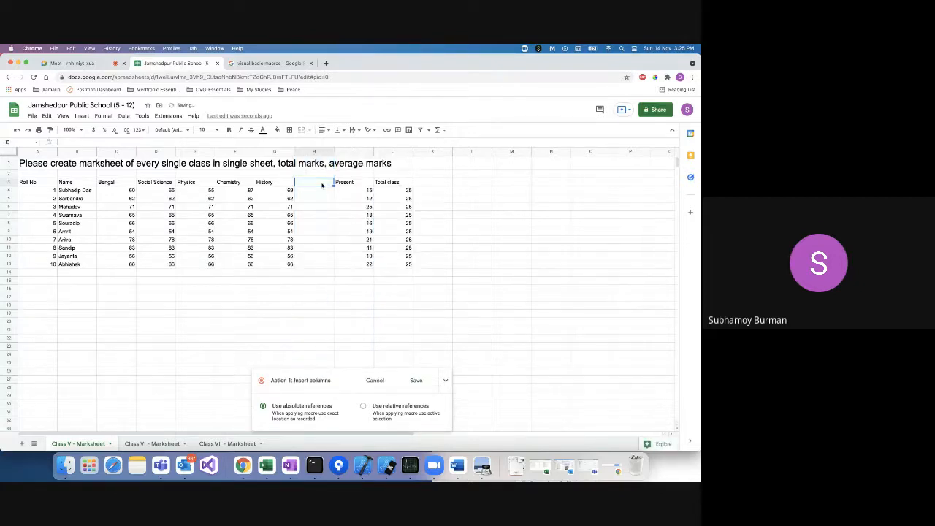
pyautogui.write('Total Ma')
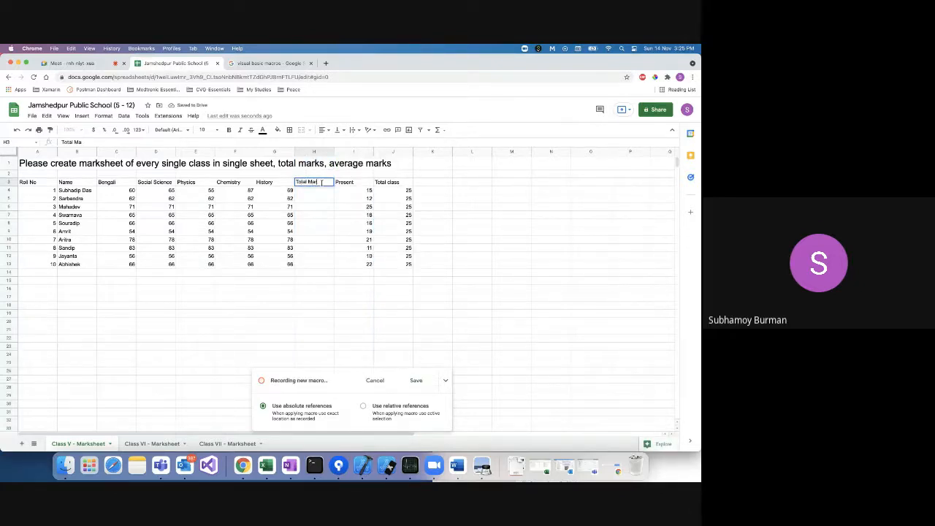
pyautogui.write('rks Obta')
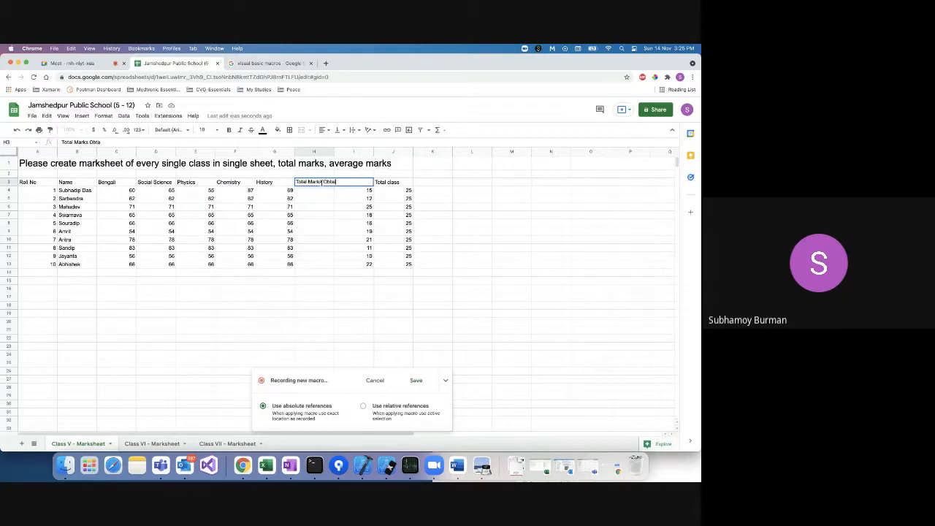
pyautogui.write('ined')
pyautogui.click(320, 201)
# Enter =SUM(C4:G4) in H4 and fill it down to H13.
pyautogui.click(315, 192)
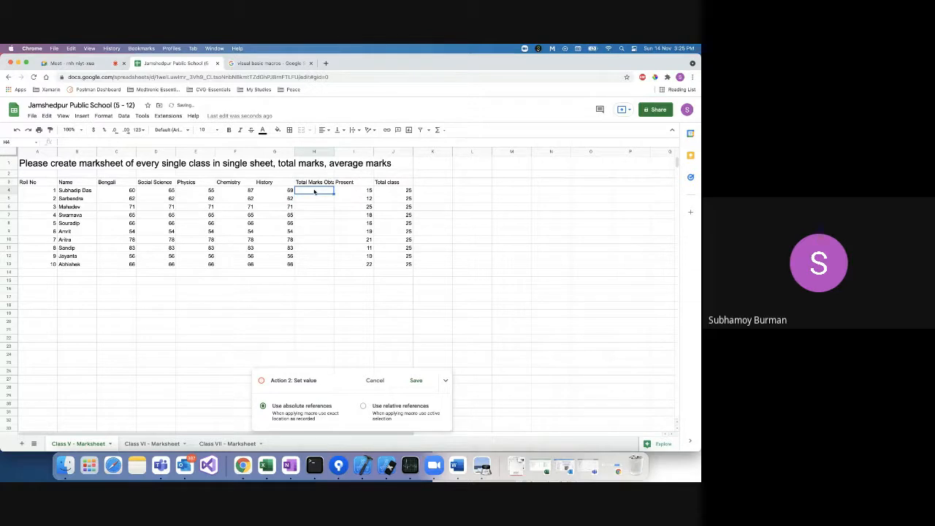
pyautogui.write('=SUM(C4:G4)')
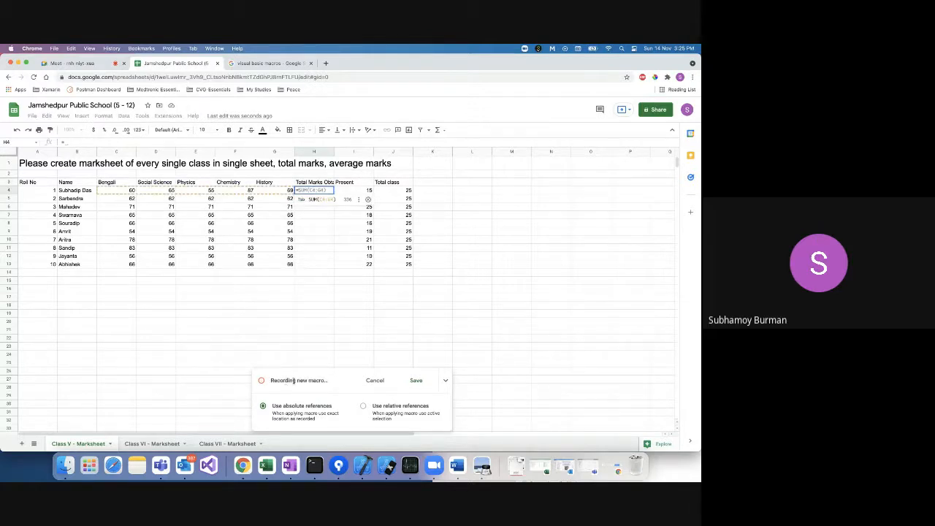
pyautogui.click(319, 201)
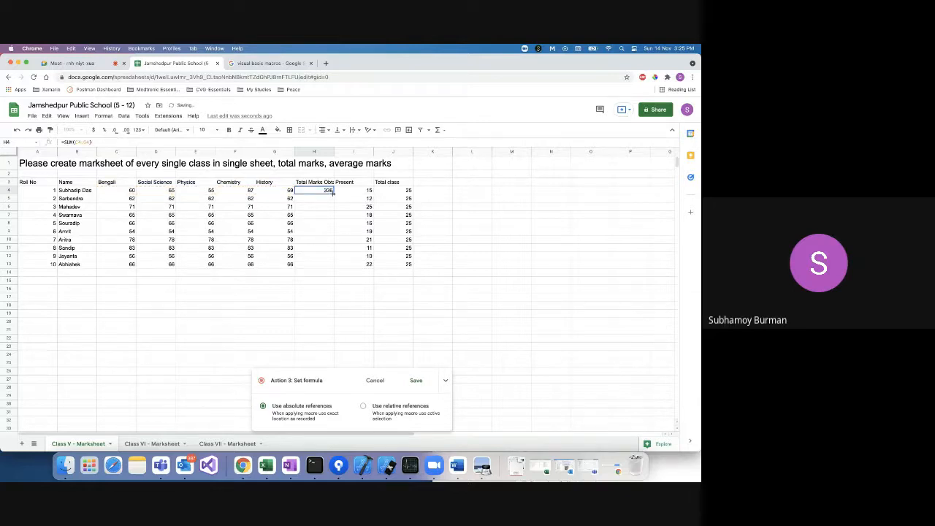
pyautogui.moveTo(334, 193); pyautogui.dragTo(332, 266)
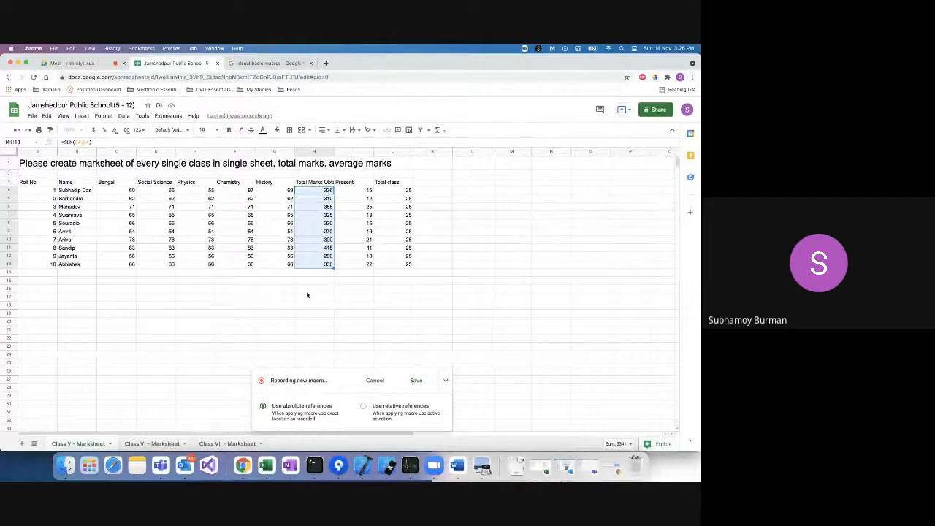
pyautogui.click(308, 290)
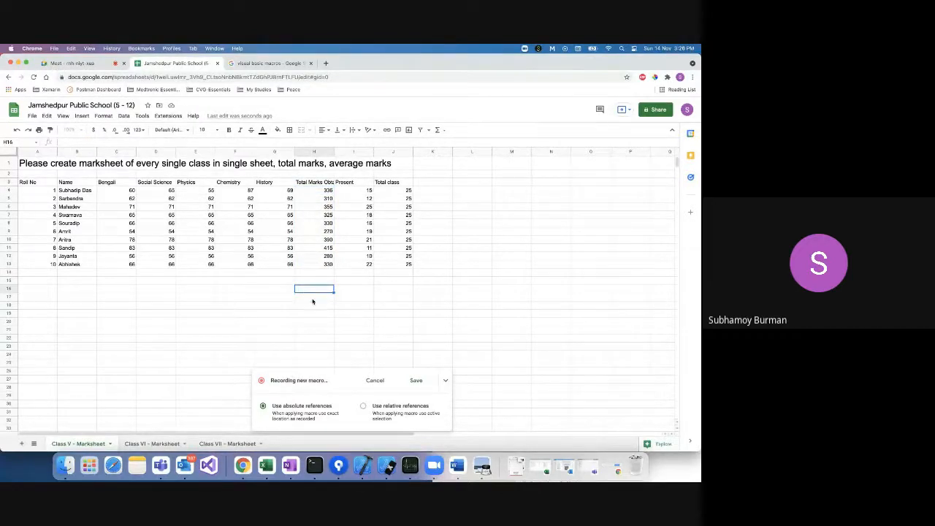
# Type the label 'Average Marks' into cell H16.
pyautogui.click(312, 298)
pyautogui.doubleClick(304, 289)
pyautogui.write('Average Marks')
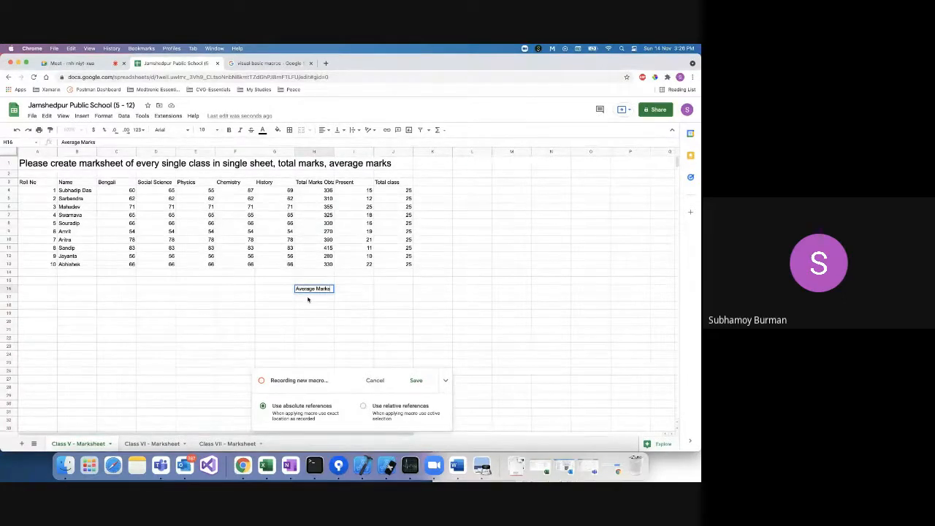
pyautogui.click(309, 298)
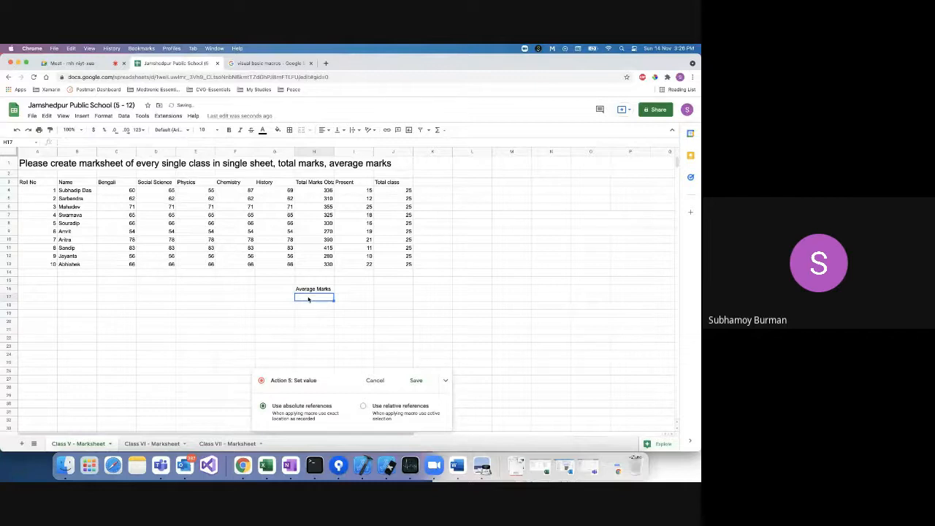
# Put =AVERAGE(H4:H13) in H17, giving 334.1, and stop the macro recording.
pyautogui.write('=A')
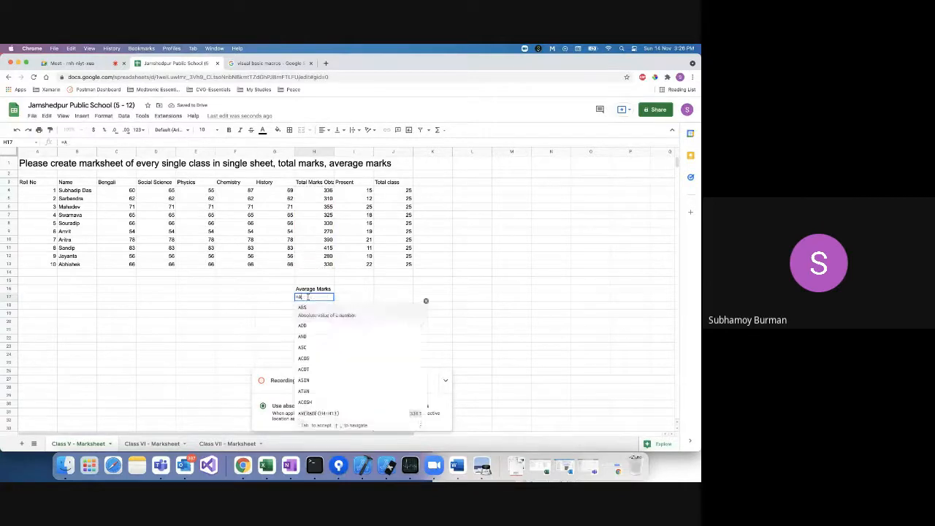
pyautogui.write('v')
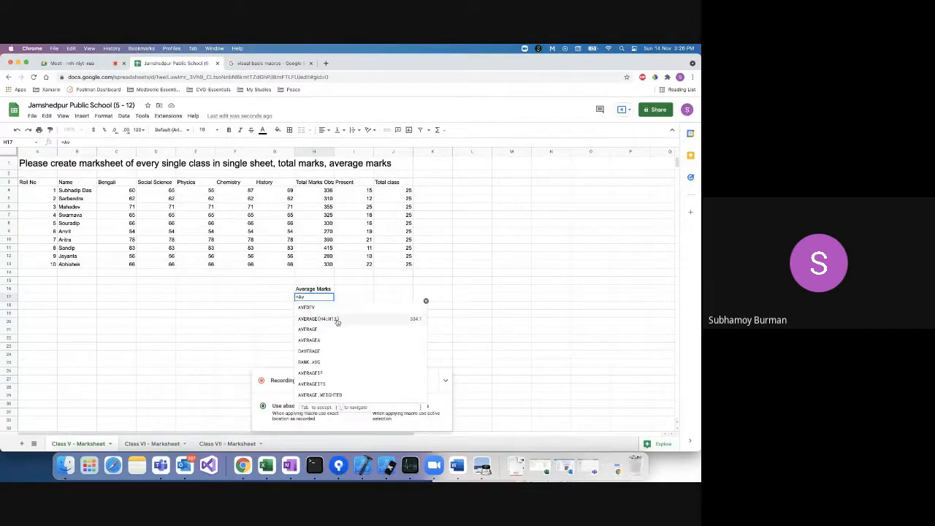
pyautogui.click(336, 325)
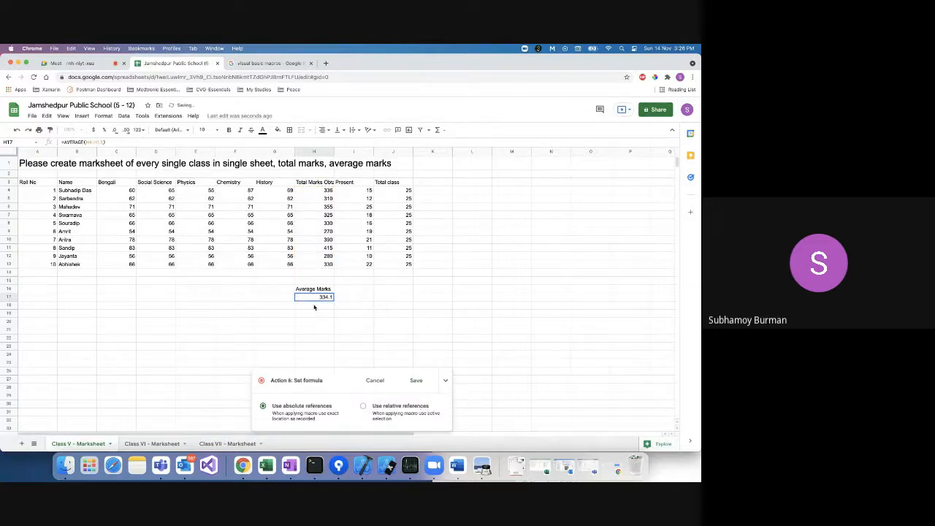
pyautogui.click(416, 380)
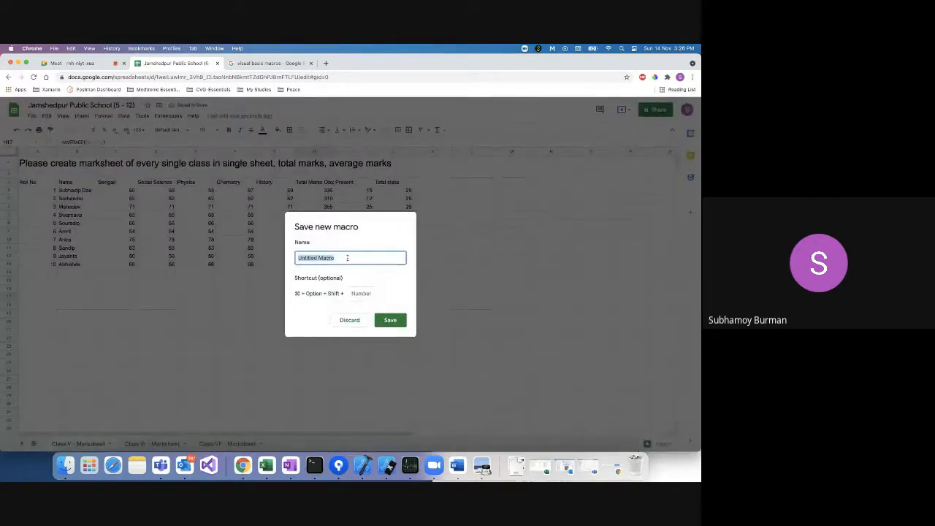
# Name the macro 'Calculate Total Marks Obtained' and save it.
pyautogui.press('BackSpace')
pyautogui.write('Cal')
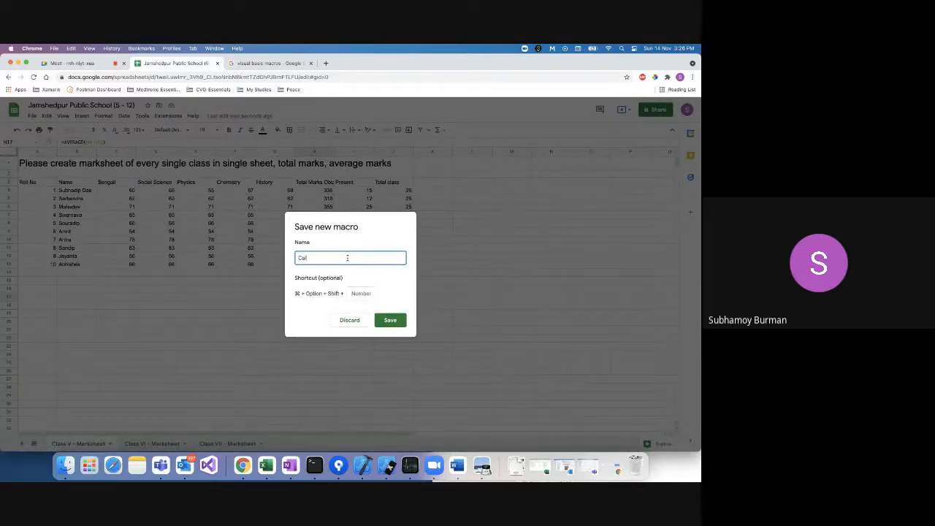
pyautogui.write('culate Total Marks Obtained')
pyautogui.click(392, 322)
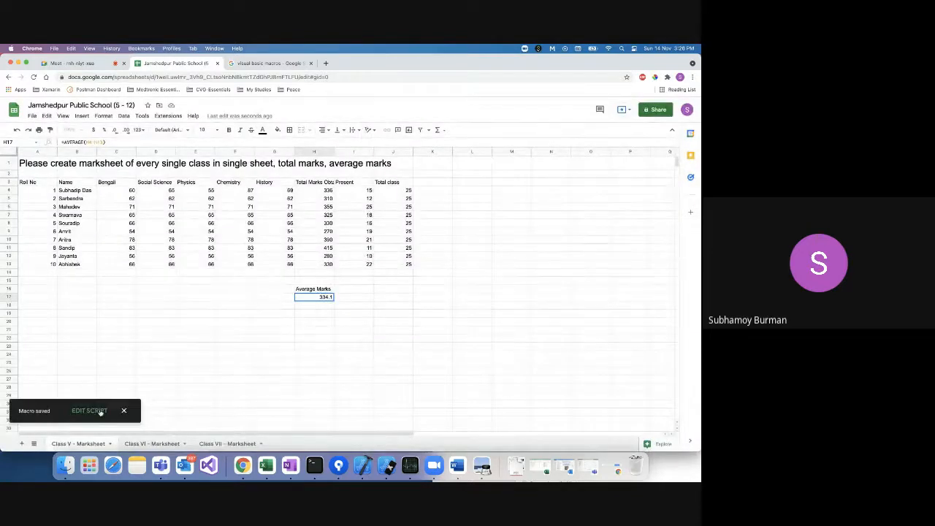
# View the saved macro's code in the Recorded Macros Apps Script project.
pyautogui.click(89, 410)
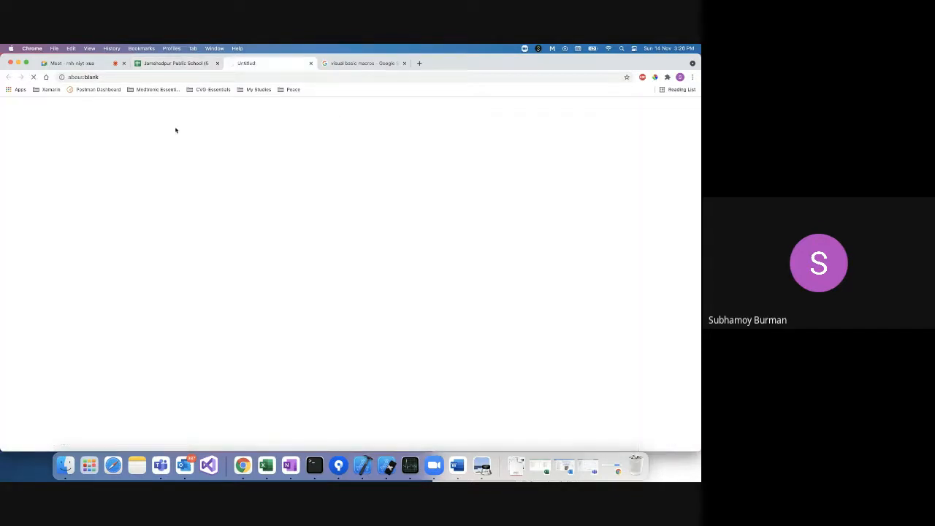
pyautogui.click(172, 63)
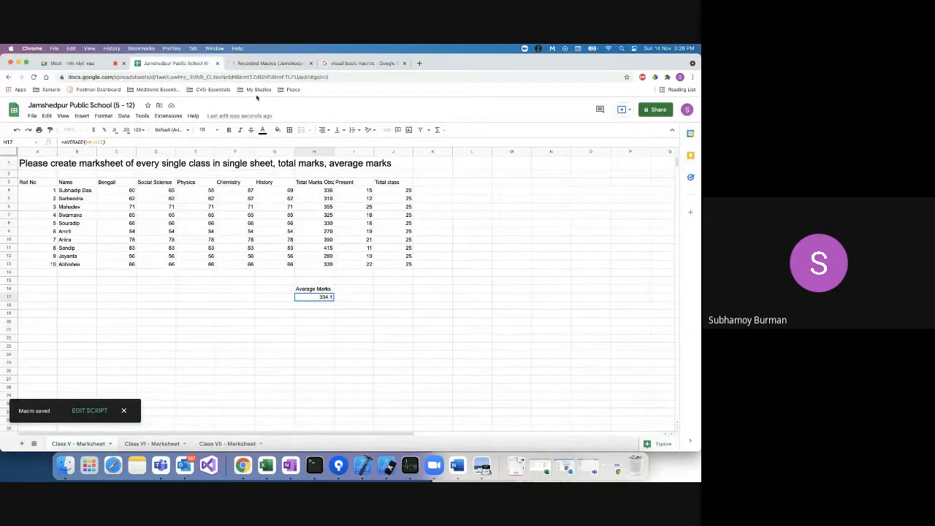
pyautogui.click(261, 63)
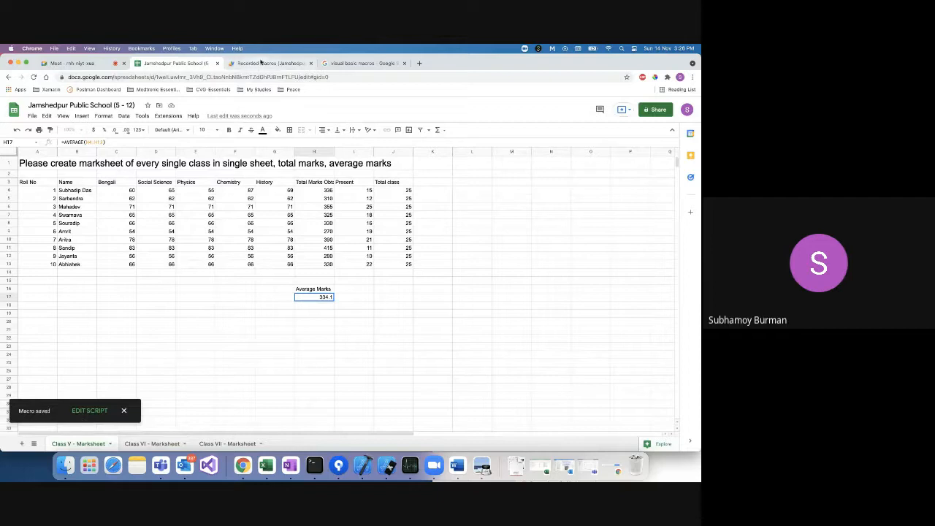
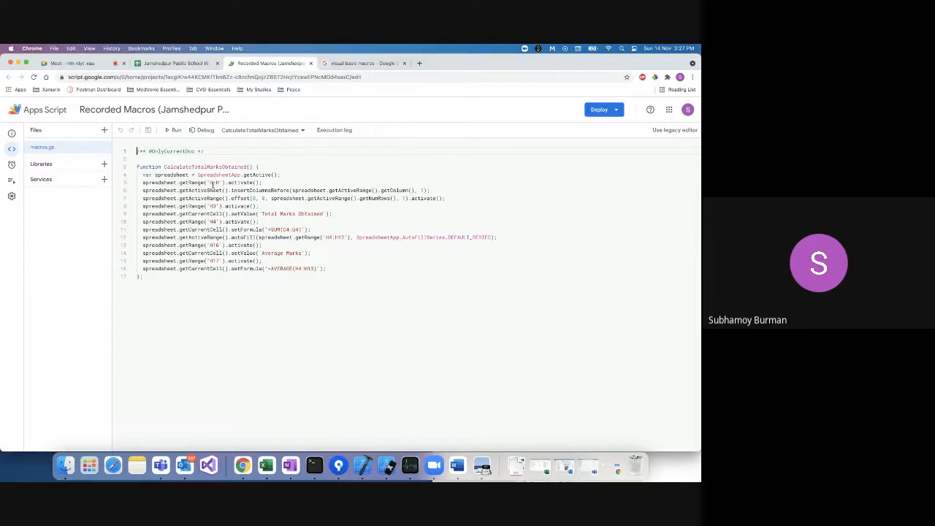
# Examine the macro code's getCurrentCell, insertColumnsBefore and getColumn calls on line 6.
pyautogui.click(222, 211)
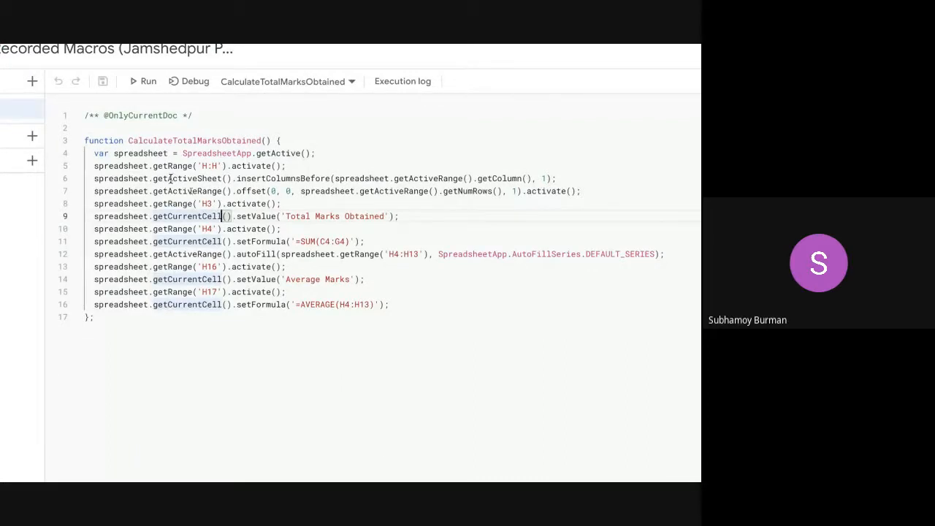
pyautogui.tripleClick(241, 178)
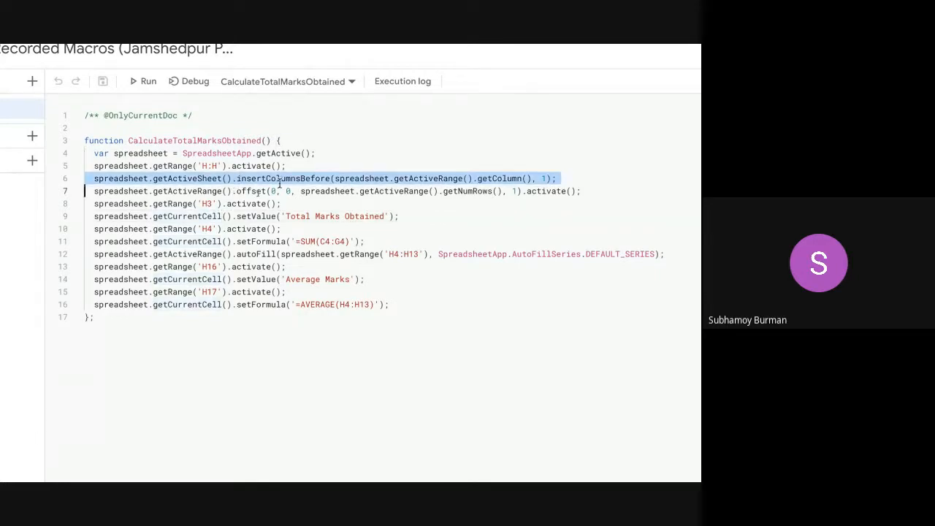
pyautogui.click(277, 180)
pyautogui.doubleClick(286, 180)
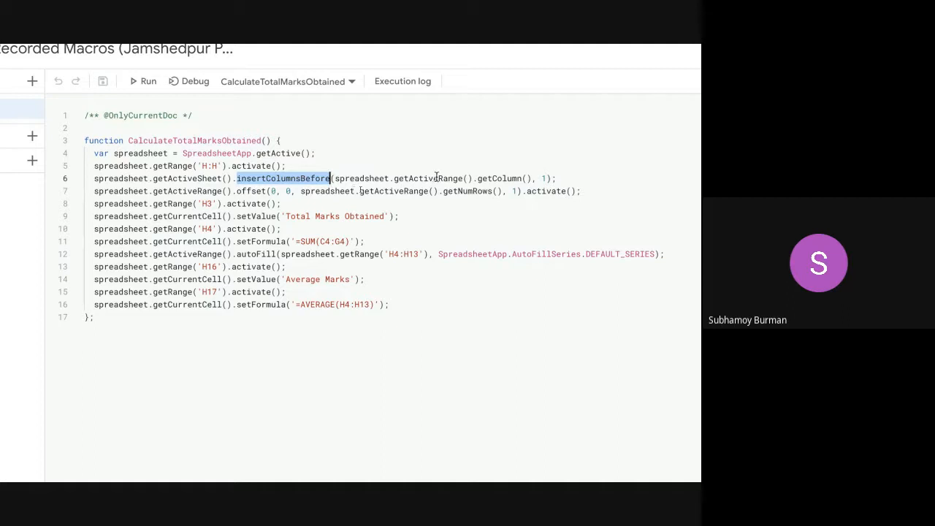
pyautogui.doubleClick(506, 179)
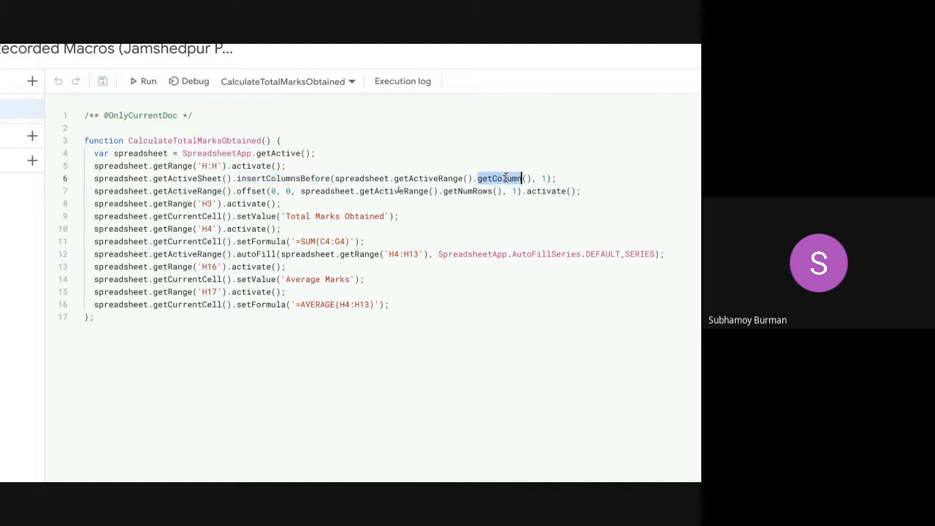
pyautogui.doubleClick(281, 180)
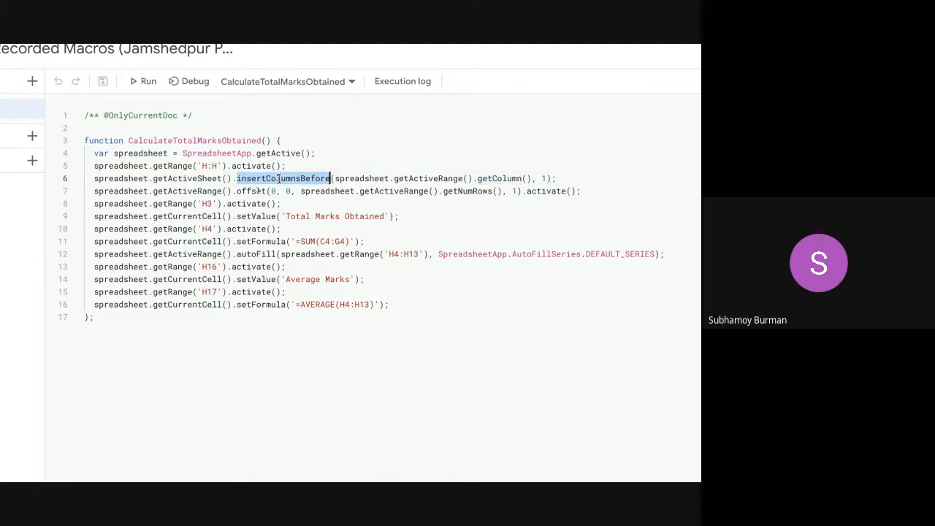
pyautogui.doubleClick(417, 181)
pyautogui.doubleClick(510, 179)
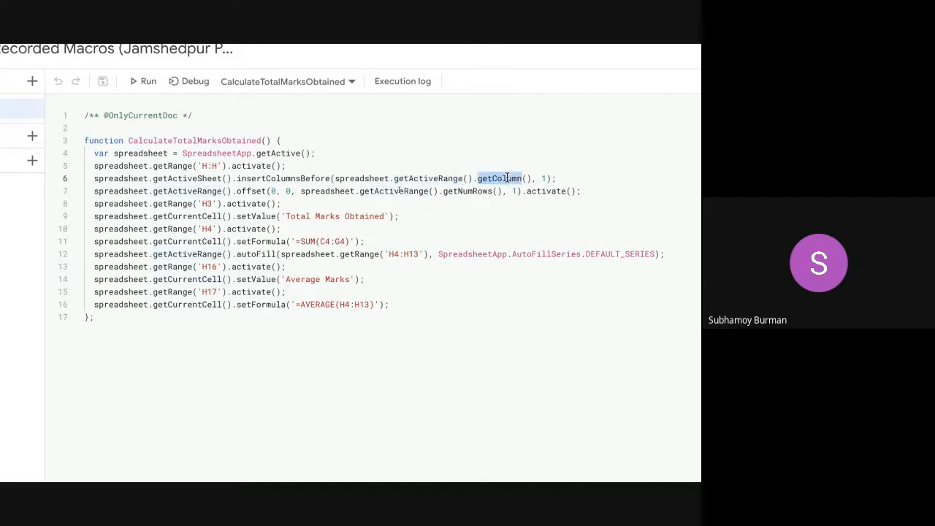
pyautogui.moveTo(95, 181); pyautogui.dragTo(568, 173)
pyautogui.click(306, 178)
pyautogui.doubleClick(306, 178)
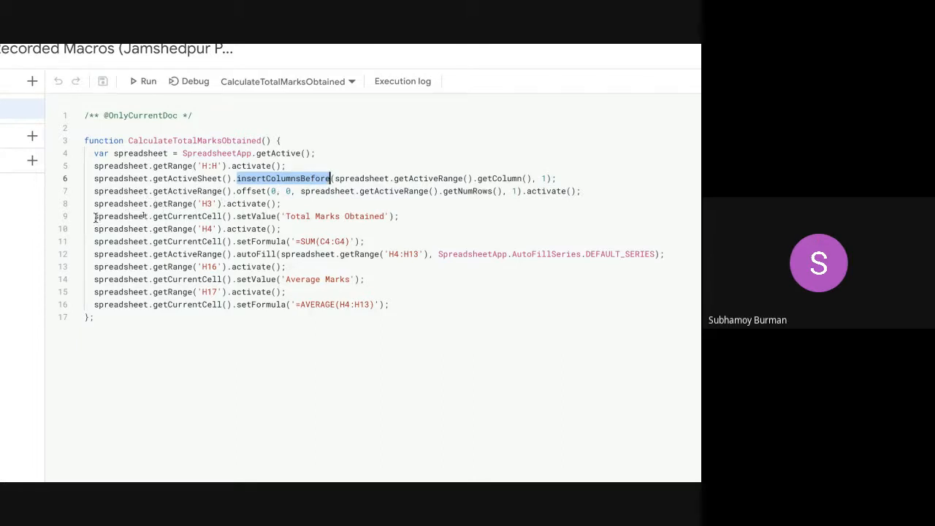
# Walk through the code lines for the header, =SUM(C4:G4), autofill, Average Marks and AVERAGE formula.
pyautogui.moveTo(93, 216); pyautogui.dragTo(401, 214)
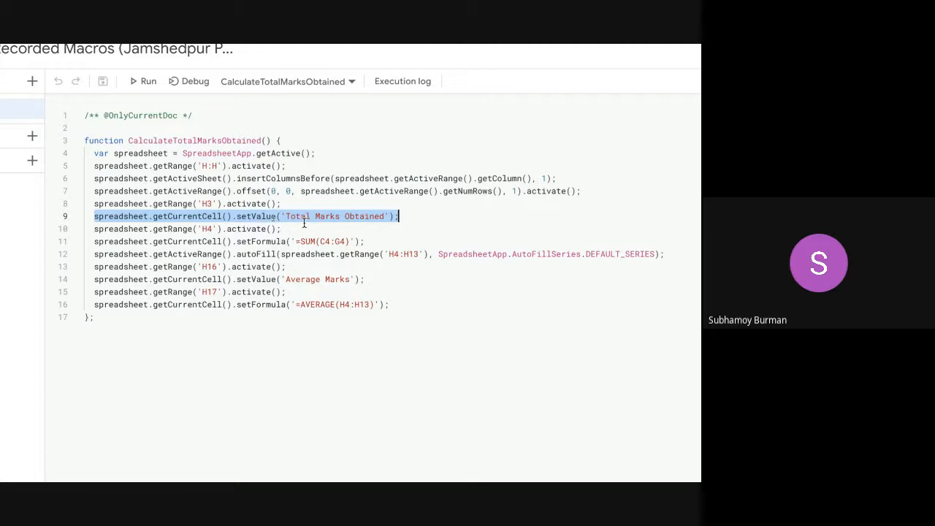
pyautogui.moveTo(95, 242); pyautogui.dragTo(369, 241)
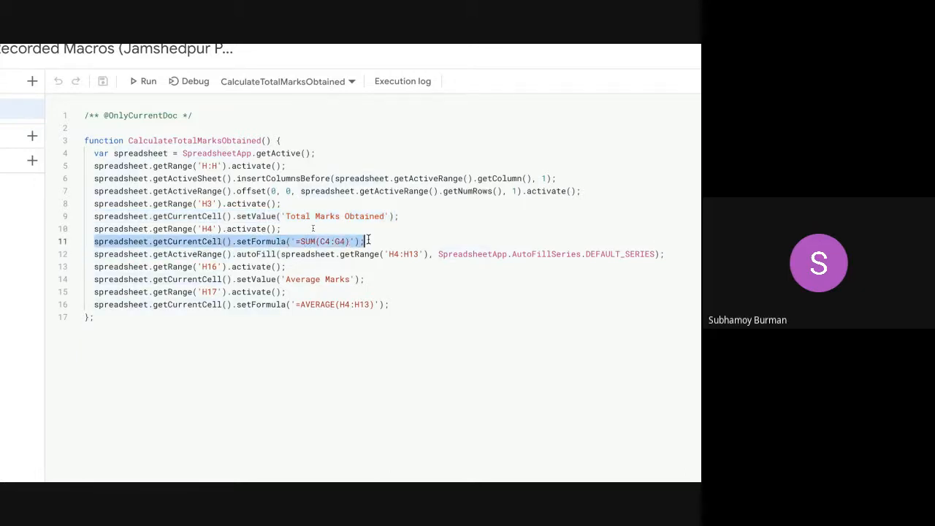
pyautogui.click(306, 242)
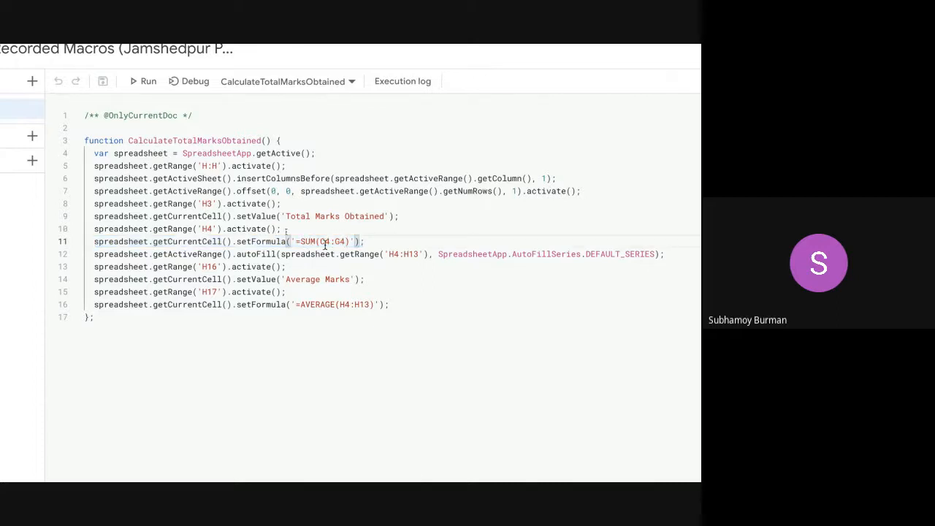
pyautogui.doubleClick(528, 253)
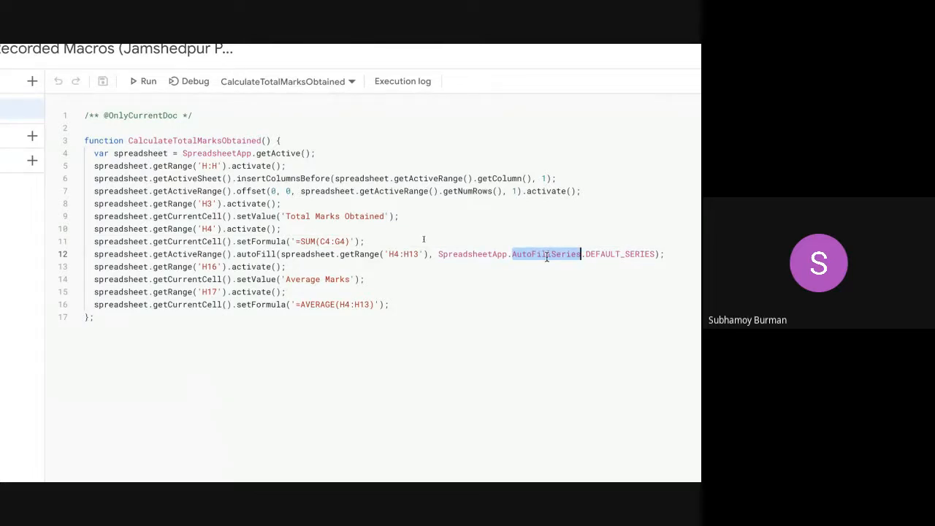
pyautogui.tripleClick(447, 258)
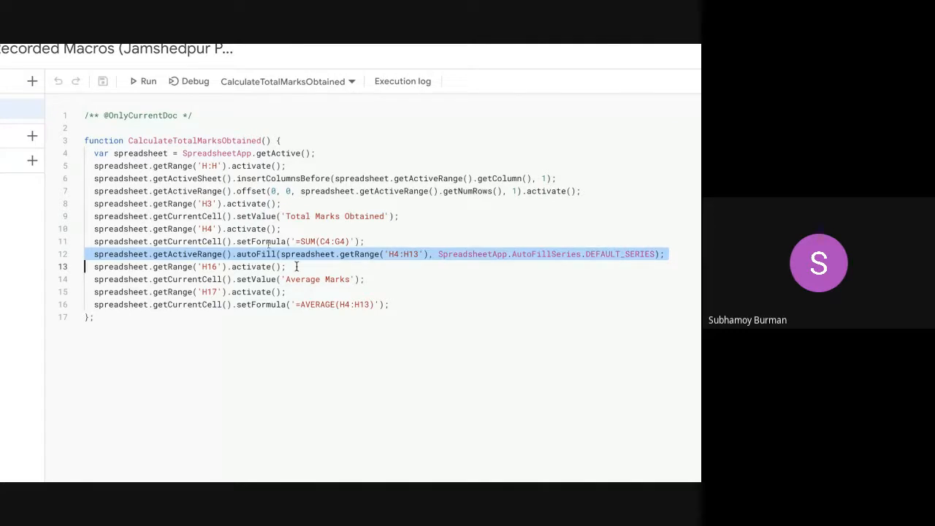
pyautogui.tripleClick(227, 279)
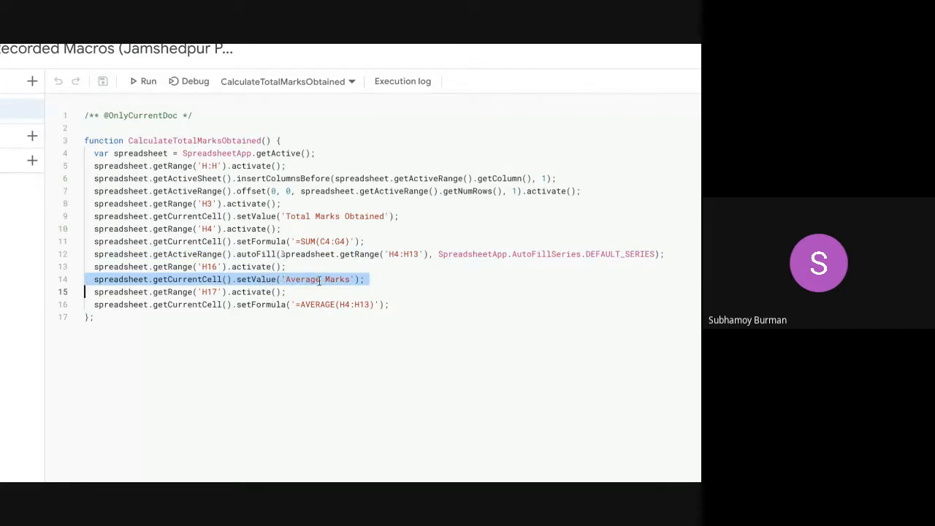
pyautogui.tripleClick(306, 305)
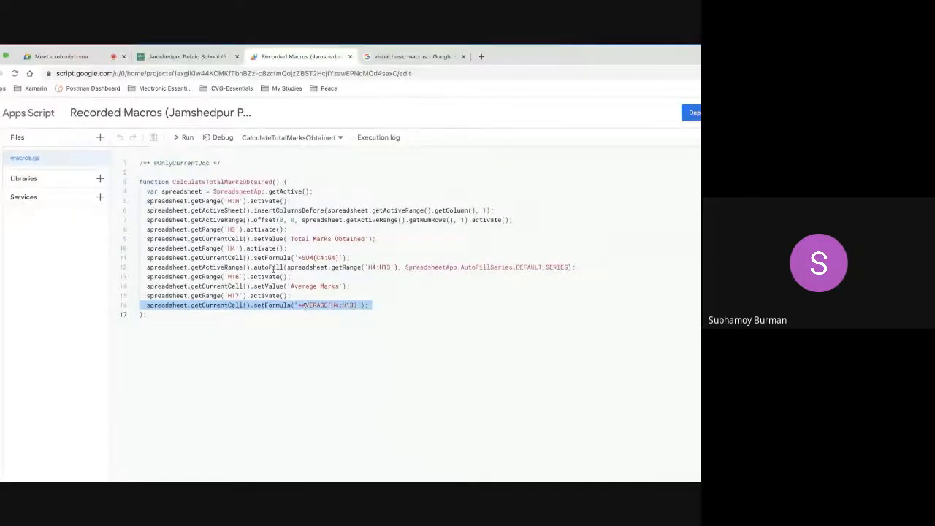
# Back on the Class V marksheet, widen column H so 'Total Marks Obtained' fits fully.
pyautogui.click(190, 57)
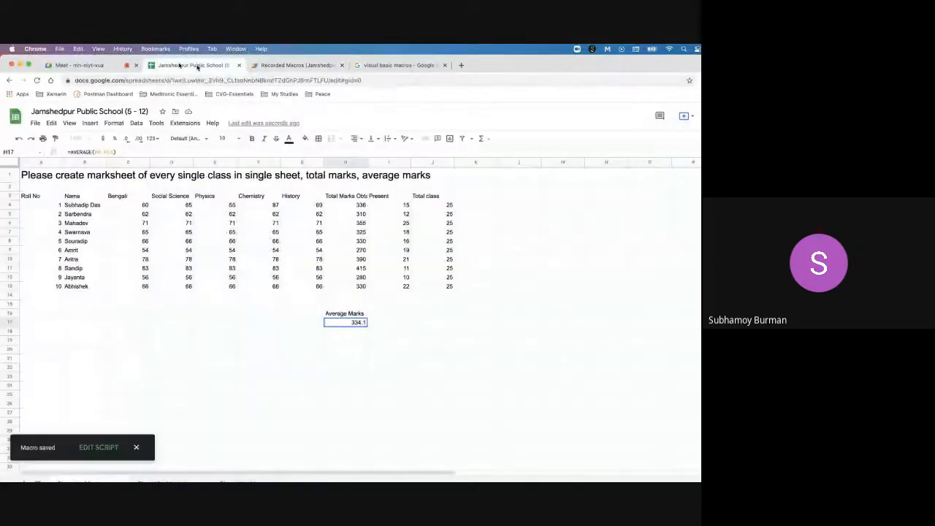
pyautogui.click(341, 350)
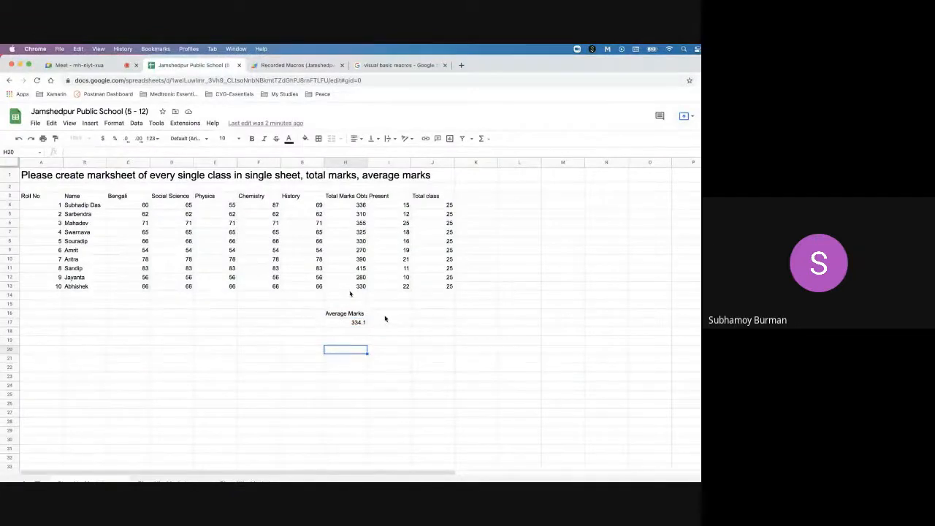
pyautogui.click(225, 299)
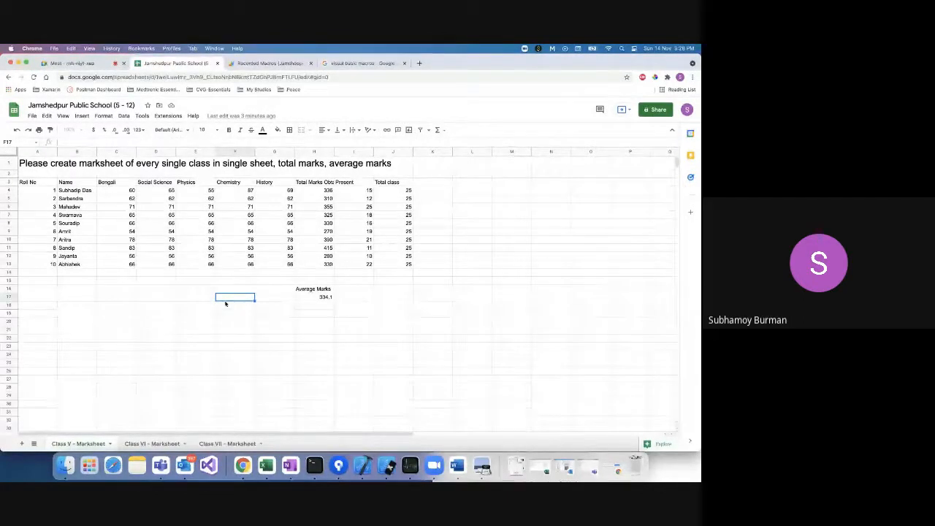
pyautogui.click(349, 289)
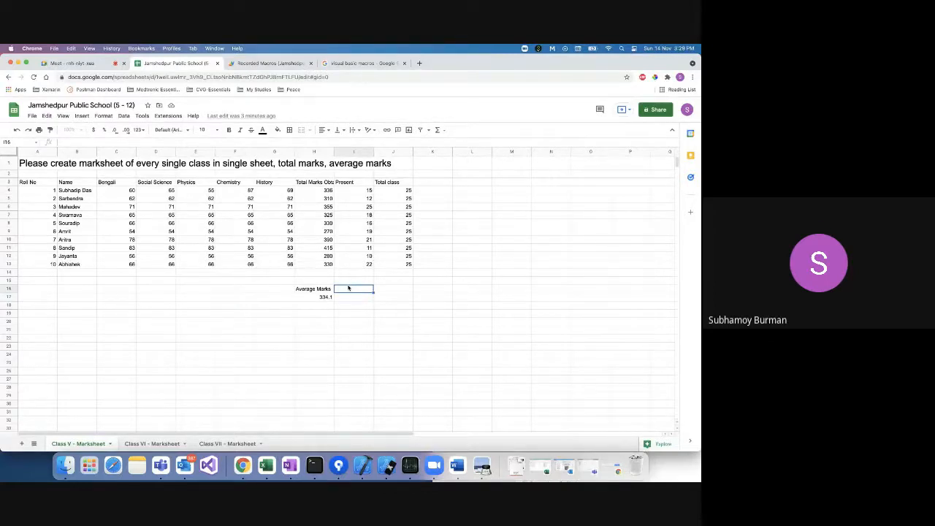
pyautogui.click(271, 63)
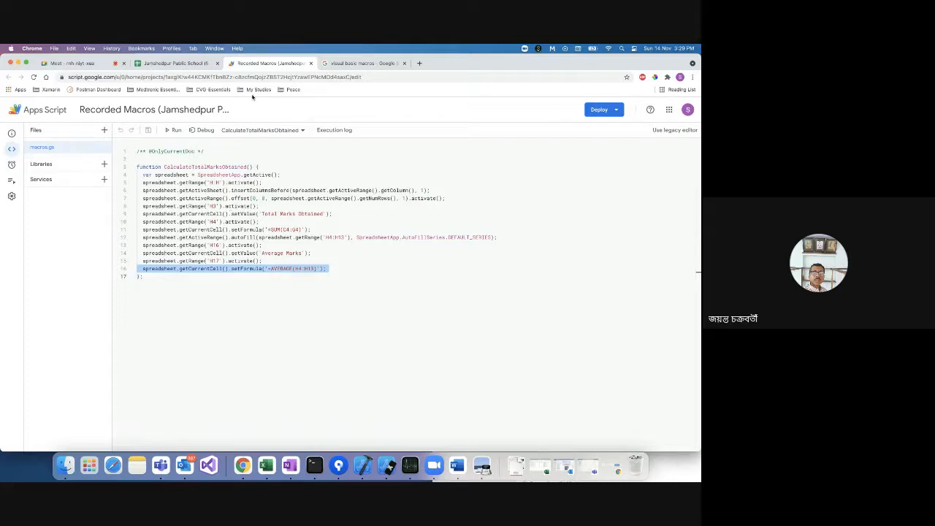
pyautogui.click(181, 65)
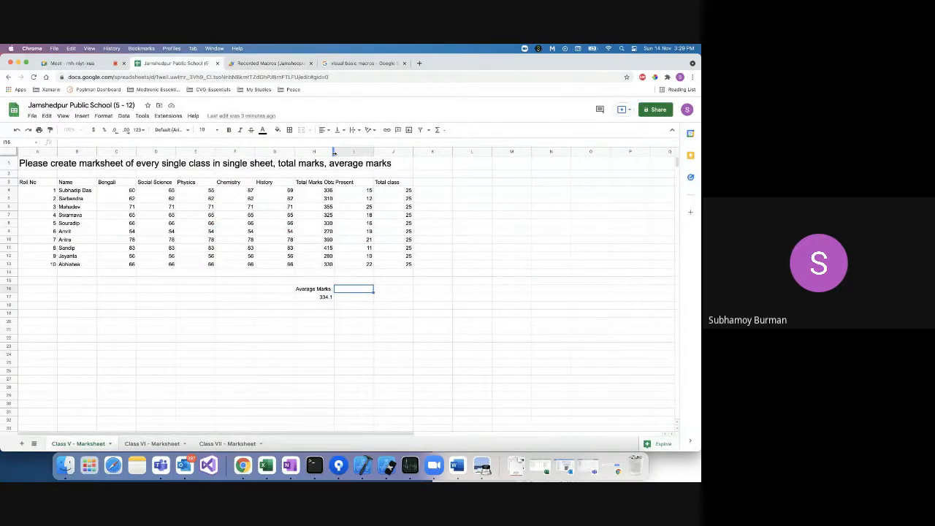
pyautogui.moveTo(334, 152); pyautogui.dragTo(349, 152)
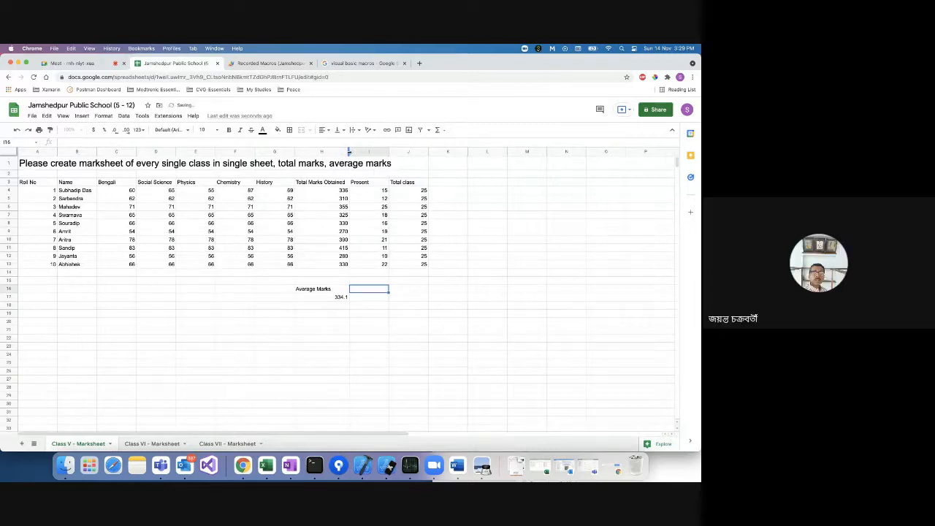
pyautogui.click(317, 289)
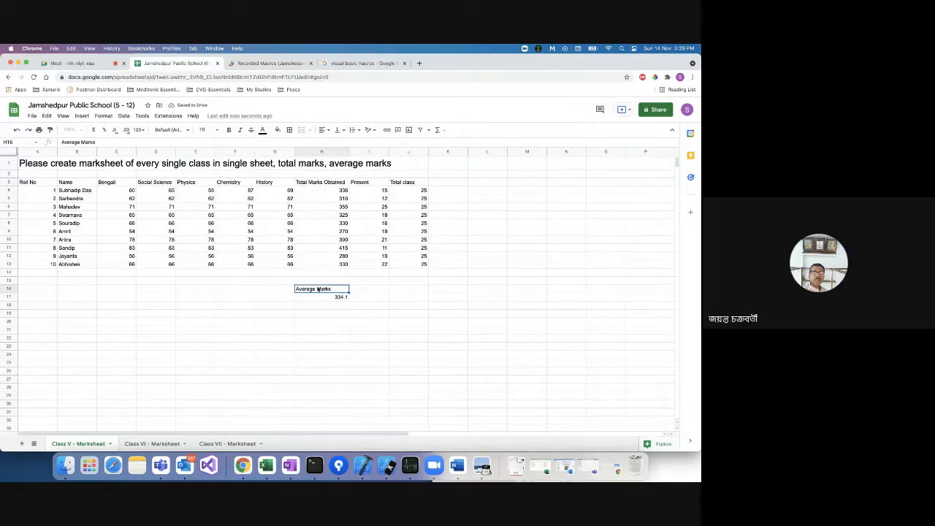
# Check the saved macro in the Manage macros list and cancel without changes.
pyautogui.click(168, 117)
pyautogui.moveTo(189, 144)
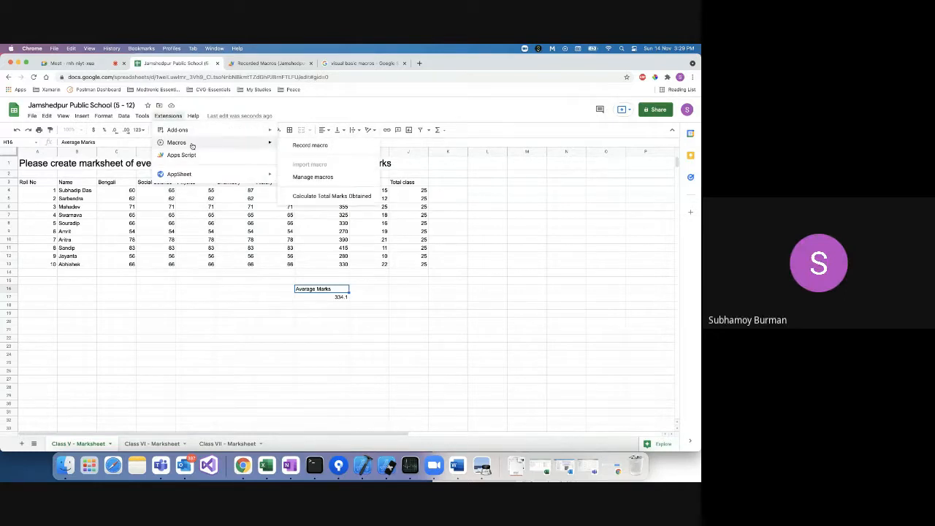
pyautogui.click(312, 178)
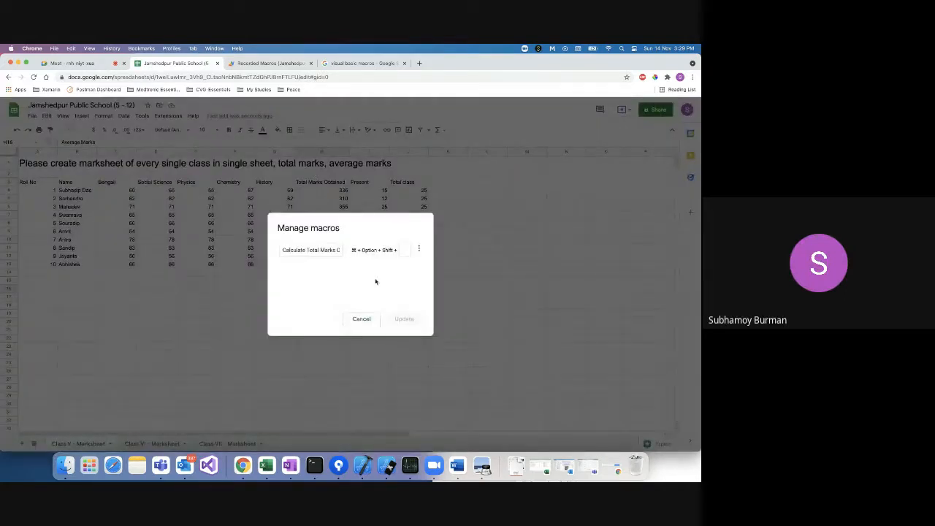
pyautogui.click(320, 250)
pyautogui.click(361, 318)
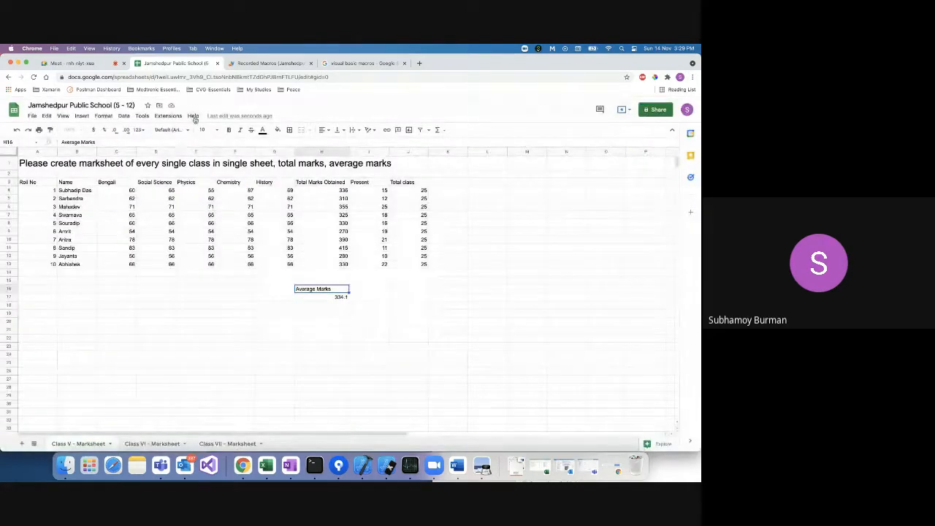
# Delete column H, removing the Total Marks Obtained totals and their average.
pyautogui.click(316, 151)
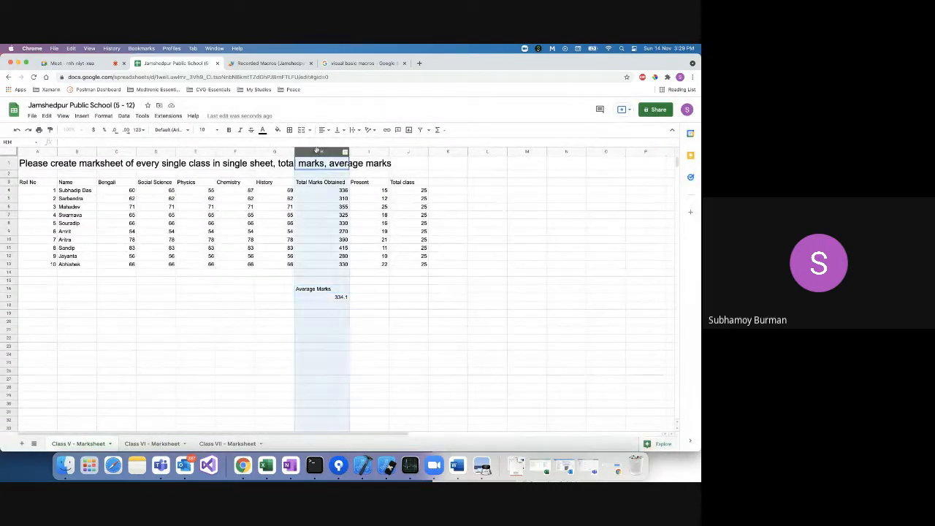
pyautogui.rightClick(316, 151)
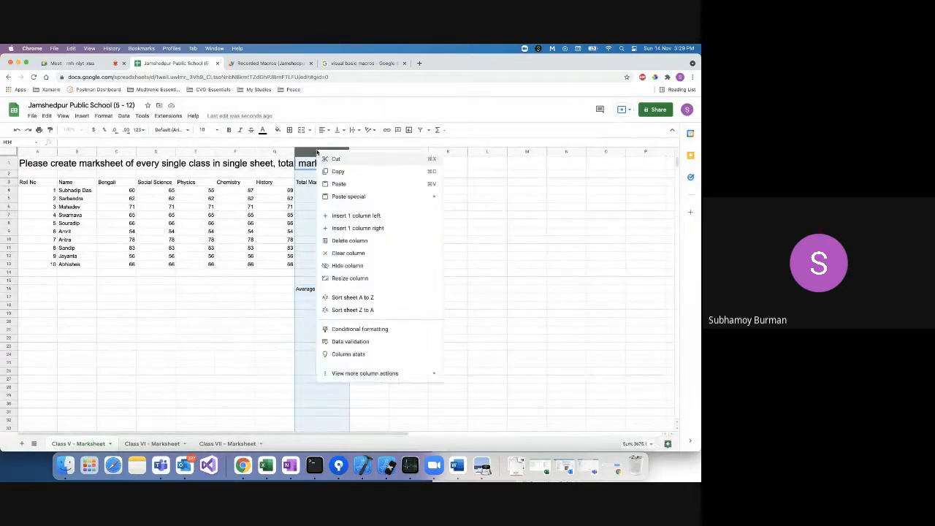
pyautogui.click(348, 241)
pyautogui.click(350, 318)
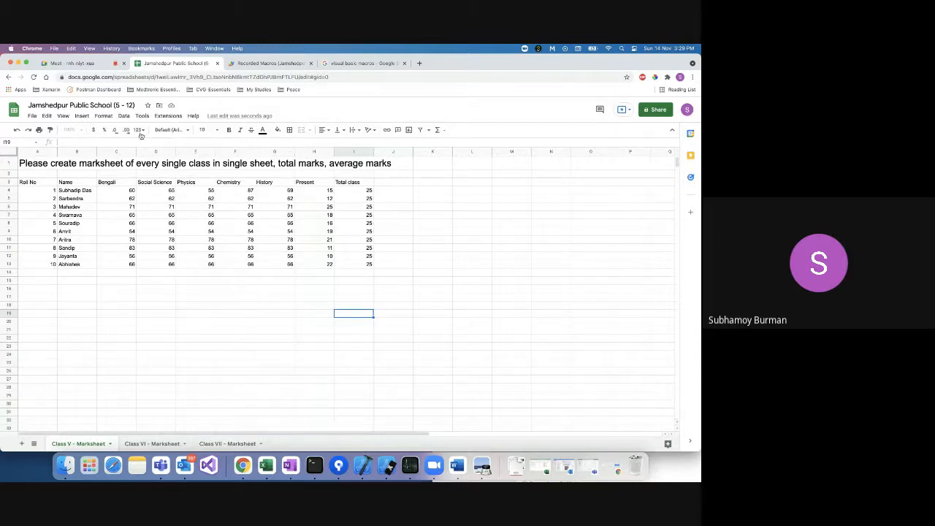
pyautogui.click(168, 117)
pyautogui.moveTo(174, 143)
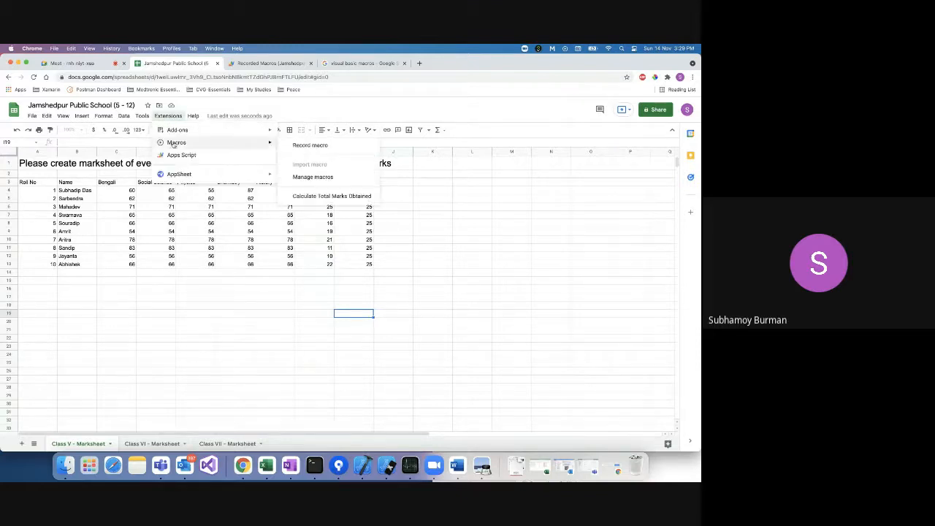
# Start a new macro recording, then insert a widened 'Total Marks Obtained' column left of Present.
pyautogui.click(345, 146)
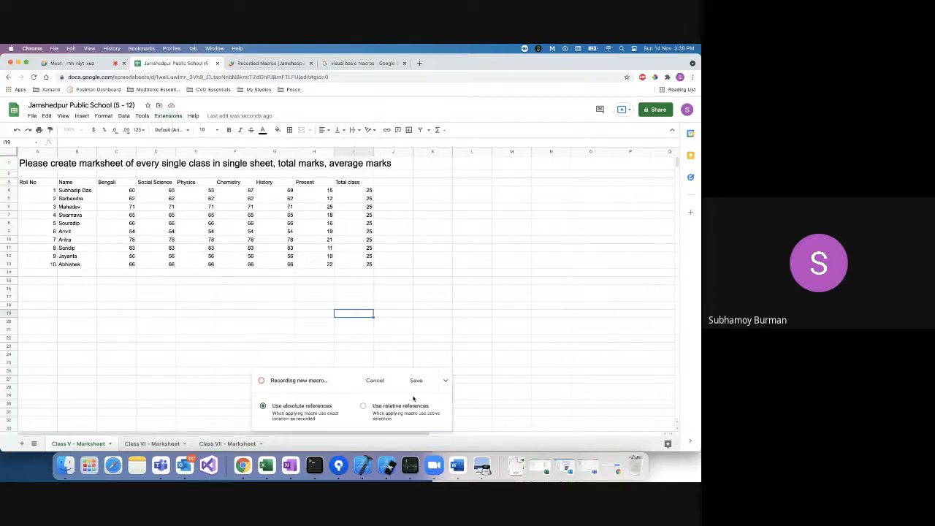
pyautogui.click(312, 151)
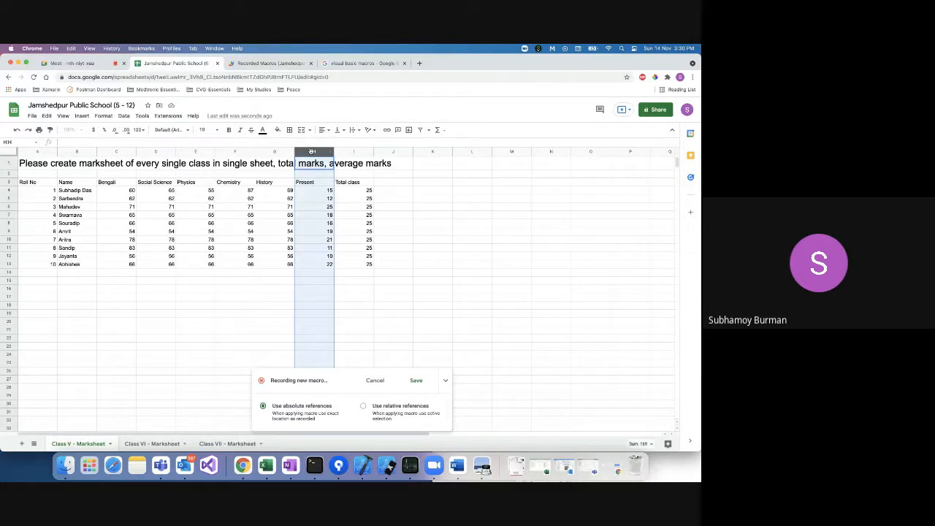
pyautogui.rightClick(312, 151)
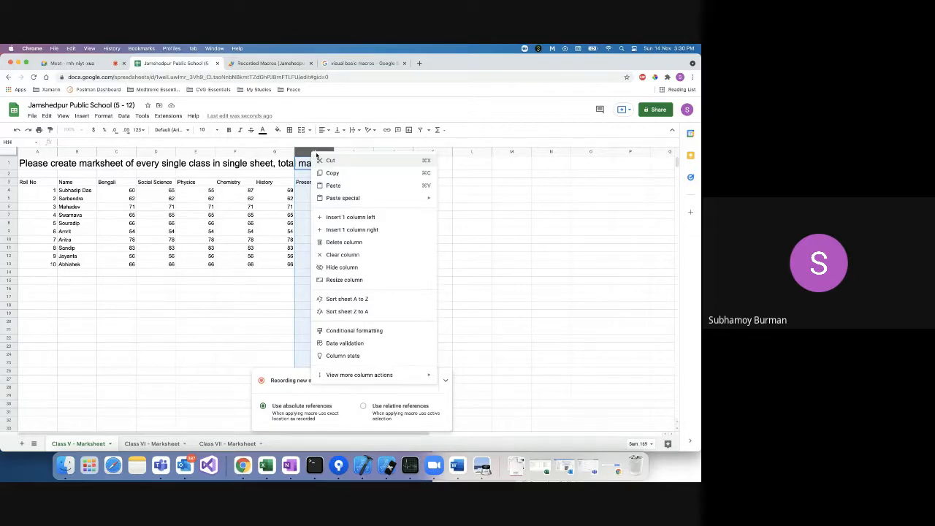
pyautogui.click(344, 218)
pyautogui.click(314, 182)
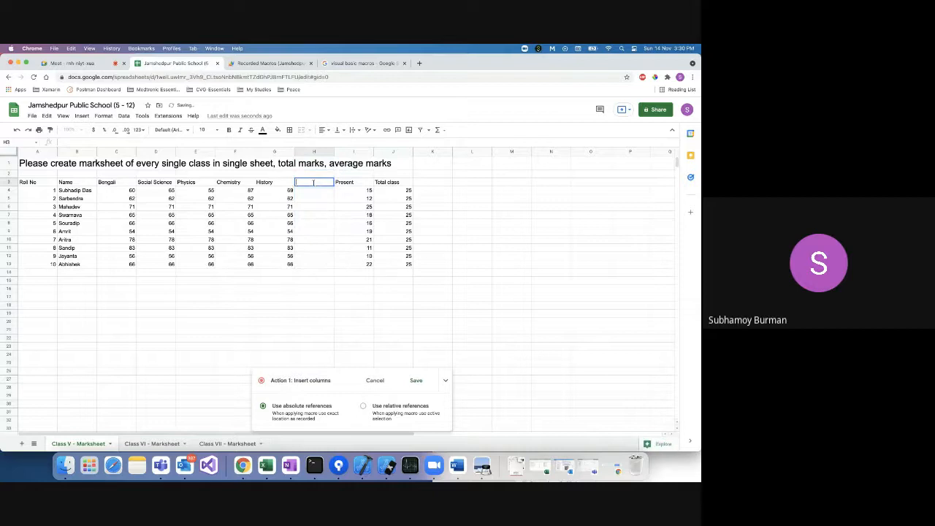
pyautogui.write('Total Marks Obtained')
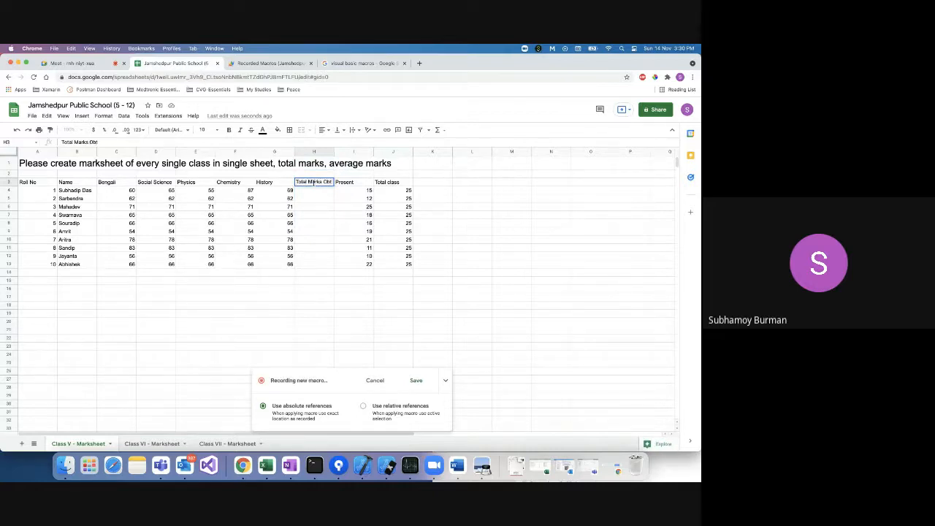
pyautogui.click(316, 198)
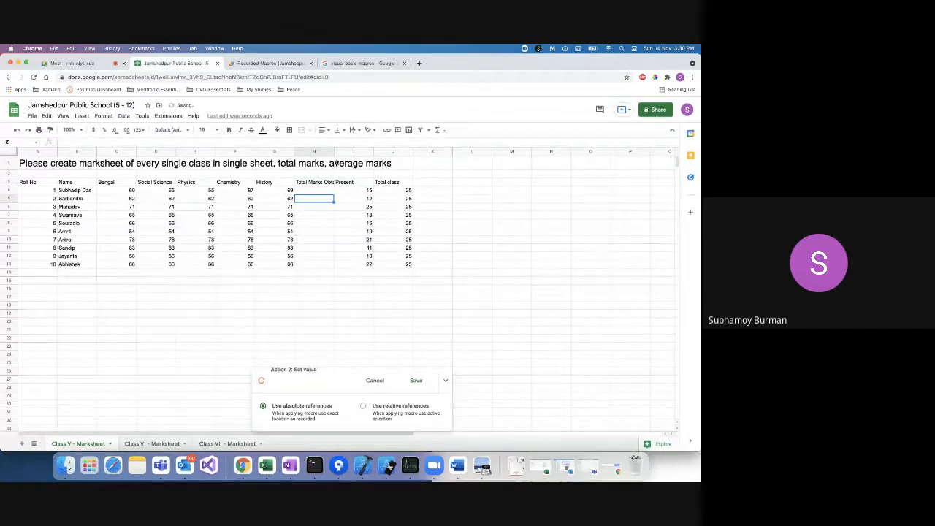
pyautogui.moveTo(334, 151); pyautogui.dragTo(347, 152)
# Enter =SUM(C4:G4) in H4 and fill the totals down to H13.
pyautogui.click(311, 190)
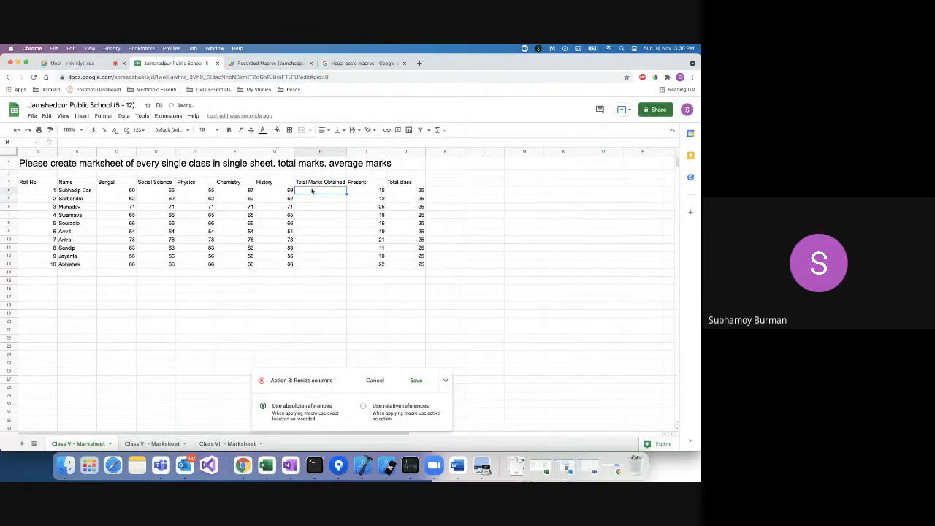
pyautogui.write('=Su')
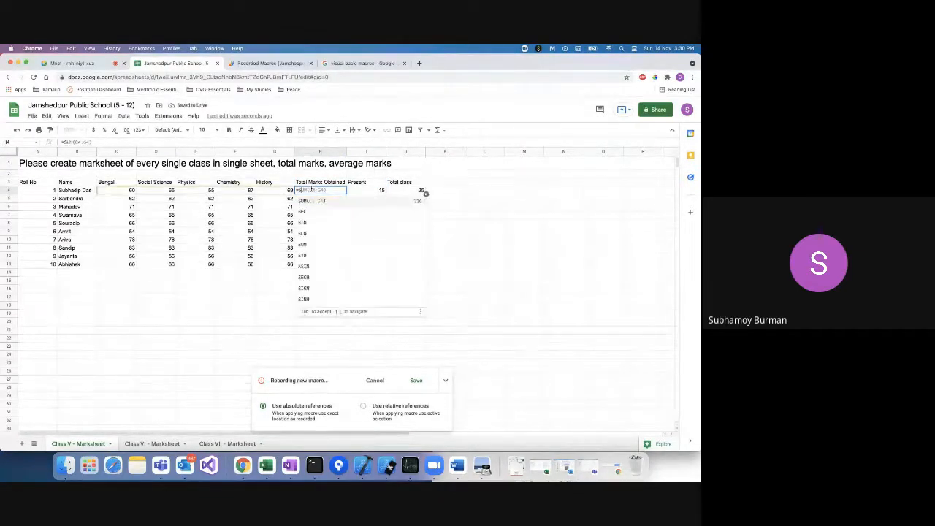
pyautogui.click(319, 201)
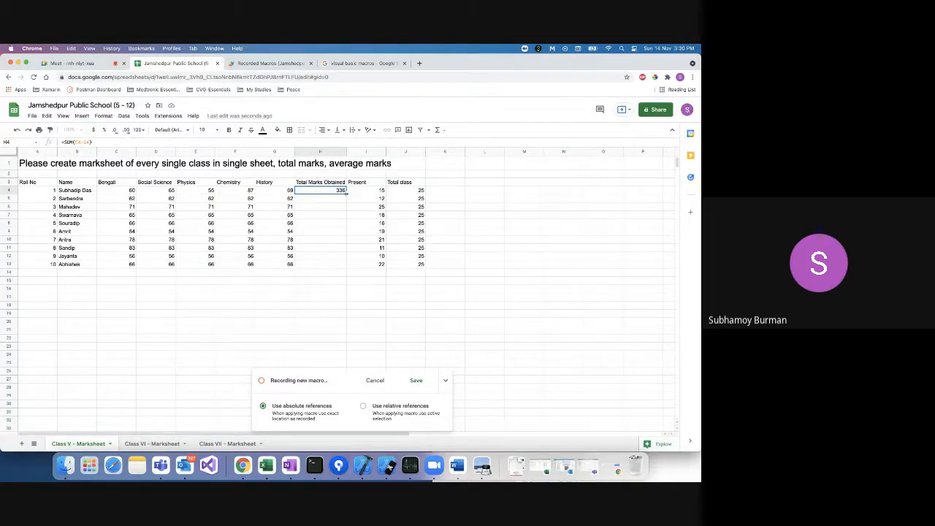
pyautogui.moveTo(346, 192); pyautogui.dragTo(347, 267)
pyautogui.moveTo(346, 262)
pyautogui.mouseDown()
pyautogui.moveTo(345, 248)
pyautogui.moveTo(343, 267)
pyautogui.mouseUp()
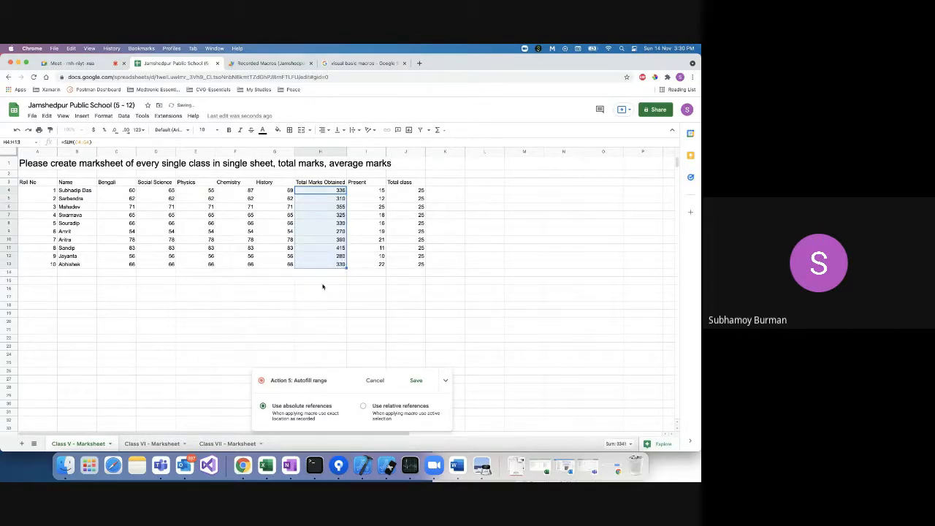
pyautogui.click(339, 264)
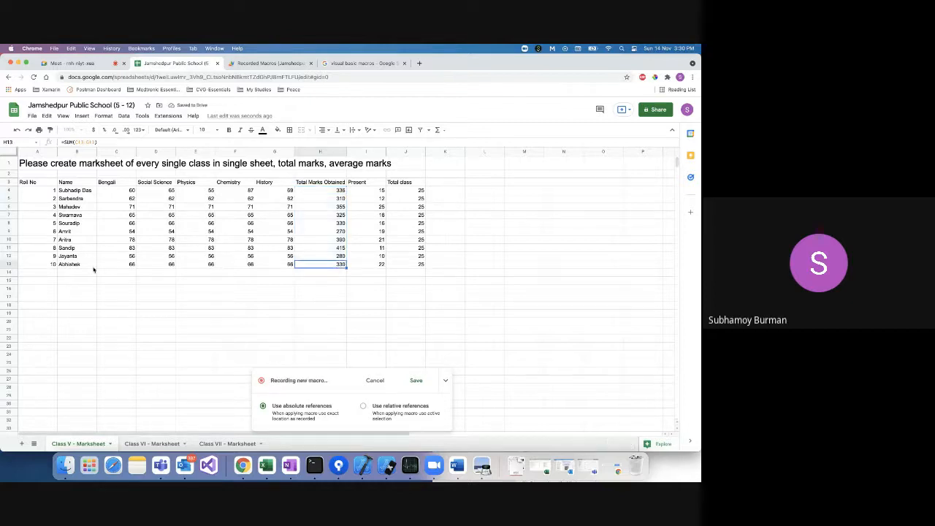
pyautogui.click(309, 291)
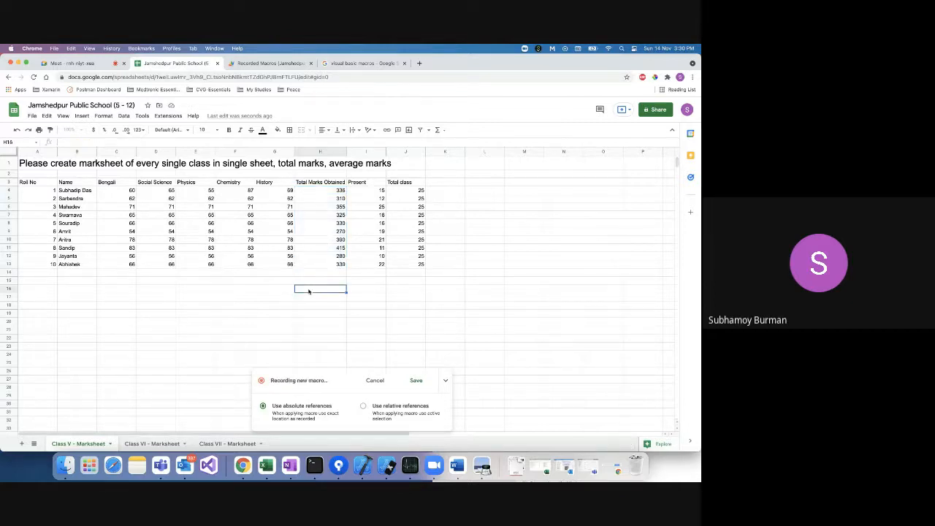
pyautogui.click(338, 164)
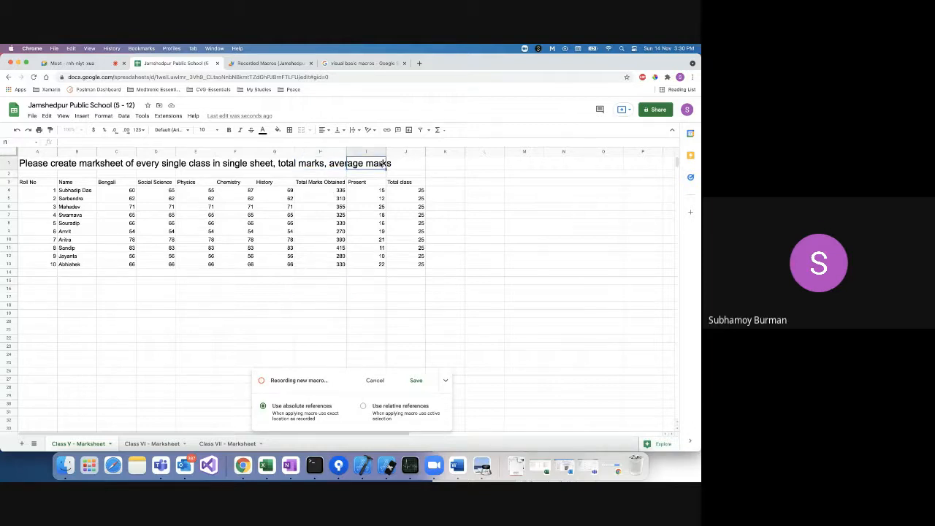
# Label H17 'Average Marks' and put =AVERAGE(H4:H13) in H18, giving 334.1.
pyautogui.click(309, 297)
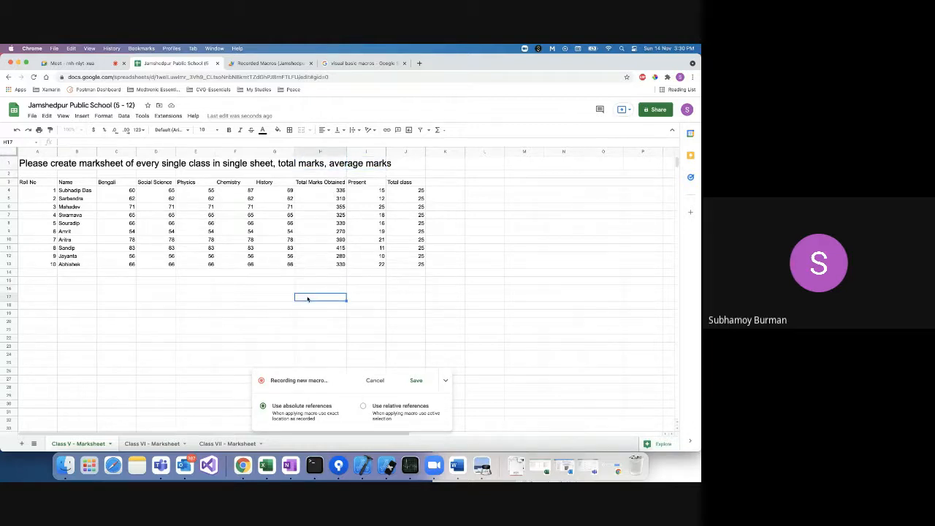
pyautogui.doubleClick(307, 298)
pyautogui.write('Average Marks')
pyautogui.press('Return')
pyautogui.write('=SUM(H4:H13')
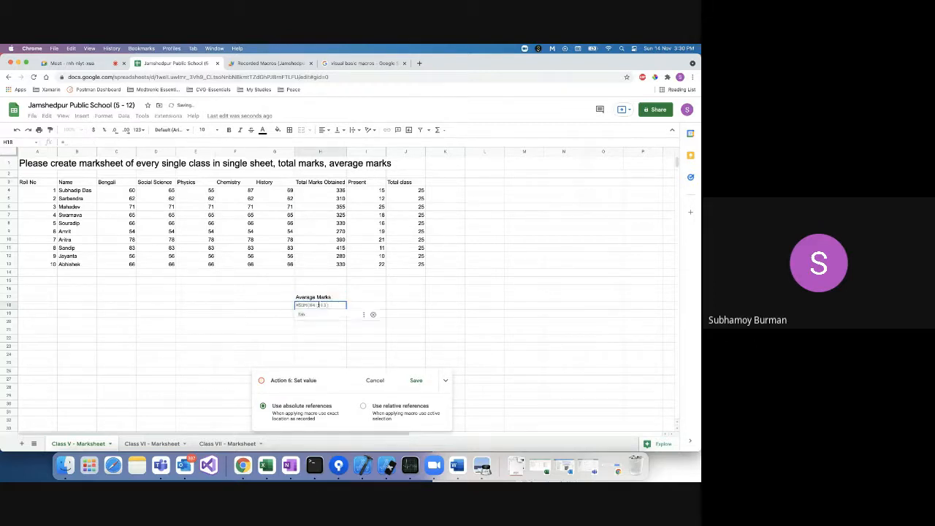
pyautogui.press('Tab')
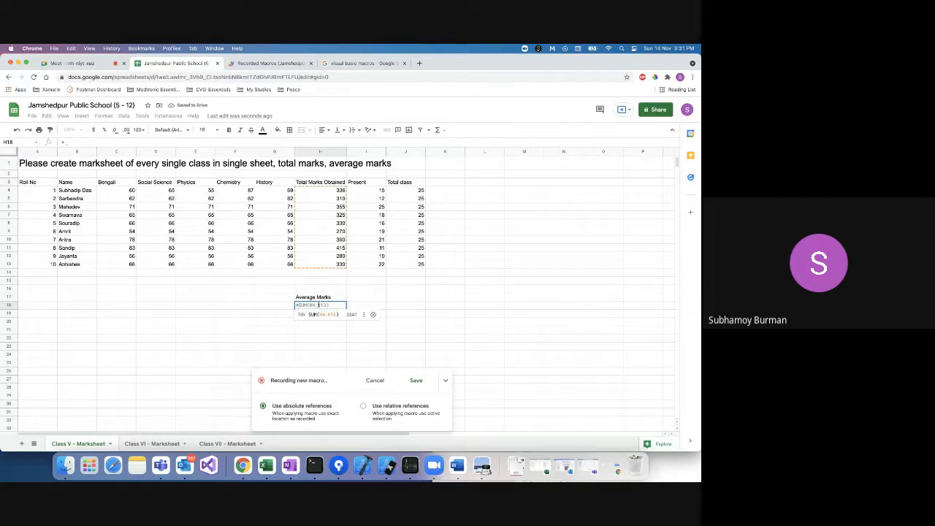
pyautogui.write('AV')
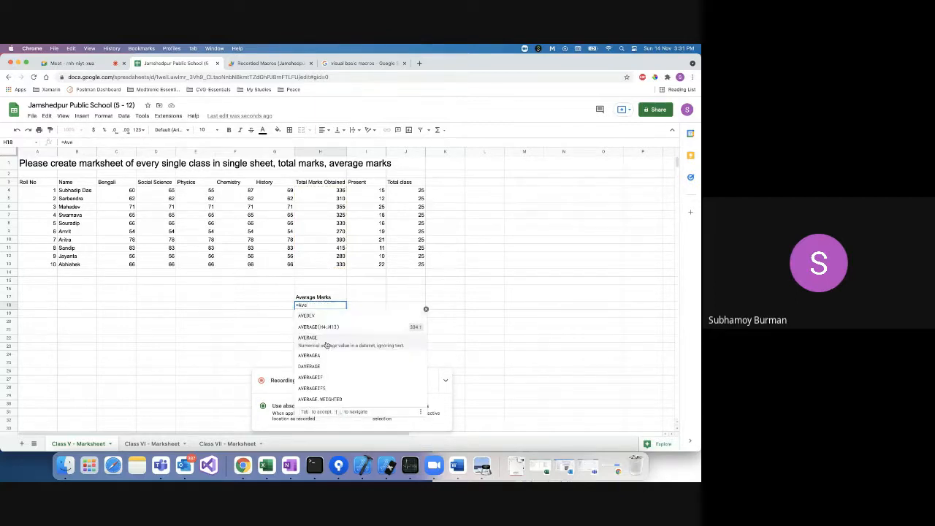
pyautogui.click(337, 333)
pyautogui.press('Return')
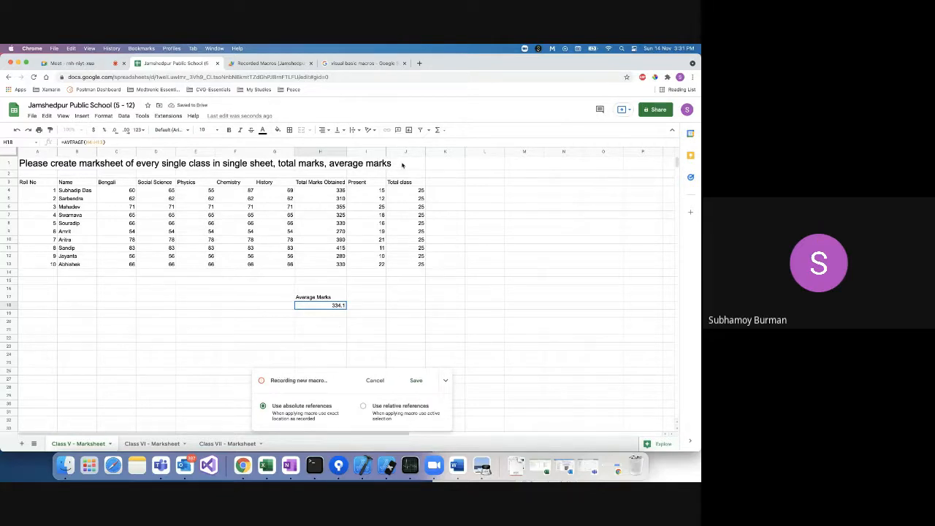
# Label I17 'Minimum Marks' and put =MIN(H4:H13) in I18, giving 270.
pyautogui.doubleClick(364, 299)
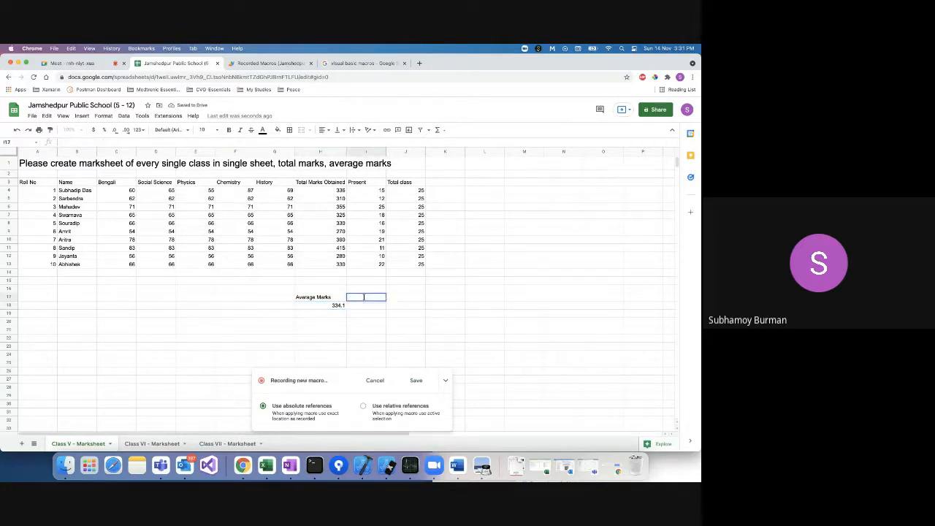
pyautogui.write('Minimum Marks')
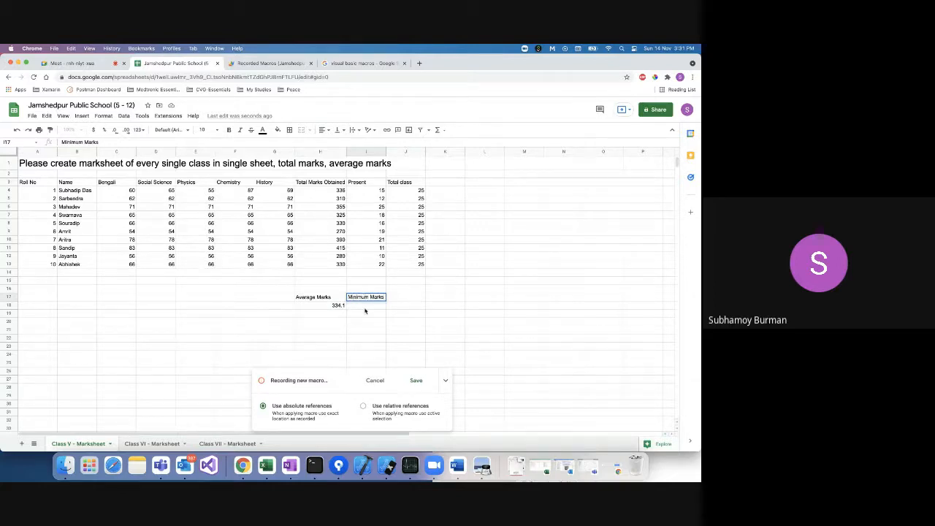
pyautogui.press('Return')
pyautogui.write('=')
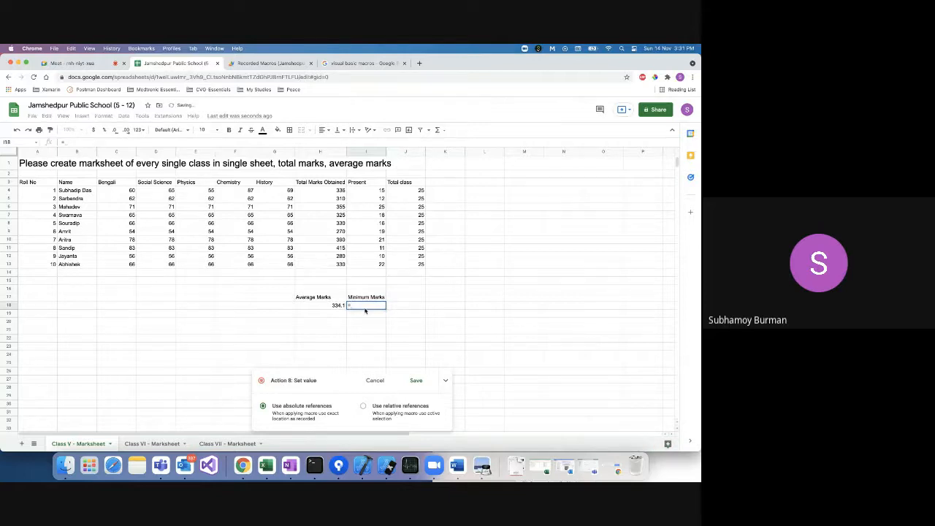
pyautogui.write('Min')
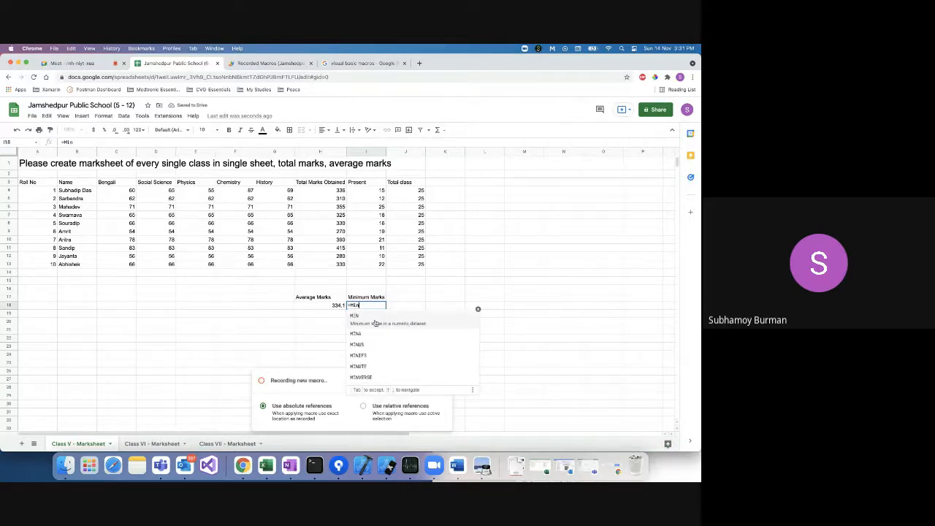
pyautogui.click(376, 323)
pyautogui.click(324, 190)
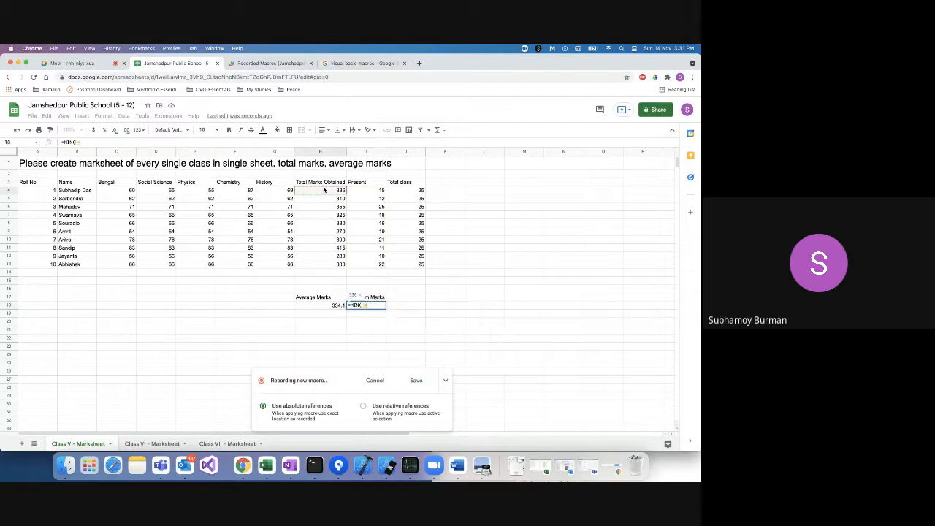
pyautogui.keyDown('shift'); pyautogui.click(330, 266); pyautogui.keyUp('shift')
pyautogui.write(')')
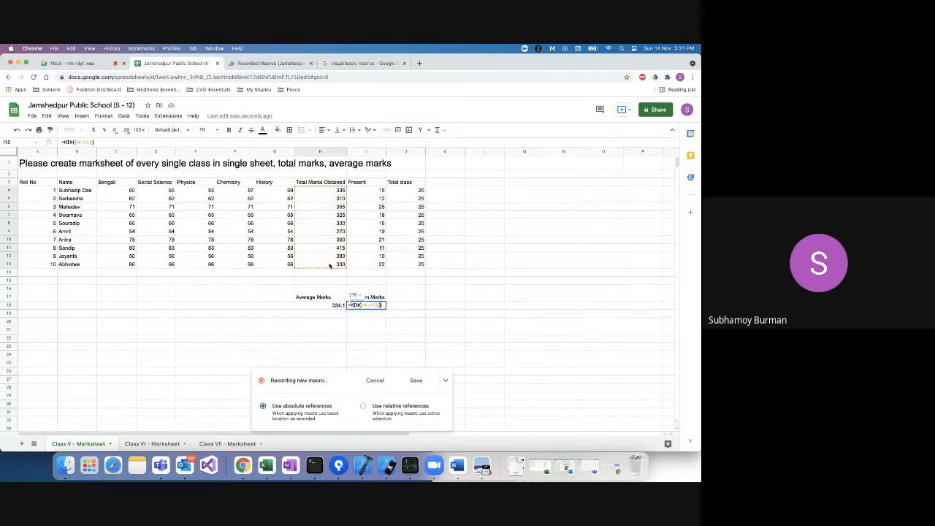
pyautogui.press('Return')
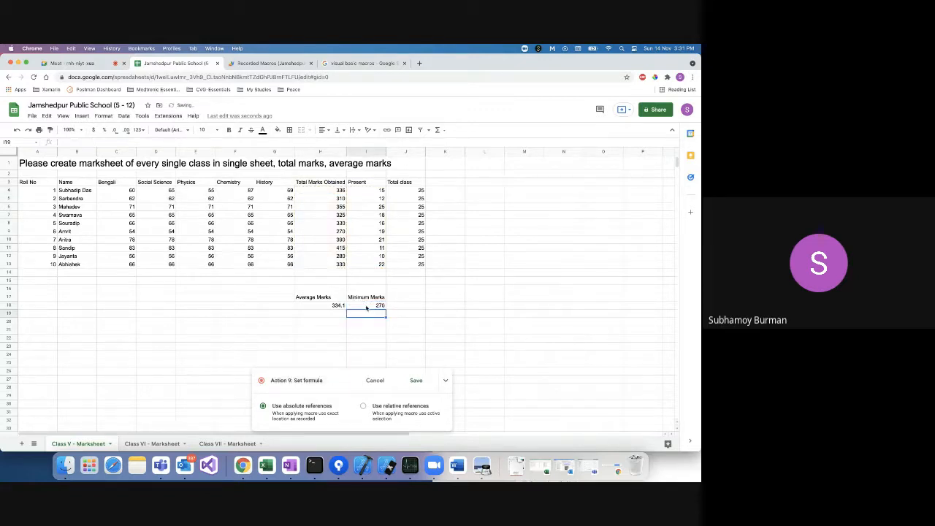
pyautogui.click(337, 231)
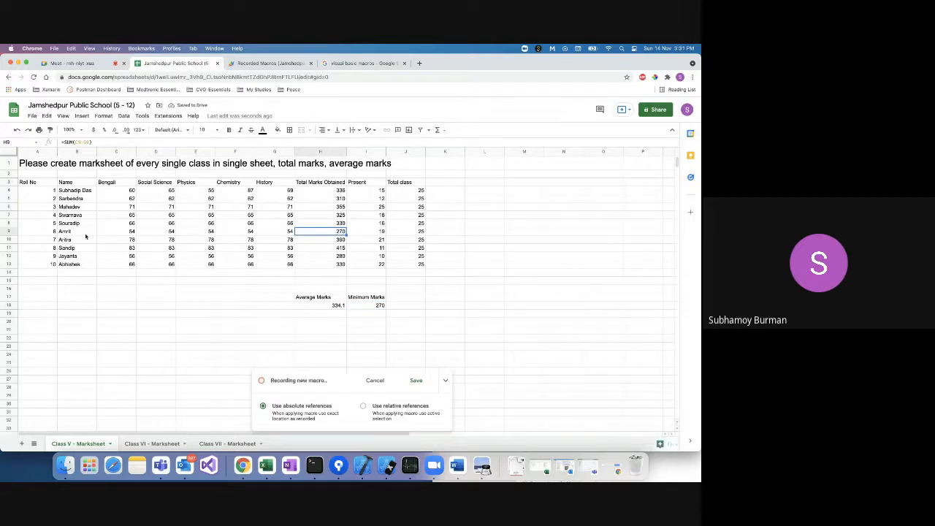
pyautogui.click(371, 306)
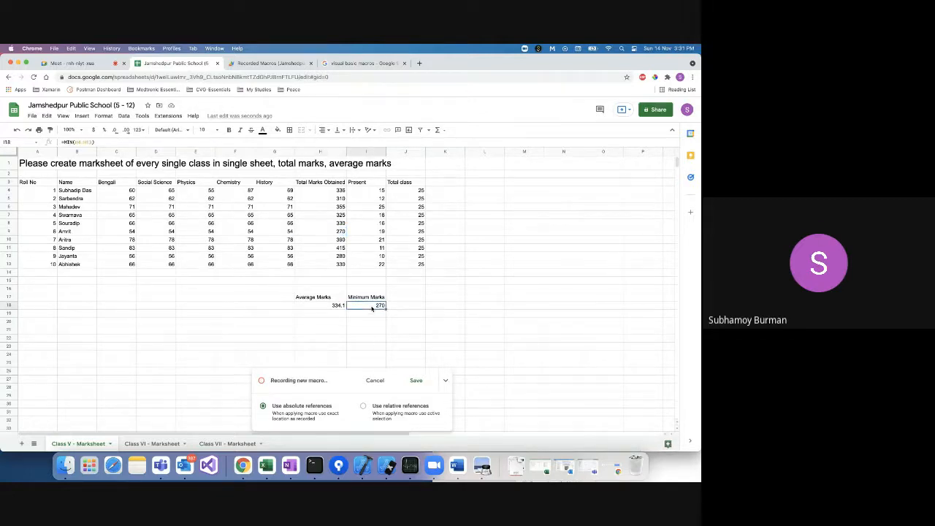
# Stop the recording and save the new macro as 'Marks Calculator'.
pyautogui.click(414, 381)
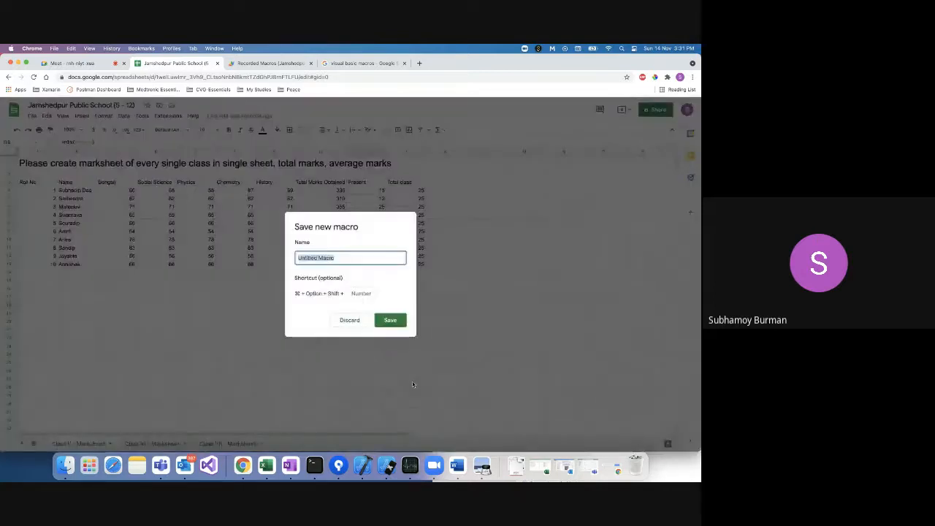
pyautogui.tripleClick(354, 259)
pyautogui.write('Marks Ca')
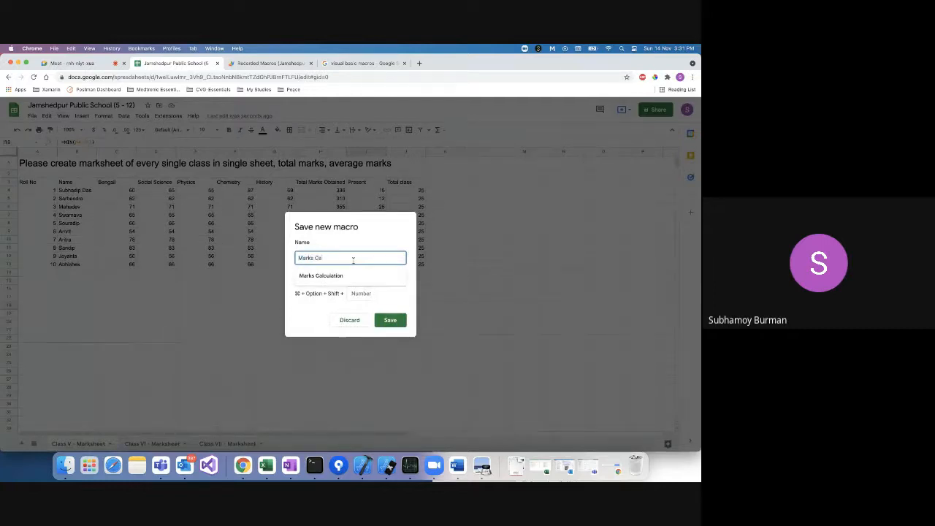
pyautogui.write('lculator')
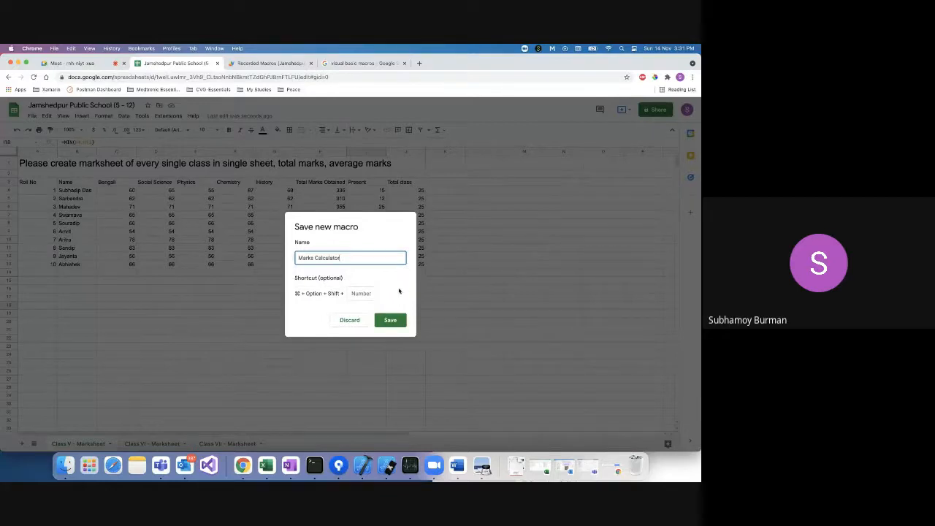
pyautogui.click(393, 321)
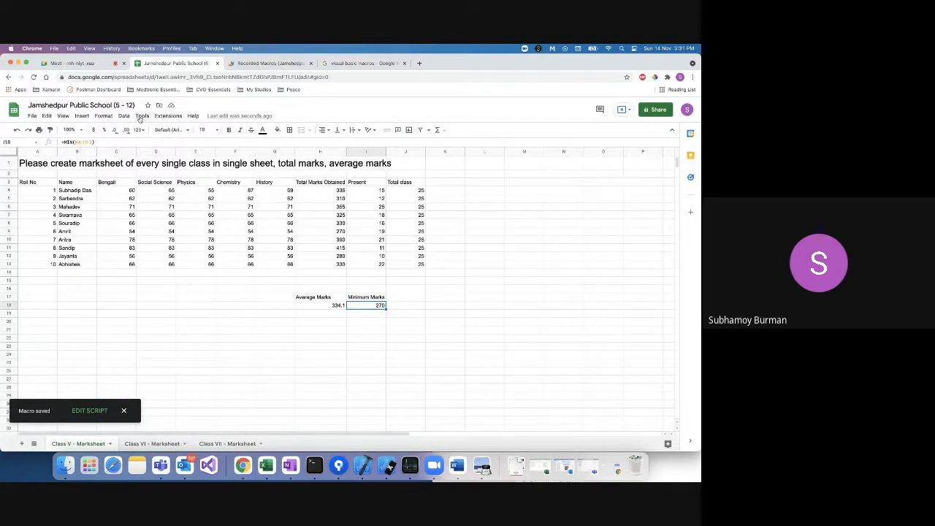
pyautogui.click(167, 116)
pyautogui.moveTo(183, 143)
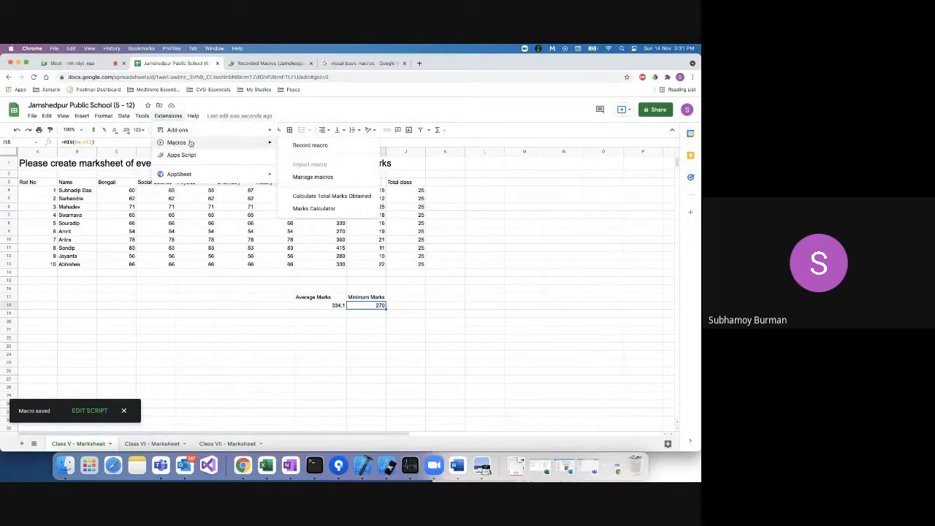
# Open the Marks Calculator macro's script from Manage macros via Edit script.
pyautogui.click(325, 179)
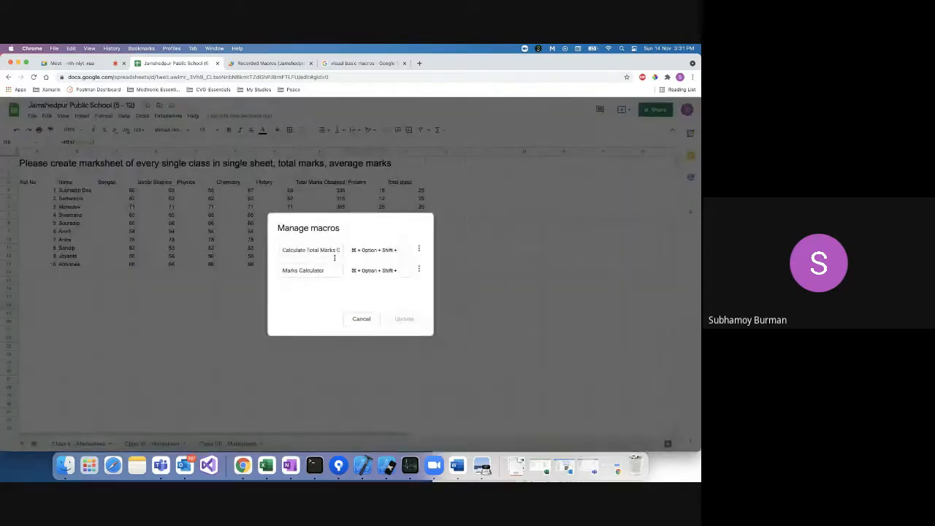
pyautogui.click(312, 270)
pyautogui.click(419, 269)
pyautogui.click(402, 281)
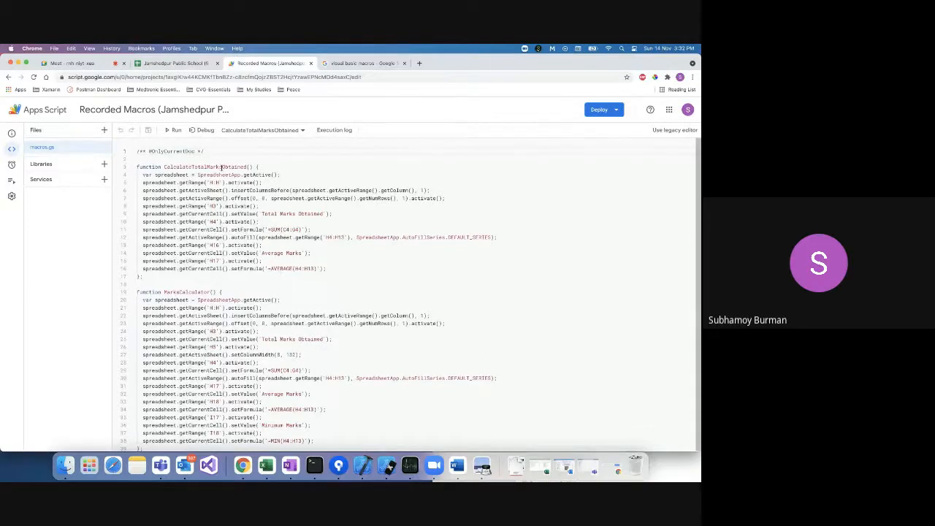
# Review MarksCalculator's insertColumnsBefore call and its Total, Average and Minimum Marks labels, then return to Sheets.
pyautogui.doubleClick(182, 292)
pyautogui.click(211, 308)
pyautogui.doubleClick(261, 316)
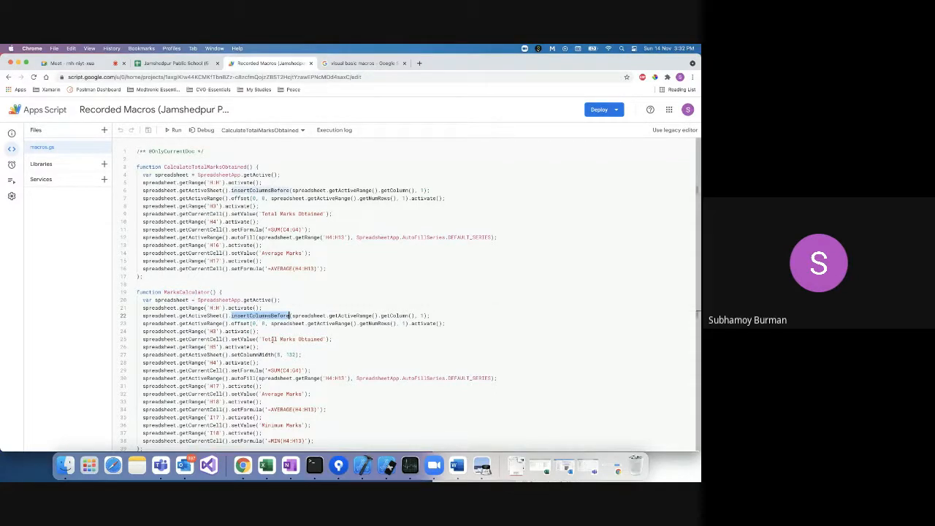
pyautogui.click(262, 339)
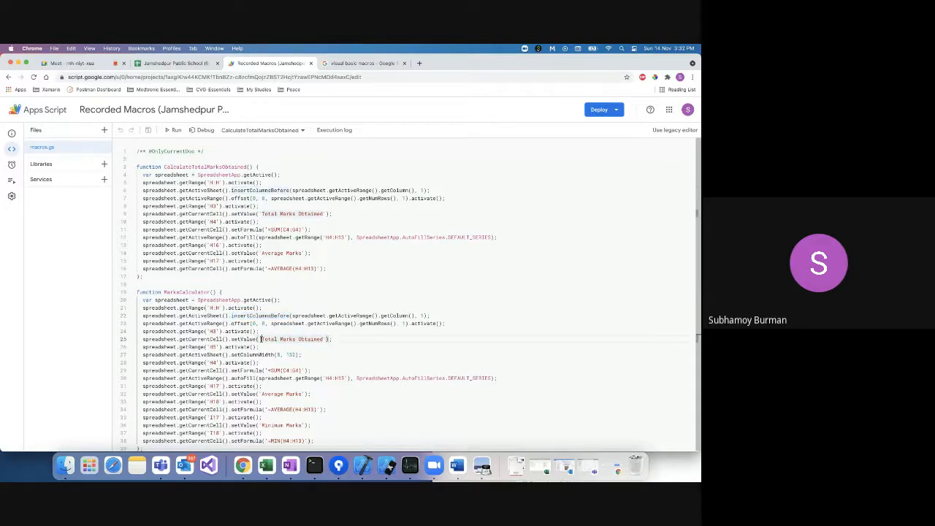
pyautogui.moveTo(262, 339); pyautogui.dragTo(326, 339)
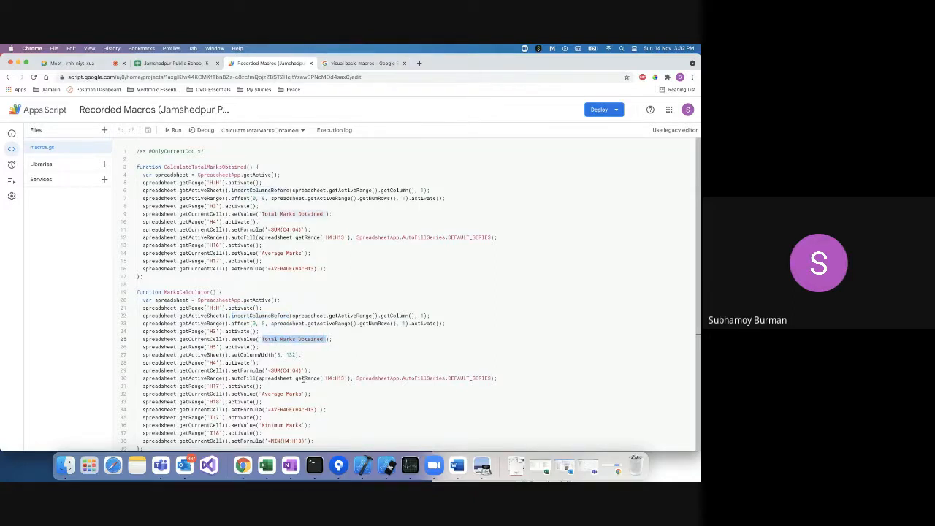
pyautogui.moveTo(262, 394); pyautogui.dragTo(303, 394)
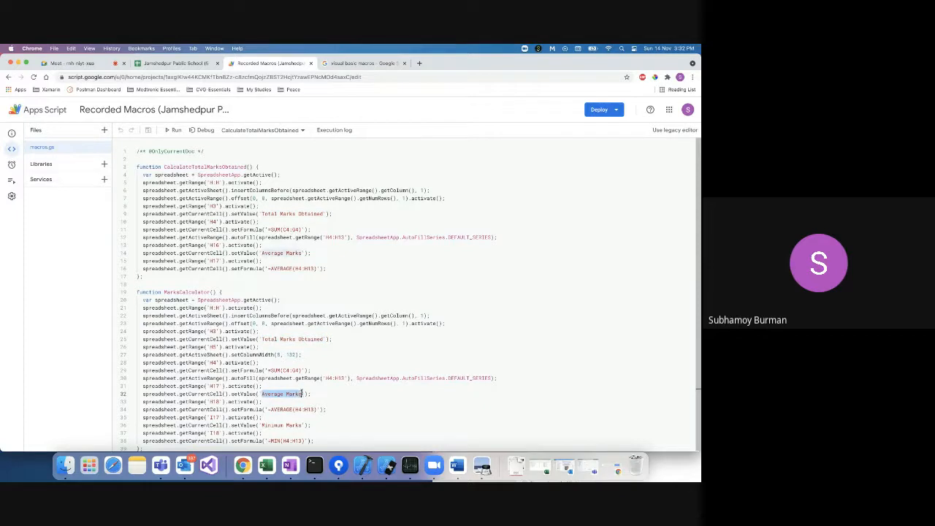
pyautogui.moveTo(261, 425); pyautogui.dragTo(302, 426)
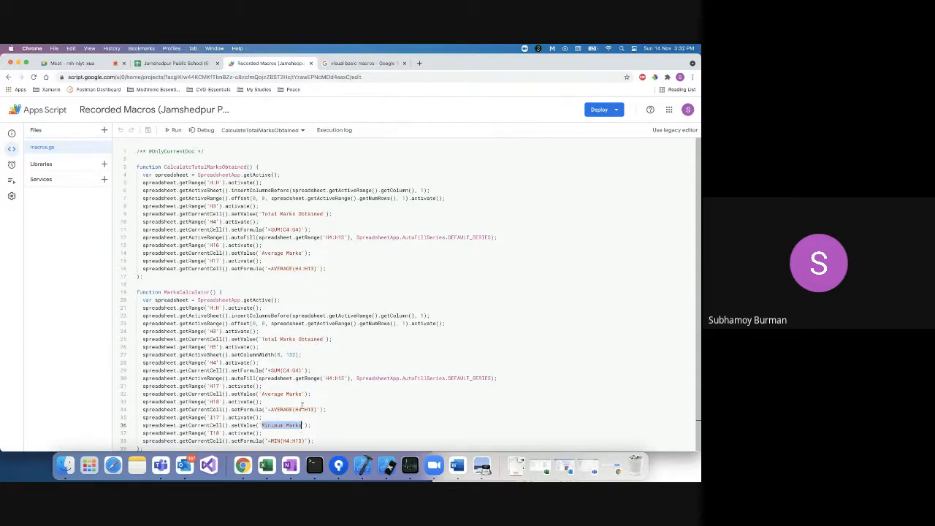
pyautogui.click(175, 63)
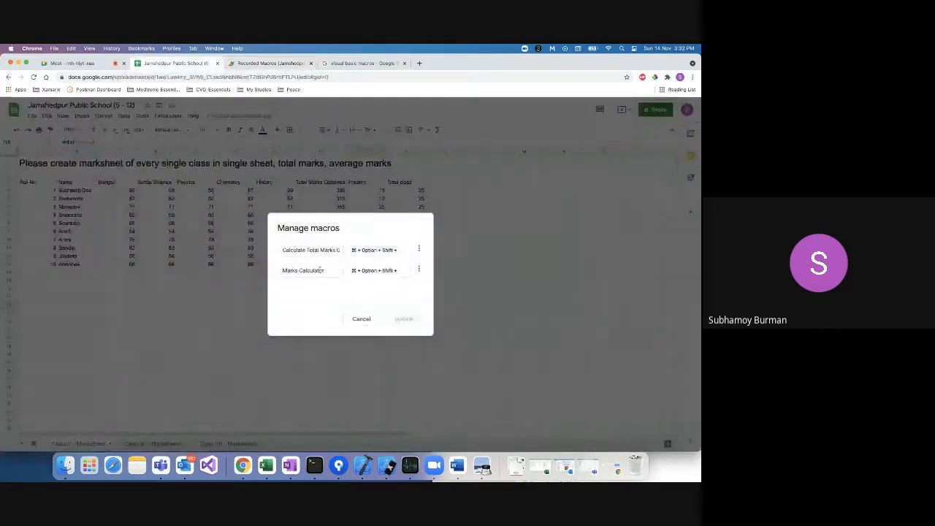
# Cancel the Manage macros dialog without changes.
pyautogui.click(361, 318)
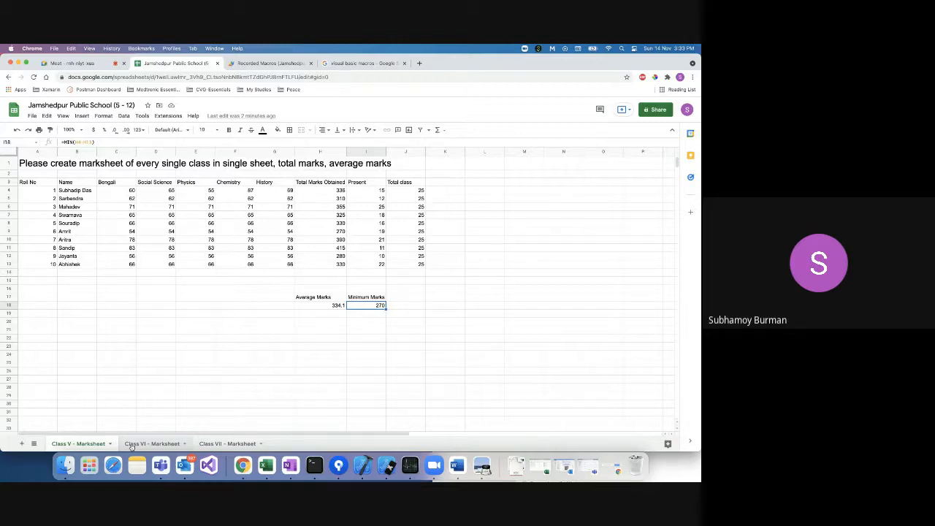
pyautogui.click(245, 165)
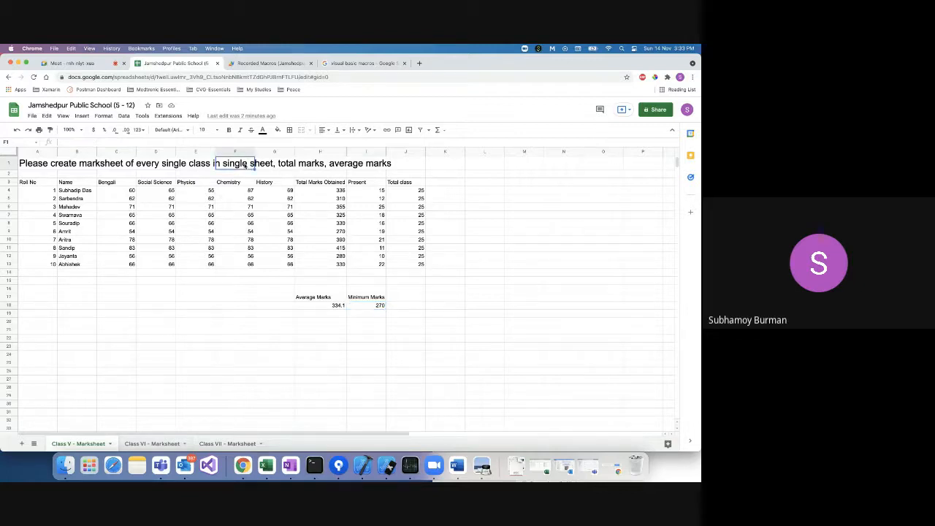
pyautogui.click(40, 165)
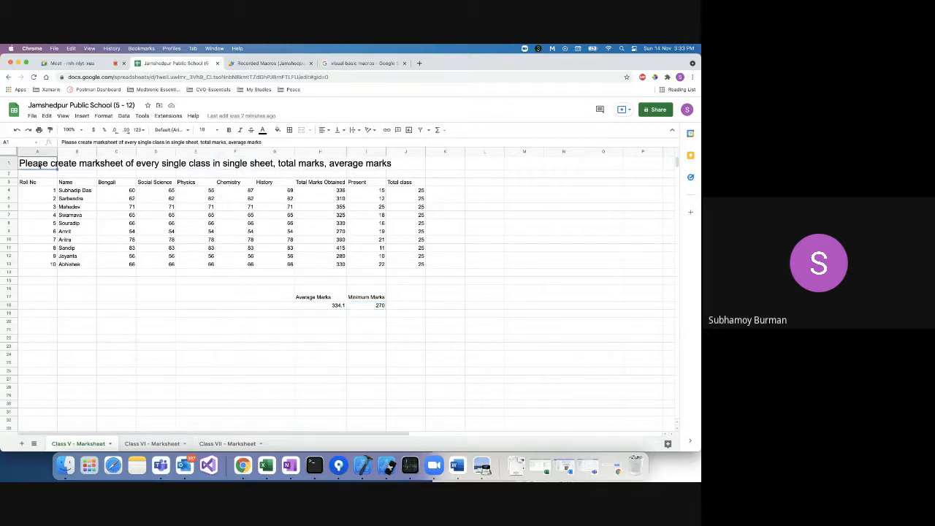
# On the Class VI marksheet, insert a column before Present, then undo it.
pyautogui.click(150, 444)
pyautogui.click(307, 152)
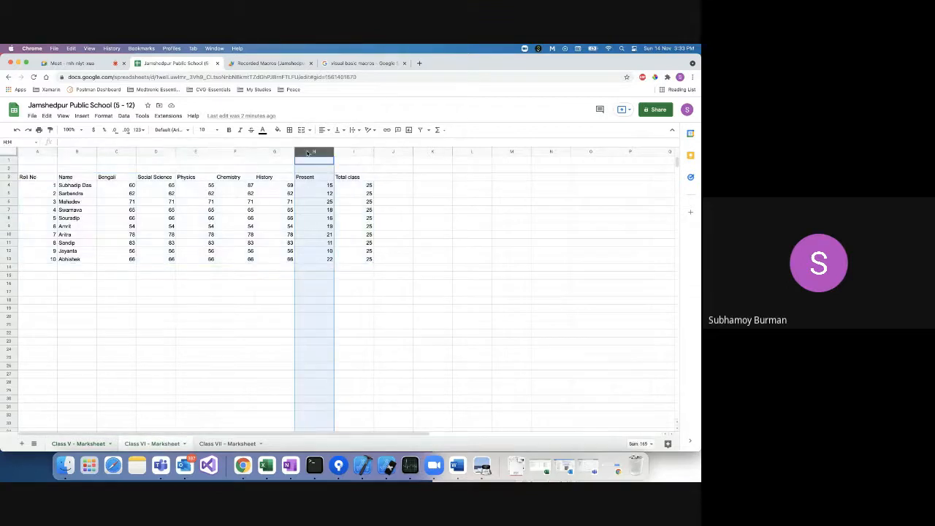
pyautogui.rightClick(309, 152)
pyautogui.click(353, 217)
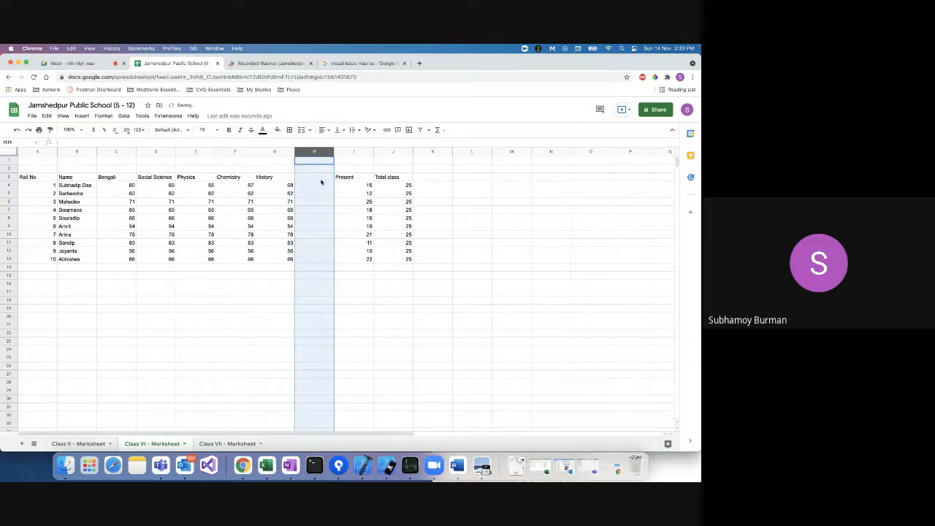
pyautogui.press('super+z')
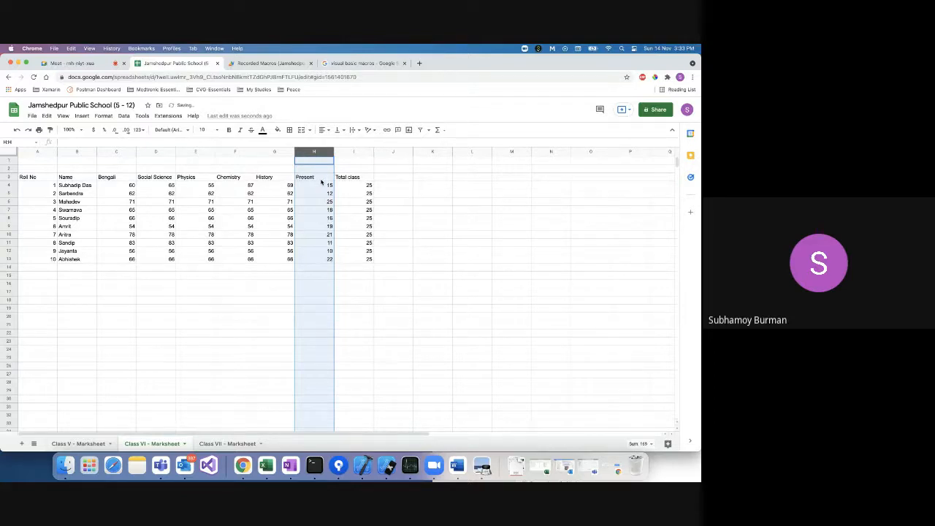
pyautogui.click(40, 282)
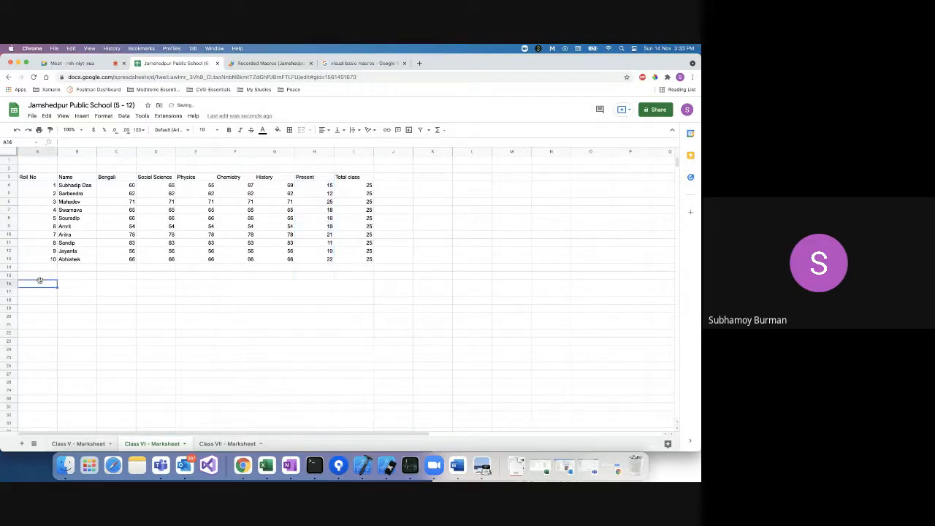
pyautogui.click(45, 162)
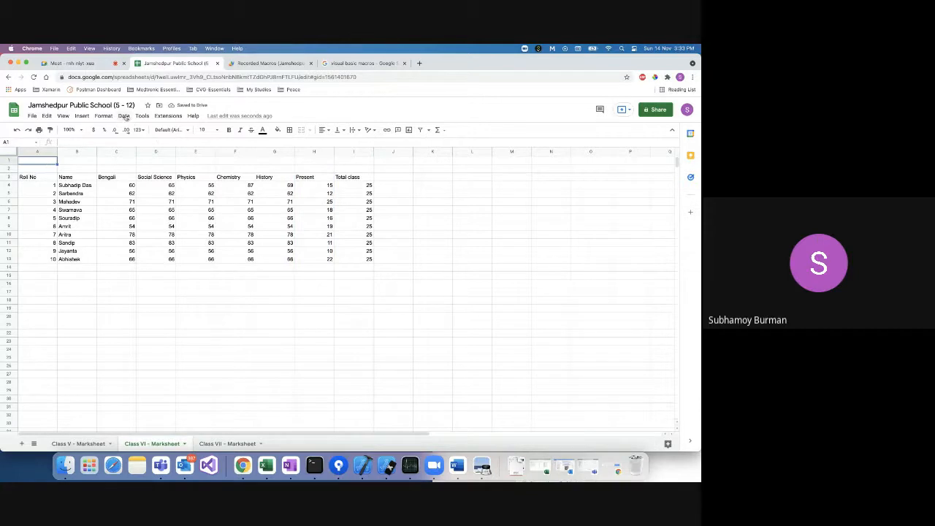
pyautogui.click(175, 116)
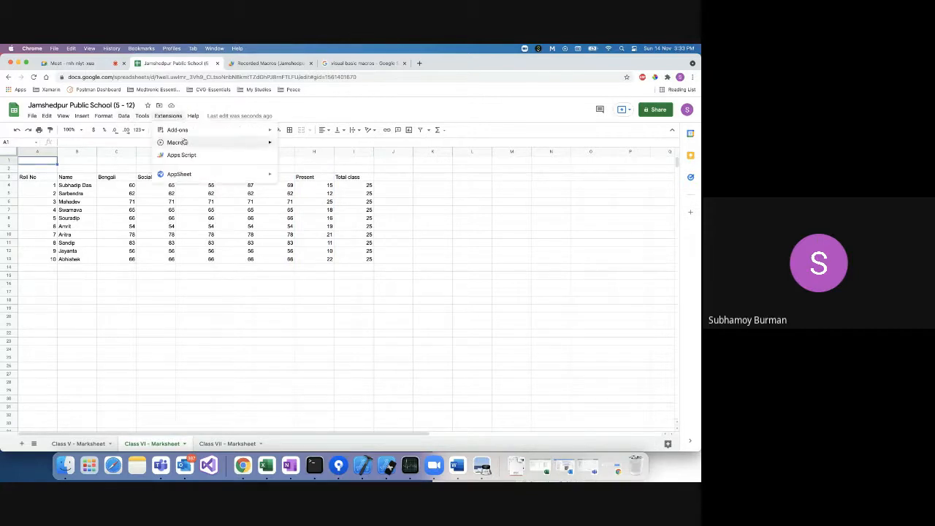
# Run Marks Calculator on Class VI and authorize Recorded Macros to manage the spreadsheets.
pyautogui.moveTo(182, 143)
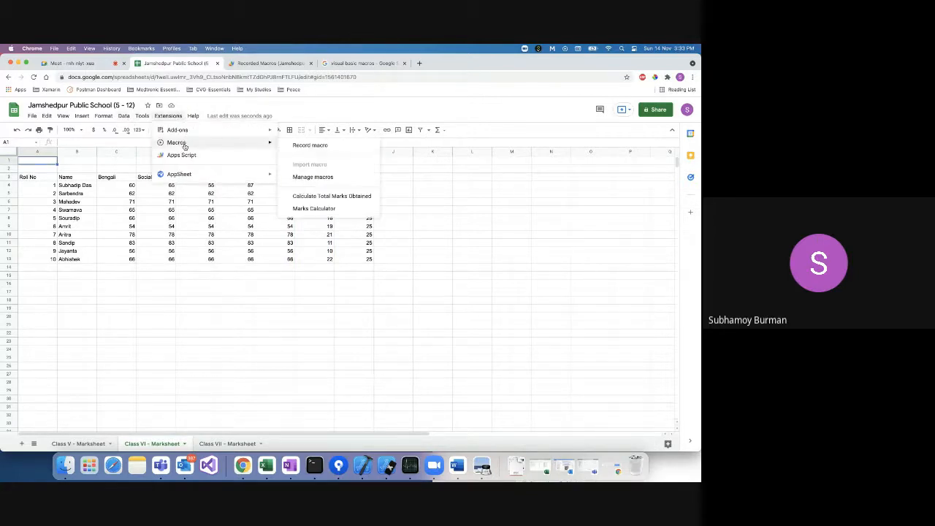
pyautogui.click(315, 210)
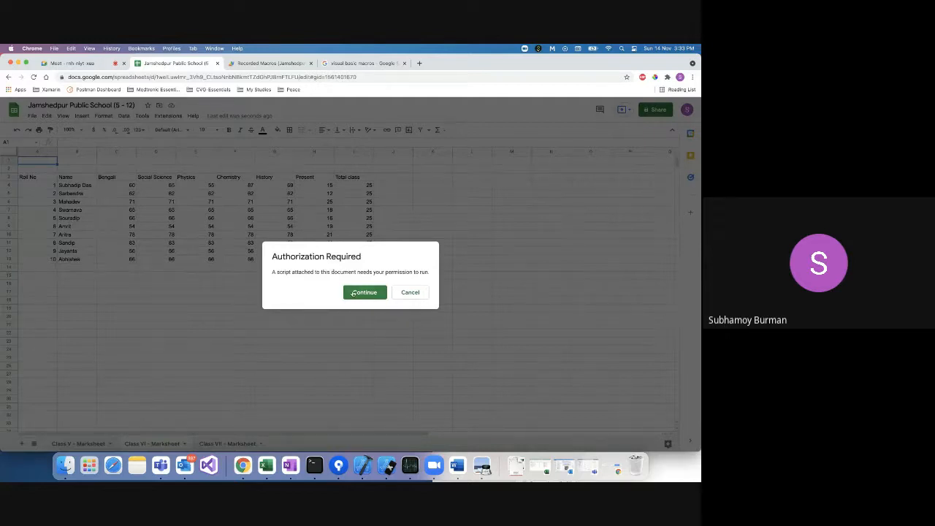
pyautogui.click(354, 293)
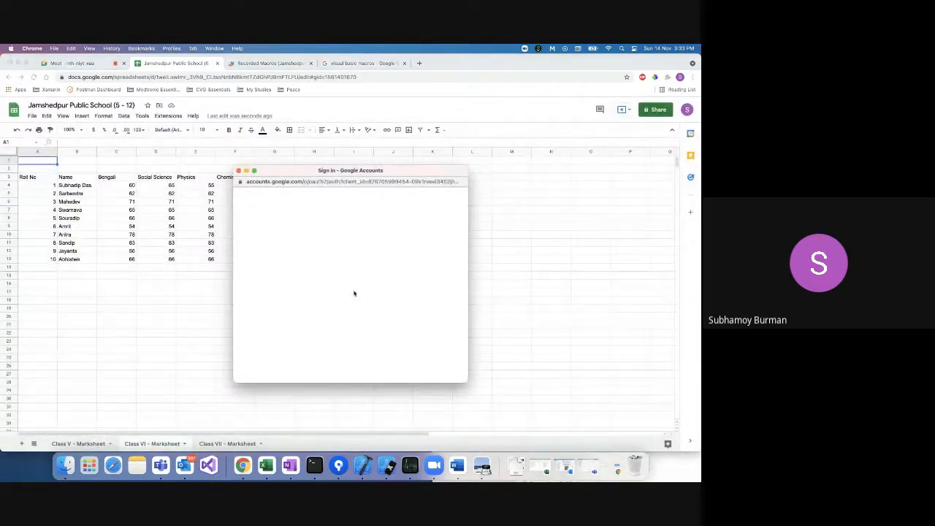
pyautogui.click(312, 269)
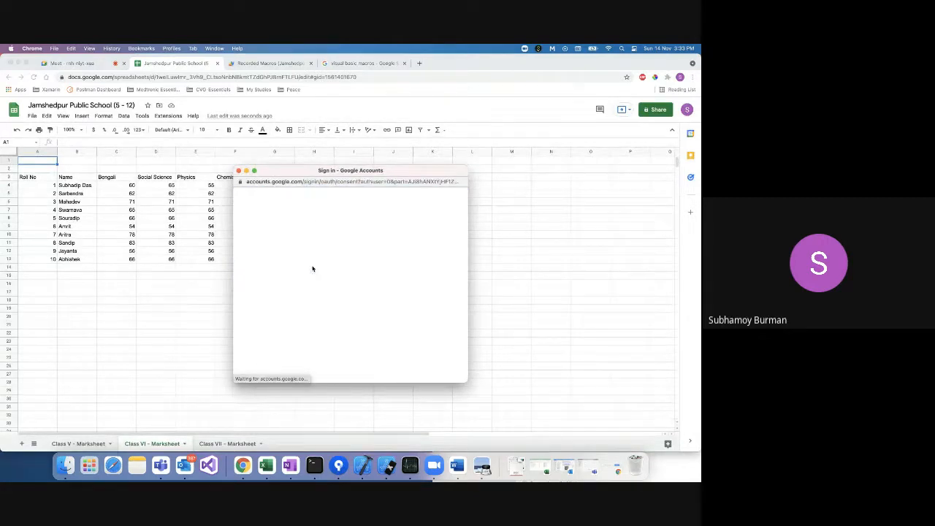
pyautogui.scroll(-5, 314, 270)
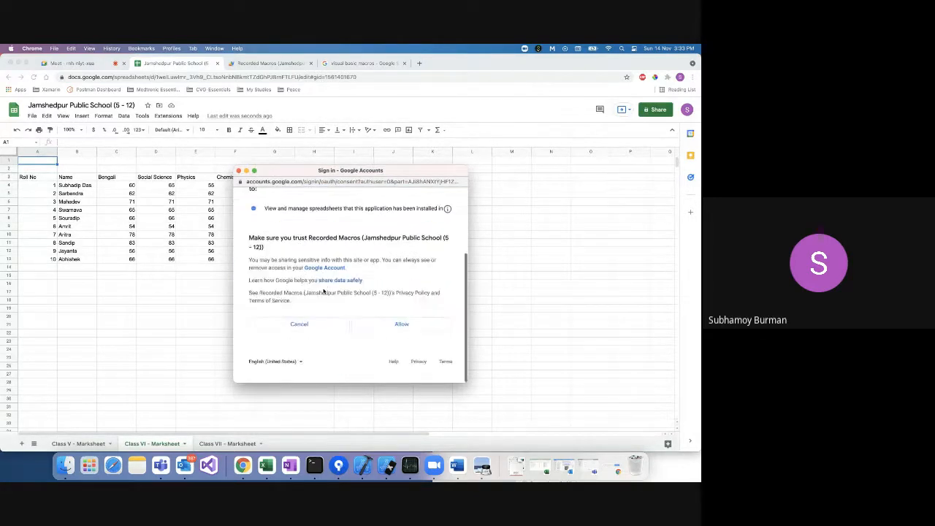
pyautogui.click(394, 332)
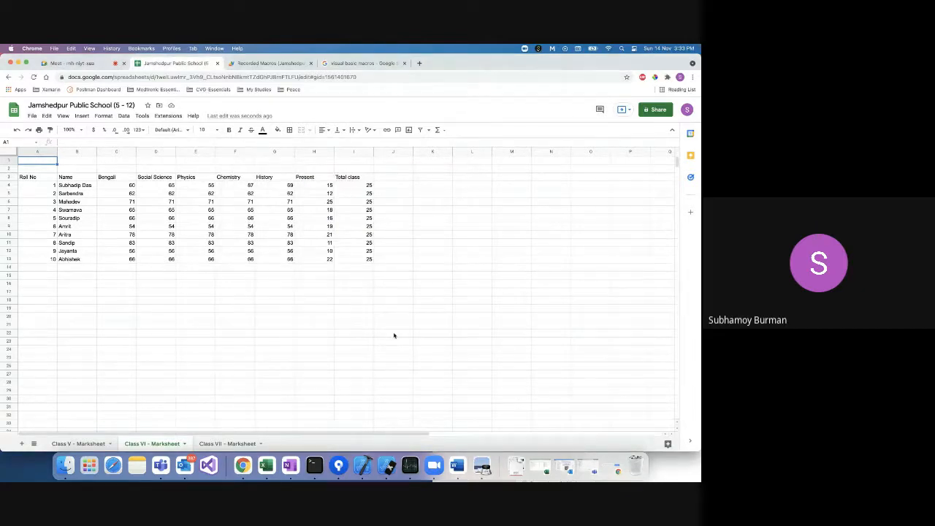
# Run Marks Calculator on Class VI, producing totals, Average Marks 334.1 and Minimum Marks 270.
pyautogui.click(167, 116)
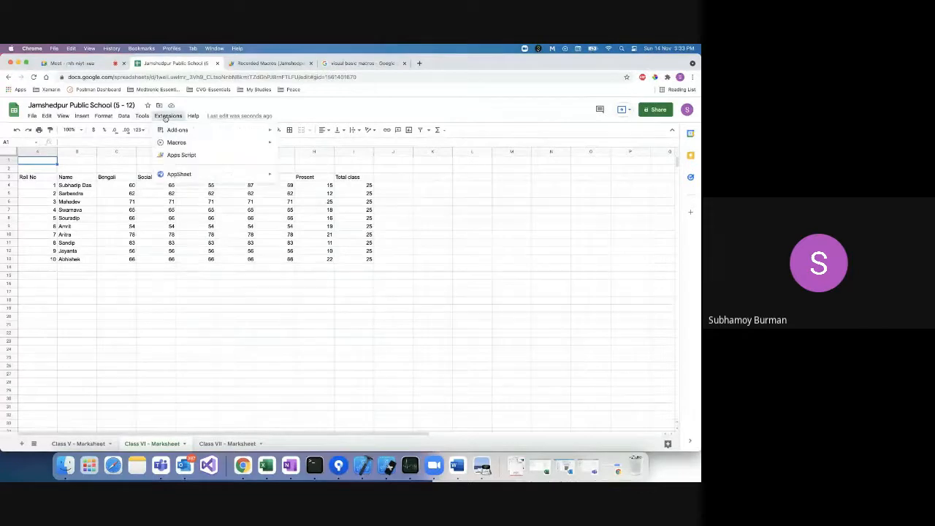
pyautogui.moveTo(181, 144)
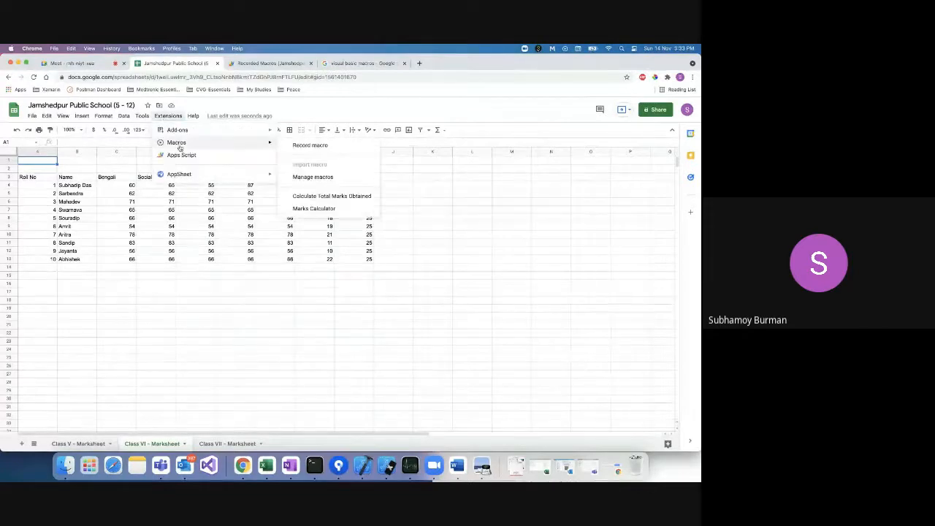
pyautogui.click(311, 209)
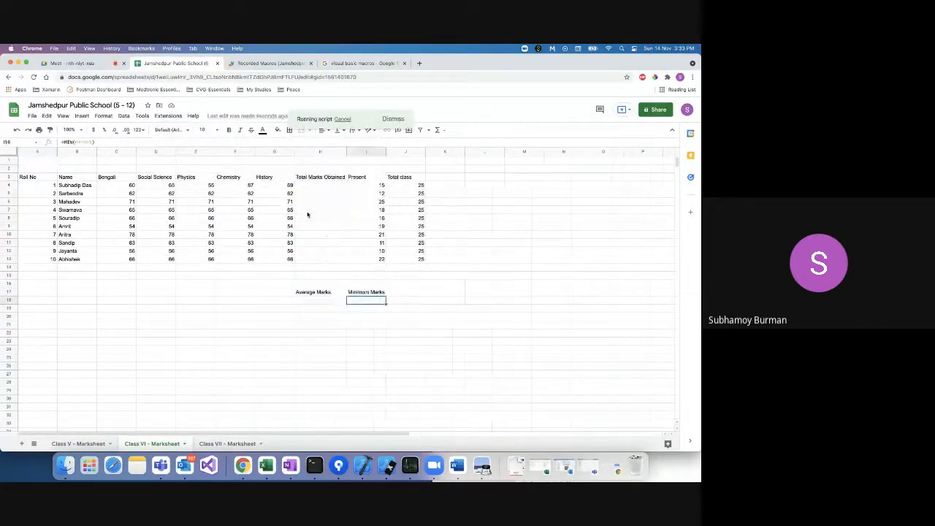
pyautogui.click(423, 284)
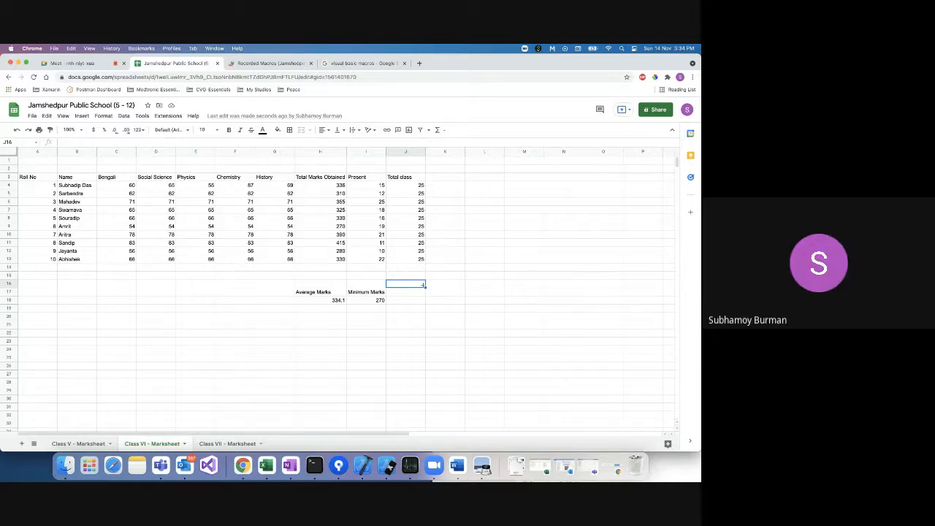
# Look over the Class V, Class VI and Class VII marksheets in turn.
pyautogui.click(78, 444)
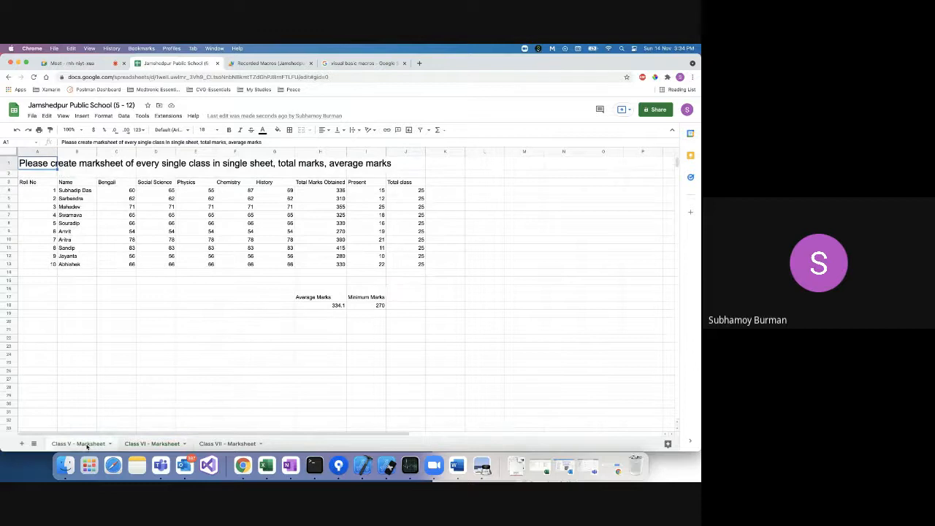
pyautogui.click(136, 445)
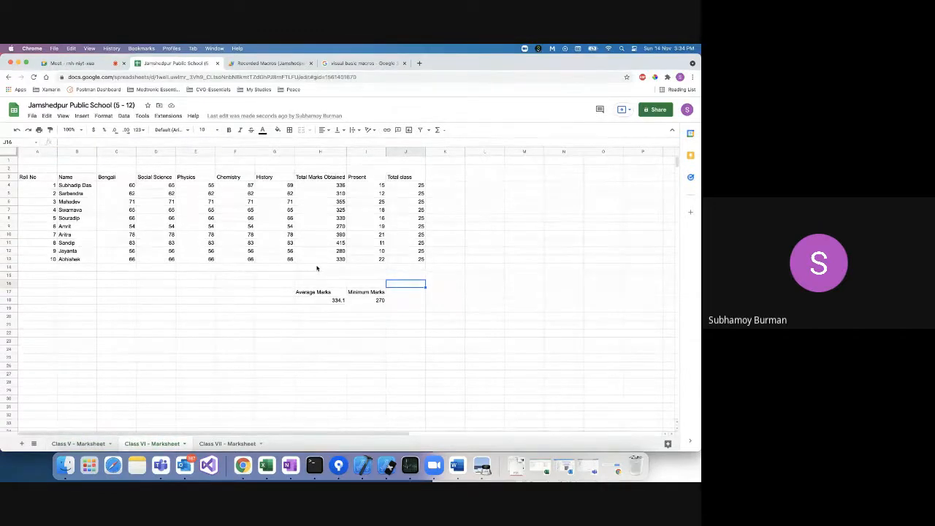
pyautogui.click(226, 444)
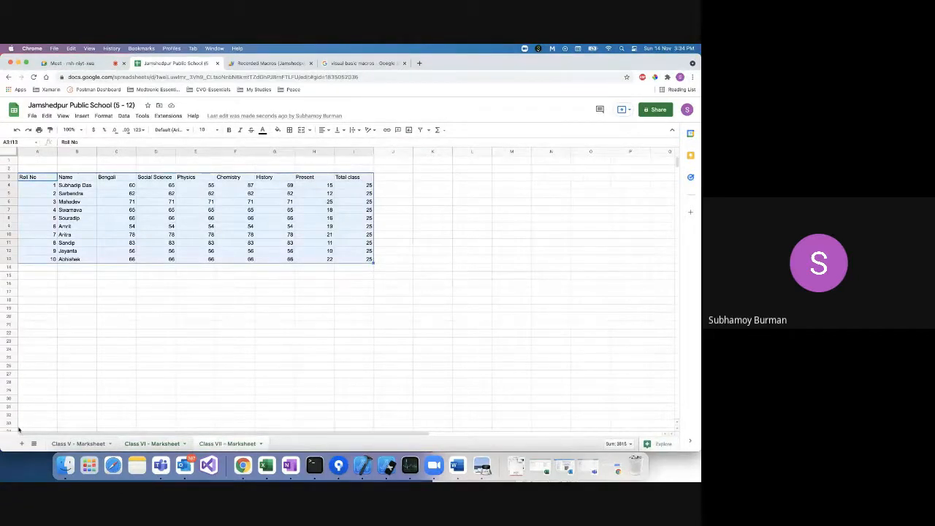
# Add a sheet named 'Class VIII - Marksheet', then return to the Class VII marksheet.
pyautogui.click(22, 444)
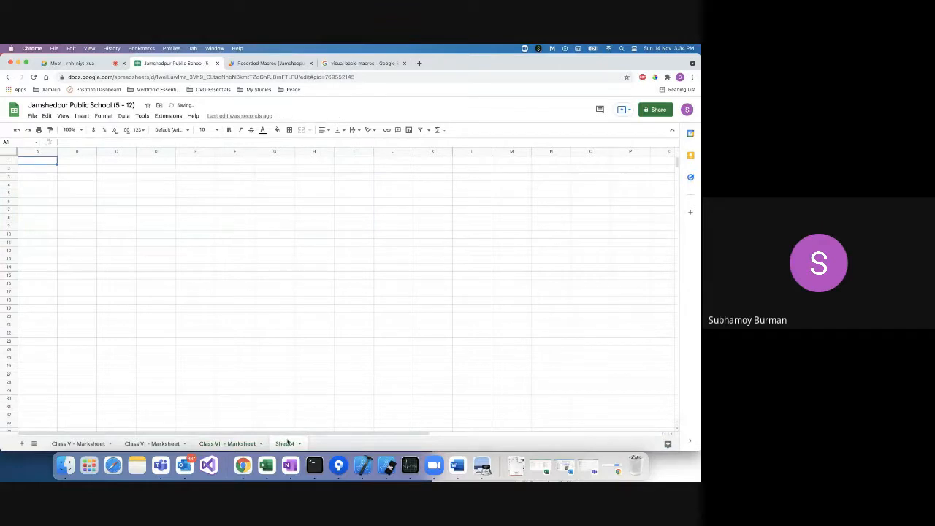
pyautogui.doubleClick(285, 444)
pyautogui.write('Class VIII - Marksheet')
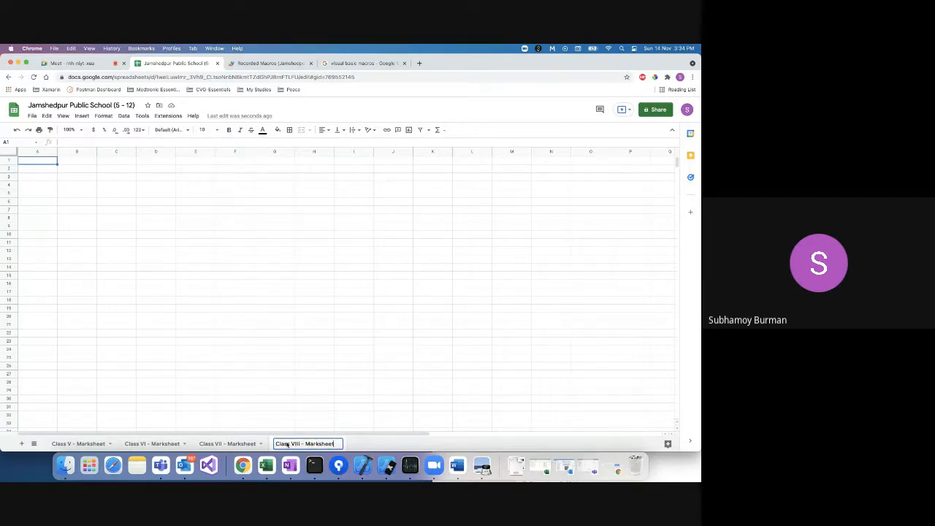
pyautogui.press('Return')
pyautogui.click(226, 444)
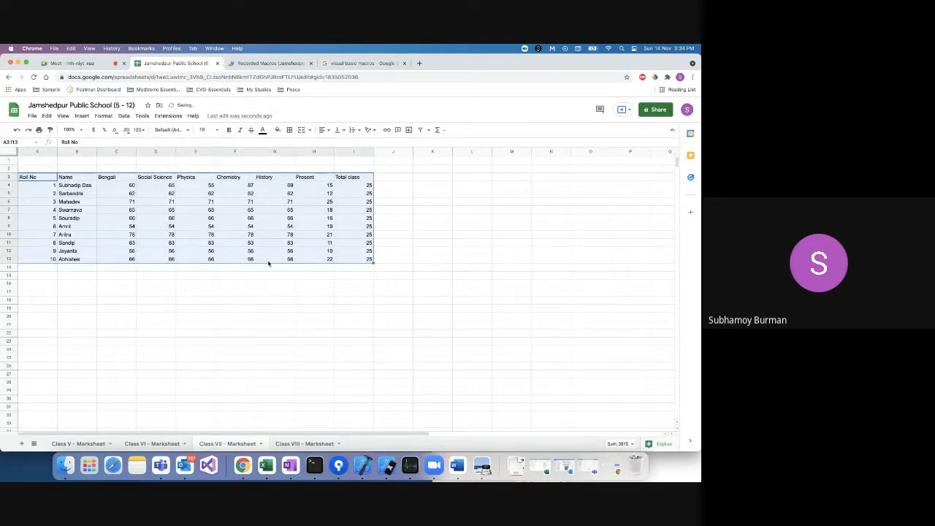
pyautogui.click(165, 293)
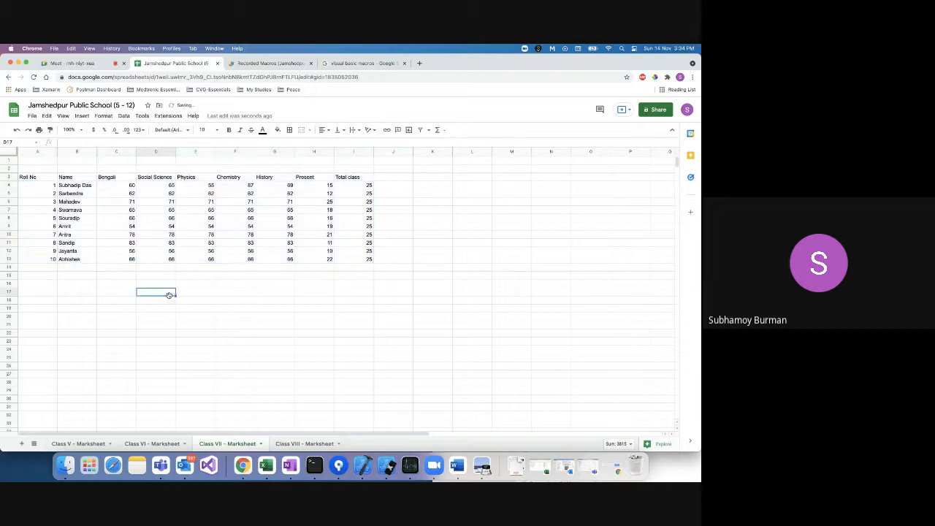
# Run the Marks Calculator macro on Class VII (average 334.1, minimum 270), then view Class VI.
pyautogui.click(124, 116)
pyautogui.moveTo(170, 117)
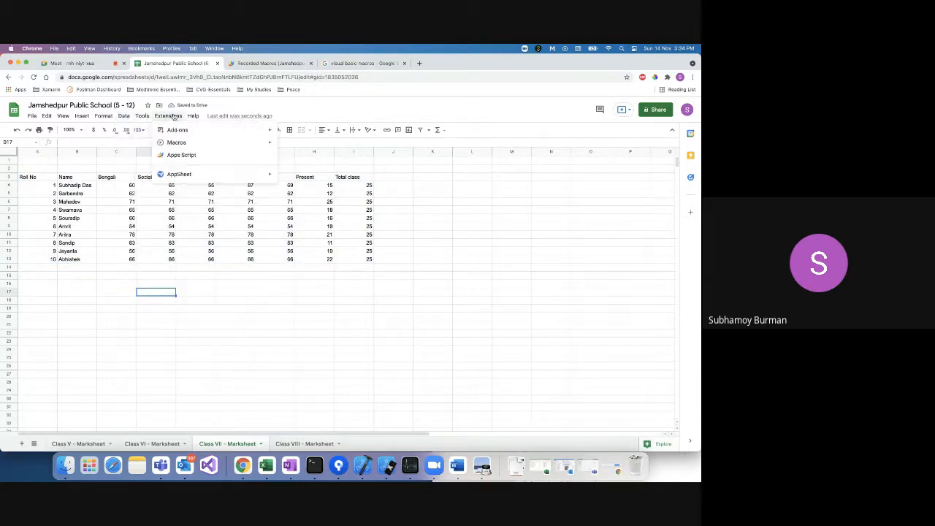
pyautogui.moveTo(179, 144)
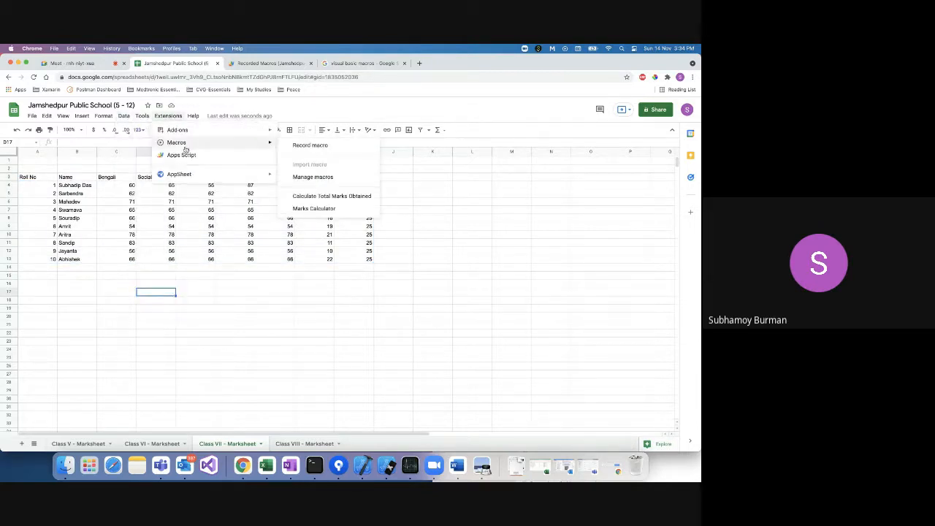
pyautogui.click(313, 209)
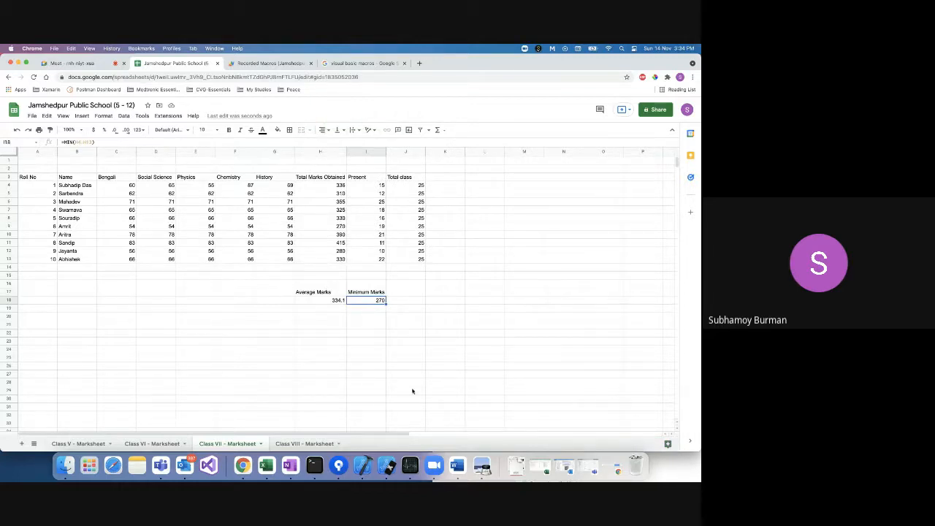
pyautogui.click(160, 445)
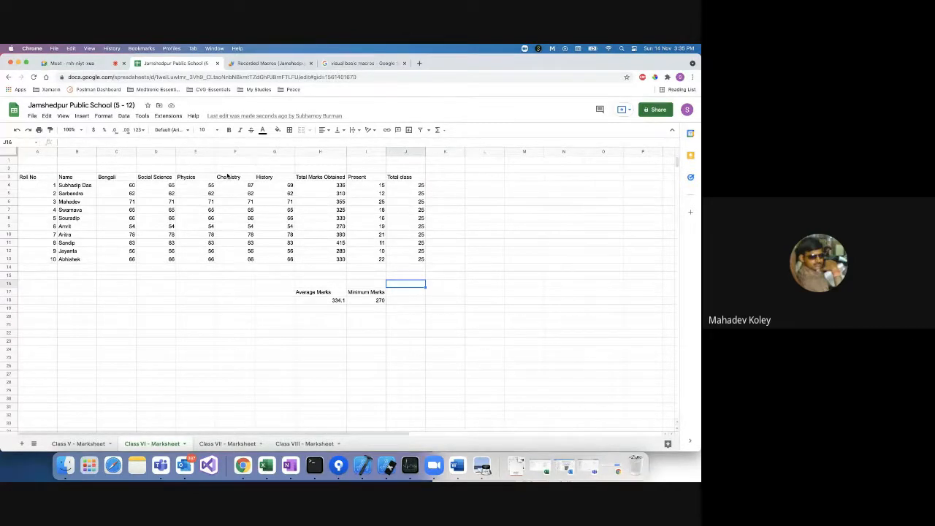
# Check the Macros list without running anything, then return to the Class VII marksheet.
pyautogui.click(168, 116)
pyautogui.moveTo(177, 146)
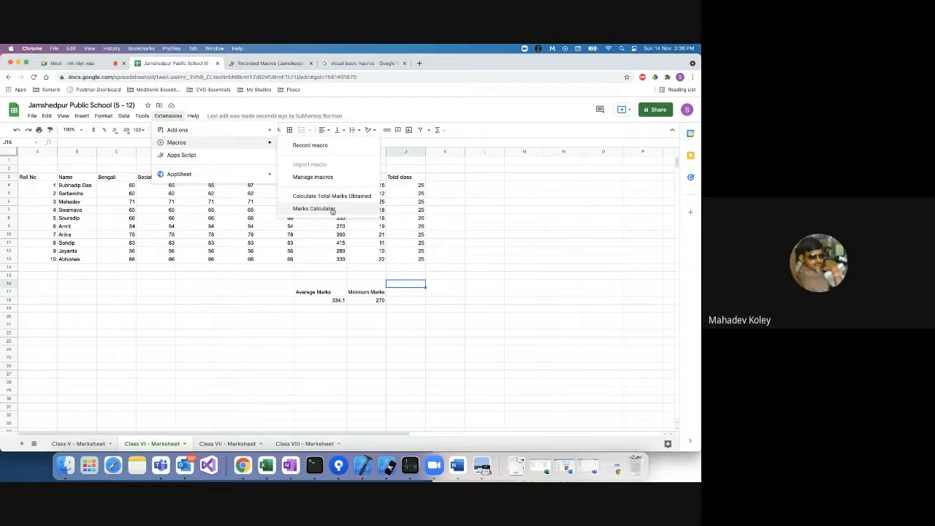
pyautogui.click(371, 278)
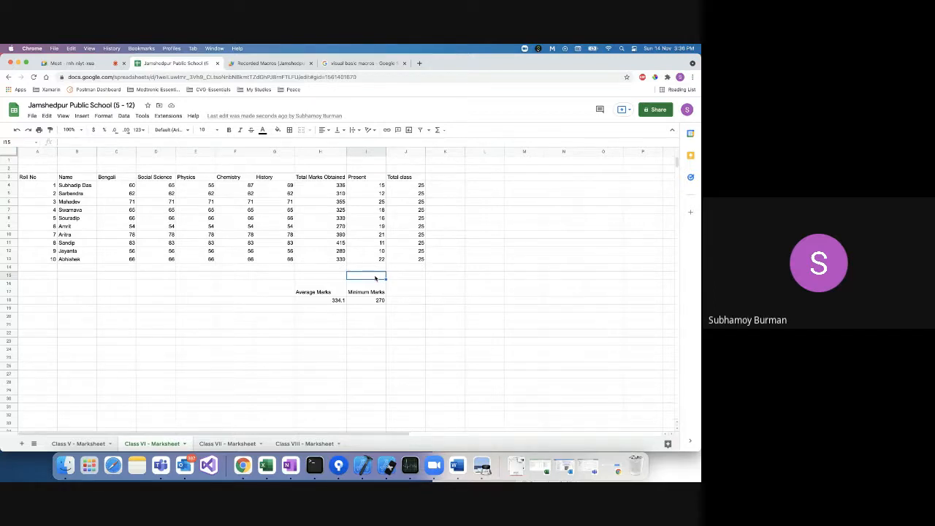
pyautogui.click(227, 444)
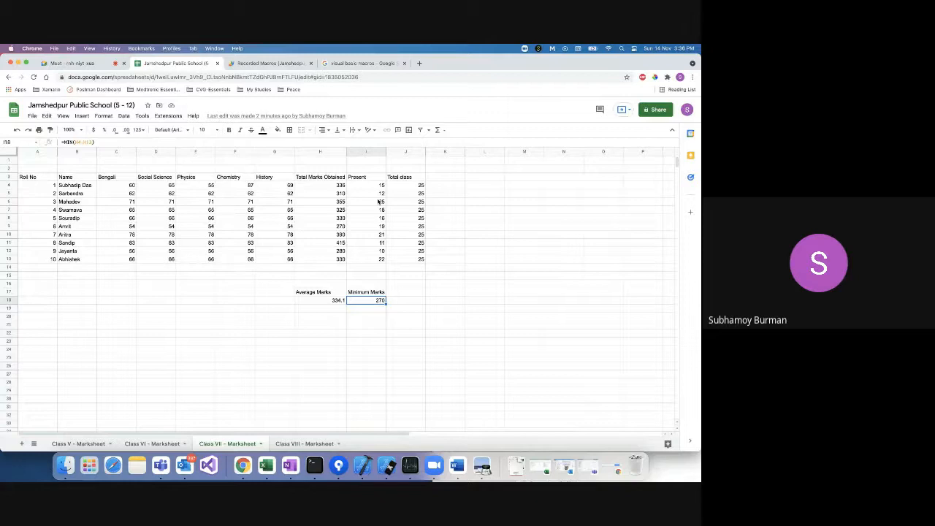
# On Class V, append 'percentage of attendance' to the request text in cell A1.
pyautogui.click(292, 444)
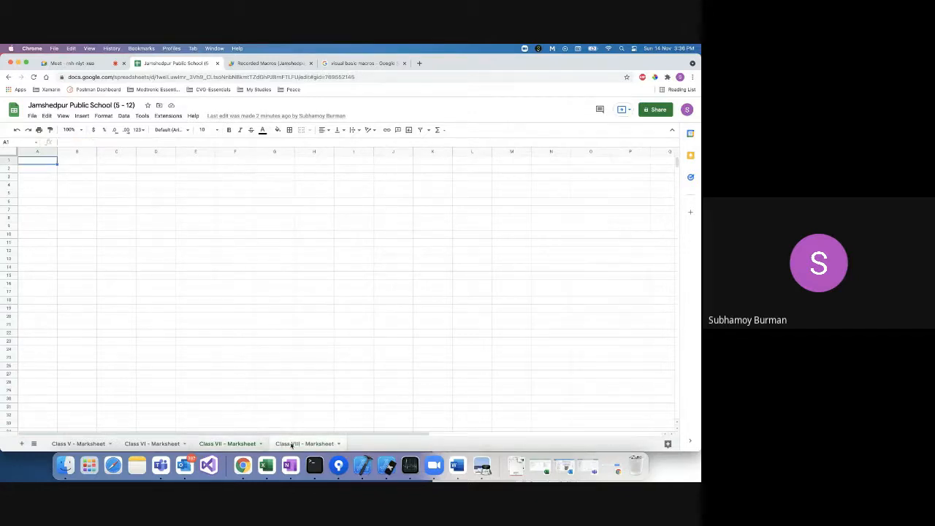
pyautogui.click(222, 445)
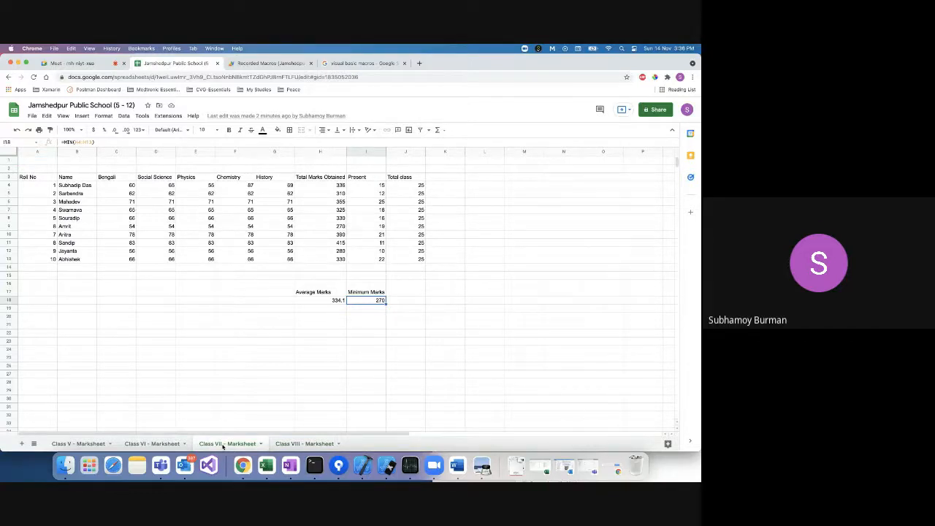
pyautogui.click(93, 445)
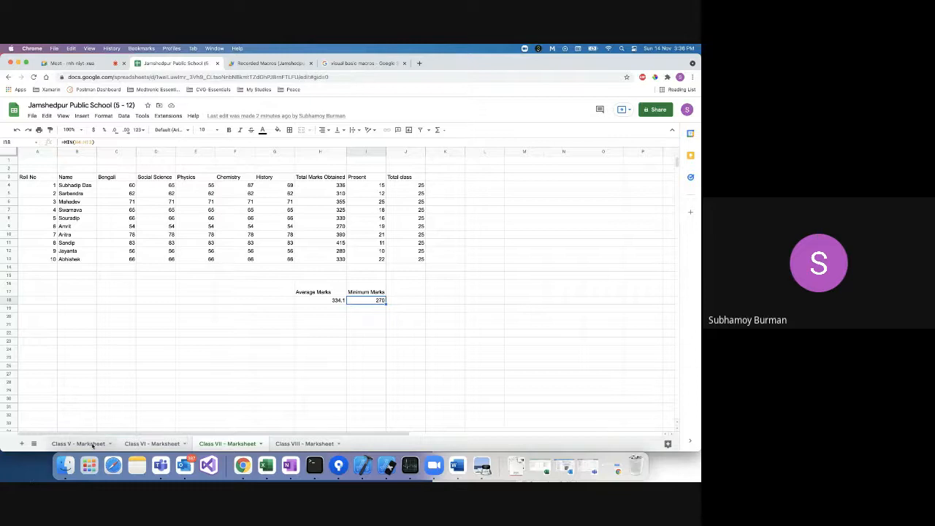
pyautogui.click(401, 165)
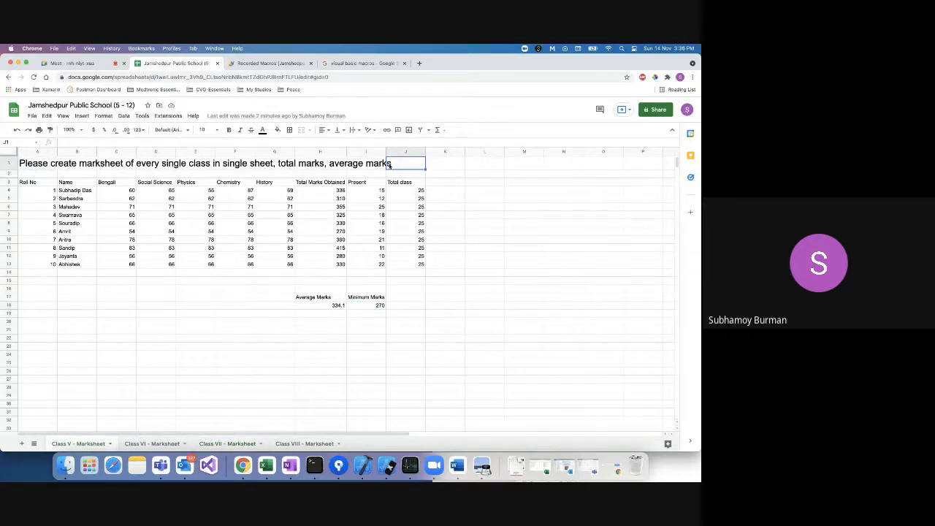
pyautogui.click(57, 165)
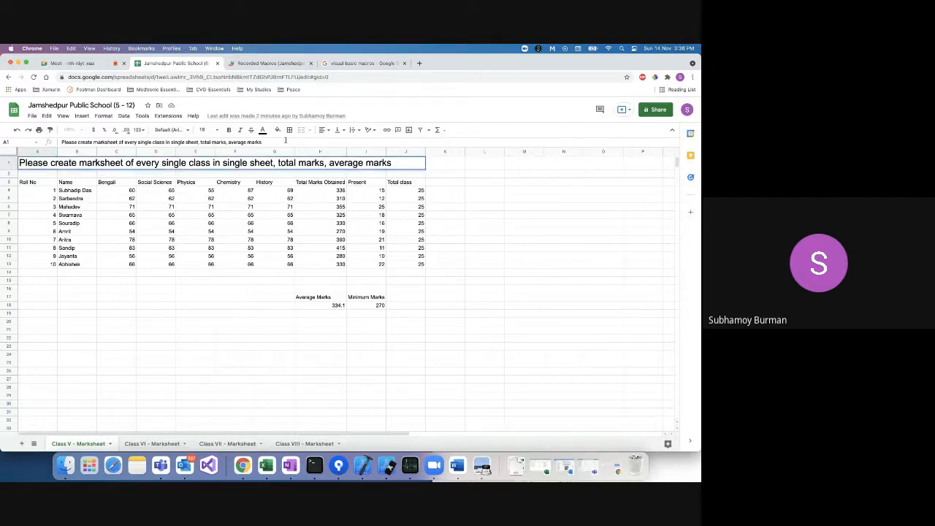
pyautogui.write('percentage of a')
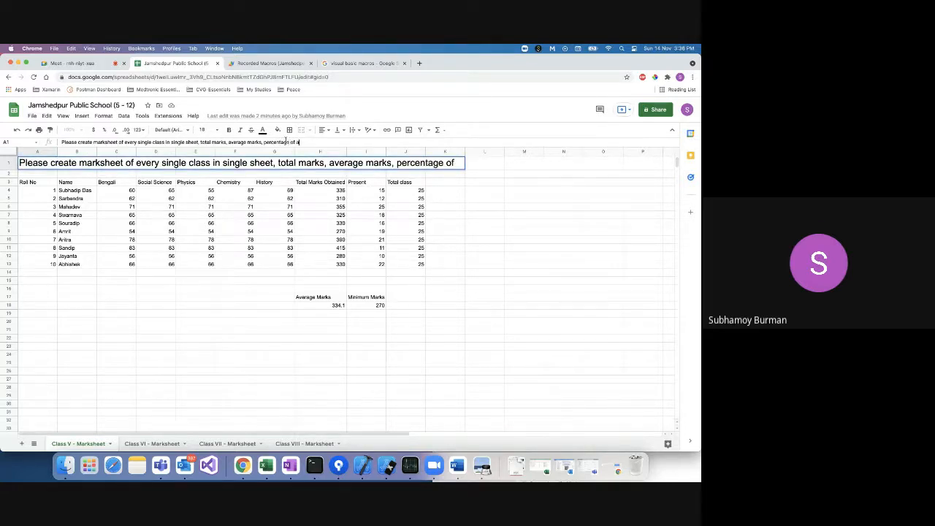
pyautogui.write('ttaendance')
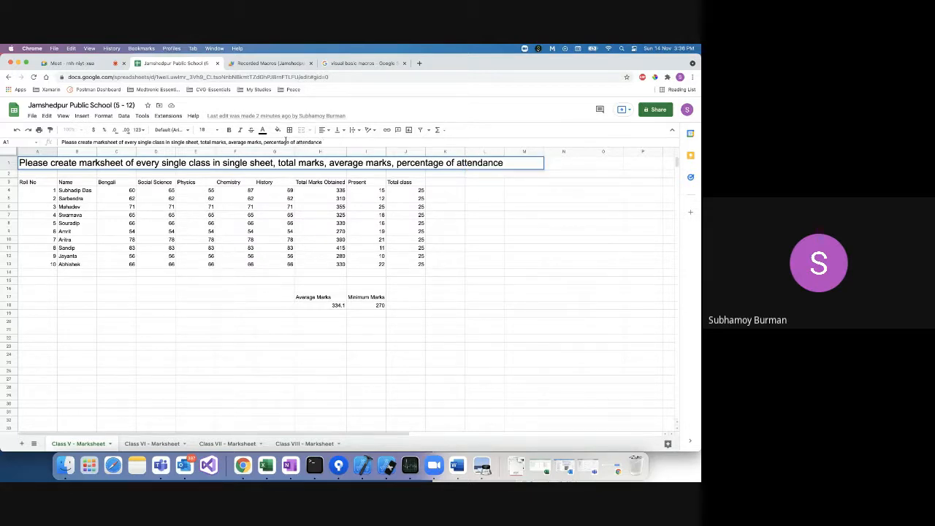
pyautogui.click(447, 183)
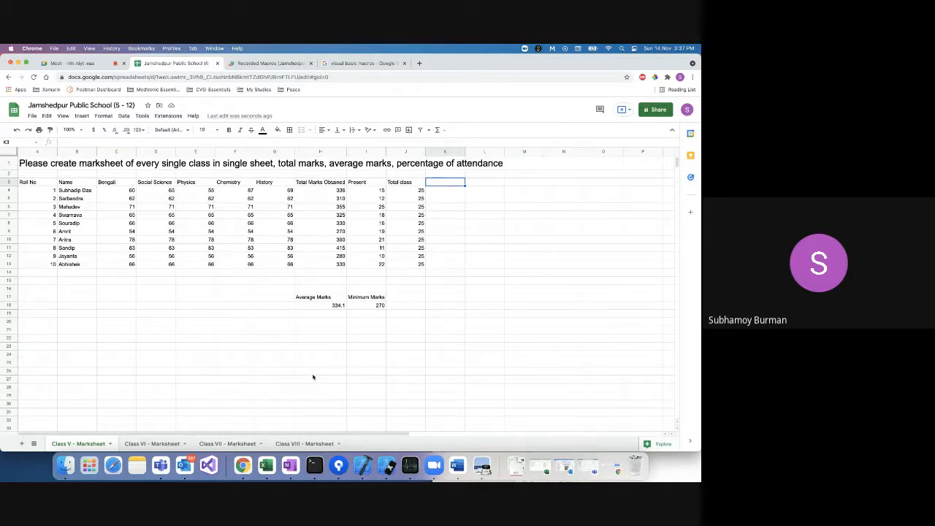
# Copy the Class VII marks table A3:J13 into cell A3 of Class VIII.
pyautogui.click(296, 444)
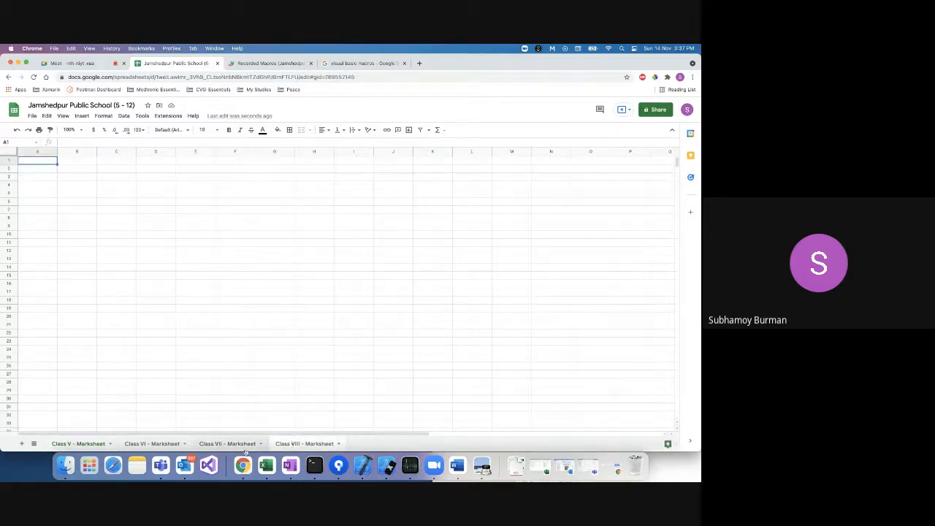
pyautogui.click(300, 444)
pyautogui.click(43, 178)
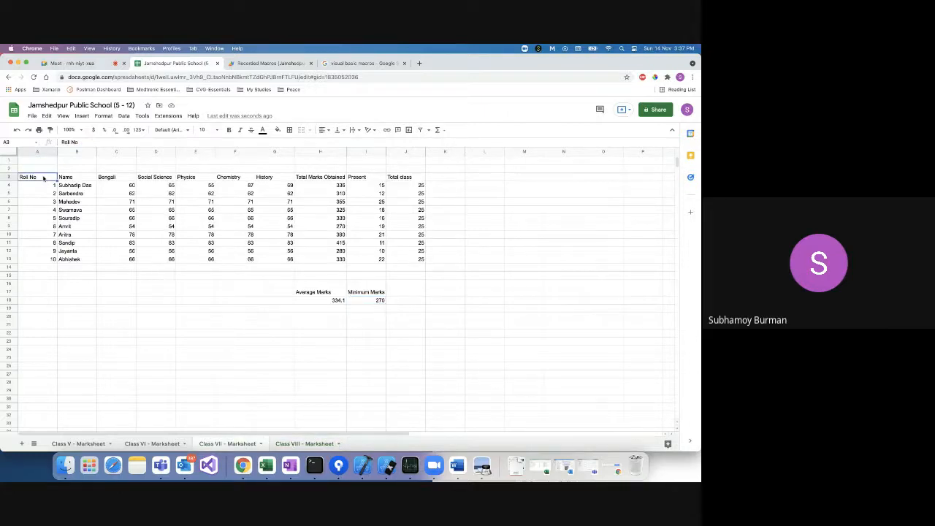
pyautogui.keyDown('shift'); pyautogui.click(414, 259); pyautogui.keyUp('shift')
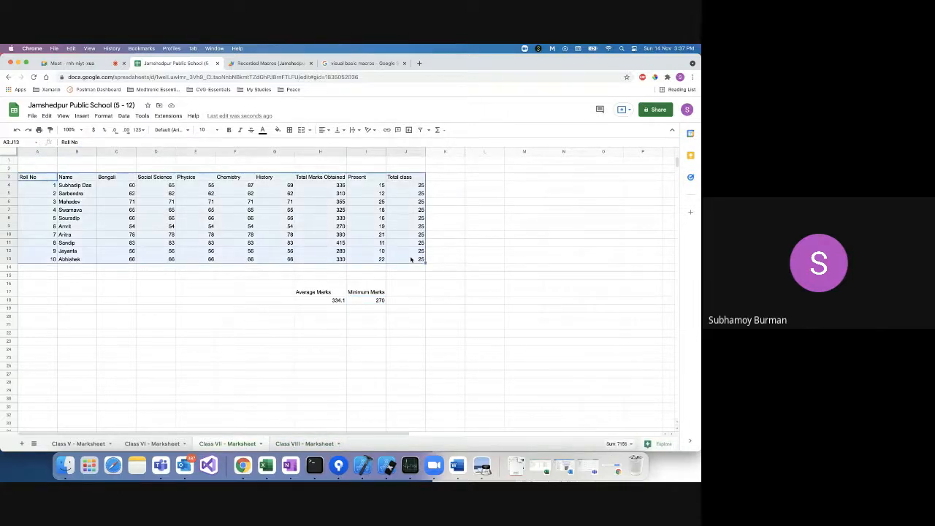
pyautogui.press('super+c')
pyautogui.click(300, 444)
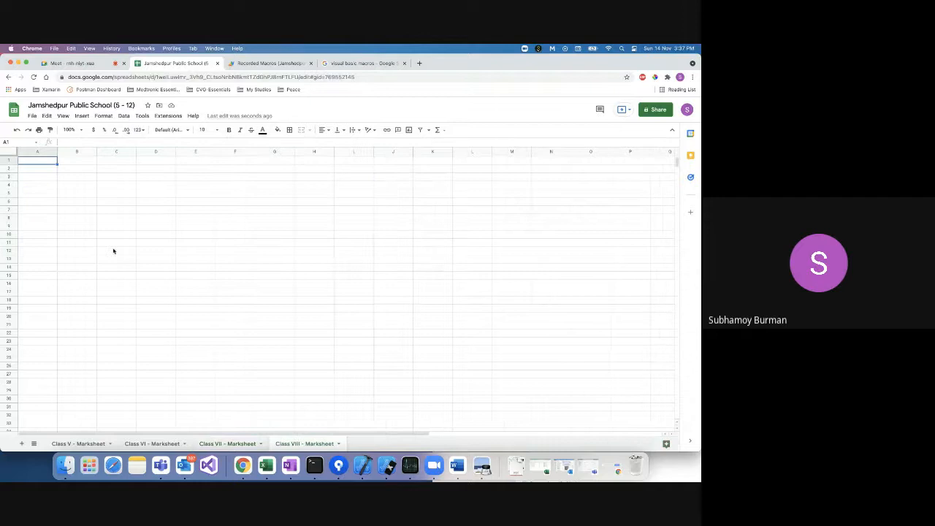
pyautogui.click(43, 178)
pyautogui.press('super+v')
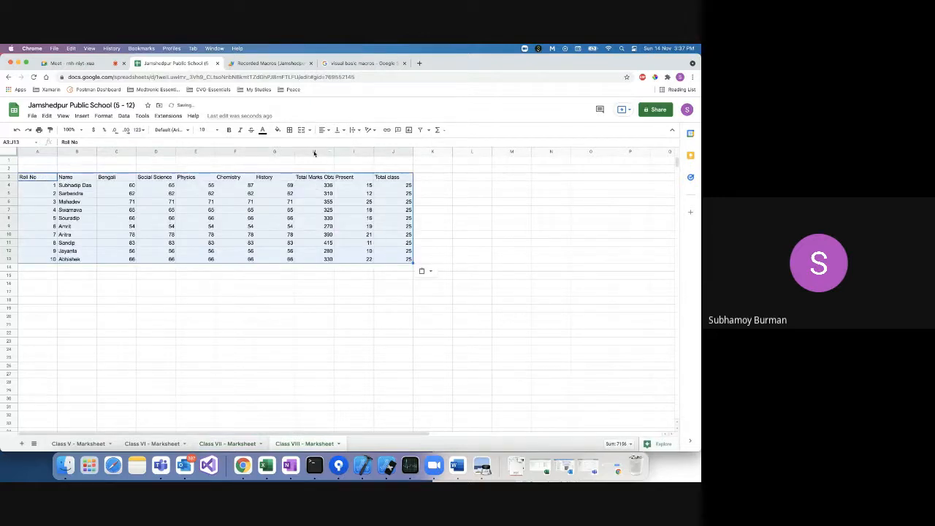
# Delete column H (Total Marks Obtained) on Class VIII, then go to Class V.
pyautogui.click(313, 151)
pyautogui.rightClick(314, 151)
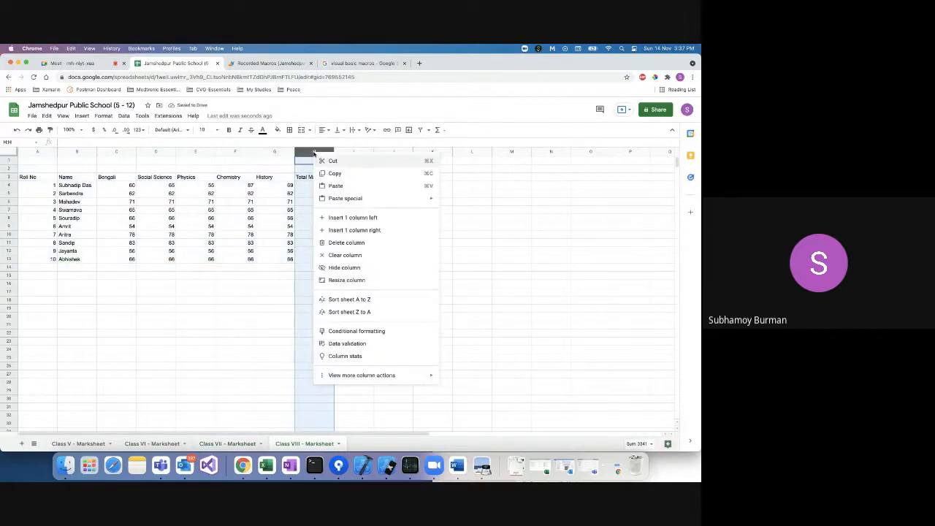
pyautogui.click(341, 243)
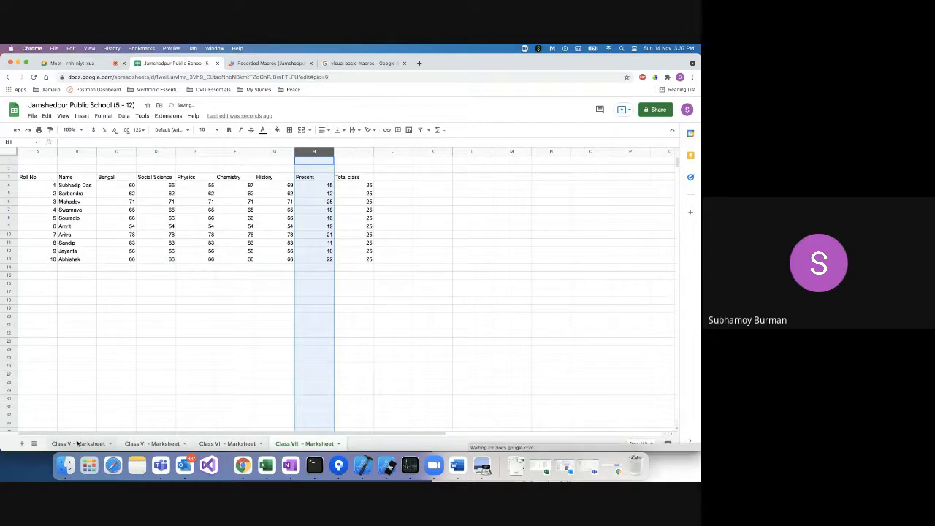
pyautogui.click(78, 443)
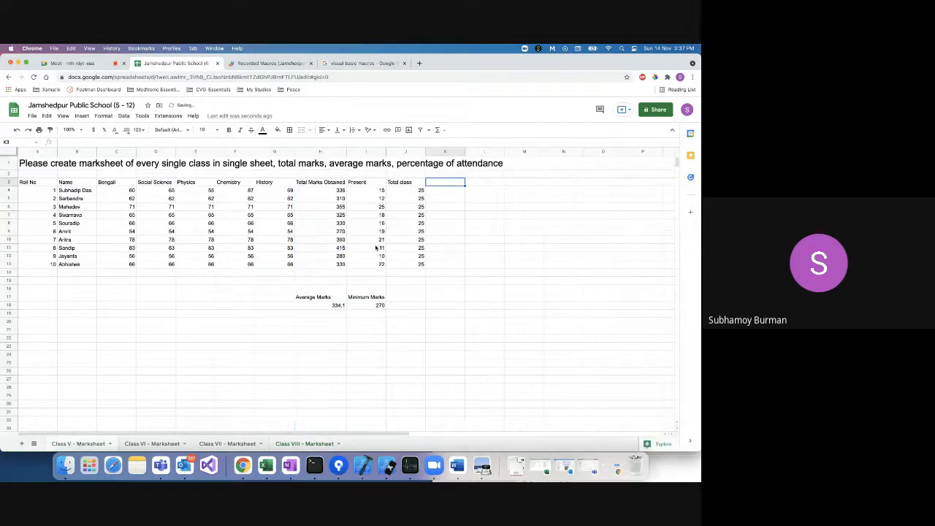
# Start recording a new macro via Extensions > Macros > Record macro.
pyautogui.doubleClick(442, 184)
pyautogui.write('Att')
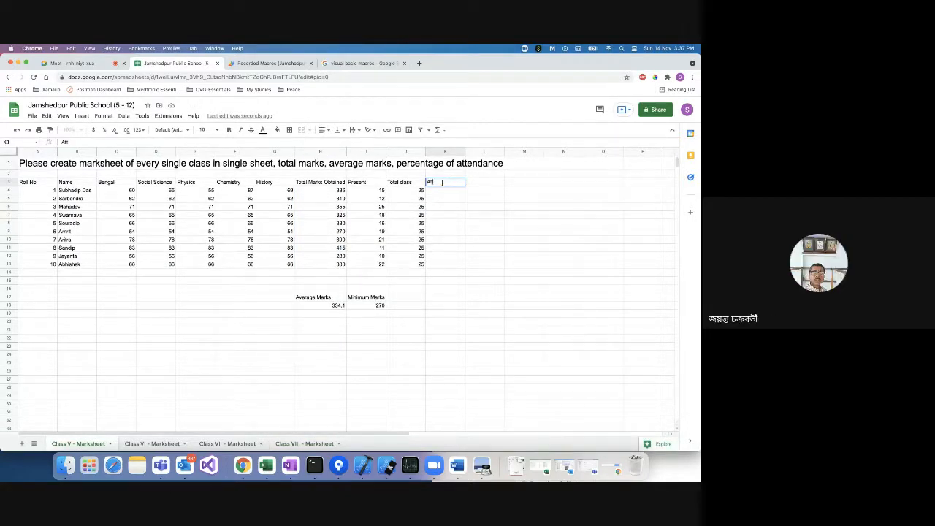
pyautogui.write('en')
pyautogui.press('BackSpace')
pyautogui.press('BackSpace')
pyautogui.press('BackSpace')
pyautogui.press('BackSpace')
pyautogui.press('BackSpace')
pyautogui.press('Escape')
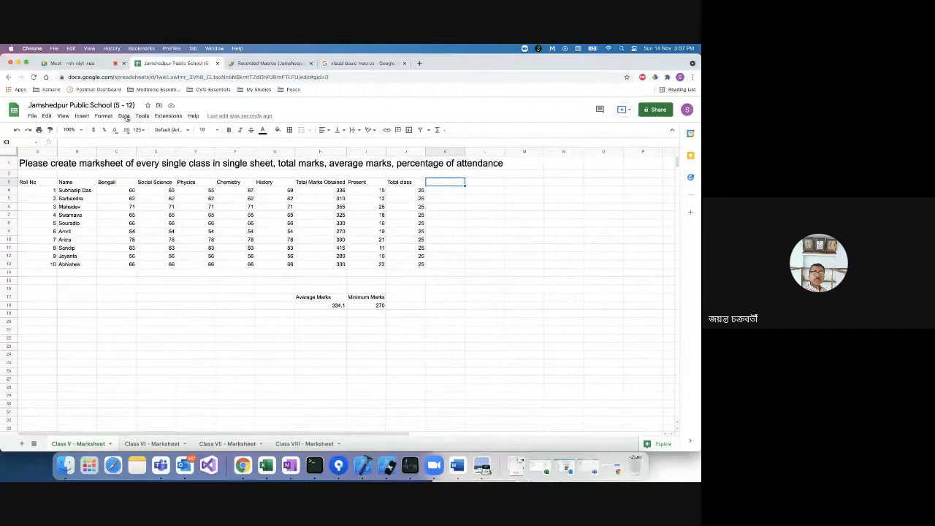
pyautogui.click(161, 118)
pyautogui.moveTo(177, 143)
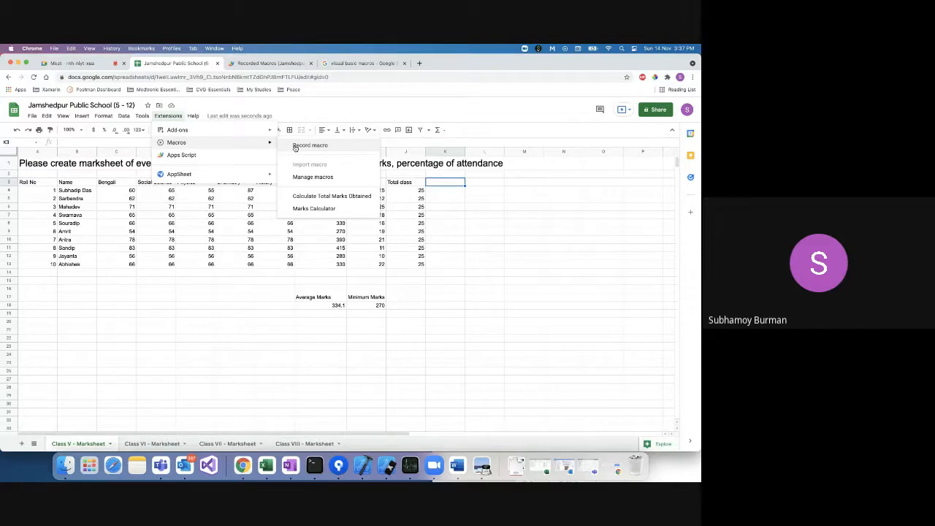
pyautogui.click(168, 116)
pyautogui.click(168, 117)
pyautogui.click(301, 144)
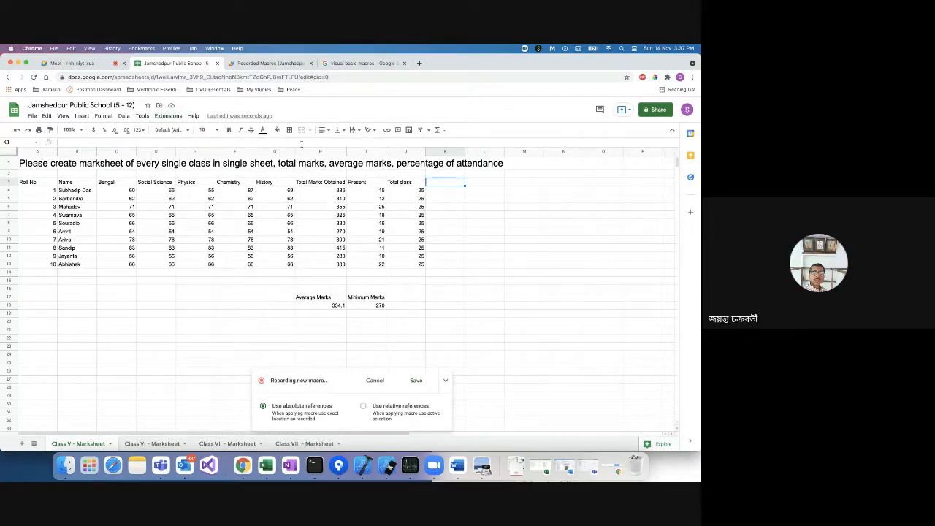
# Add the header 'Attendance Percentage' in K3 and widen column K to fit.
pyautogui.doubleClick(443, 182)
pyautogui.write('Attendac')
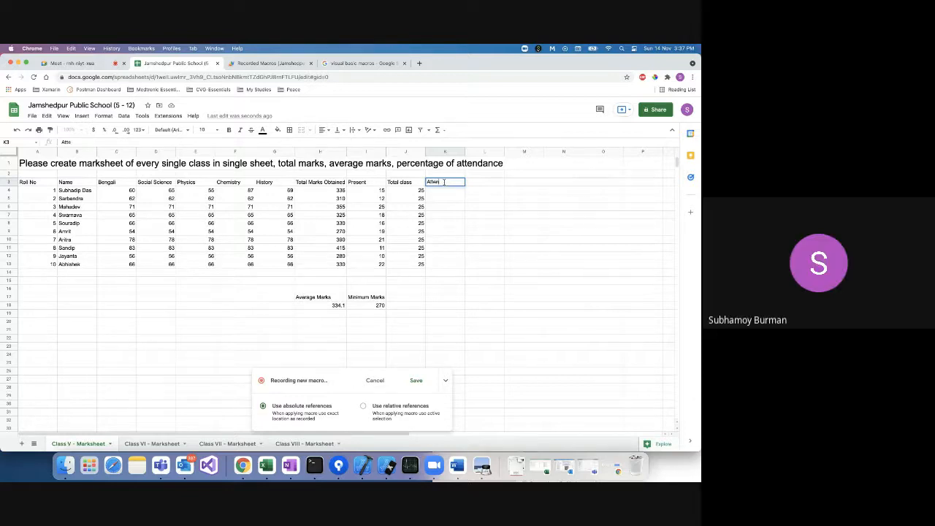
pyautogui.press('BackSpace')
pyautogui.write('nce')
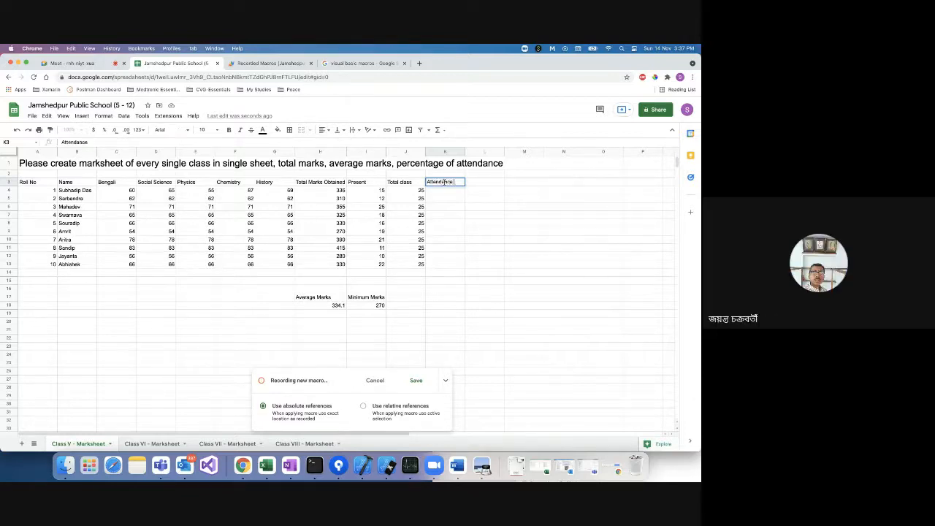
pyautogui.write(' Percentage')
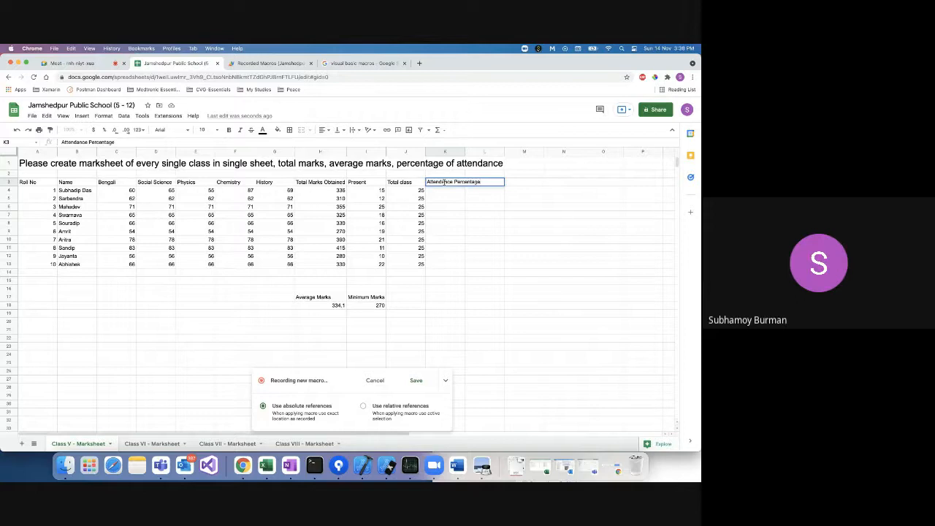
pyautogui.click(451, 223)
pyautogui.moveTo(465, 151); pyautogui.dragTo(489, 152)
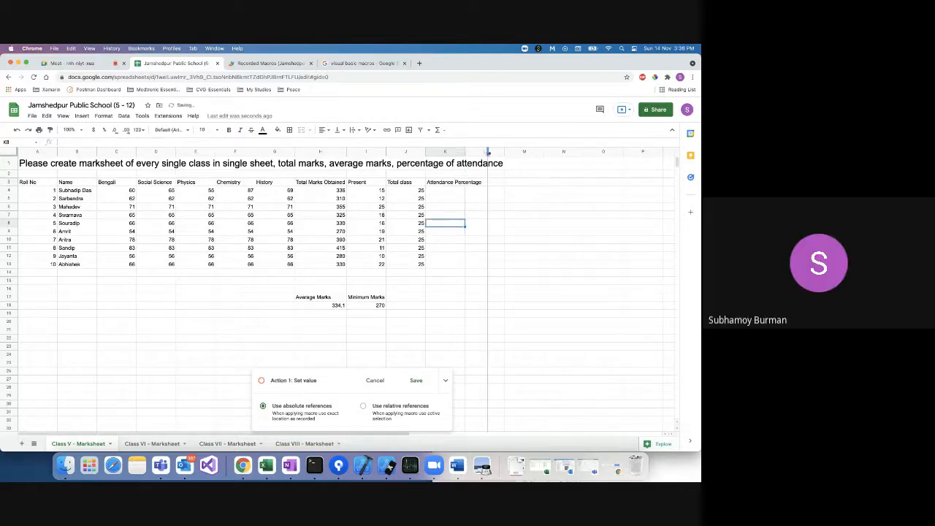
# Enter =I4/J4*100 in K4 (giving 60) and accept autofill down column K.
pyautogui.click(438, 192)
pyautogui.write('=')
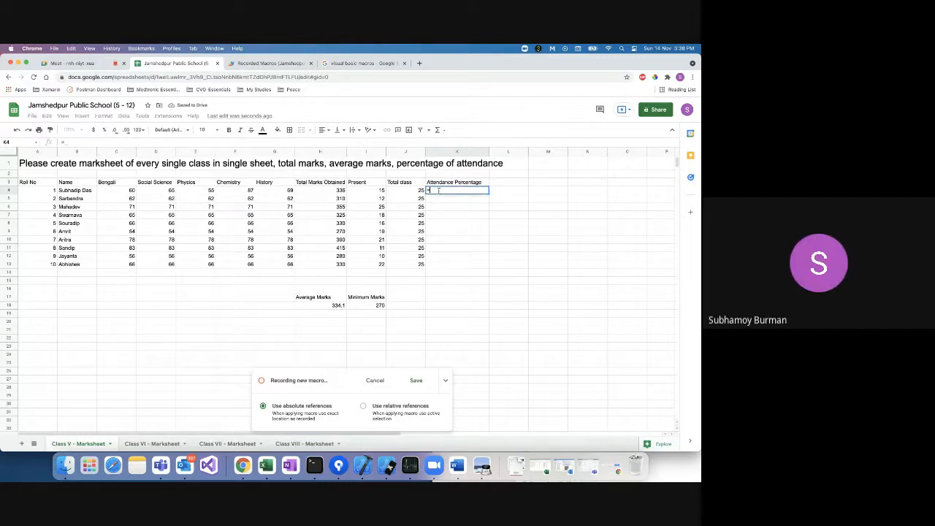
pyautogui.write('I4/J4')
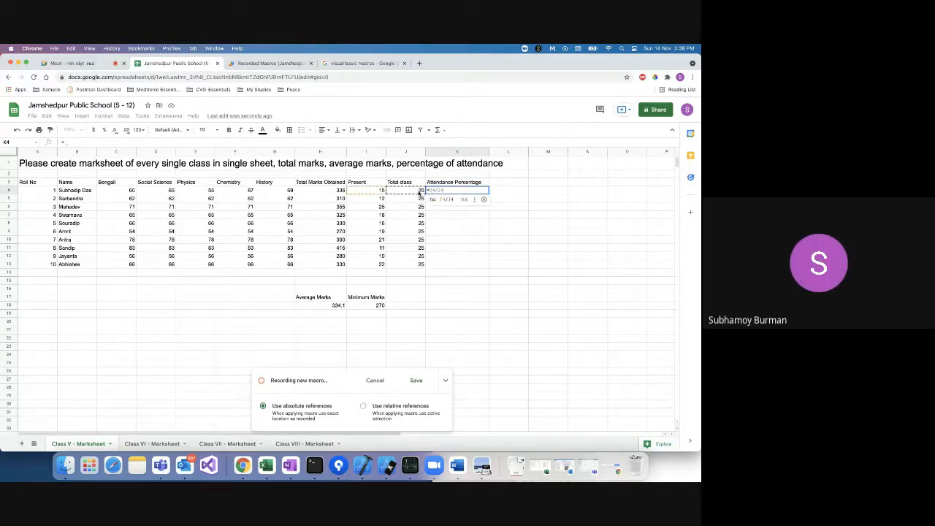
pyautogui.press('BackSpace')
pyautogui.press('BackSpace')
pyautogui.press('BackSpace')
pyautogui.press('BackSpace')
pyautogui.press('BackSpace')
pyautogui.write('(')
pyautogui.press('Left')
pyautogui.press('Right')
pyautogui.press('Right')
pyautogui.press('Right')
pyautogui.press('Right')
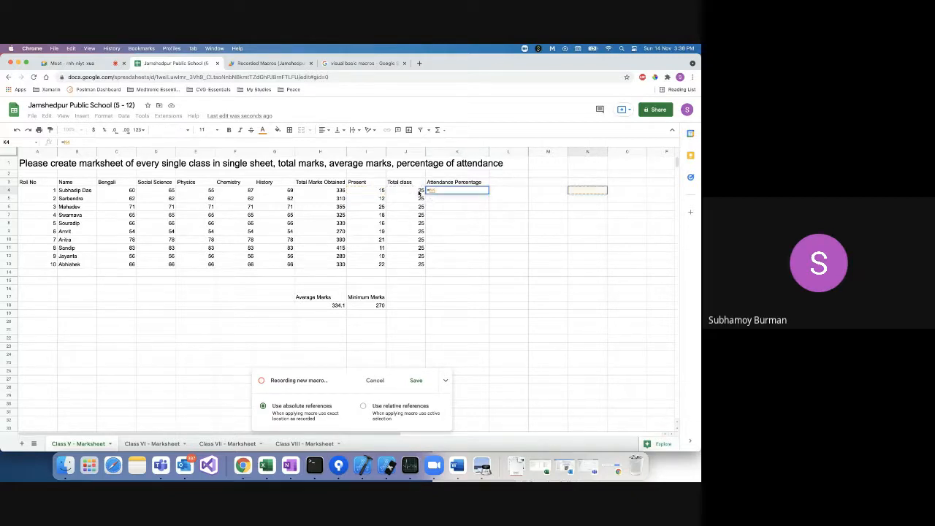
pyautogui.press('Left')
pyautogui.press('Left')
pyautogui.press('Left')
pyautogui.write('/J4')
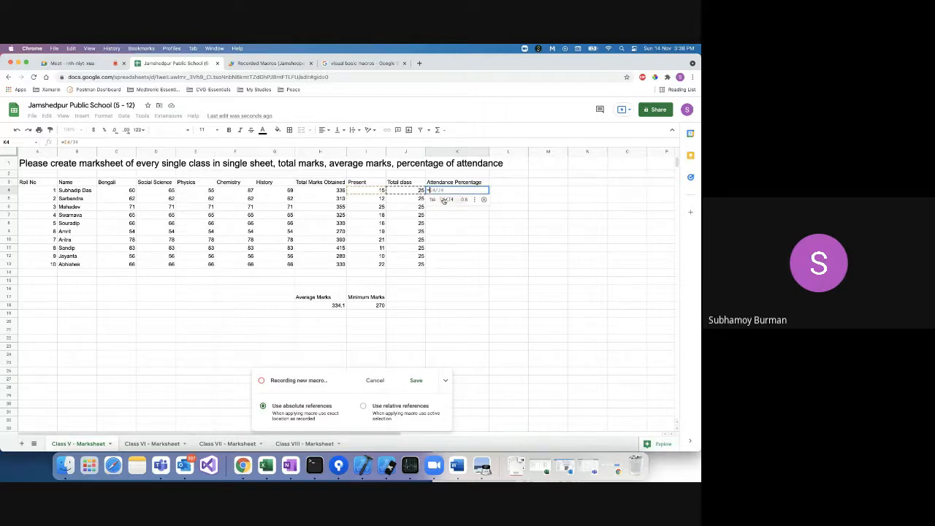
pyautogui.click(444, 199)
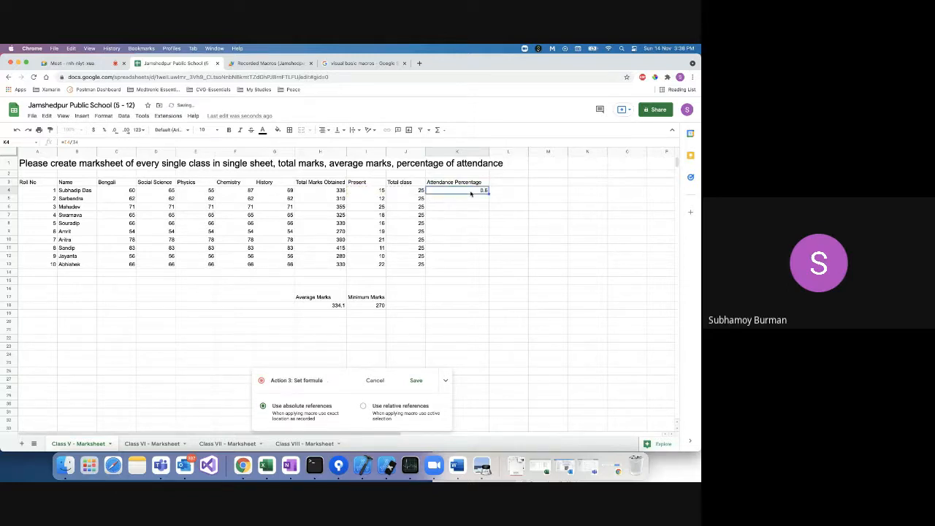
pyautogui.click(107, 141)
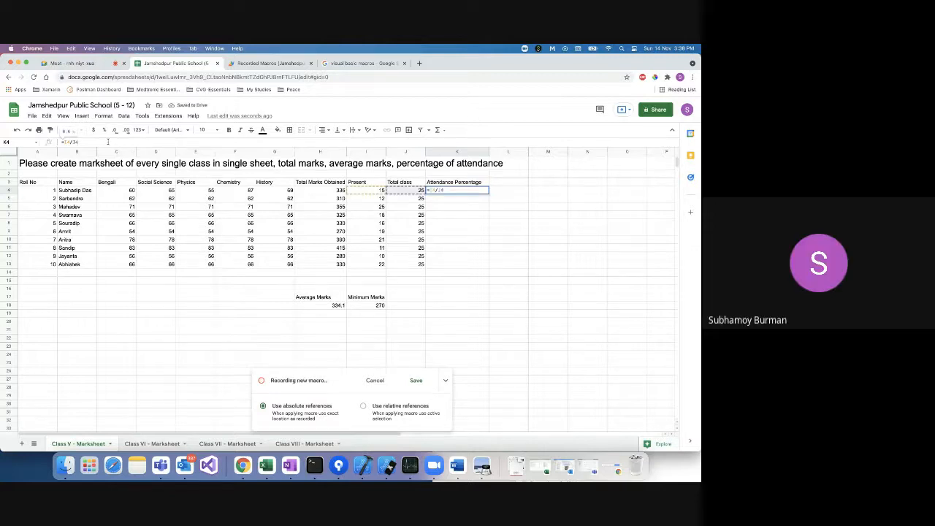
pyautogui.write('*100')
pyautogui.press('Return')
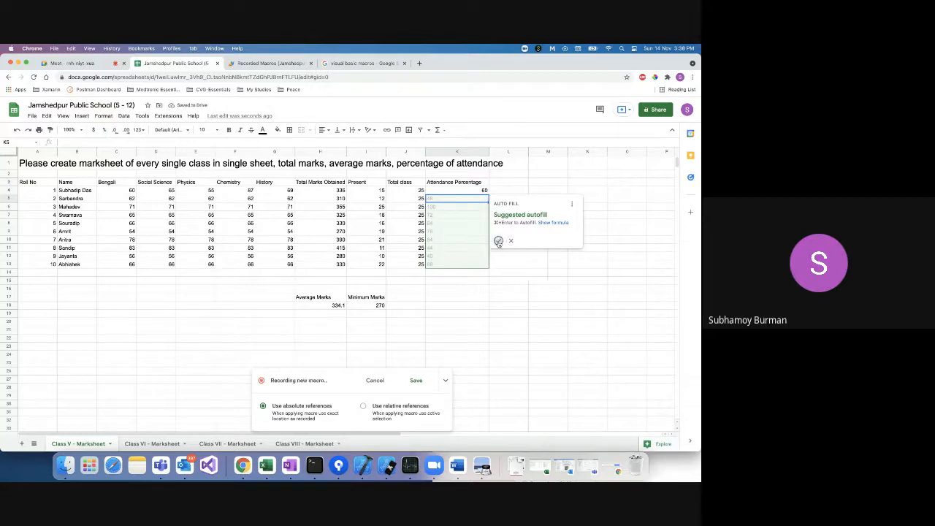
pyautogui.click(498, 241)
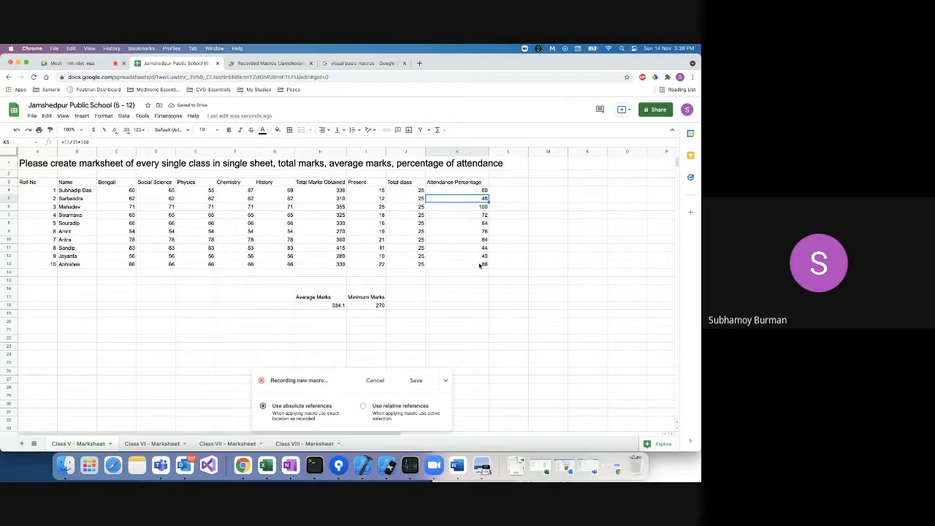
# Type the label 'Average attendance' in cell K17.
pyautogui.click(458, 299)
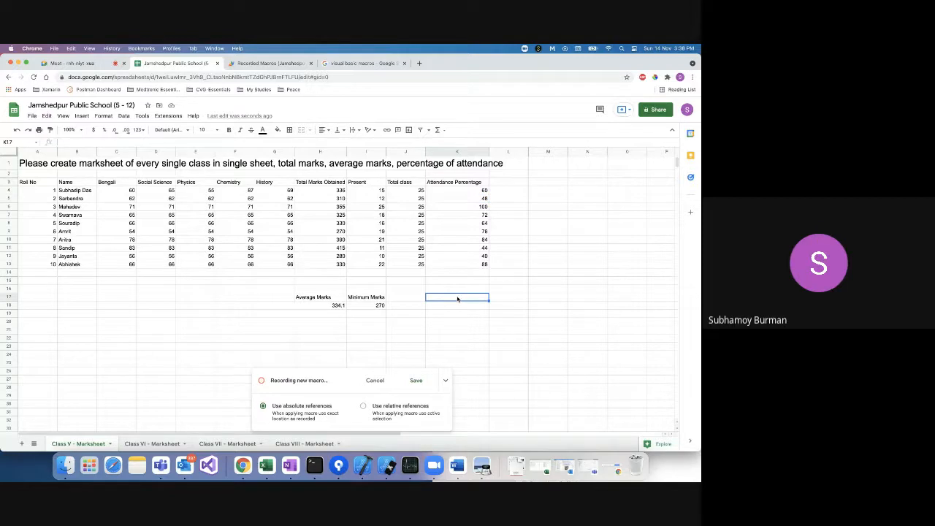
pyautogui.write('Average attendance')
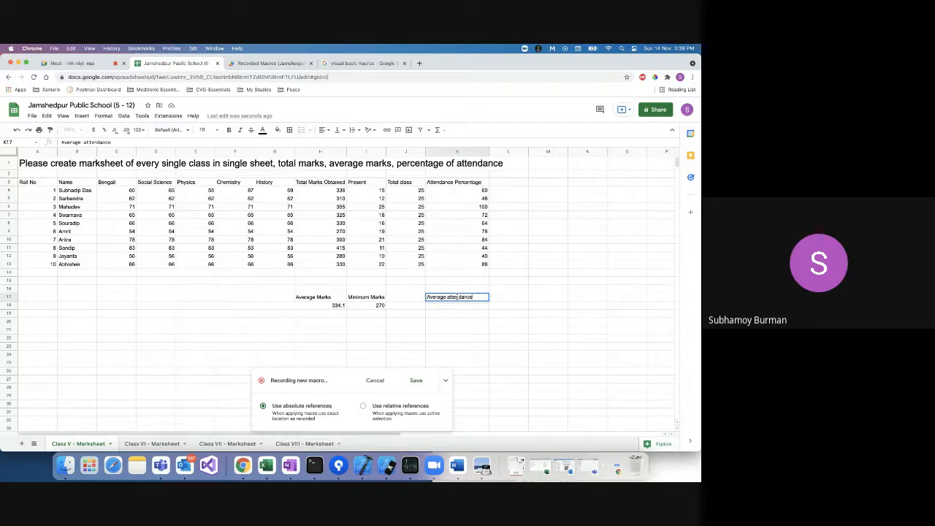
pyautogui.click(451, 306)
# Enter =AVERAGE(K4:K13) in K18, giving 67.6, and stop the macro recording.
pyautogui.write('=')
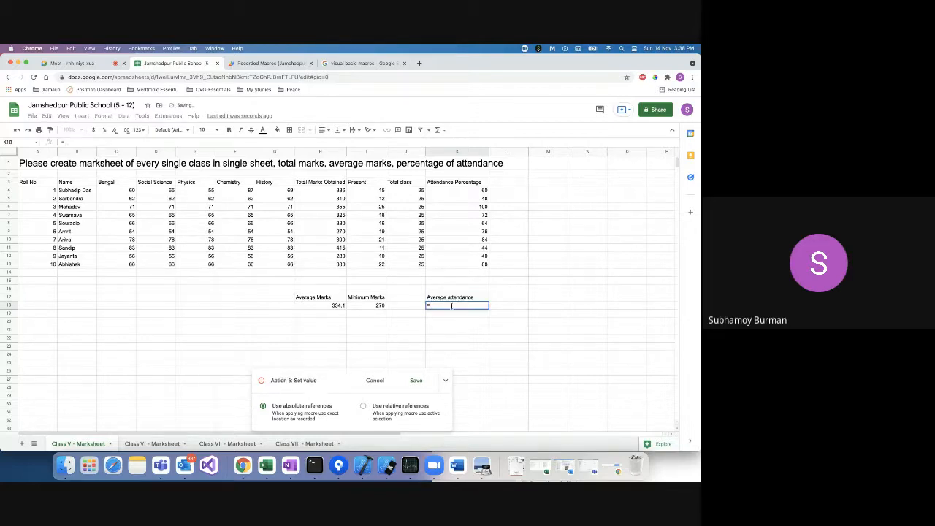
pyautogui.write('ave')
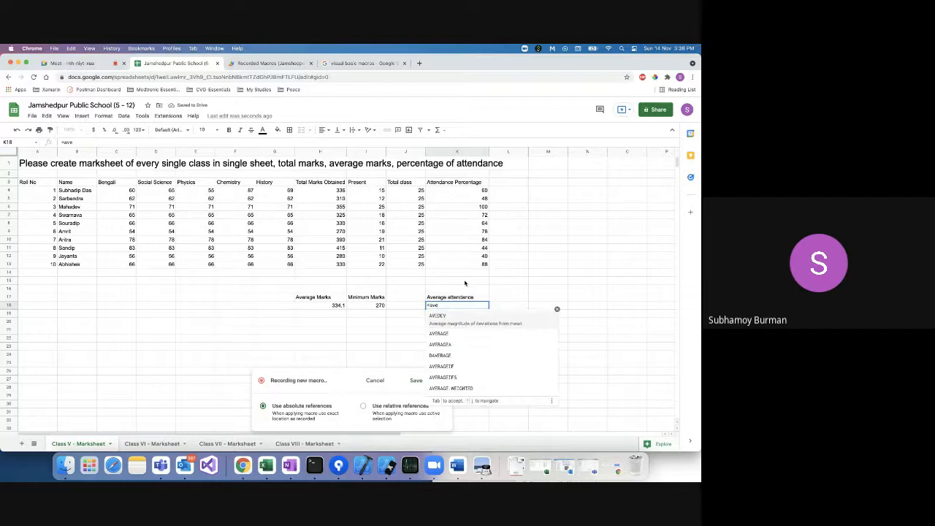
pyautogui.press('Tab')
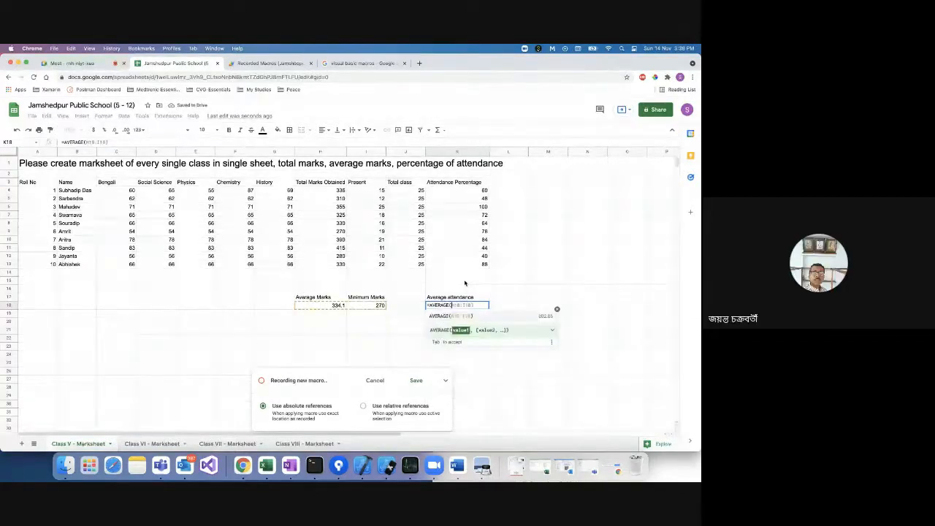
pyautogui.click(474, 194)
pyautogui.moveTo(474, 194); pyautogui.dragTo(471, 264)
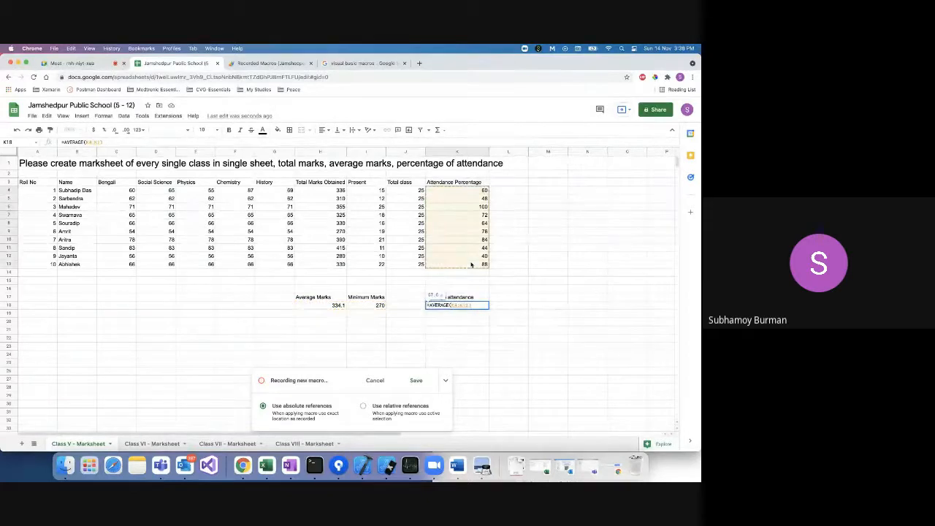
pyautogui.press('Return')
pyautogui.click(477, 305)
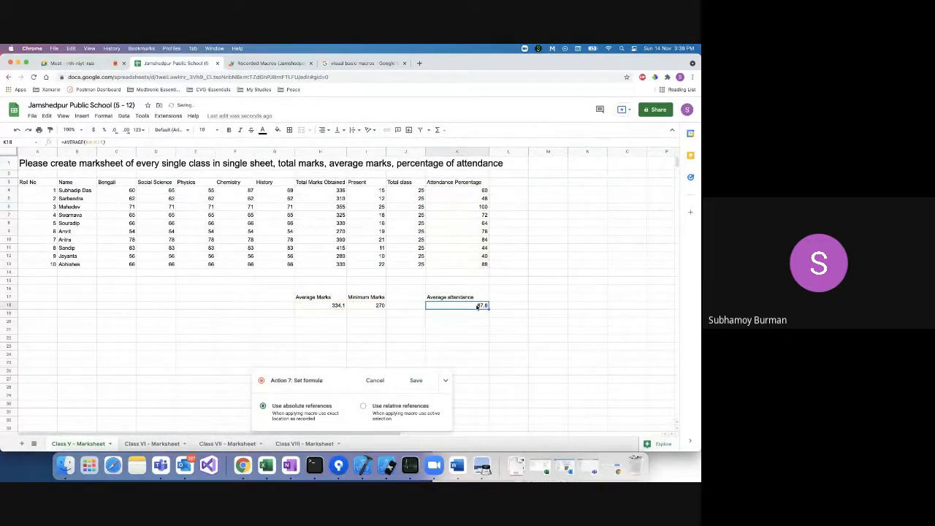
pyautogui.click(415, 380)
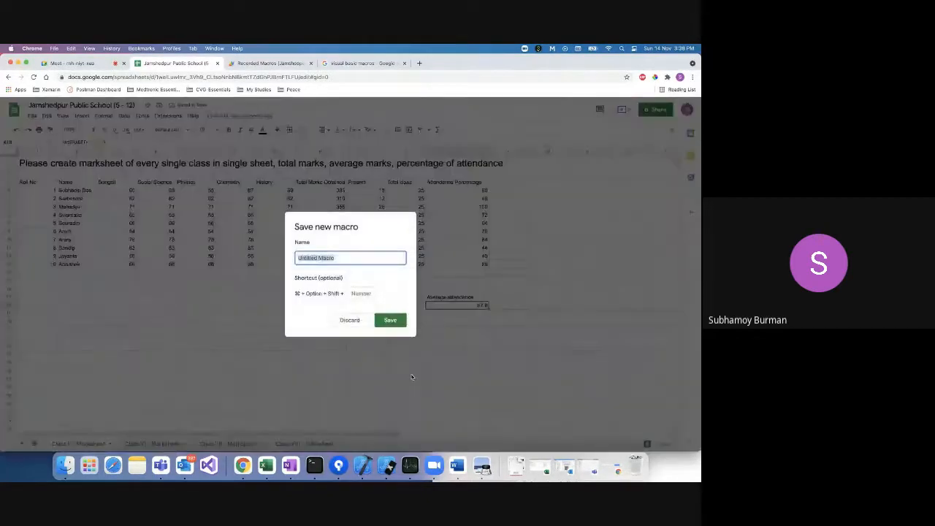
# Name the recorded macro 'Attendance calculation', correcting its spelling, and save it.
pyautogui.doubleClick(350, 260)
pyautogui.tripleClick(350, 260)
pyautogui.write('Attenda')
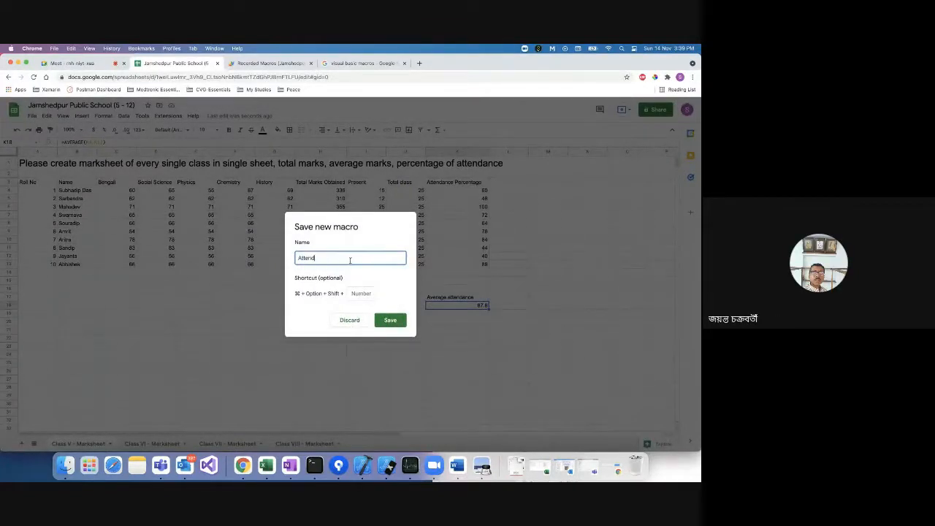
pyautogui.press('BackSpace')
pyautogui.press('BackSpace')
pyautogui.press('BackSpace')
pyautogui.write('Attanda')
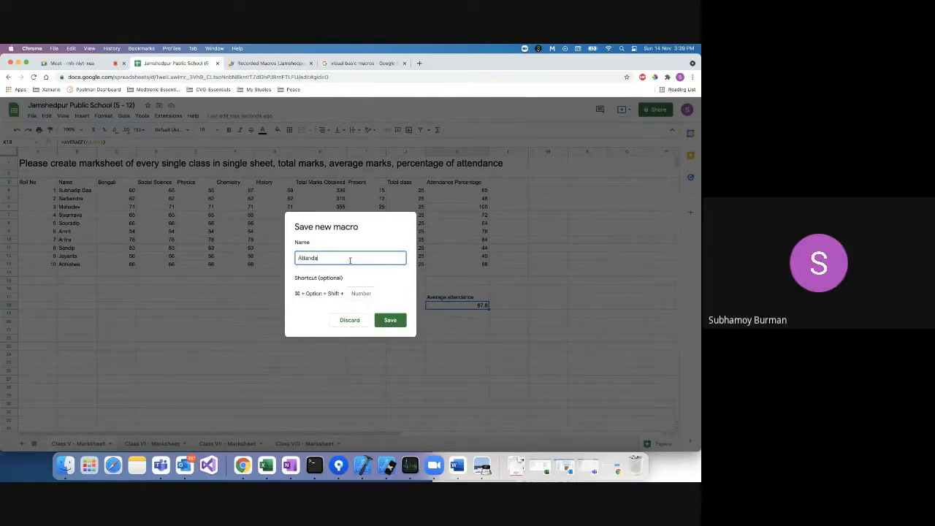
pyautogui.write('nce cal')
pyautogui.rightClick(323, 260)
pyautogui.click(338, 260)
pyautogui.write('l')
pyautogui.write('culation')
pyautogui.click(389, 320)
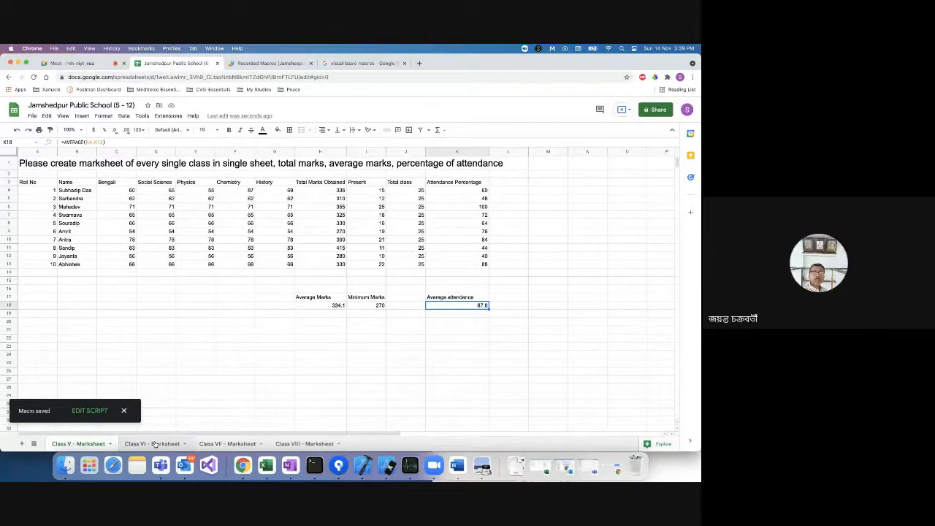
# Run the Attendance calculator macro on Class VI (average attendance 67.6), then return to Class V.
pyautogui.click(153, 443)
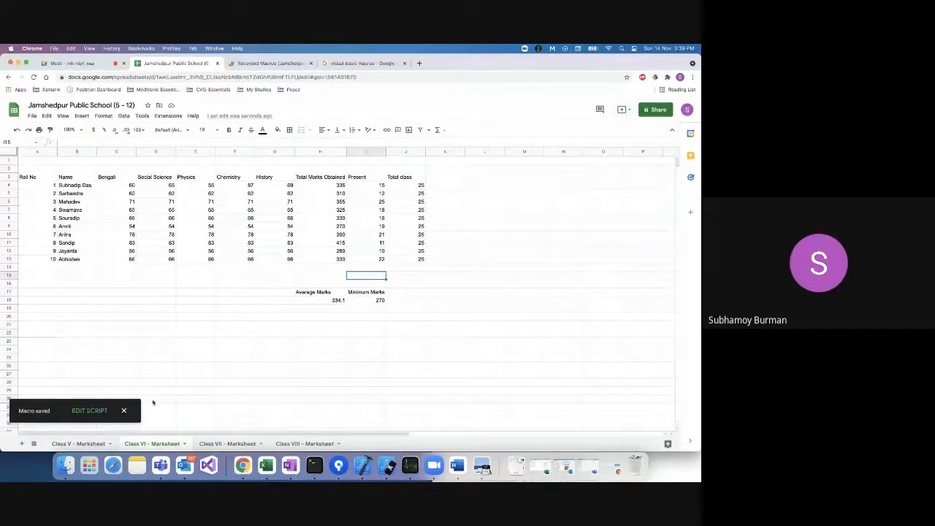
pyautogui.click(157, 117)
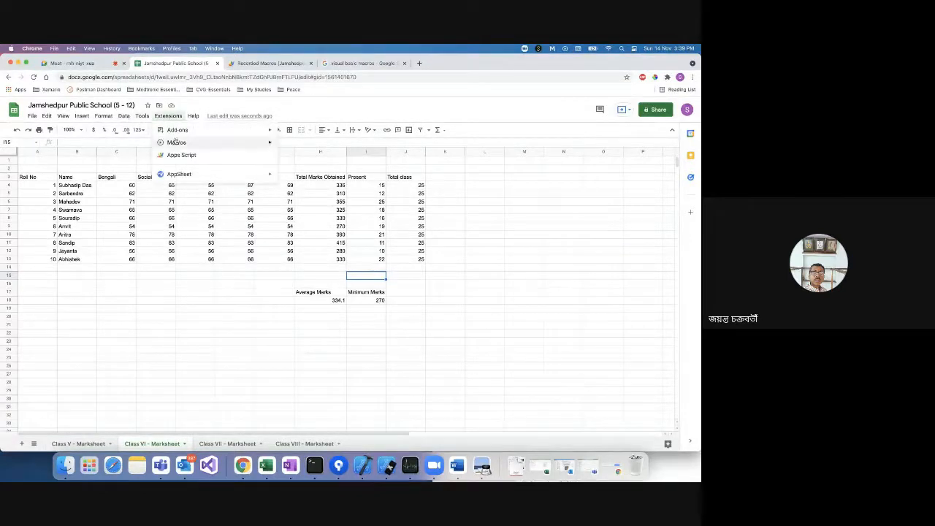
pyautogui.moveTo(176, 143)
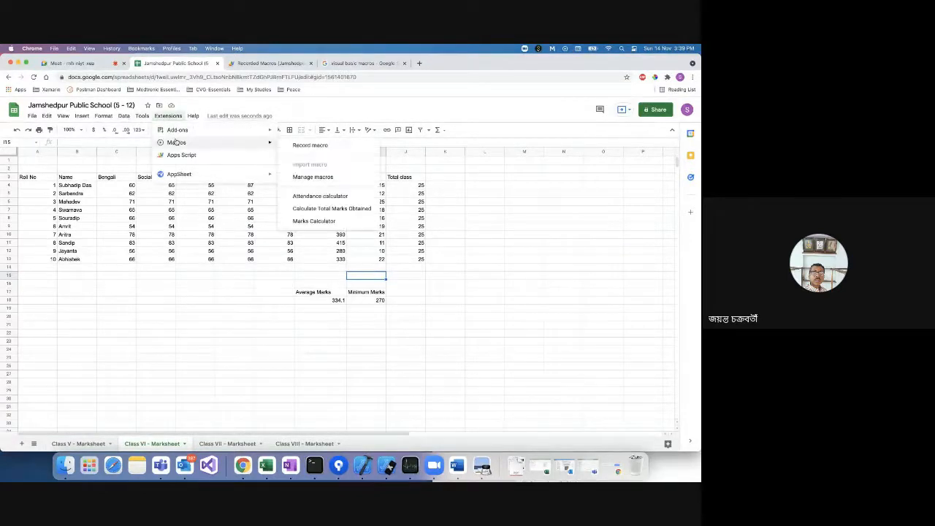
pyautogui.click(337, 197)
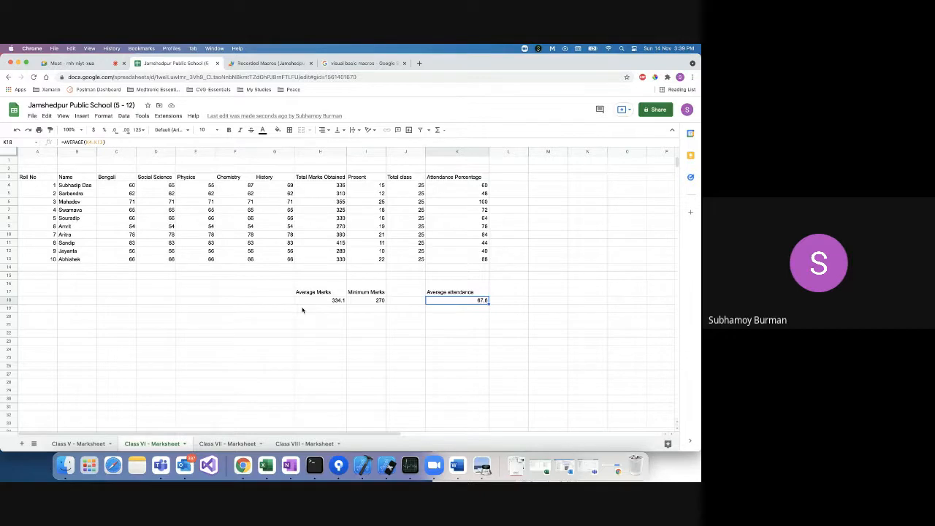
pyautogui.click(84, 443)
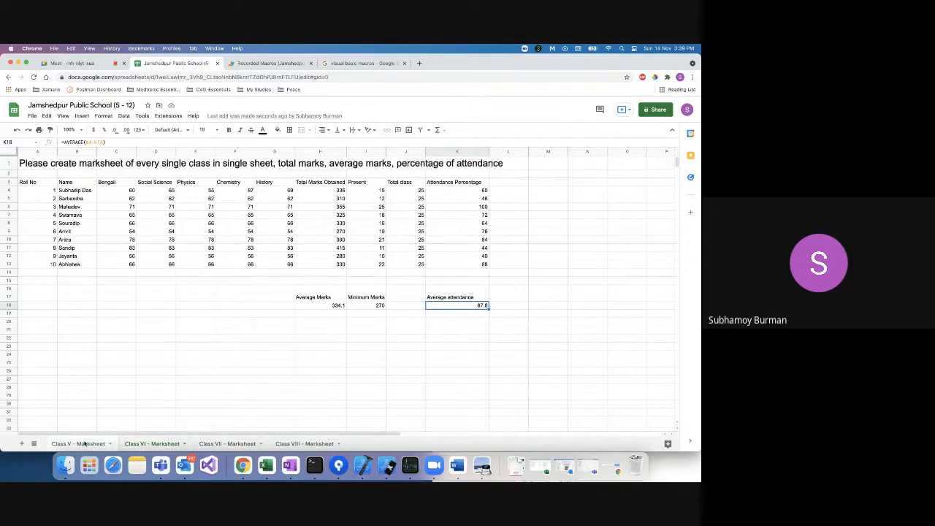
# Append ', Max total marks' to the Class V title request in A1.
pyautogui.click(509, 163)
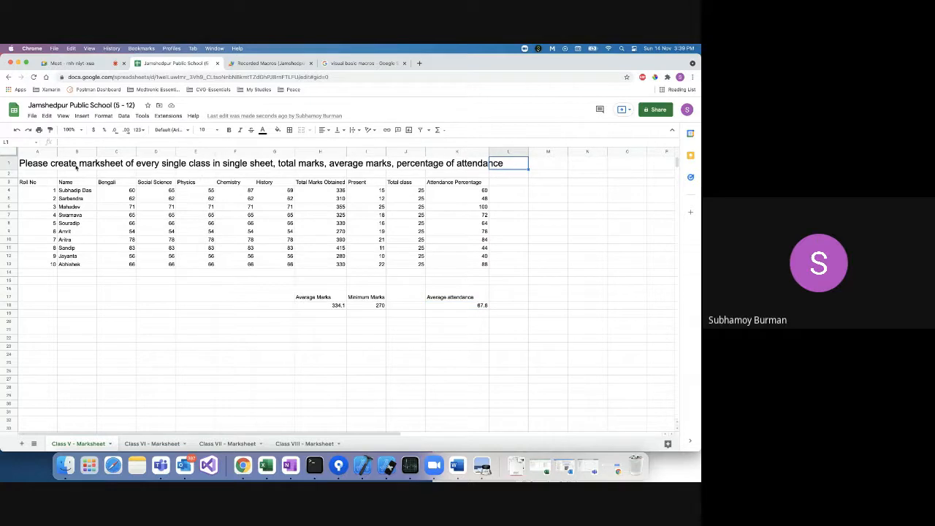
pyautogui.click(48, 166)
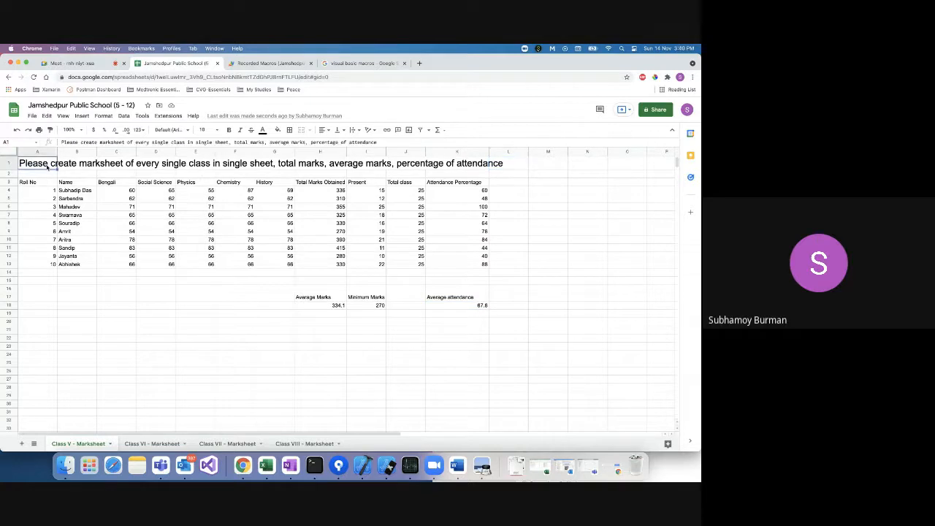
pyautogui.click(397, 144)
pyautogui.write('M')
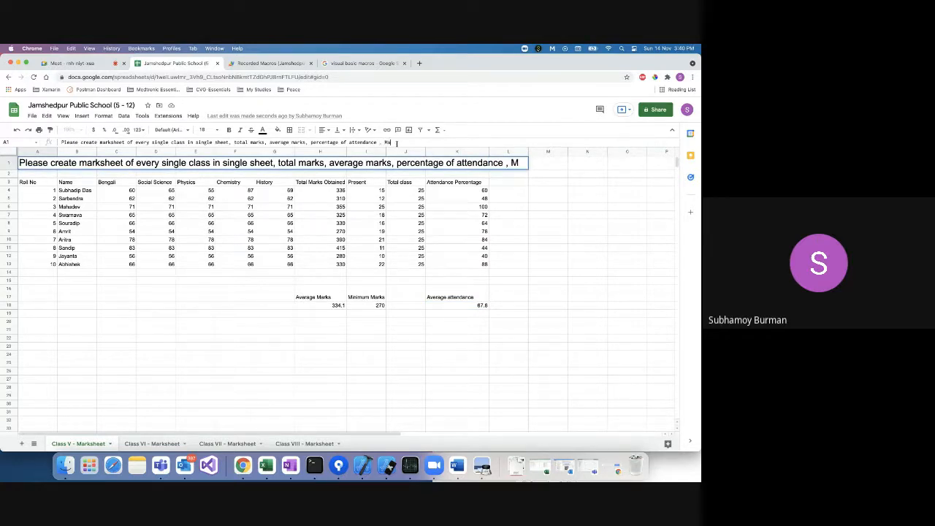
pyautogui.write('ax total marks')
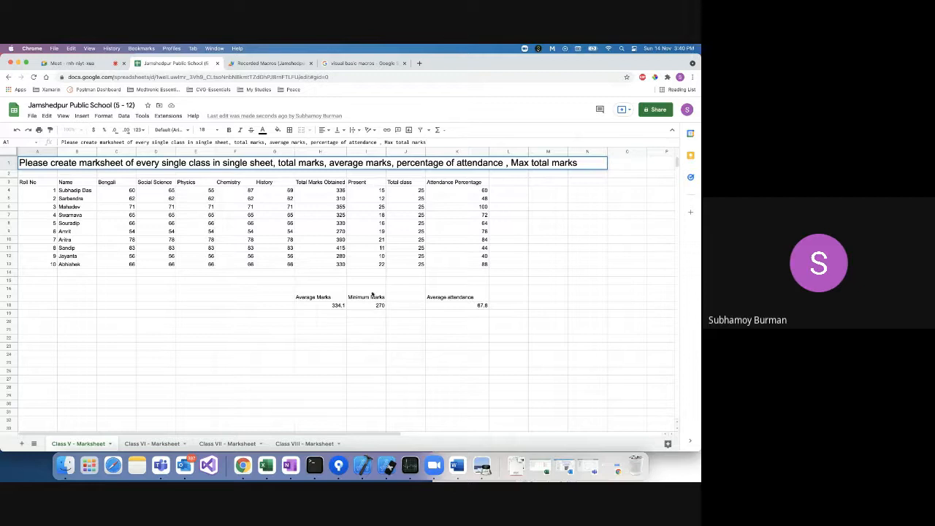
pyautogui.click(406, 322)
pyautogui.click(406, 299)
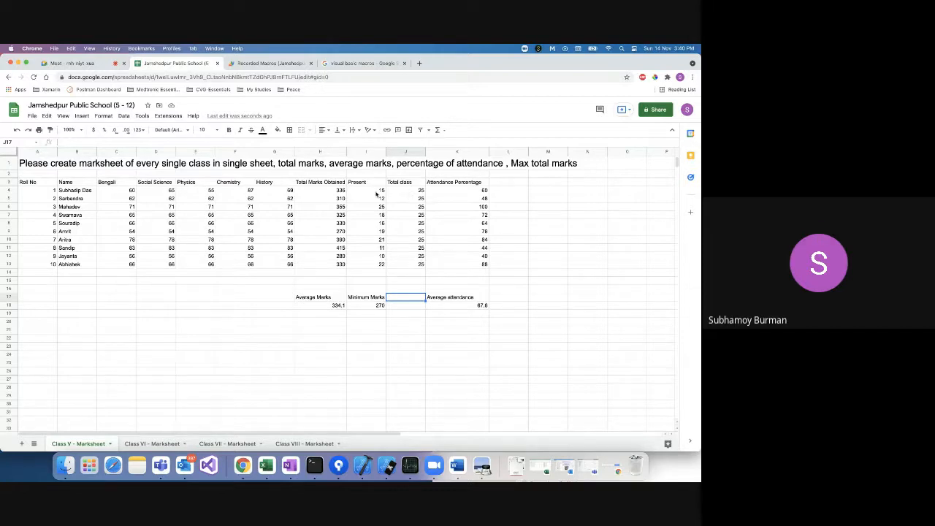
# Re-enter K4 as =(I4/J4)*100 using the I4 and J4 cells, still giving 60.
pyautogui.click(453, 193)
pyautogui.press('Delete')
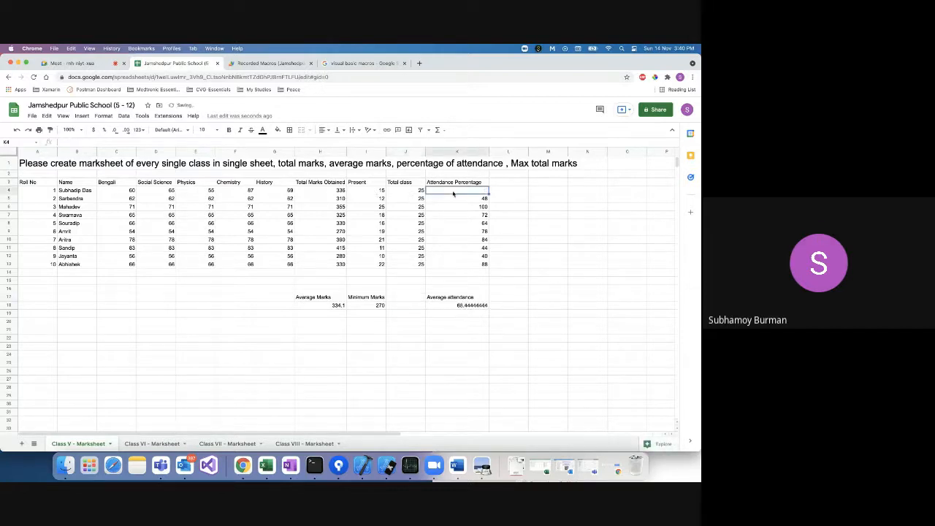
pyautogui.write('=I4/J4')
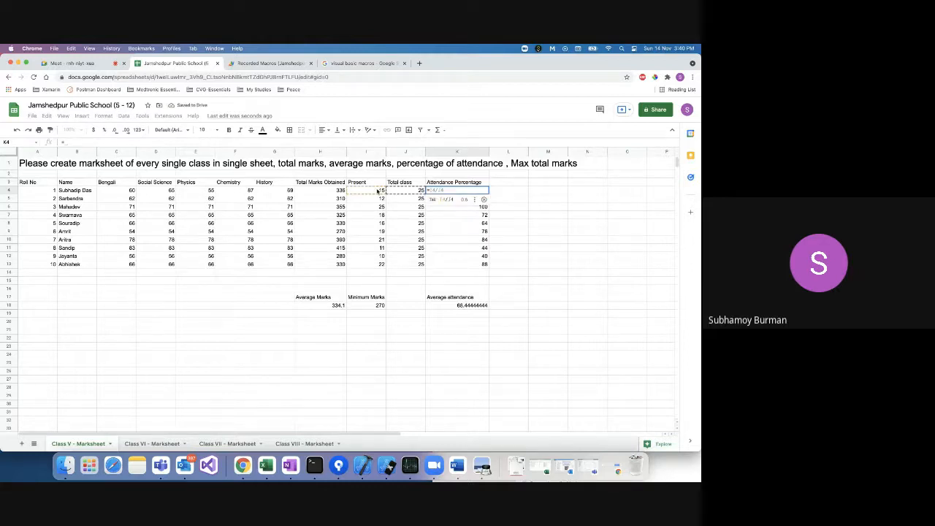
pyautogui.press('BackSpace')
pyautogui.press('BackSpace')
pyautogui.press('BackSpace')
pyautogui.press('BackSpace')
pyautogui.press('BackSpace')
pyautogui.write('(')
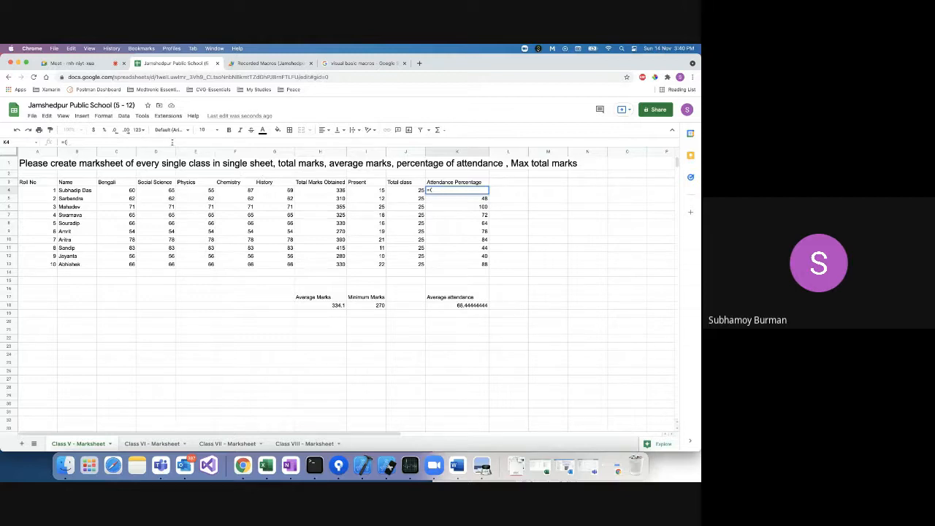
pyautogui.click(378, 191)
pyautogui.write('/')
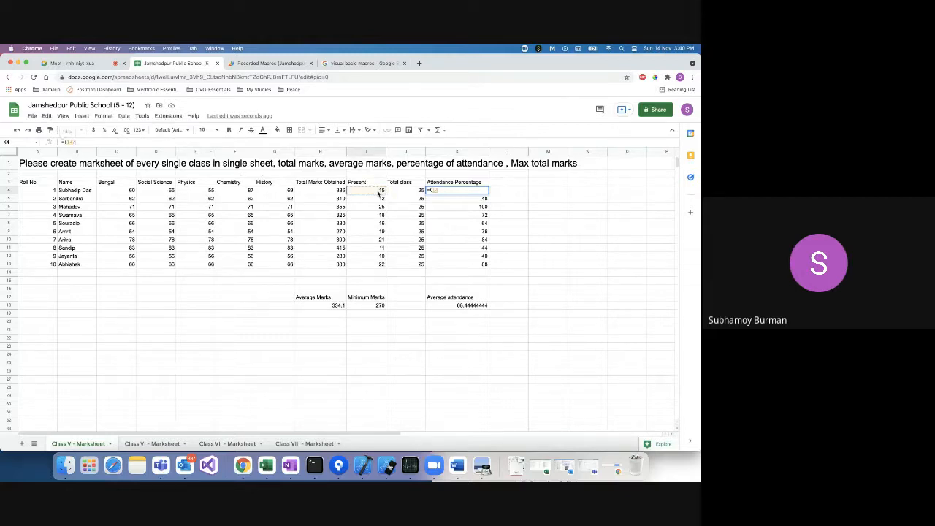
pyautogui.click(408, 190)
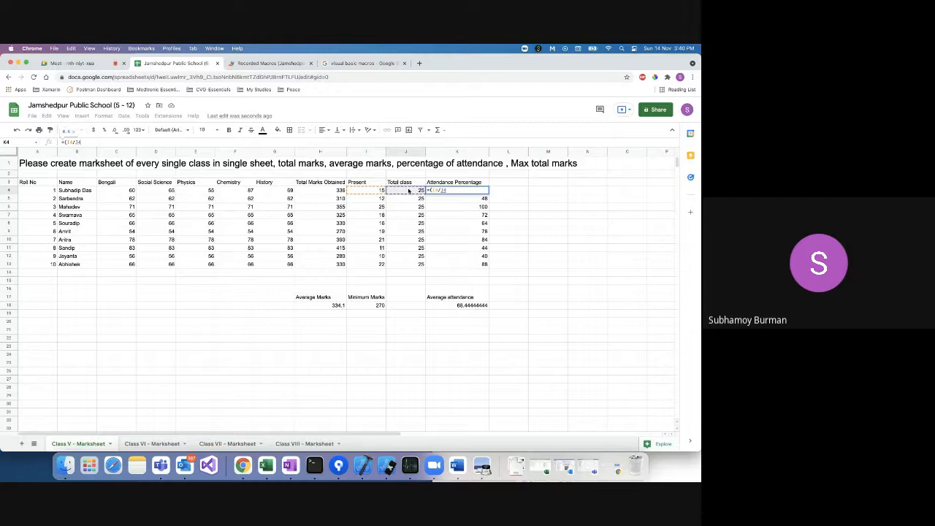
pyautogui.write(')')
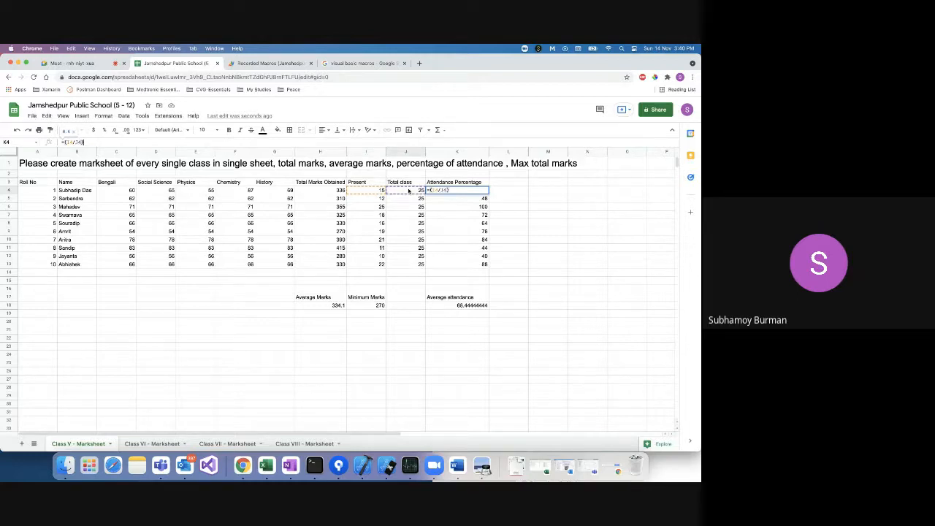
pyautogui.write('*100')
pyautogui.press('Return')
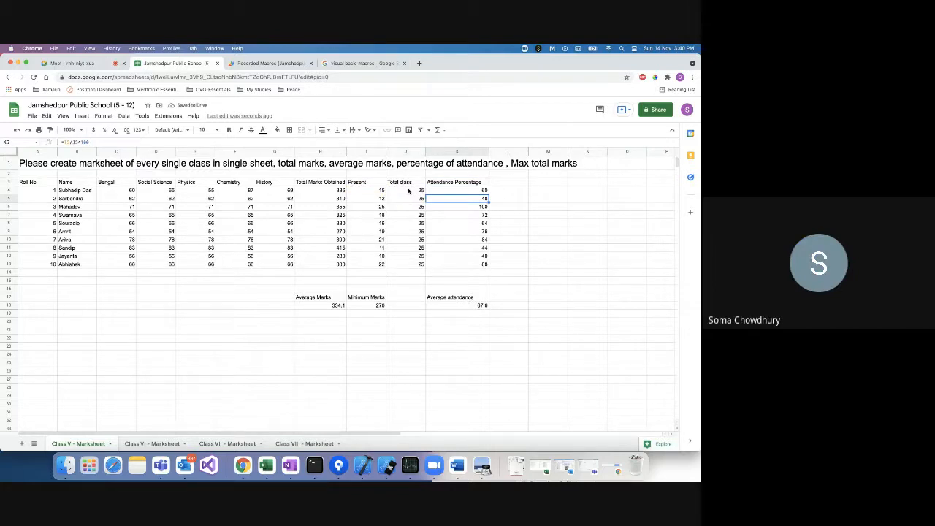
pyautogui.click(505, 201)
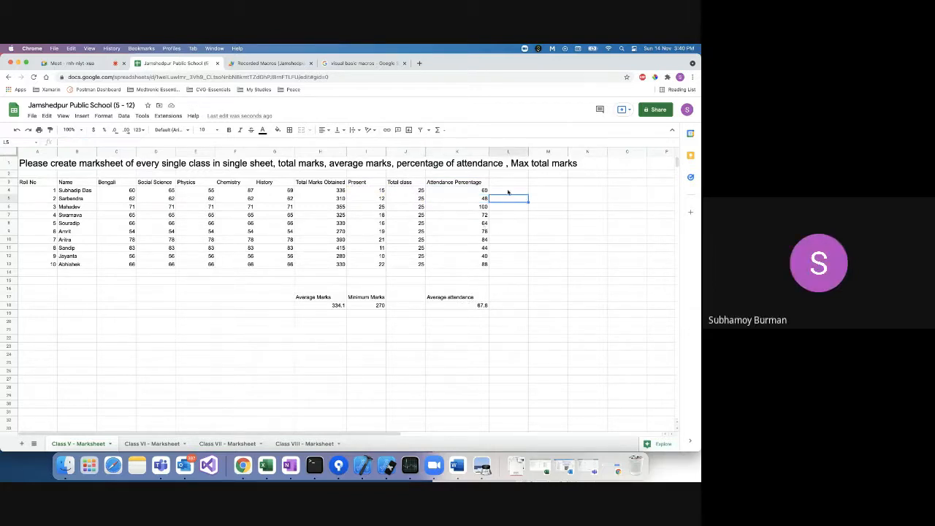
pyautogui.click(509, 191)
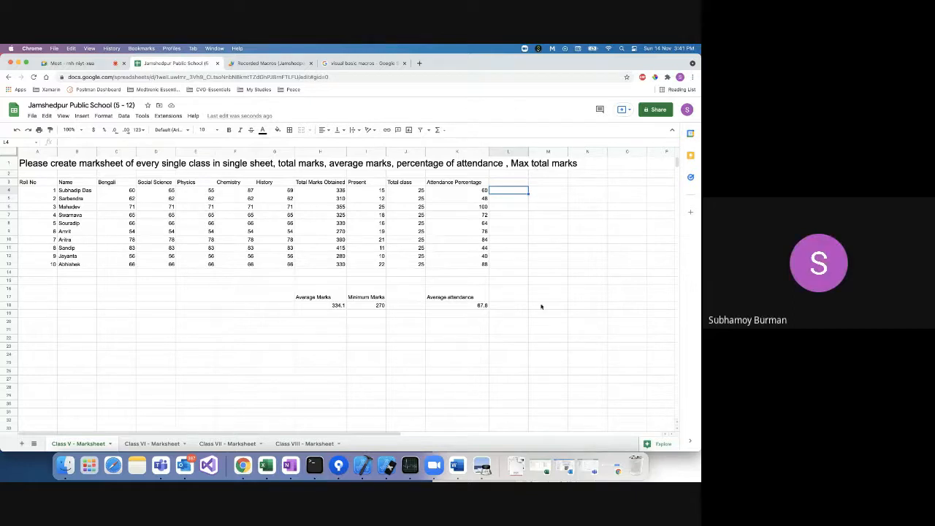
pyautogui.click(318, 322)
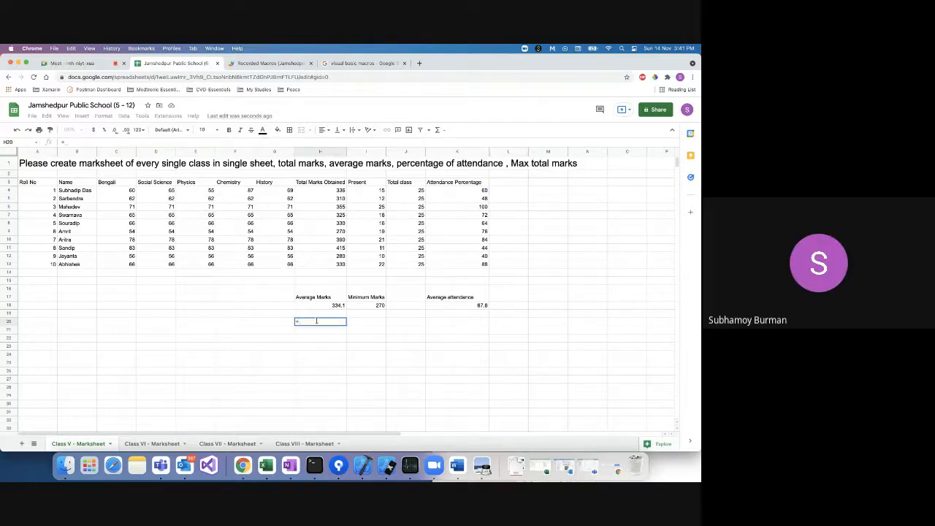
pyautogui.write('=Aver')
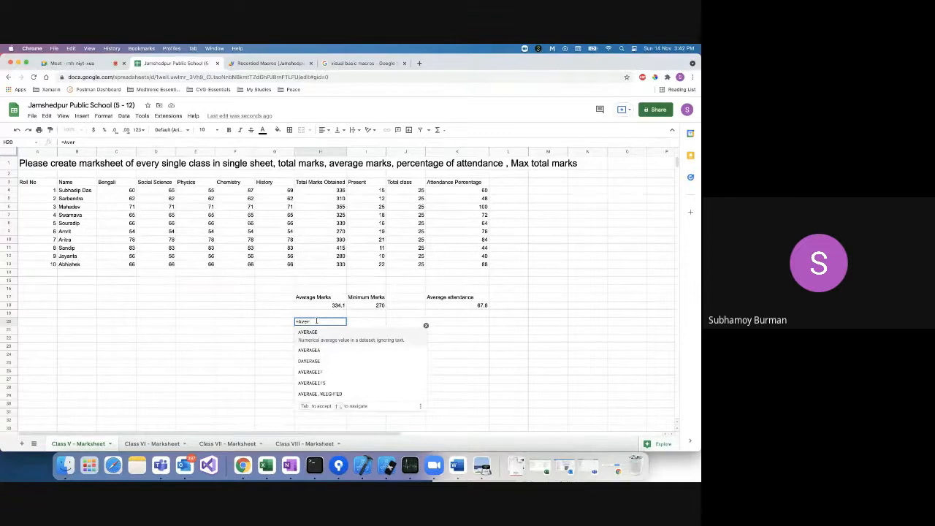
pyautogui.press('Tab')
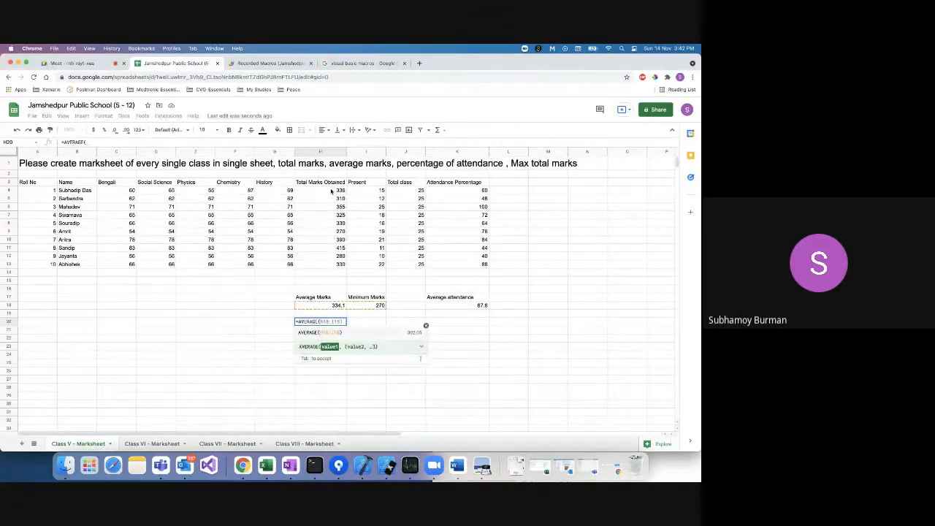
pyautogui.click(331, 191)
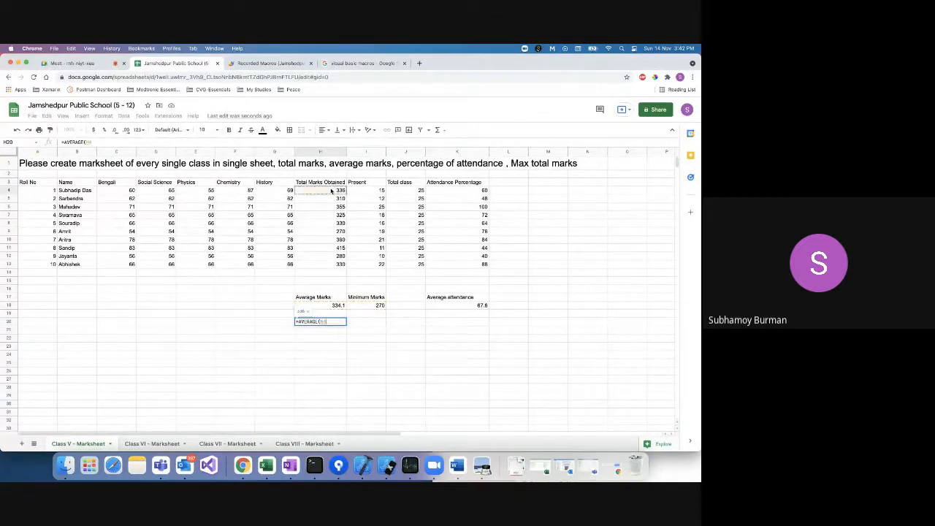
pyautogui.keyDown('shift'); pyautogui.click(328, 265); pyautogui.keyUp('shift')
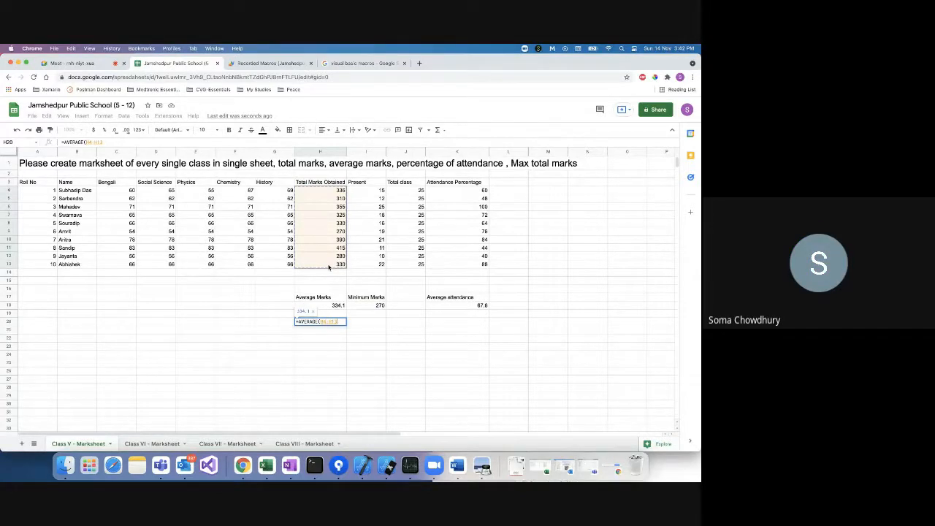
pyautogui.click(325, 340)
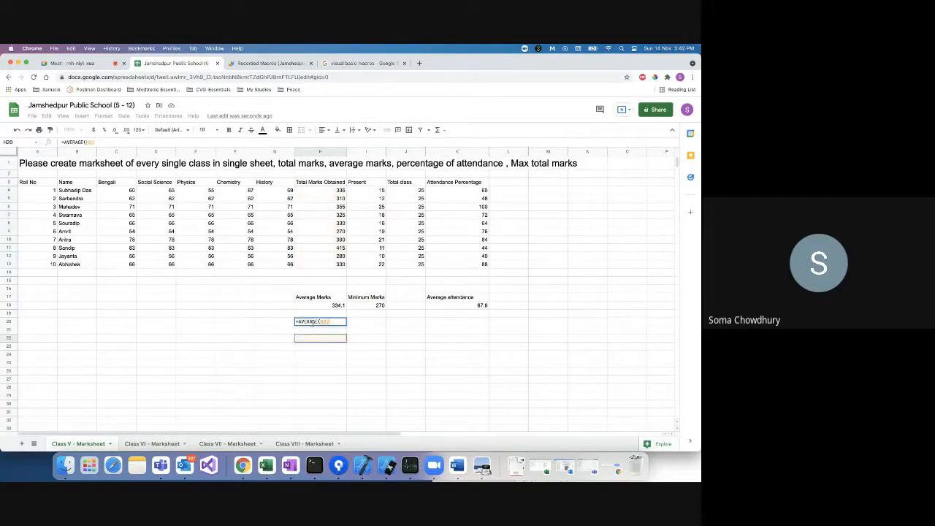
pyautogui.click(332, 321)
pyautogui.press('super+a')
pyautogui.press('BackSpace')
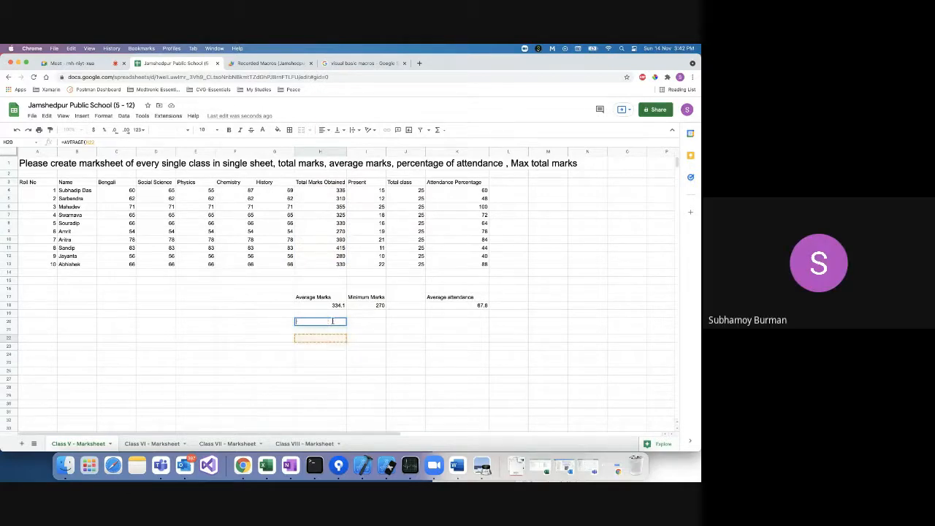
pyautogui.click(445, 322)
pyautogui.write('=')
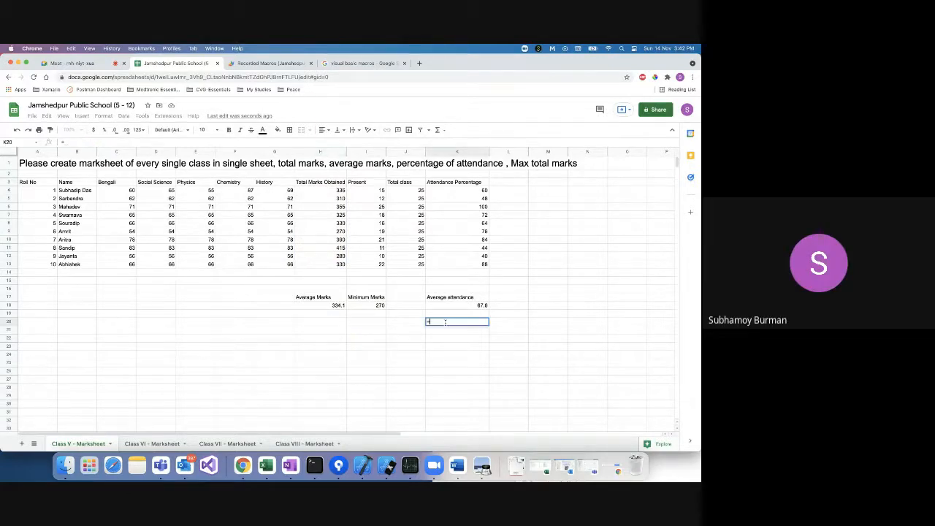
pyautogui.write('Aver')
pyautogui.press('Tab')
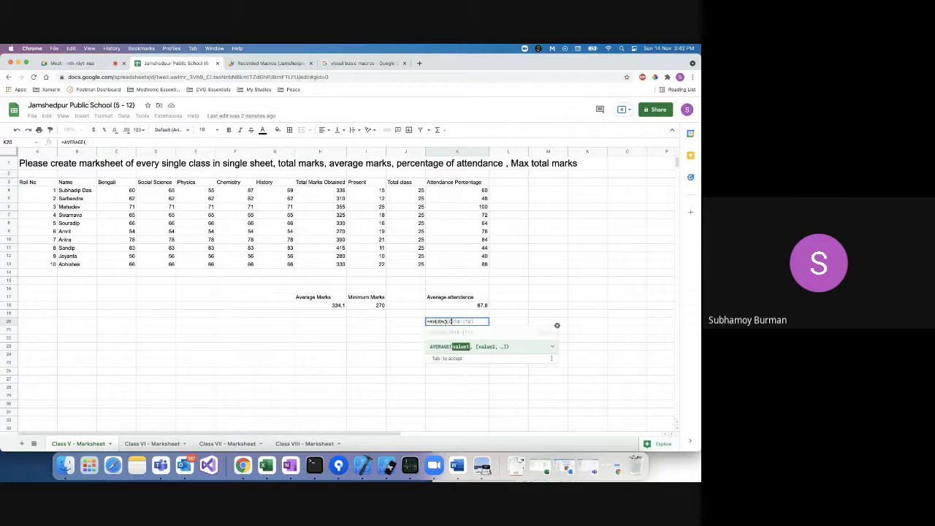
pyautogui.click(462, 191)
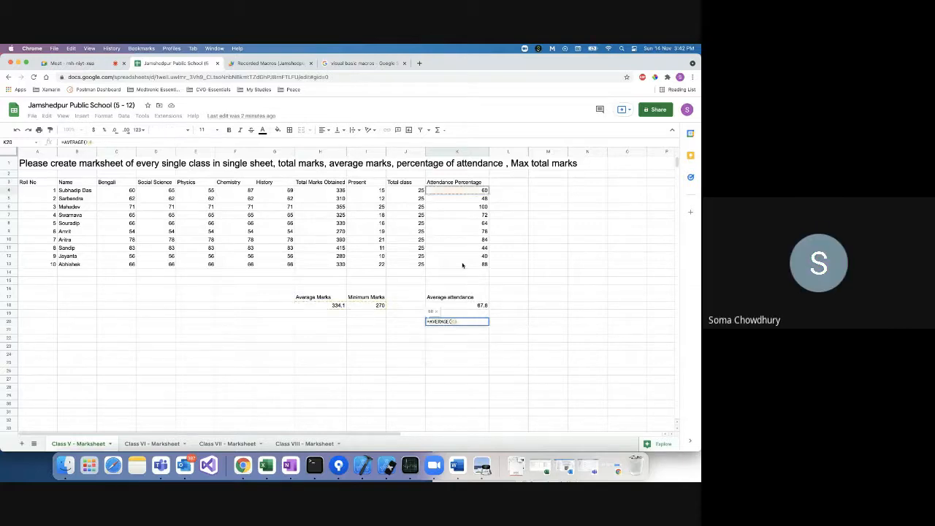
pyautogui.moveTo(462, 192); pyautogui.dragTo(462, 265)
pyautogui.write(')')
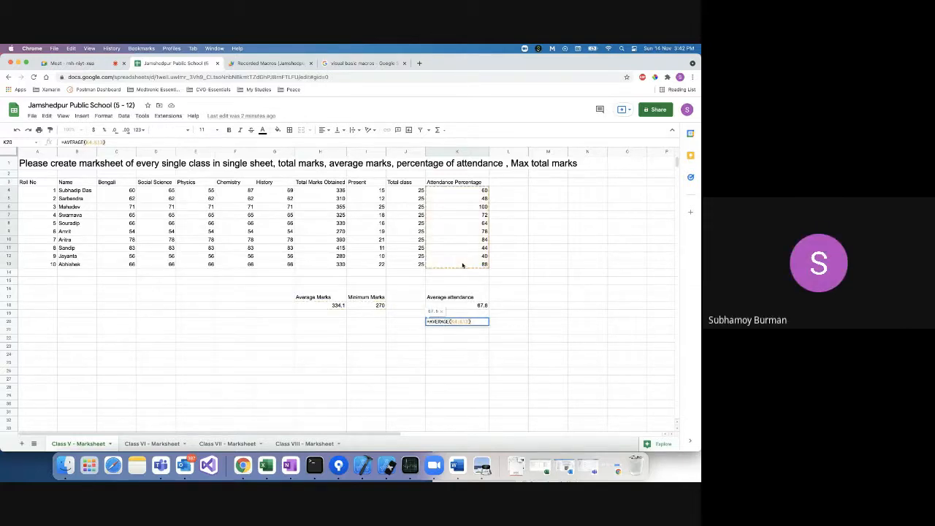
pyautogui.press('BackSpace')
pyautogui.press('BackSpace')
pyautogui.press('BackSpace')
pyautogui.press('BackSpace')
pyautogui.press('BackSpace')
pyautogui.press('BackSpace')
pyautogui.press('BackSpace')
pyautogui.press('BackSpace')
pyautogui.press('BackSpace')
pyautogui.press('BackSpace')
pyautogui.press('BackSpace')
pyautogui.press('BackSpace')
pyautogui.press('BackSpace')
pyautogui.press('BackSpace')
pyautogui.press('BackSpace')
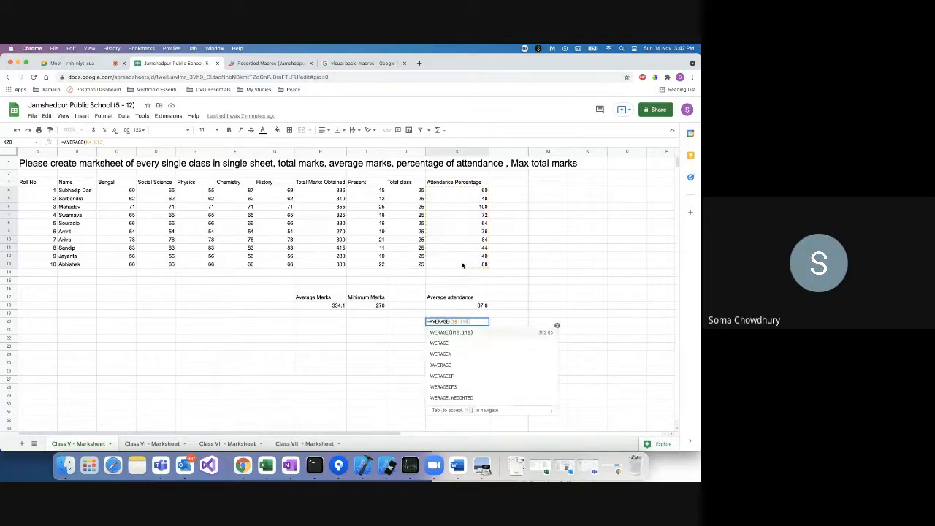
pyautogui.click(505, 315)
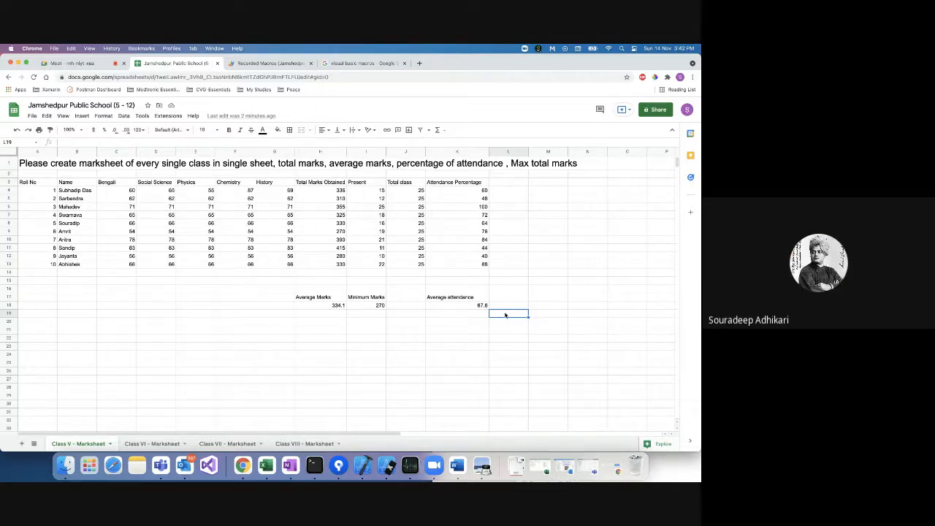
# Enter the attendance formula =I4/J4*100 in cell L4.
pyautogui.click(504, 191)
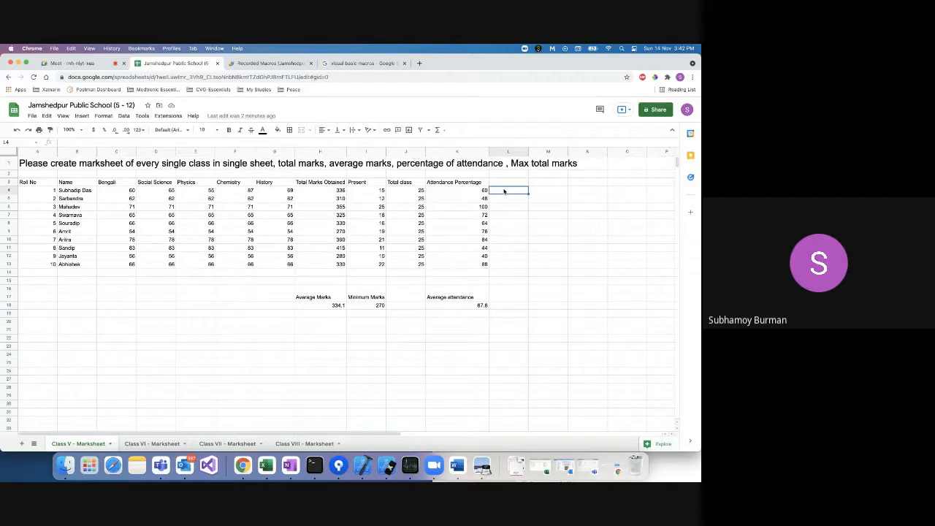
pyautogui.write('=')
pyautogui.click(369, 192)
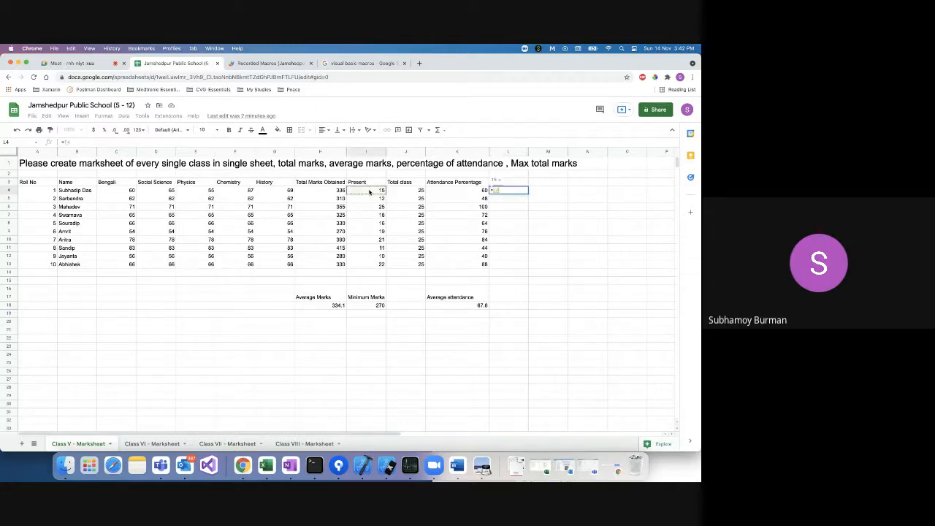
pyautogui.write('/')
pyautogui.click(409, 192)
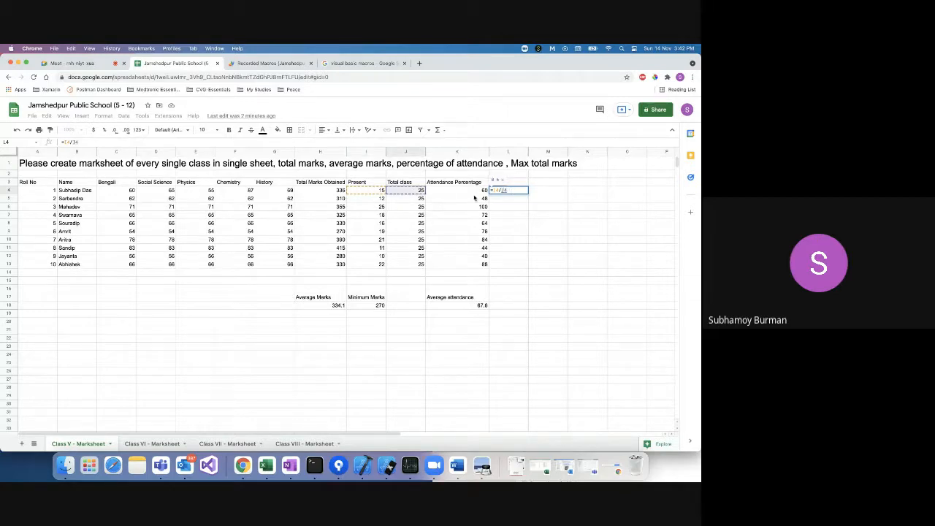
pyautogui.write('*100')
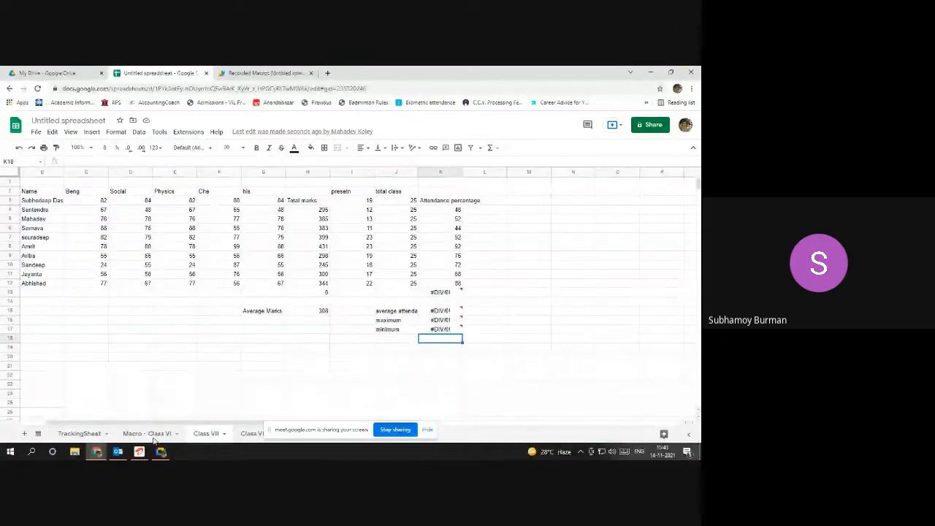
# Bring the spreadsheet window back to the front after checking the meeting's presenting window.
pyautogui.moveTo(91, 437)
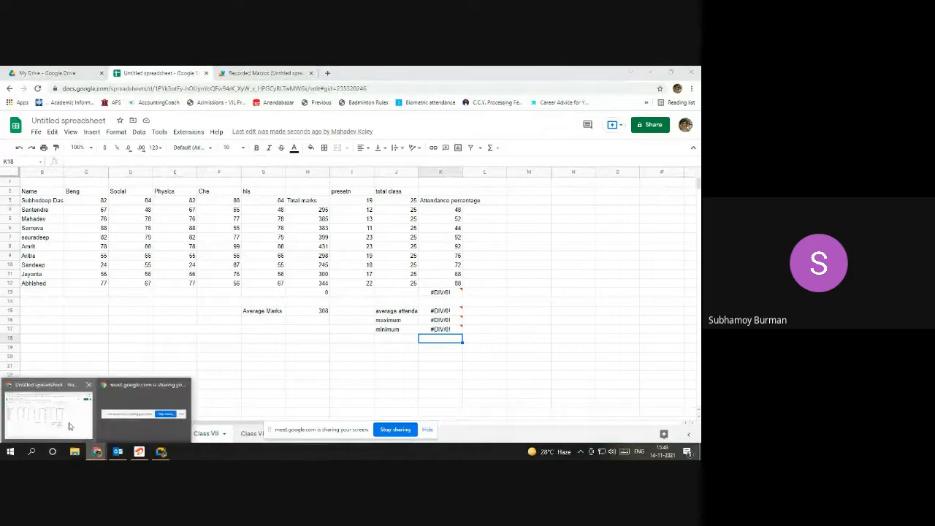
pyautogui.click(62, 428)
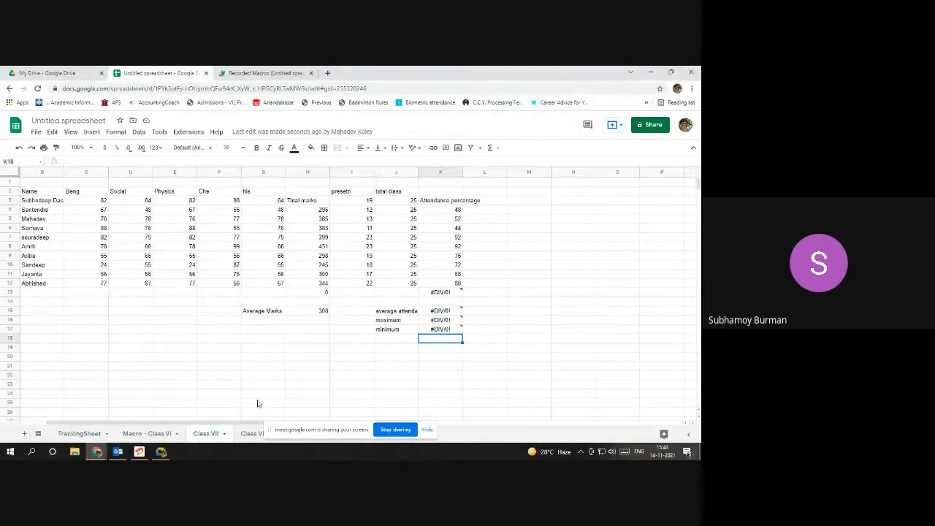
pyautogui.click(162, 452)
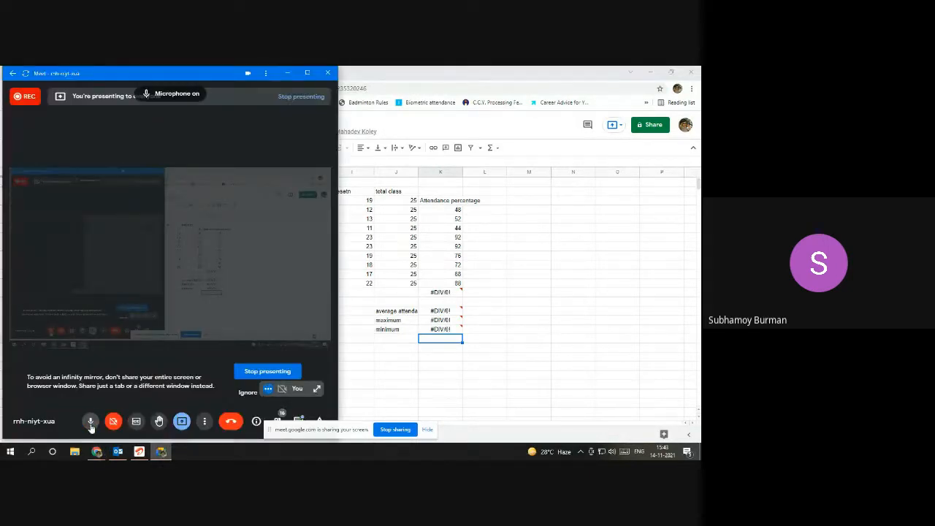
pyautogui.click(572, 246)
# Inspect the K15 and per-student attendance formulas on Macro - Class VI, comparing with Class VII.
pyautogui.click(164, 435)
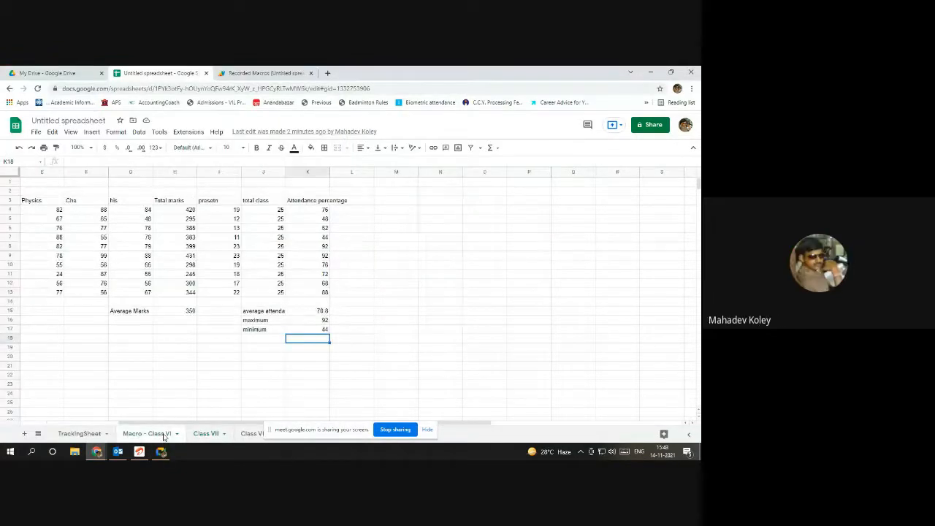
pyautogui.click(314, 314)
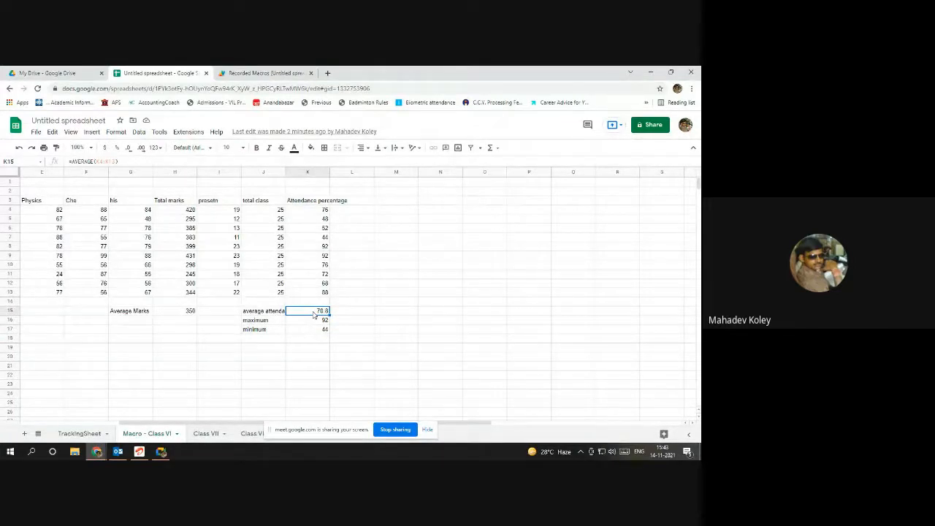
pyautogui.press('Up')
pyautogui.press('Up')
pyautogui.press('Up')
pyautogui.press('Up')
pyautogui.press('Up')
pyautogui.press('Up')
pyautogui.press('Up')
pyautogui.press('Up')
pyautogui.press('Up')
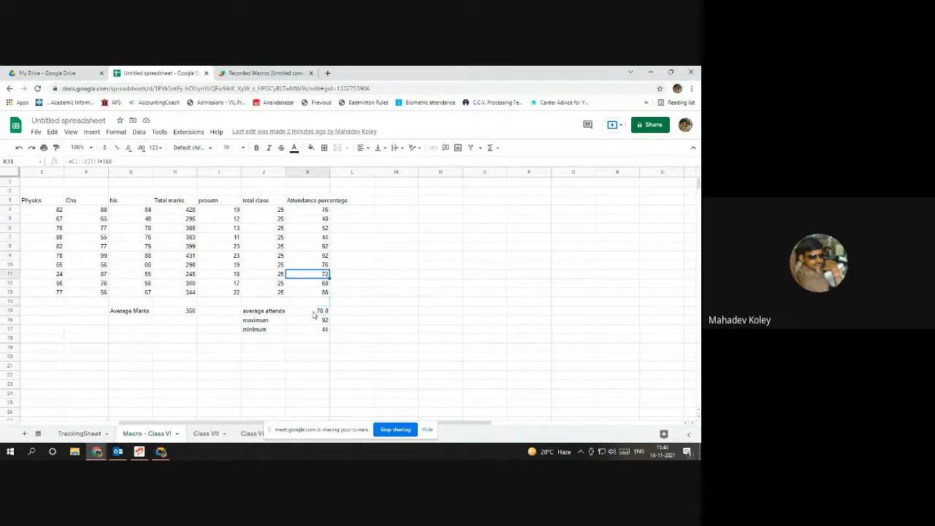
pyautogui.press('Down')
pyautogui.press('Down')
pyautogui.press('Down')
pyautogui.press('Down')
pyautogui.press('Down')
pyautogui.press('Down')
pyautogui.press('Down')
pyautogui.press('Down')
pyautogui.press('Down')
pyautogui.press('Down')
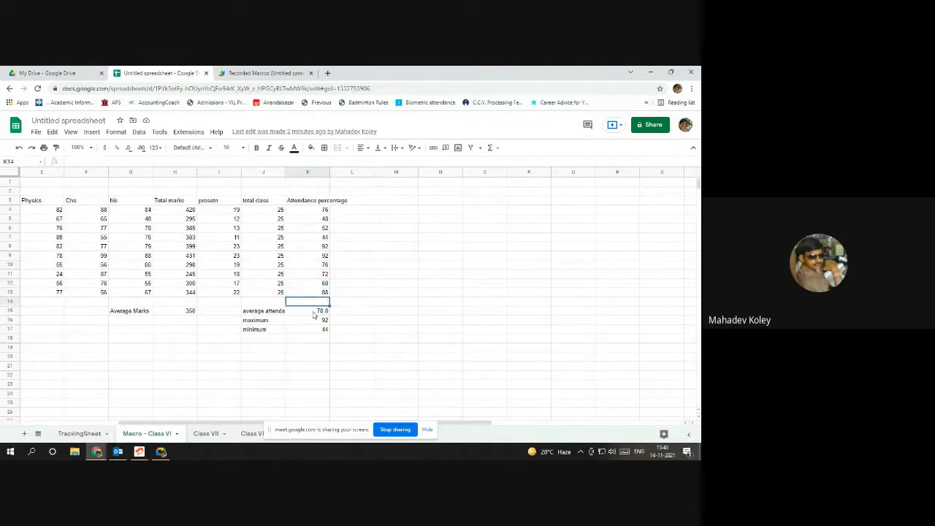
pyautogui.click(206, 434)
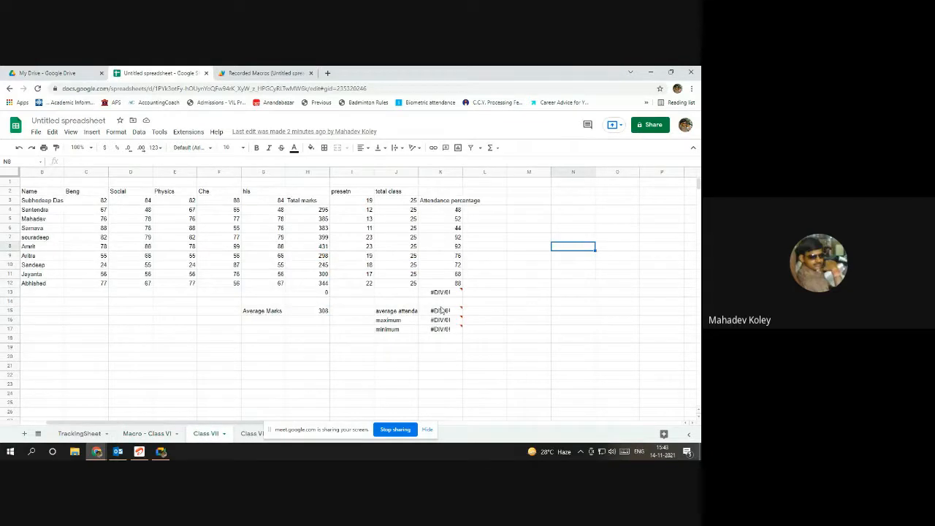
pyautogui.moveTo(441, 297)
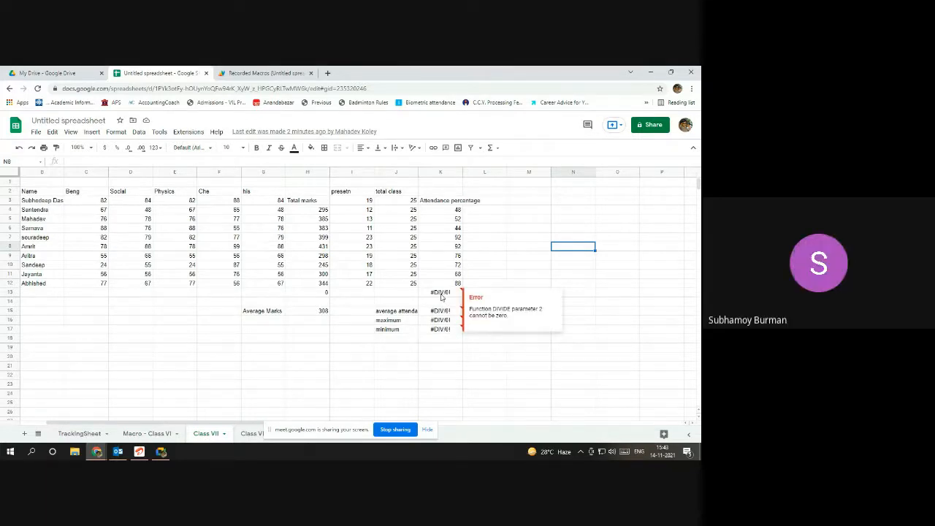
pyautogui.click(152, 434)
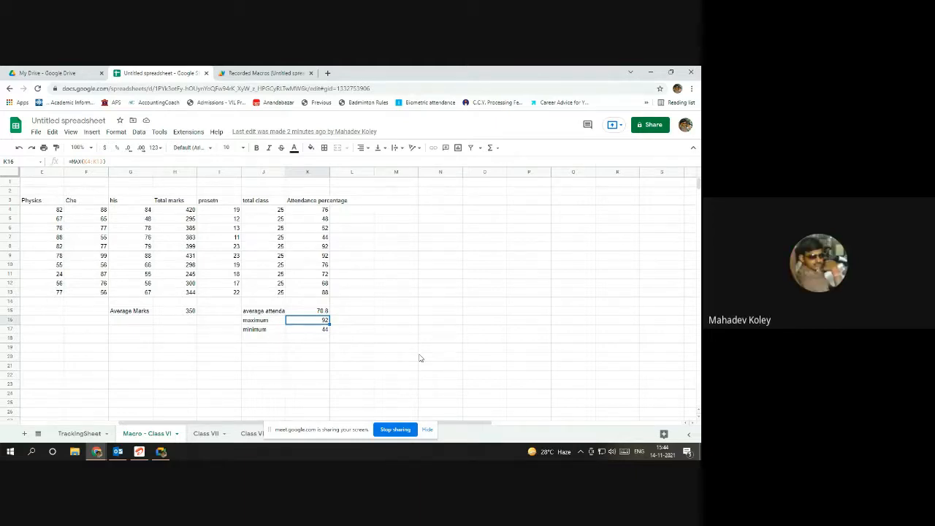
# Stop the current screen share and present the school marksheet spreadsheet instead.
pyautogui.click(388, 430)
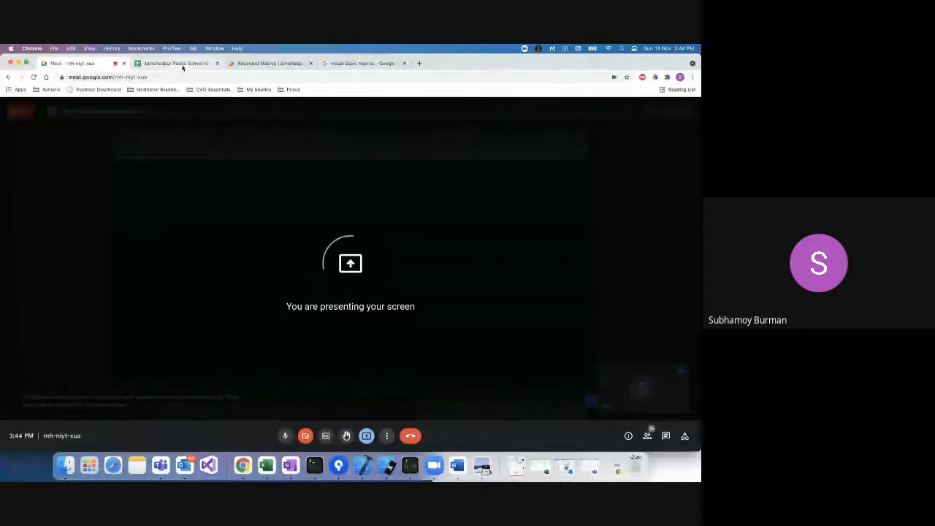
pyautogui.click(176, 63)
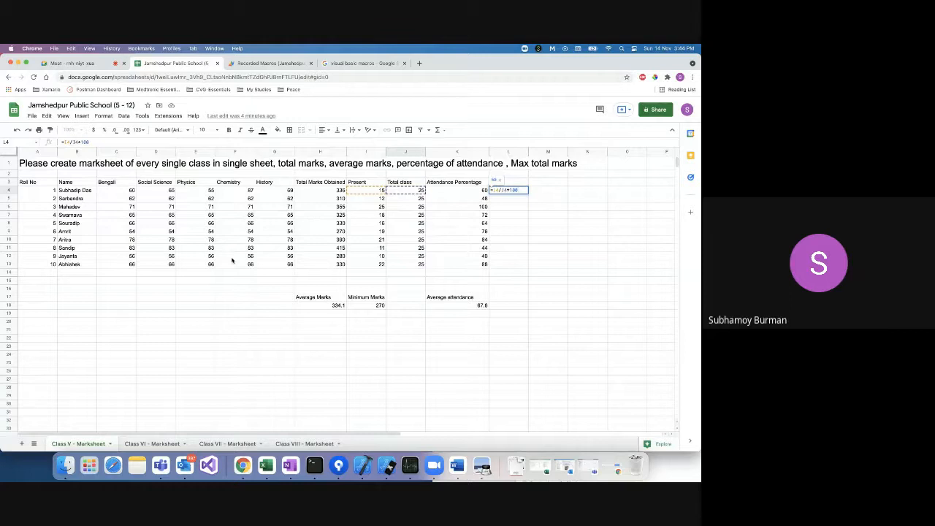
# Erase the unfinished formula from L4, leaving it empty, and switch to Class VI - Marksheet.
pyautogui.press('BackSpace')
pyautogui.press('BackSpace')
pyautogui.press('BackSpace')
pyautogui.press('BackSpace')
pyautogui.press('BackSpace')
pyautogui.press('BackSpace')
pyautogui.press('BackSpace')
pyautogui.press('BackSpace')
pyautogui.press('BackSpace')
pyautogui.press('BackSpace')
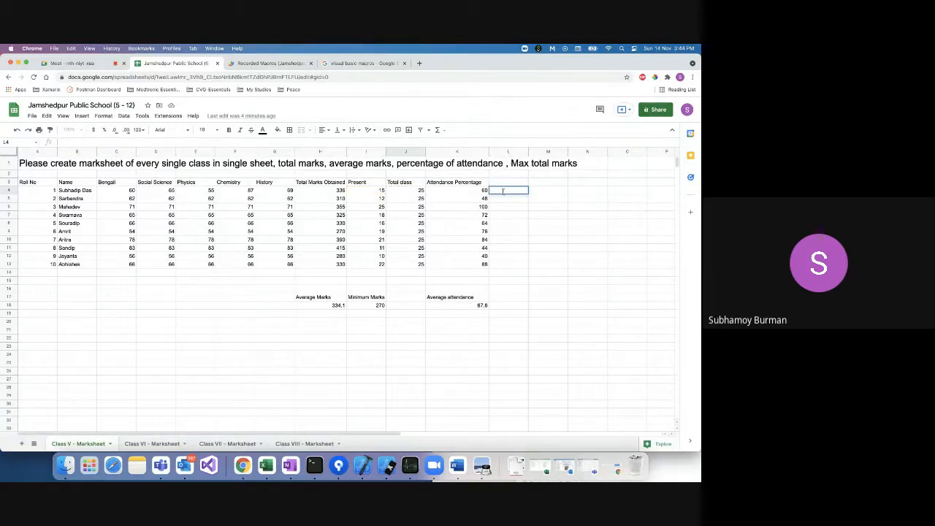
pyautogui.click(504, 207)
pyautogui.click(509, 183)
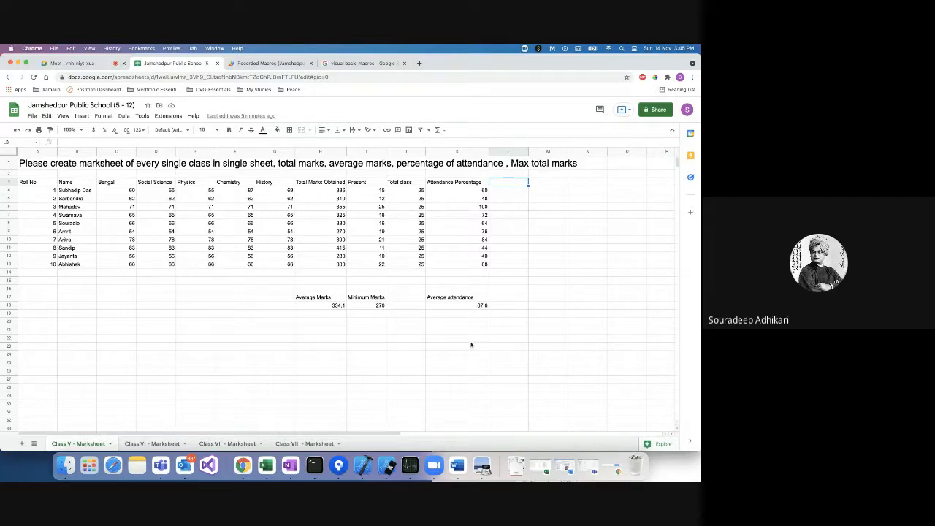
pyautogui.click(155, 444)
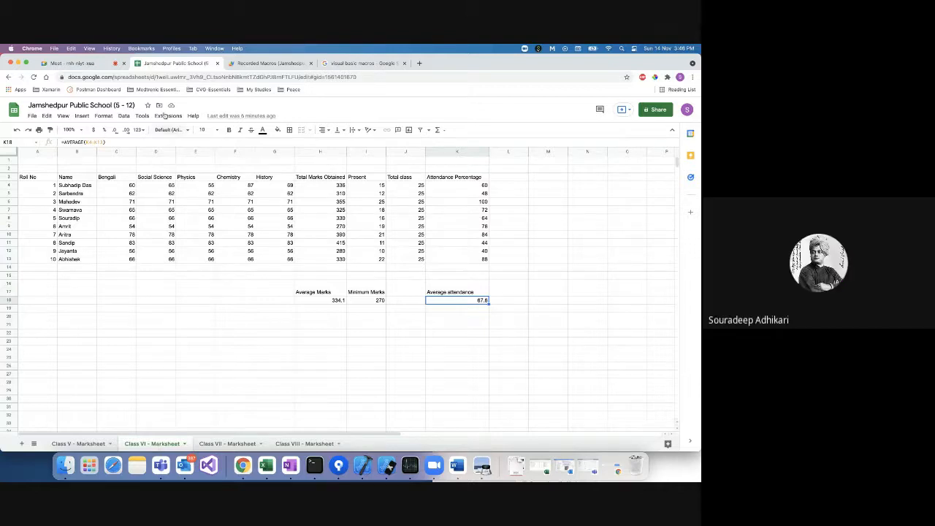
pyautogui.click(167, 115)
pyautogui.moveTo(174, 142)
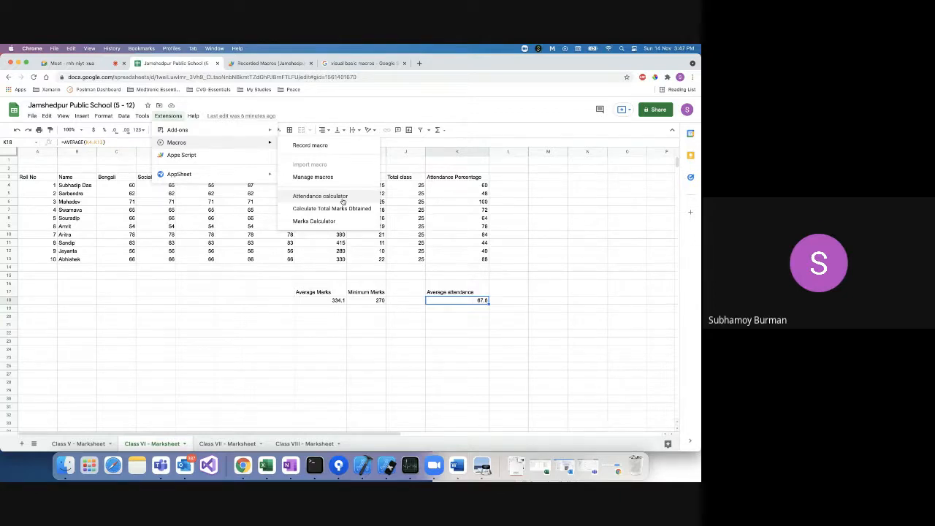
pyautogui.click(231, 285)
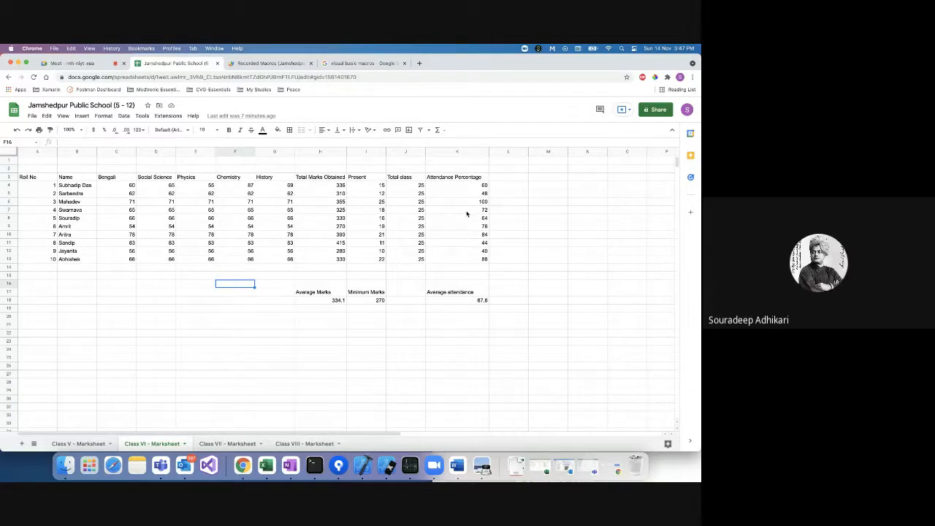
# Delete the Total Marks Obtained and Attendance Percentage columns.
pyautogui.click(411, 152)
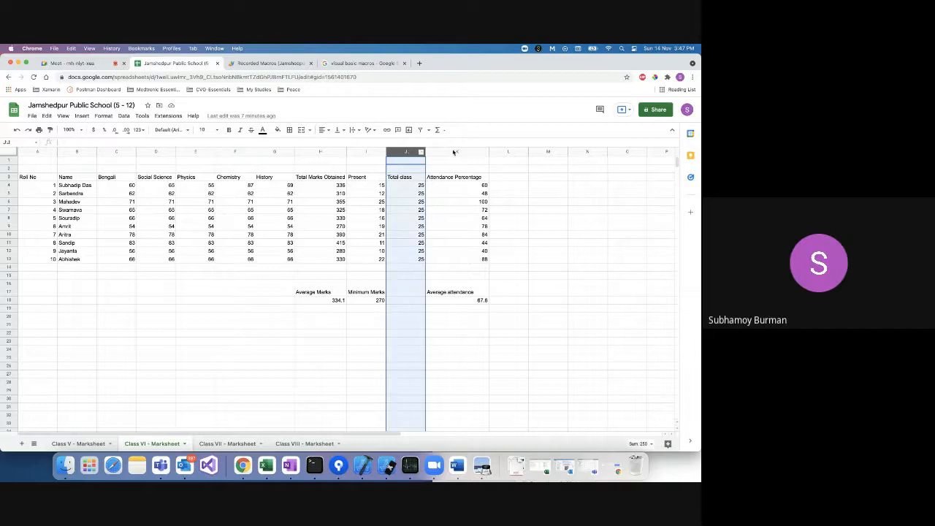
pyautogui.click(461, 151)
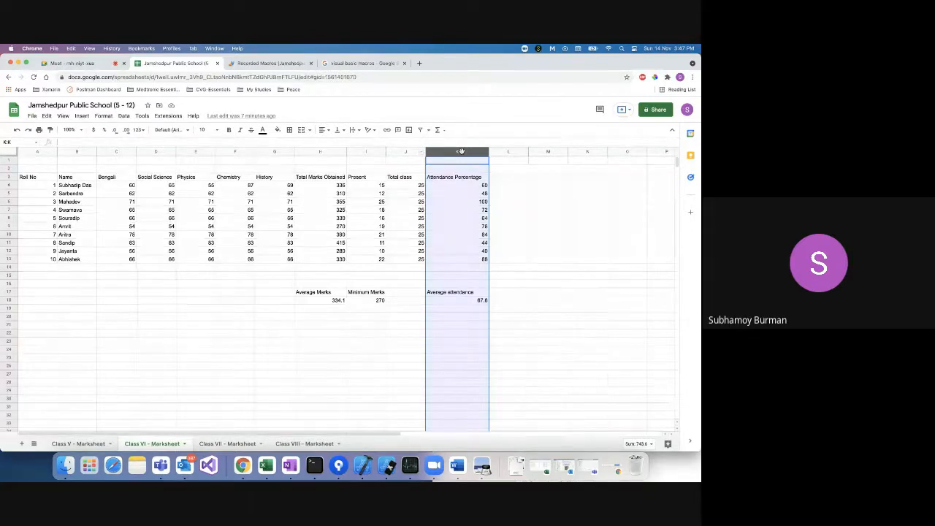
pyautogui.click(326, 152)
pyautogui.rightClick(326, 152)
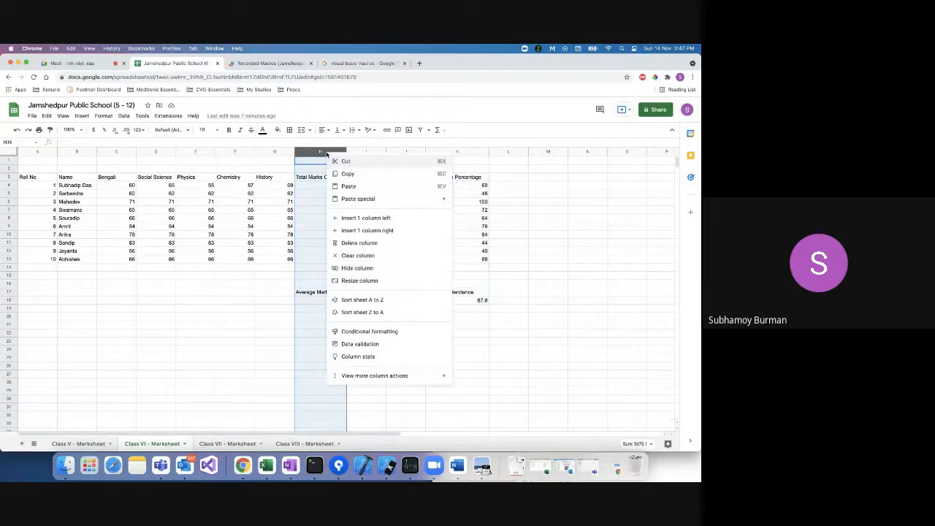
pyautogui.click(364, 243)
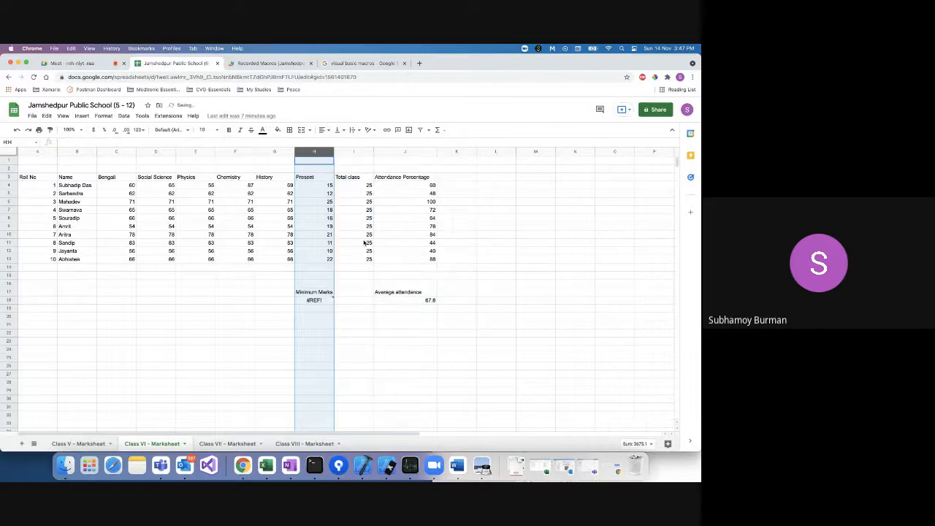
pyautogui.click(394, 152)
pyautogui.rightClick(395, 152)
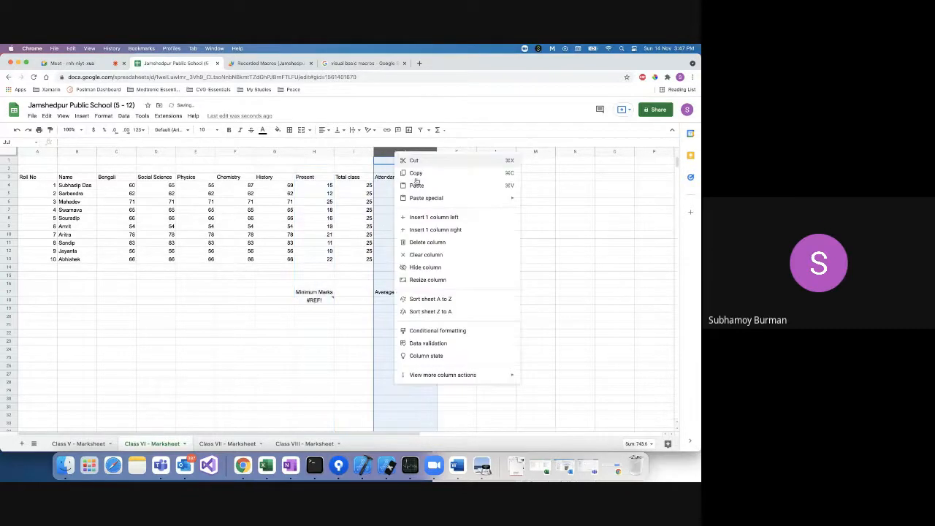
pyautogui.click(422, 244)
# Clear the leftover Minimum Marks label and #REF! cell in H17:H18.
pyautogui.click(327, 291)
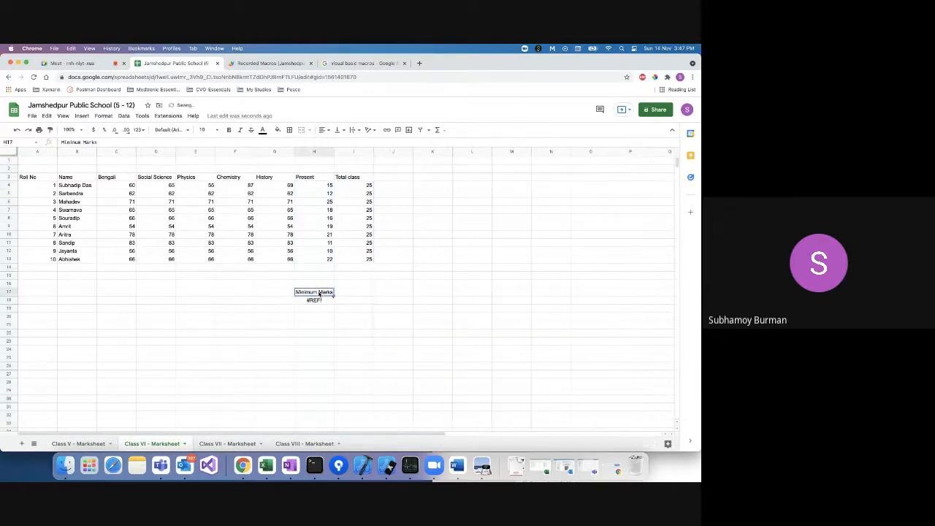
pyautogui.keyDown('shift'); pyautogui.click(318, 302); pyautogui.keyUp('shift')
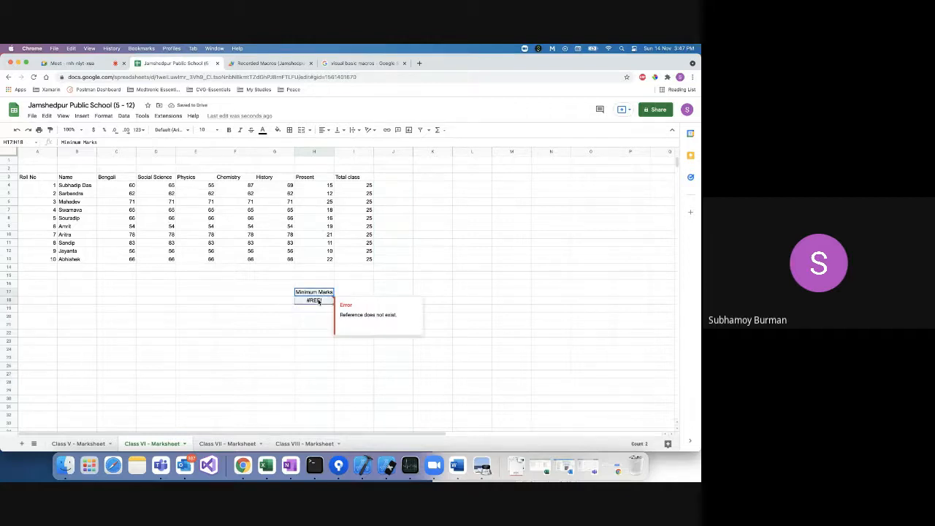
pyautogui.press('Delete')
pyautogui.click(356, 269)
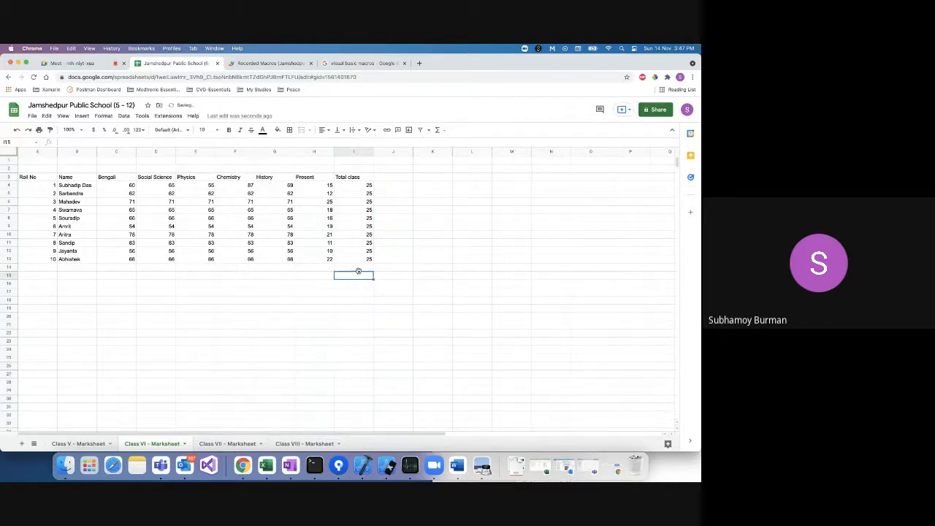
pyautogui.click(29, 177)
pyautogui.click(37, 193)
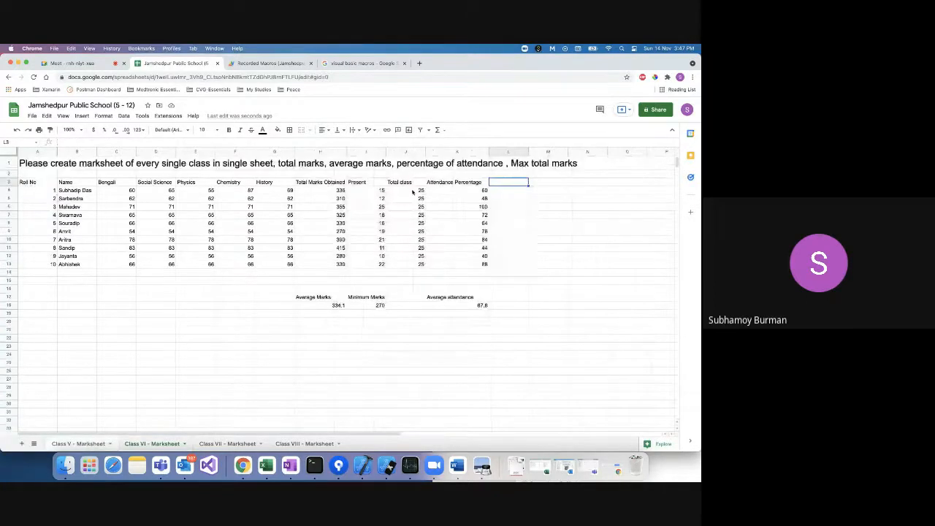
pyautogui.click(455, 190)
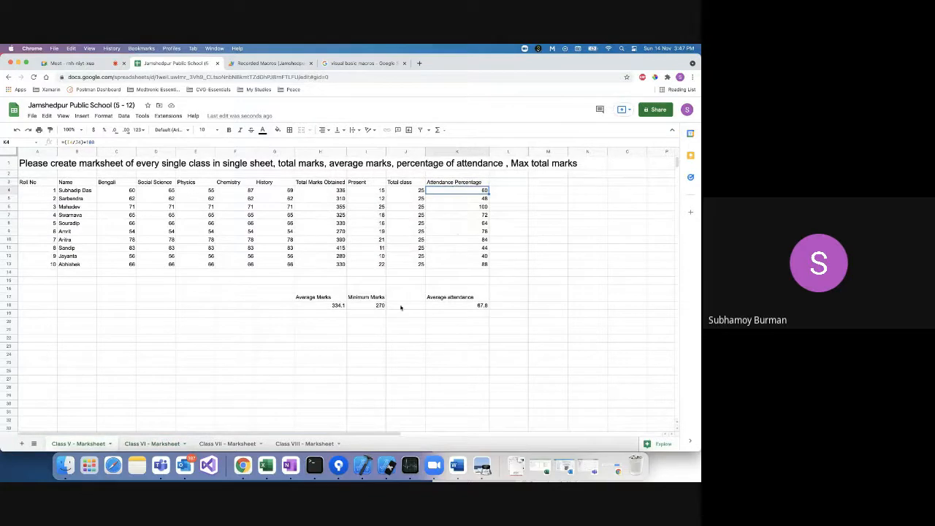
pyautogui.click(153, 443)
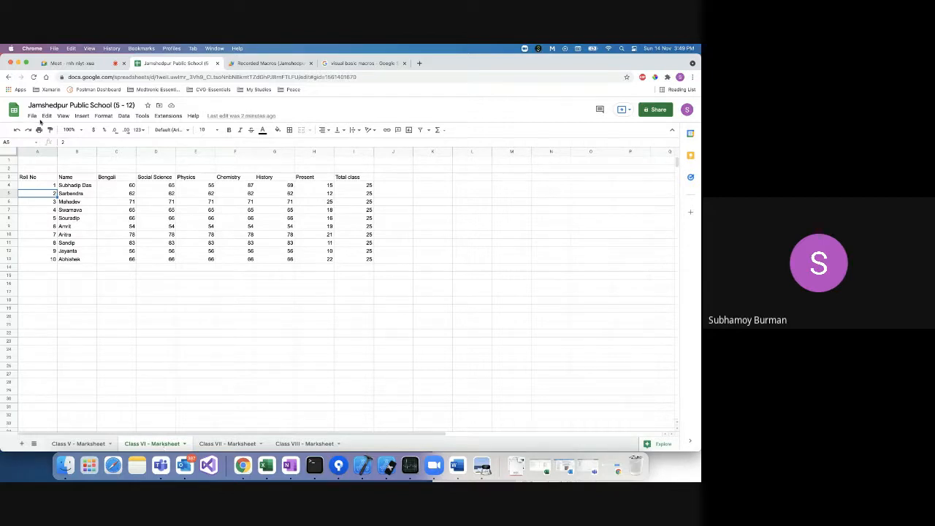
# From the Meet call's chat, open the shared Jamshedpur Public School spreadsheet link.
pyautogui.click(67, 65)
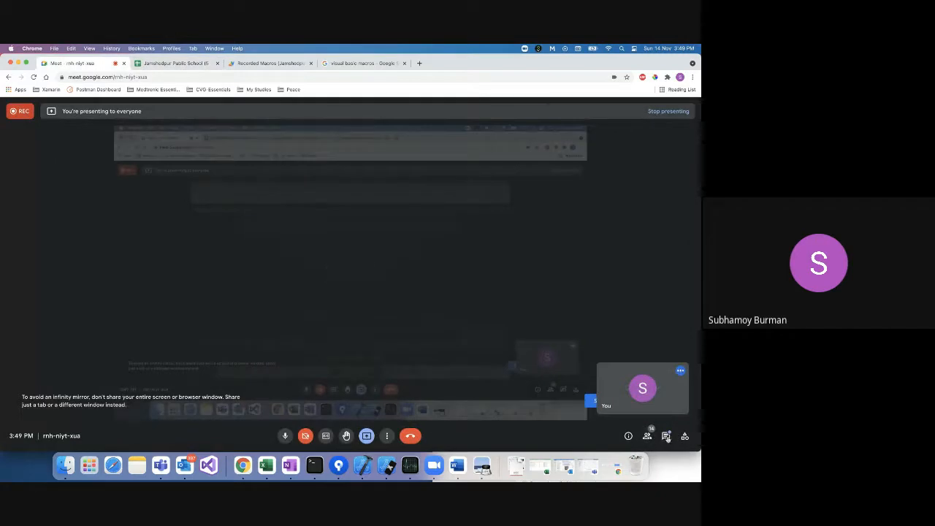
pyautogui.click(666, 436)
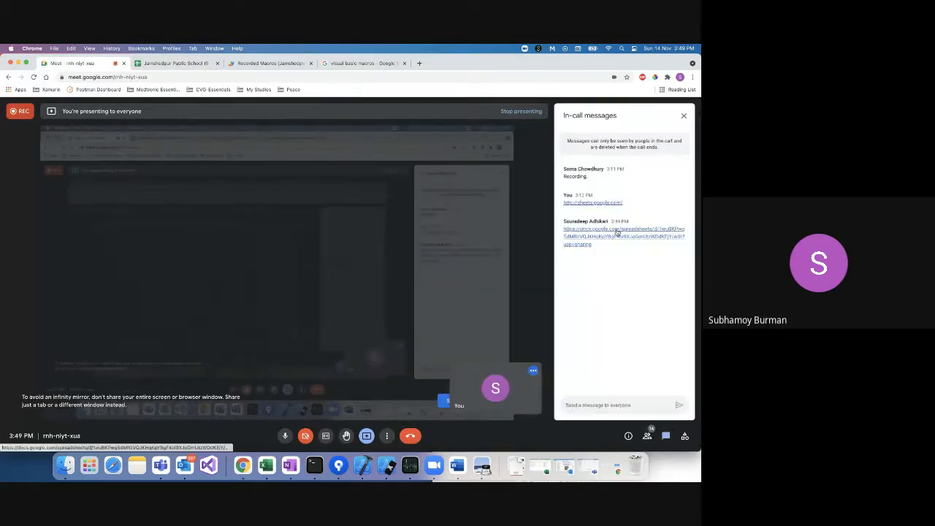
pyautogui.click(616, 234)
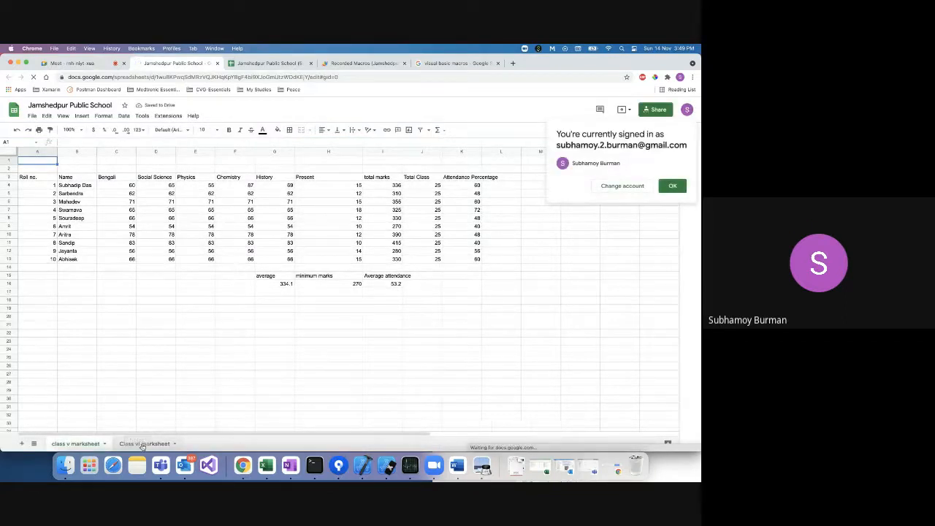
# On Class vi marksheet, delete the broken Attendance Percentage column K.
pyautogui.click(86, 444)
pyautogui.click(86, 444)
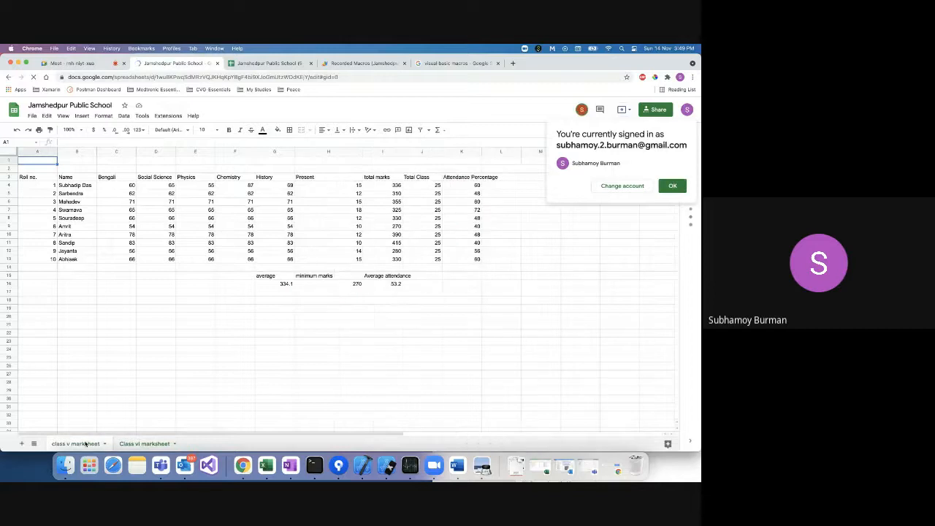
pyautogui.click(143, 445)
pyautogui.click(426, 151)
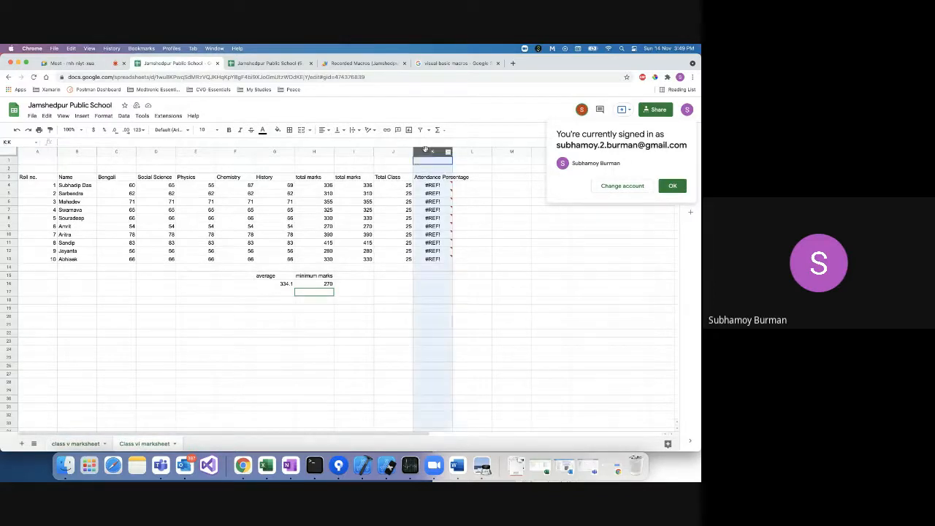
pyautogui.rightClick(426, 151)
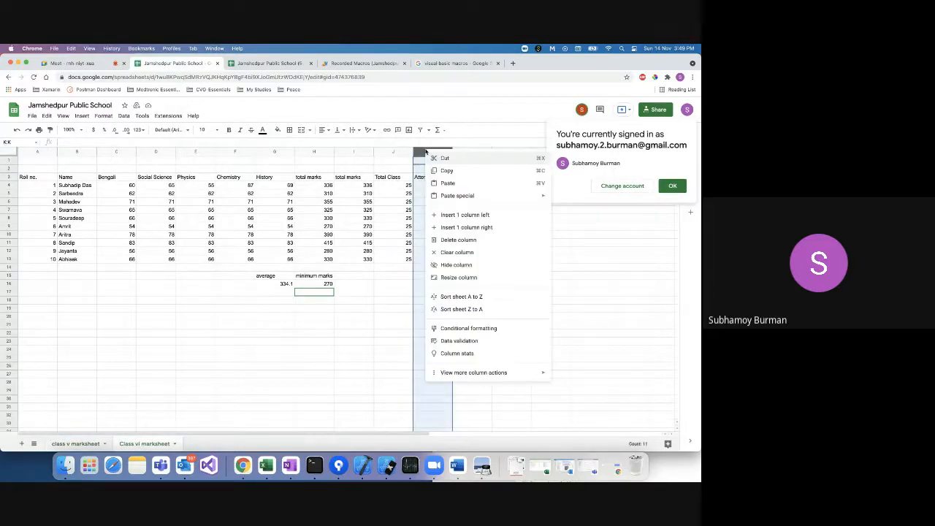
pyautogui.click(459, 240)
# Delete both Total Marks columns H–I and clear the broken average cells G15:G16.
pyautogui.click(351, 152)
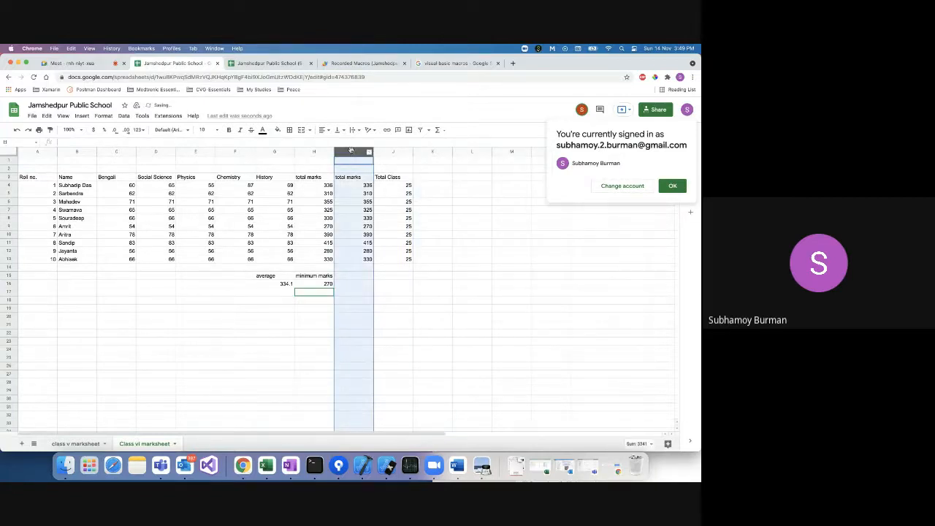
pyautogui.keyDown('shift'); pyautogui.click(322, 153); pyautogui.keyUp('shift')
pyautogui.rightClick(324, 154)
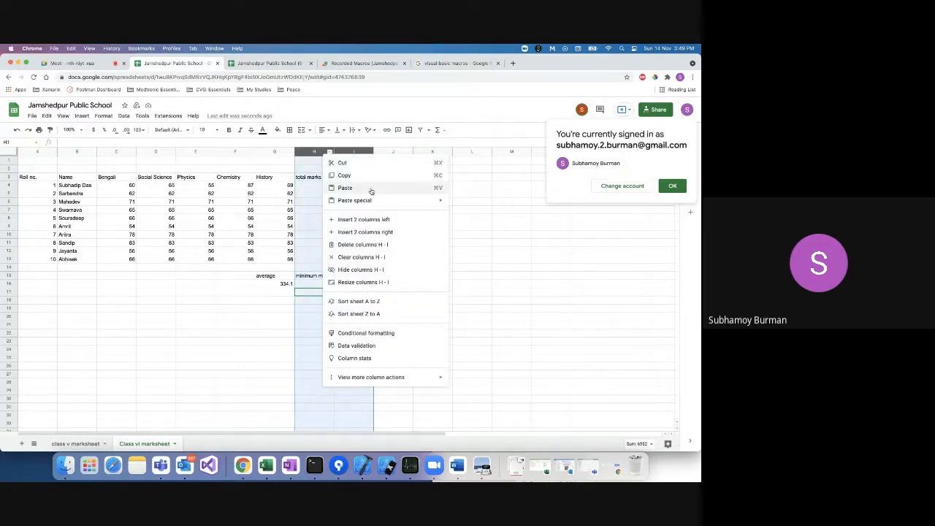
pyautogui.click(360, 246)
pyautogui.moveTo(280, 276); pyautogui.dragTo(280, 287)
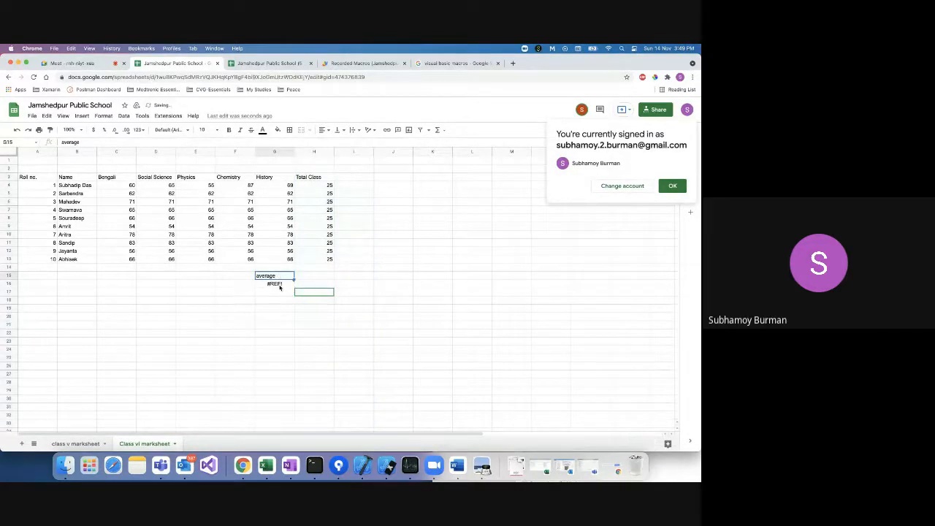
pyautogui.press('Delete')
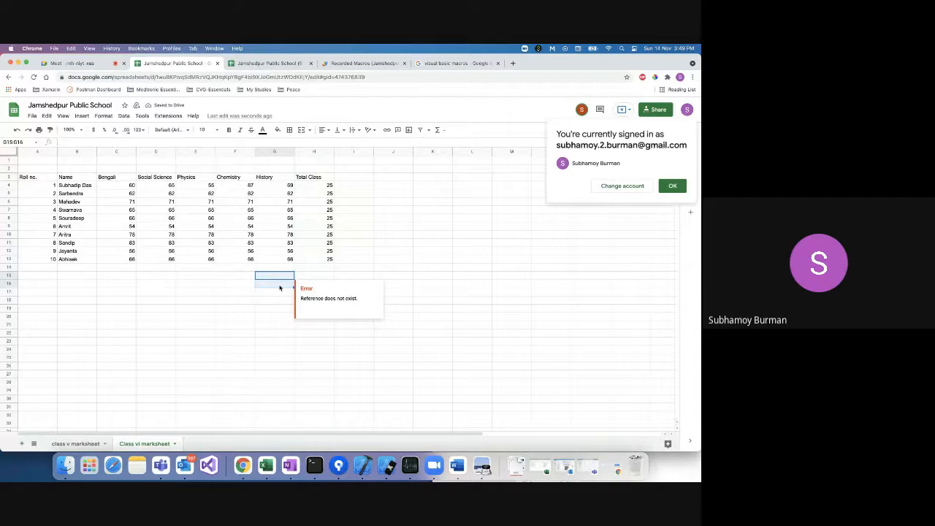
pyautogui.click(75, 443)
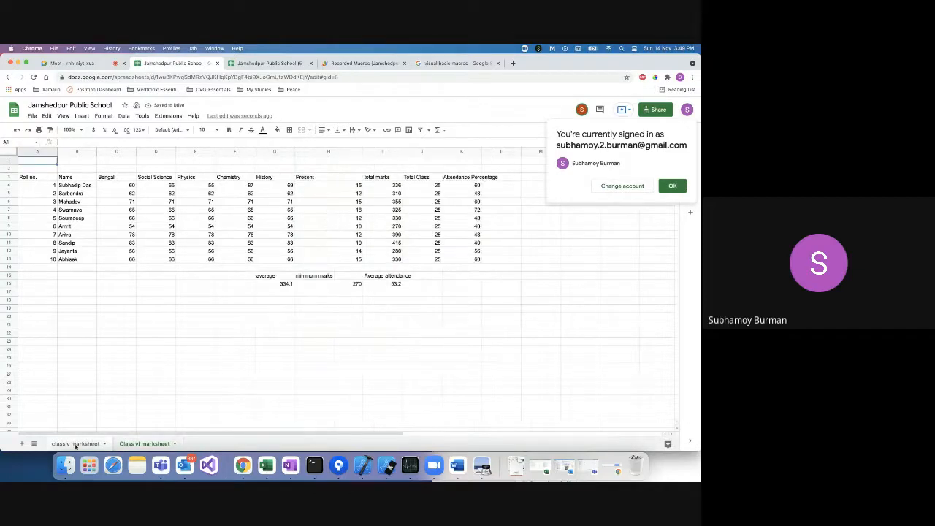
# Copy the Present attendance column H3:H13 from class v marksheet.
pyautogui.click(426, 186)
pyautogui.click(316, 180)
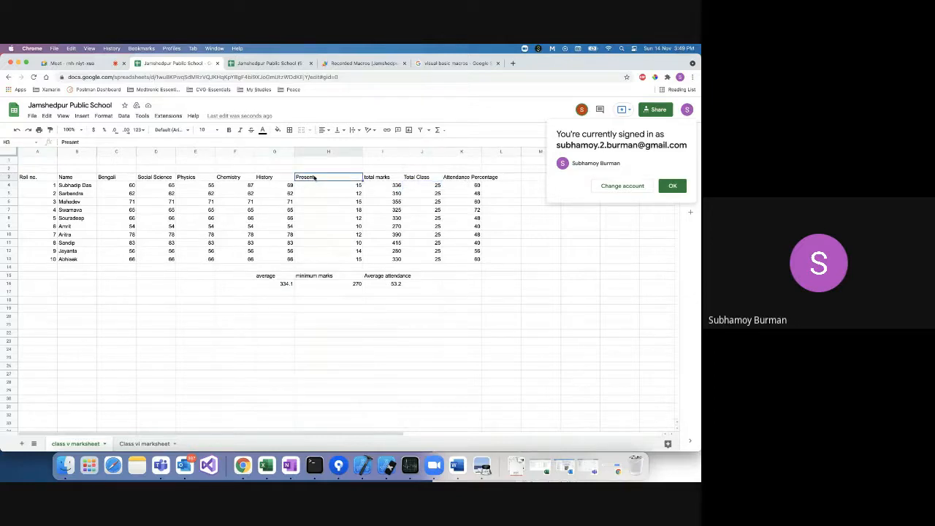
pyautogui.keyDown('shift'); pyautogui.click(320, 260); pyautogui.keyUp('shift')
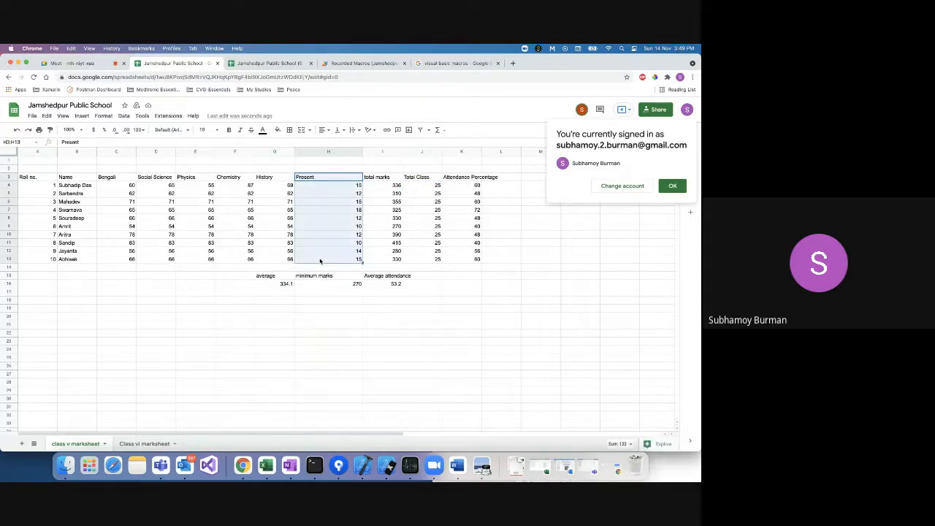
pyautogui.press('super+c')
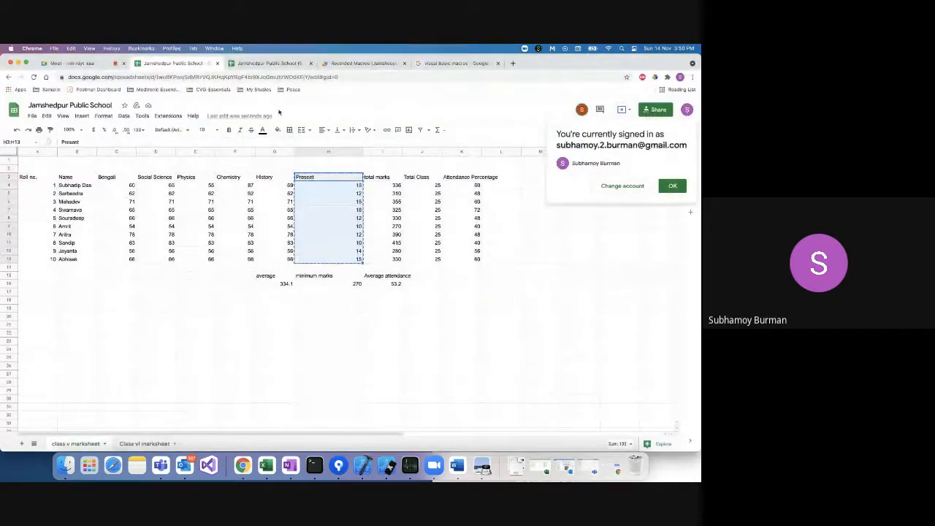
# Insert a column before Total Class on Class vi and paste the Present data from H3.
pyautogui.click(157, 444)
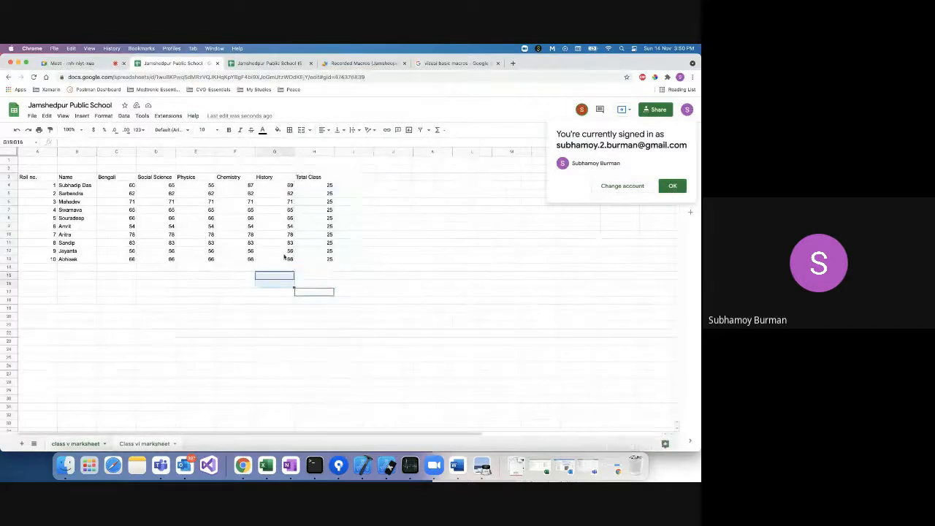
pyautogui.rightClick(312, 153)
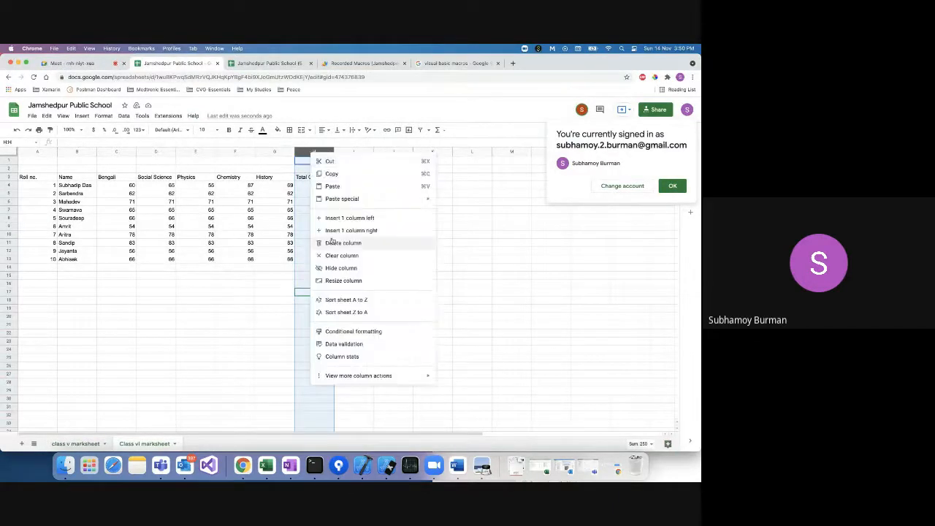
pyautogui.click(340, 219)
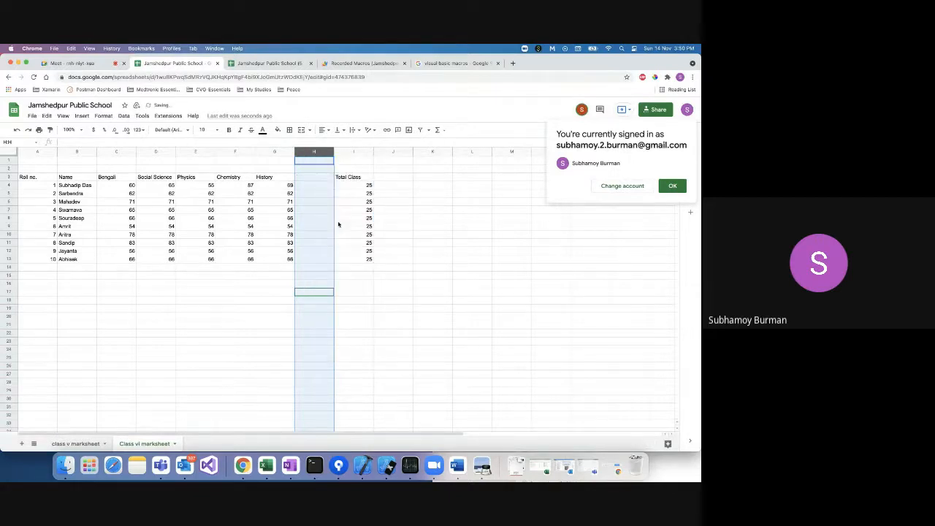
pyautogui.hotkey('ctrl', 'v')
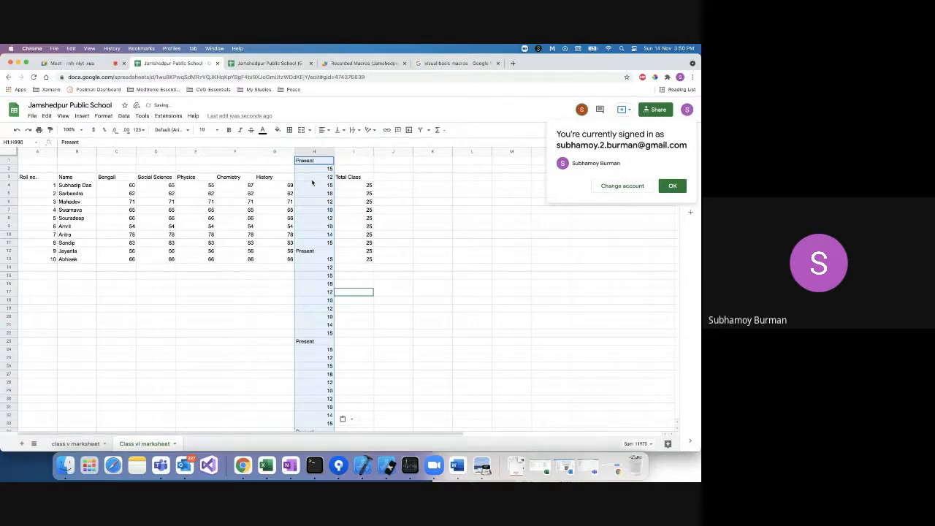
pyautogui.click(312, 178)
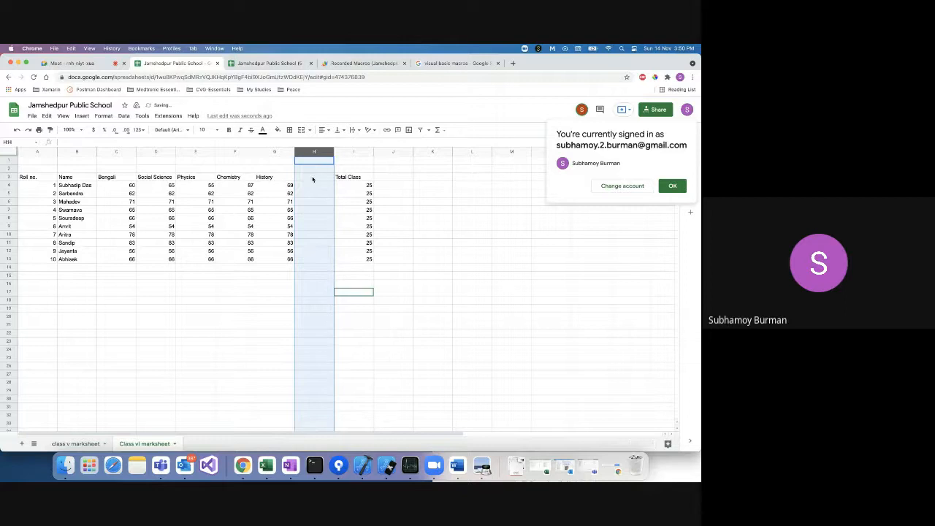
pyautogui.hotkey('ctrl', 'z')
pyautogui.hotkey('ctrl', 'v')
pyautogui.click(313, 210)
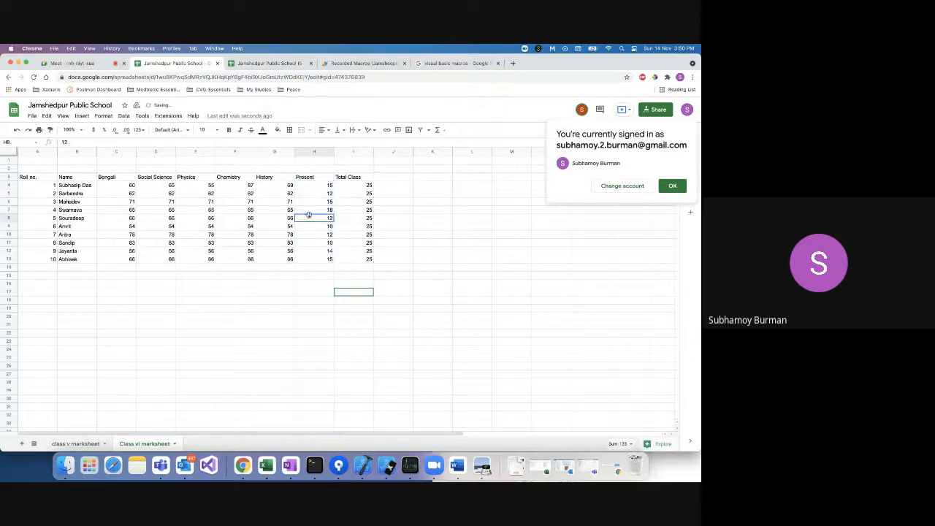
pyautogui.click(430, 211)
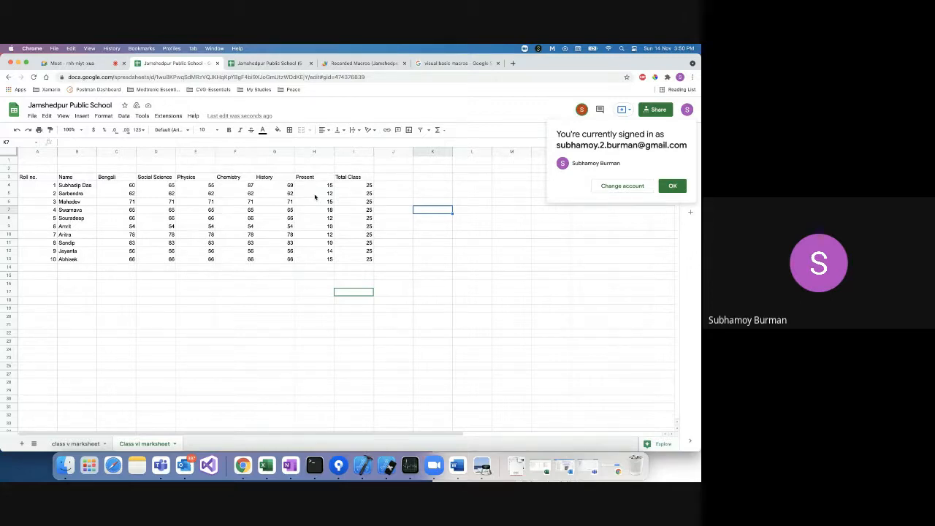
# Run Marks calculator and authorize it with the chosen account, allowing spreadsheet access.
pyautogui.click(168, 116)
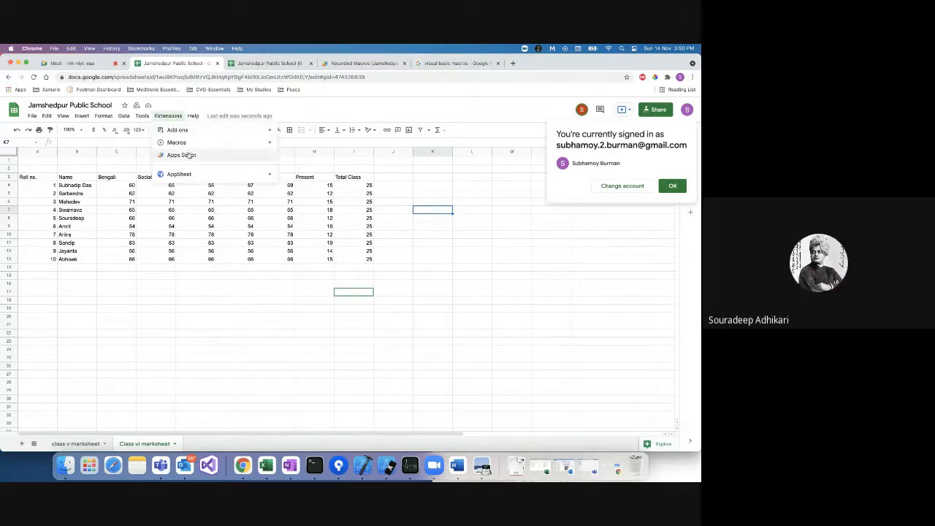
pyautogui.moveTo(192, 145)
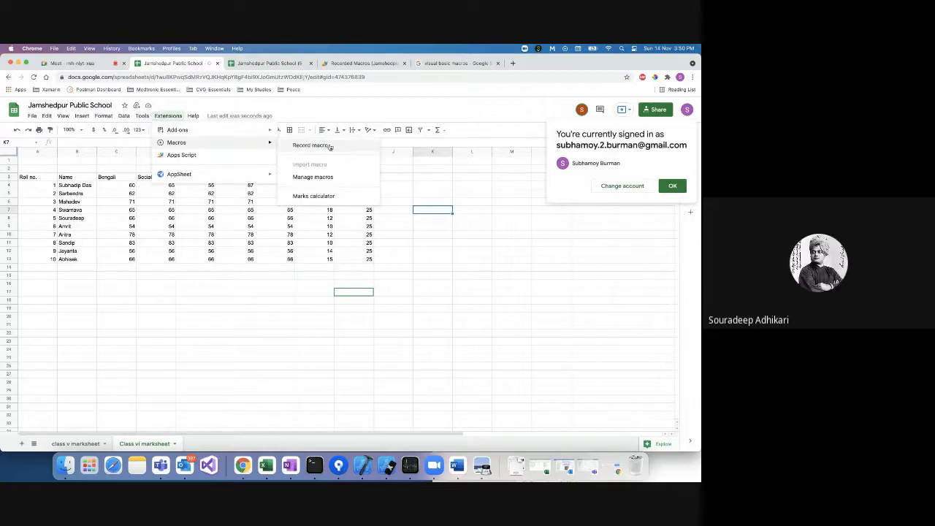
pyautogui.click(328, 193)
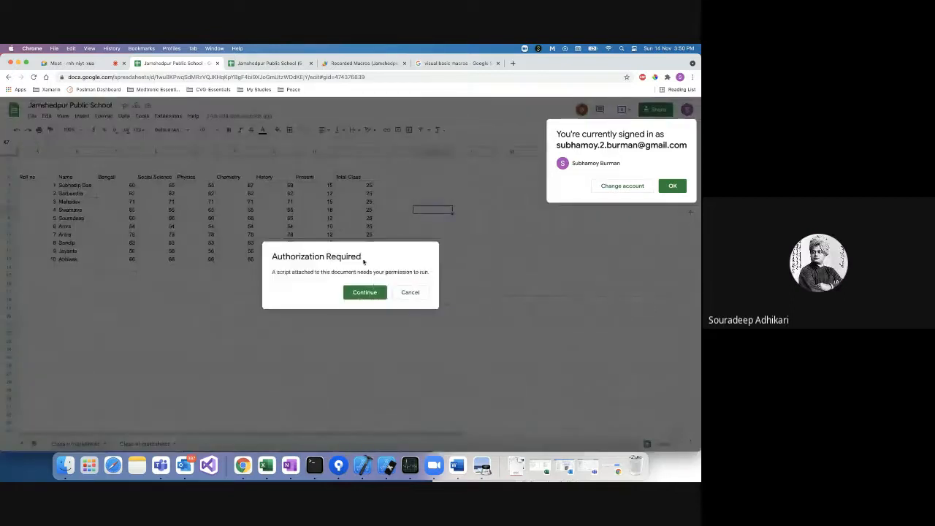
pyautogui.click(365, 292)
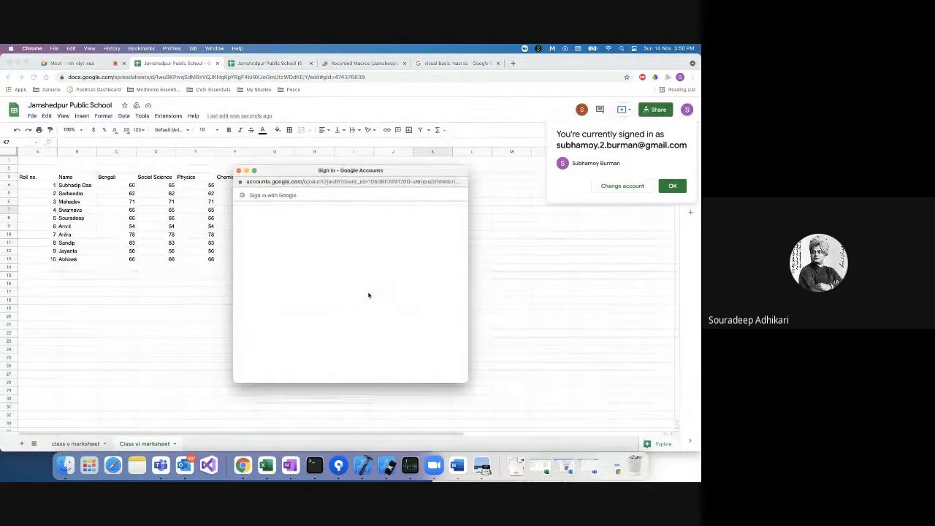
pyautogui.click(360, 269)
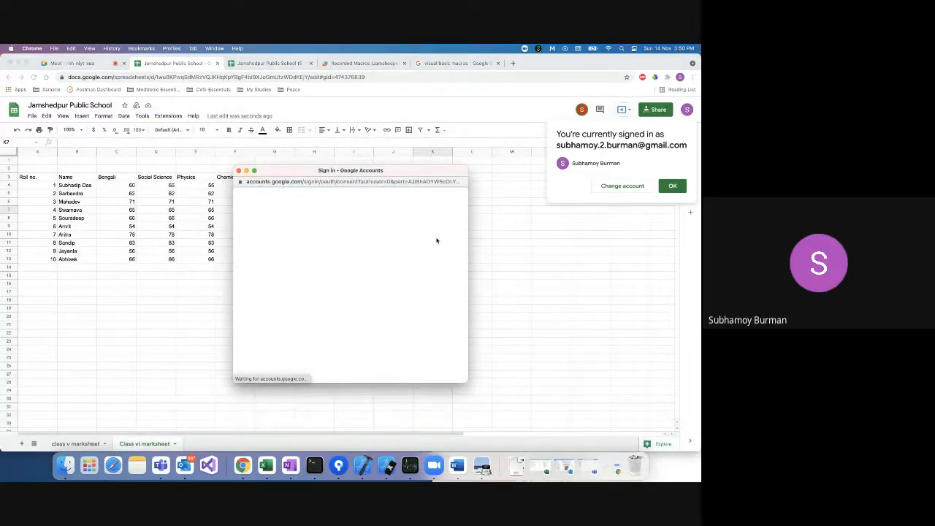
pyautogui.scroll(-5, 437, 248)
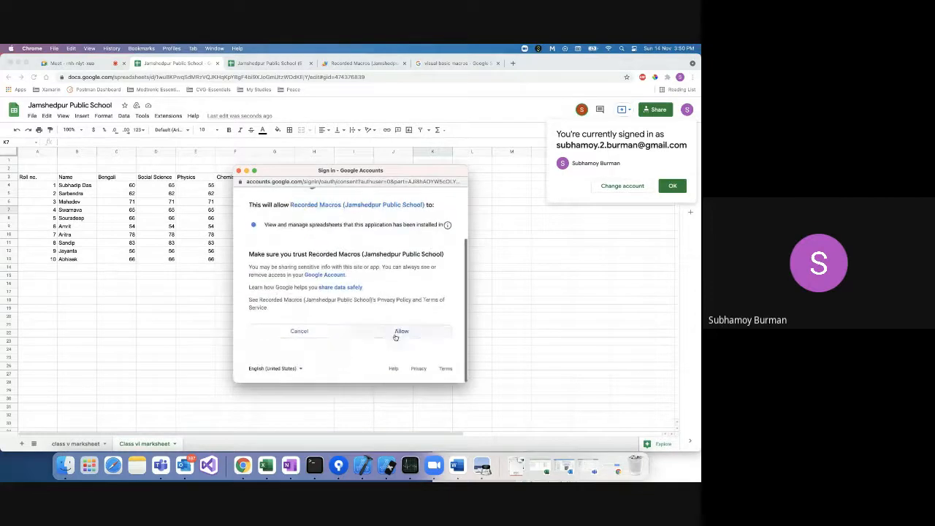
pyautogui.click(398, 333)
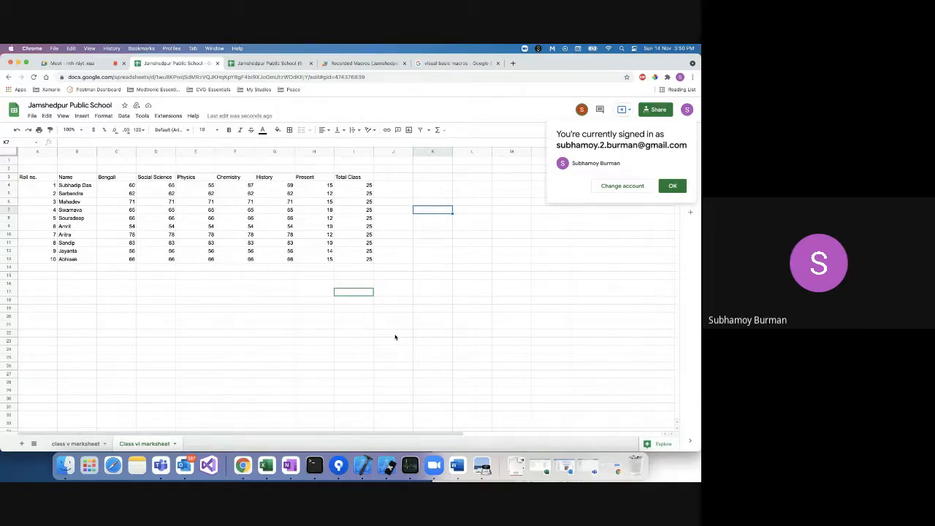
pyautogui.click(159, 116)
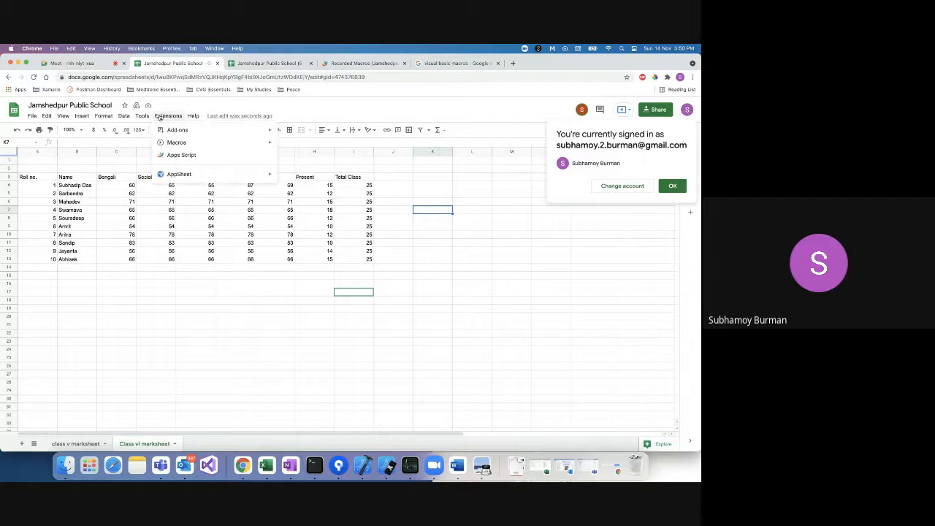
# Run Marks calculator on Class vi, giving totals (336, 310, 355…), average 334.1, minimum 270.
pyautogui.moveTo(194, 142)
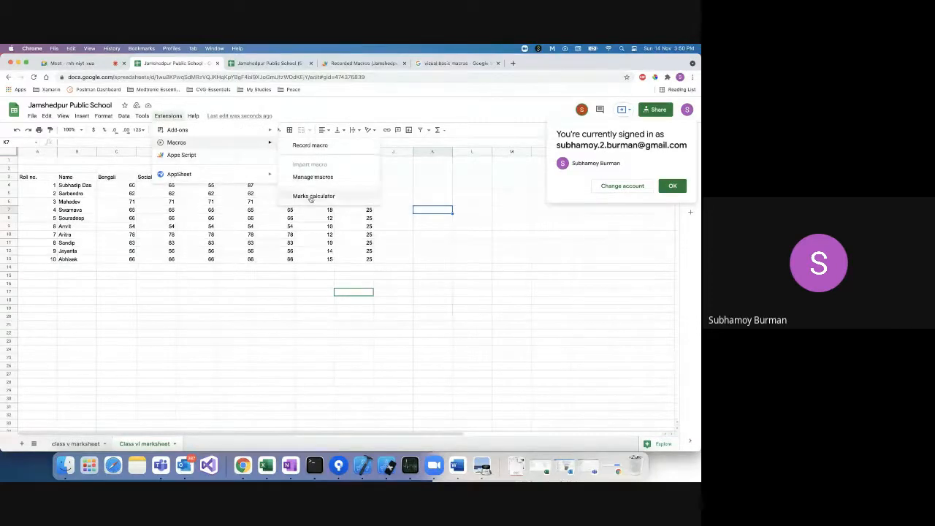
pyautogui.click(312, 196)
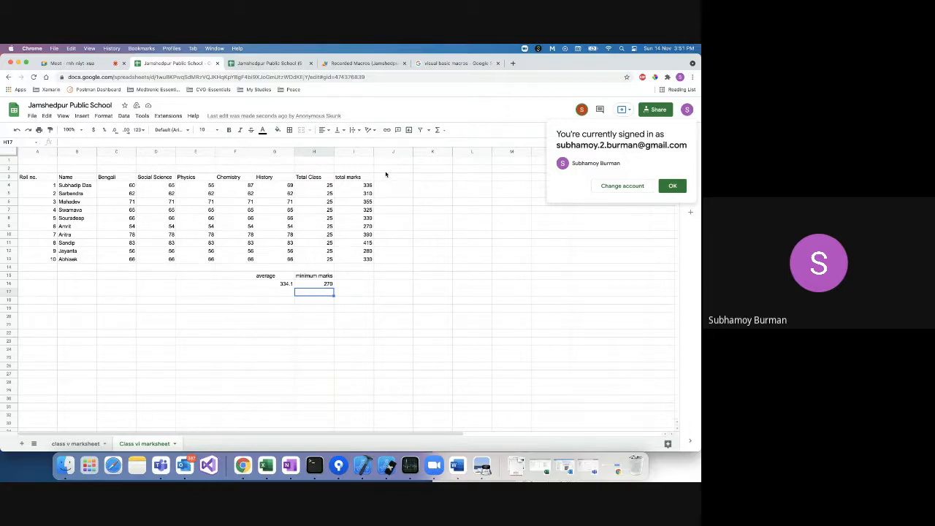
pyautogui.click(79, 443)
pyautogui.press('super+c')
pyautogui.click(462, 178)
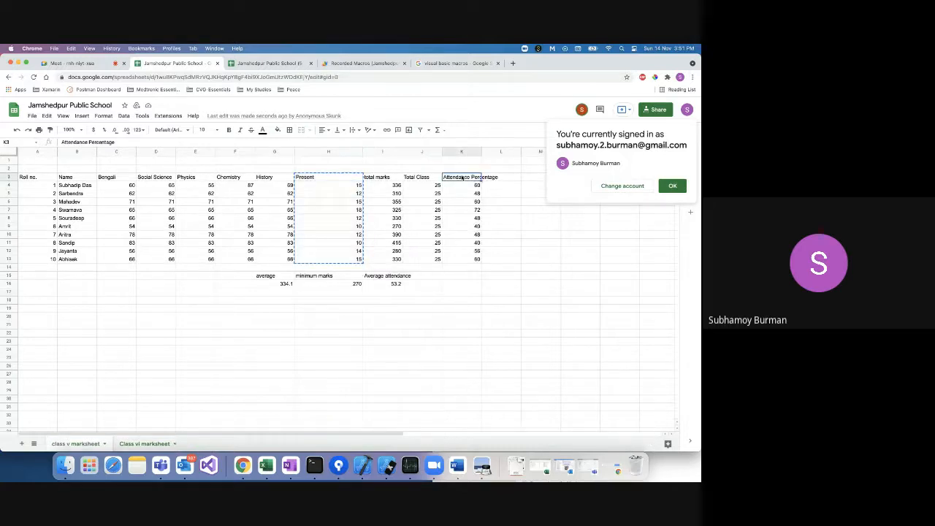
pyautogui.click(148, 444)
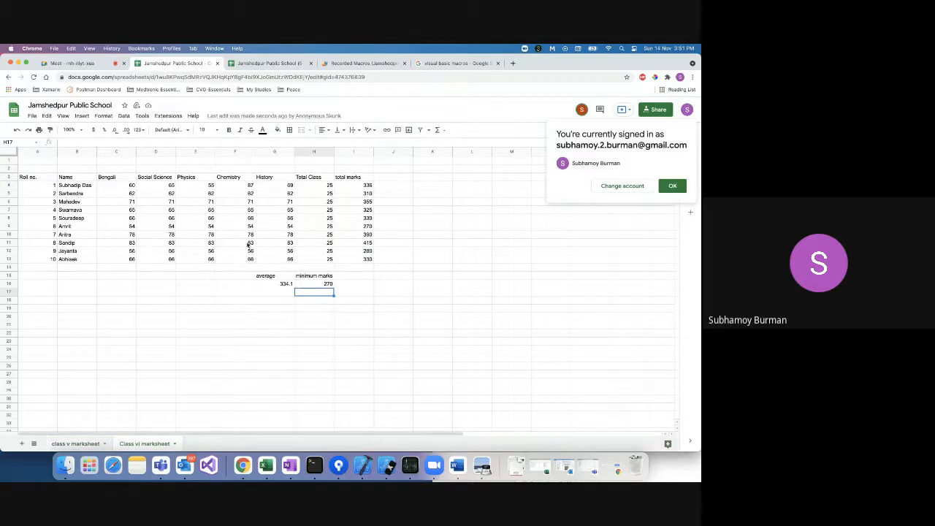
# Open the Marks calculator script in Apps Script and review its AVERAGE and minimum-marks lines.
pyautogui.click(168, 115)
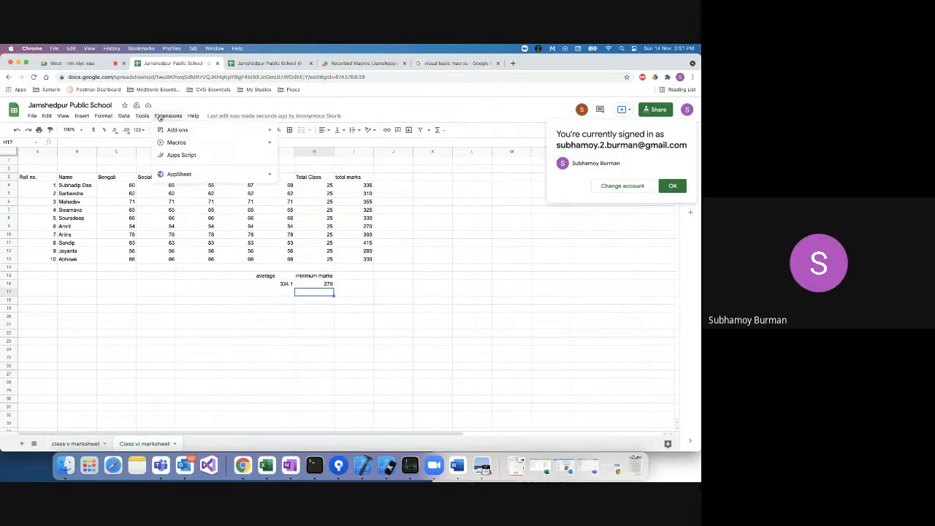
pyautogui.moveTo(176, 142)
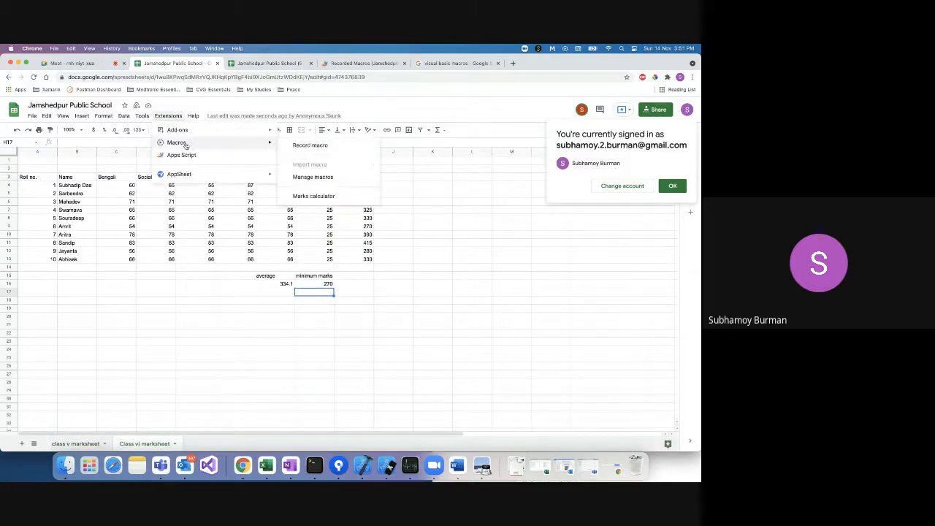
pyautogui.click(313, 177)
pyautogui.click(421, 250)
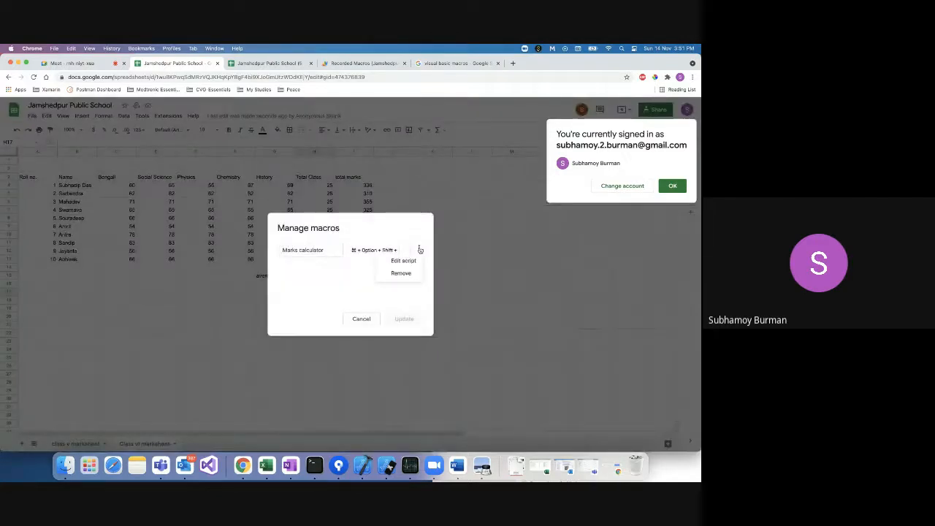
pyautogui.click(409, 260)
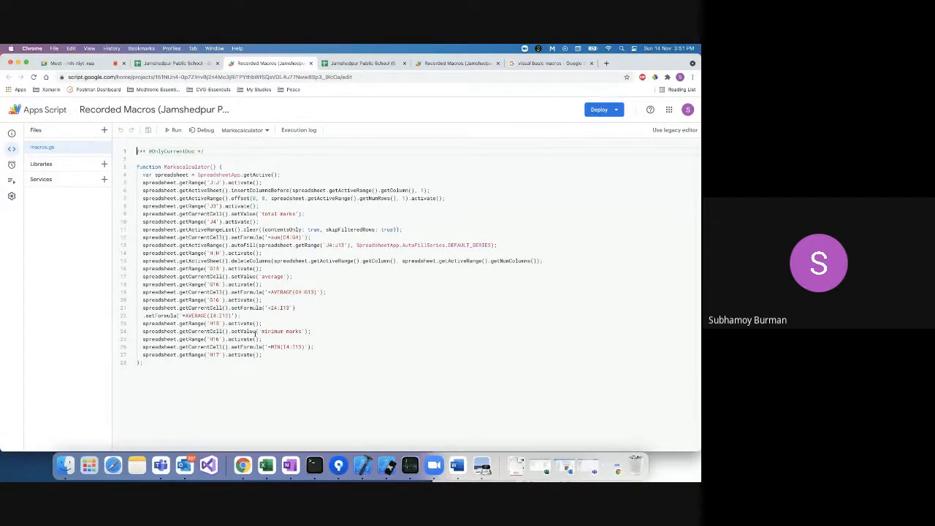
pyautogui.doubleClick(197, 315)
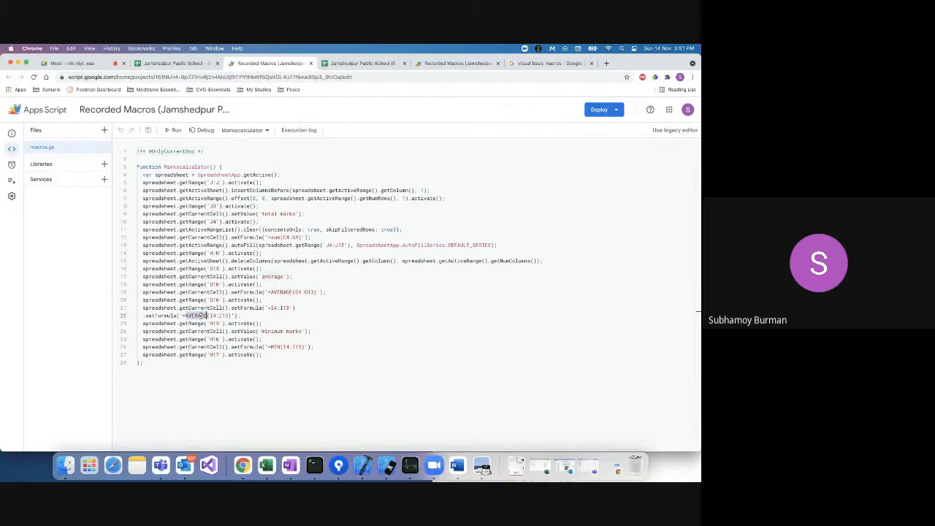
pyautogui.doubleClick(276, 331)
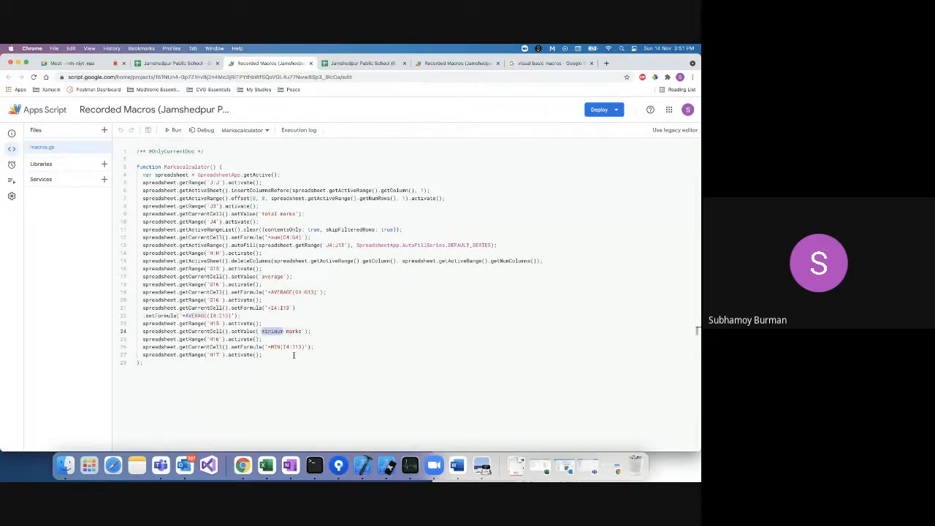
pyautogui.click(178, 64)
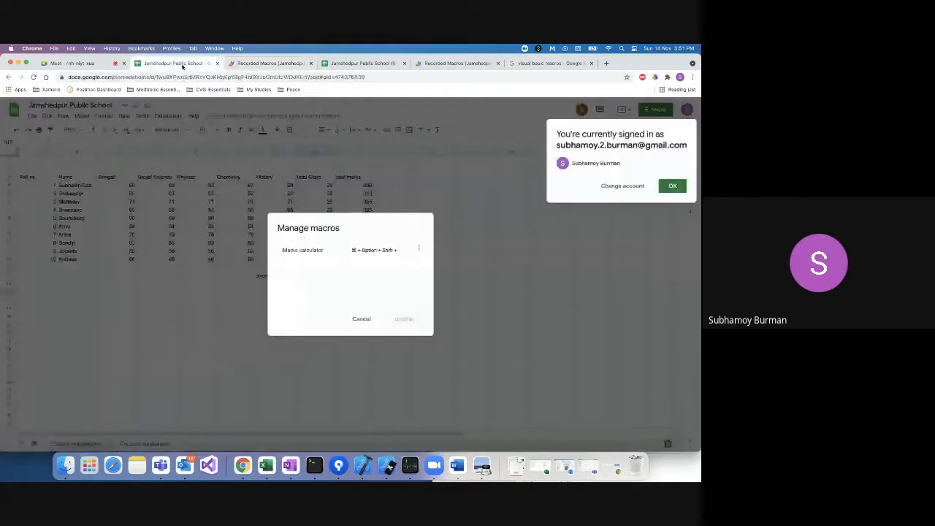
# On class v marksheet, delete the Attendance Percentage column K and retype its heading in K3.
pyautogui.click(361, 318)
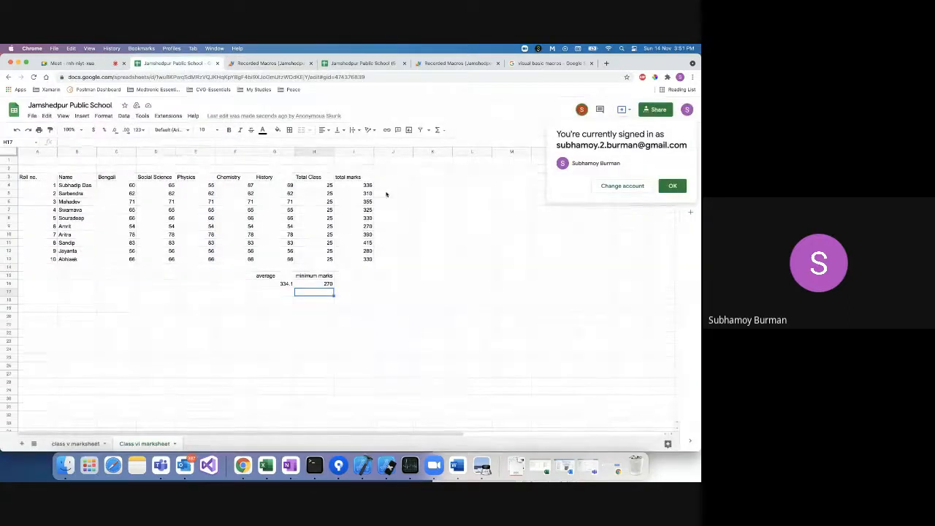
pyautogui.click(75, 444)
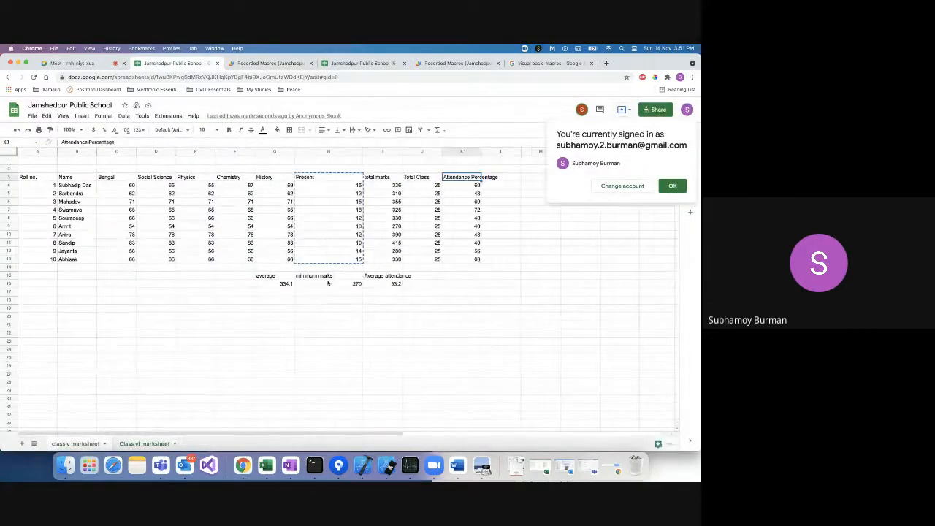
pyautogui.click(462, 152)
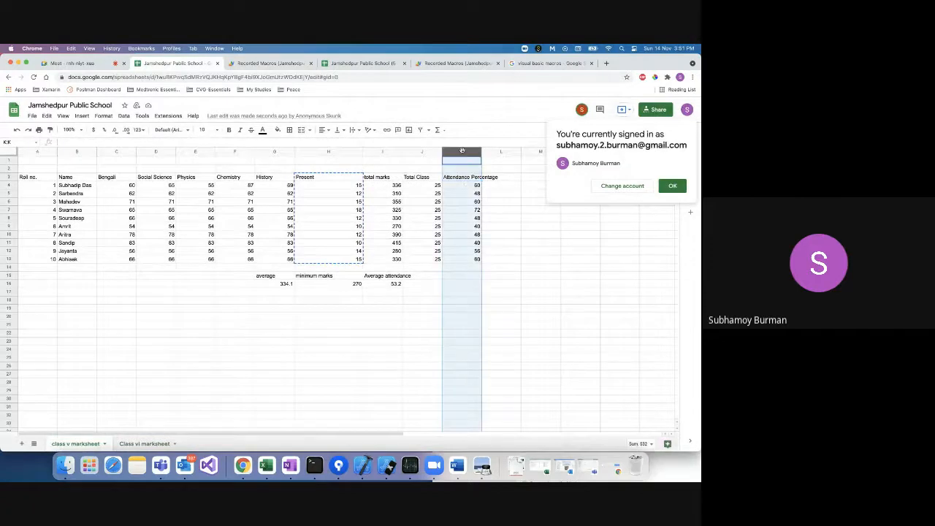
pyautogui.rightClick(462, 151)
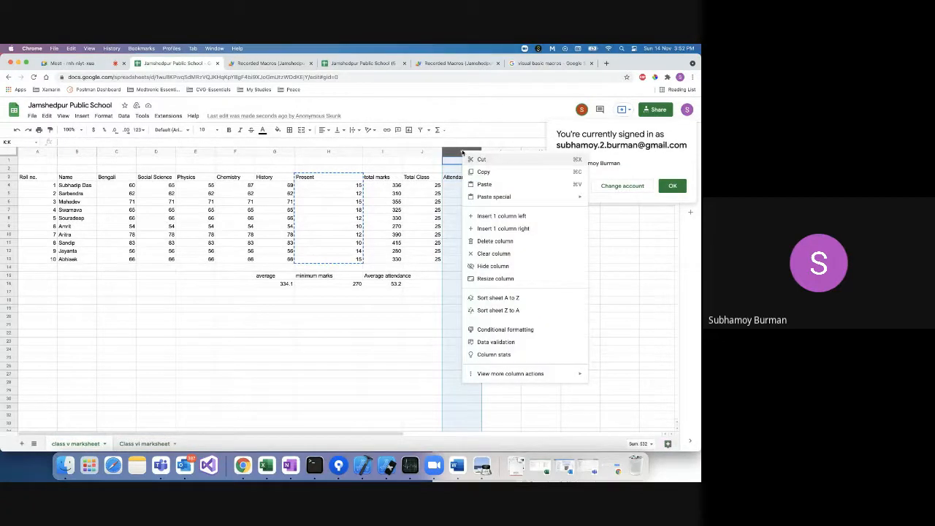
pyautogui.click(484, 241)
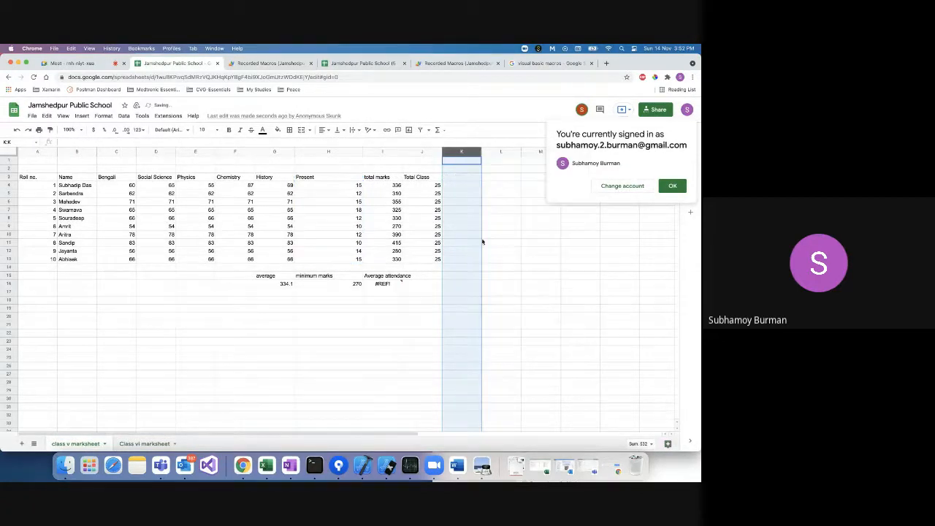
pyautogui.click(458, 179)
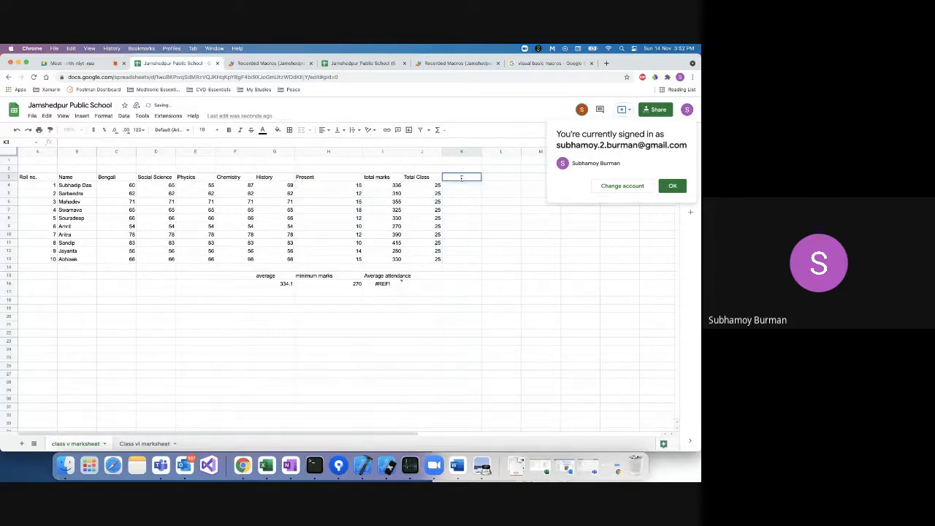
pyautogui.write('Attend')
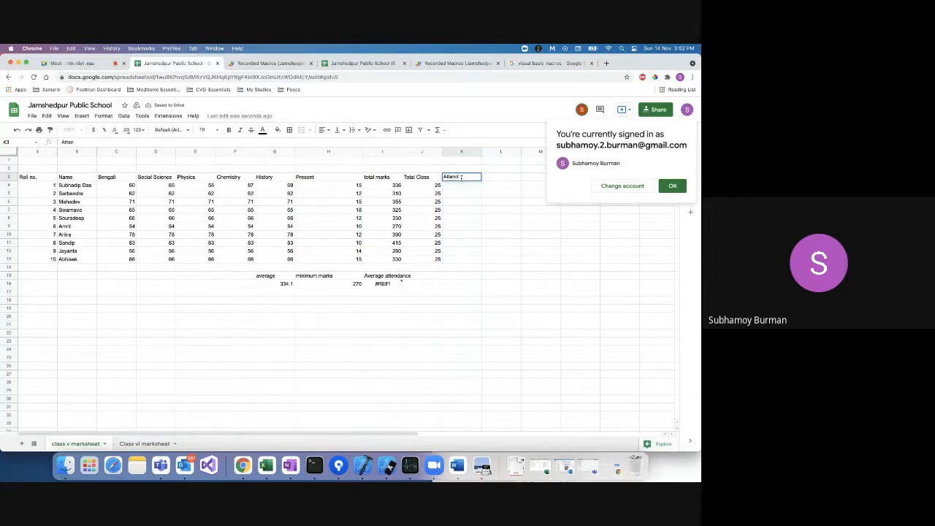
pyautogui.write('ance Percen')
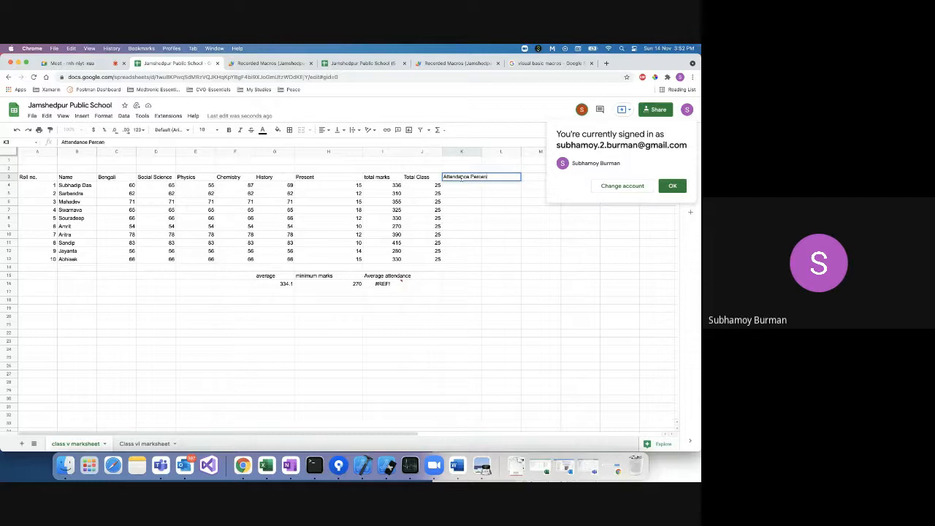
pyautogui.write('tage')
# Widen column K and fill K4:K13 with =H4/J4*100 attendance percentages (60, 48, 60…).
pyautogui.press('Return')
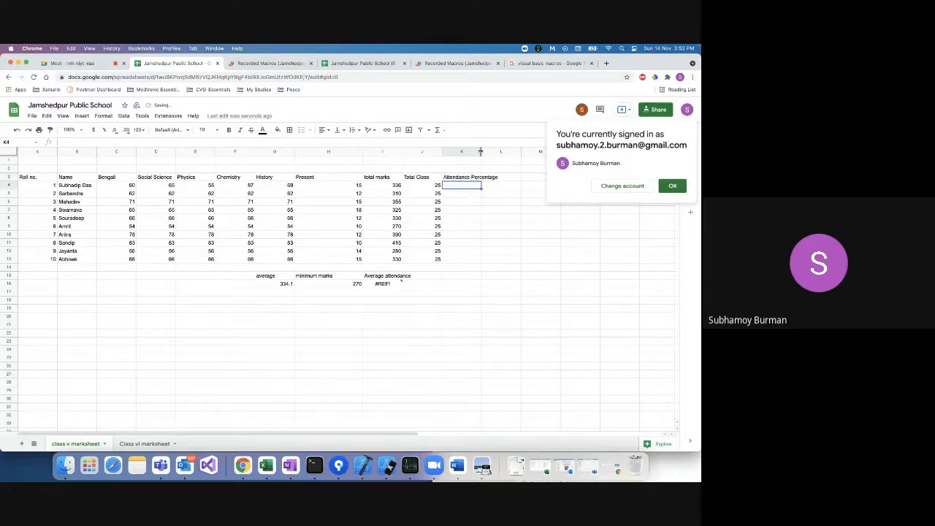
pyautogui.moveTo(480, 152); pyautogui.dragTo(506, 151)
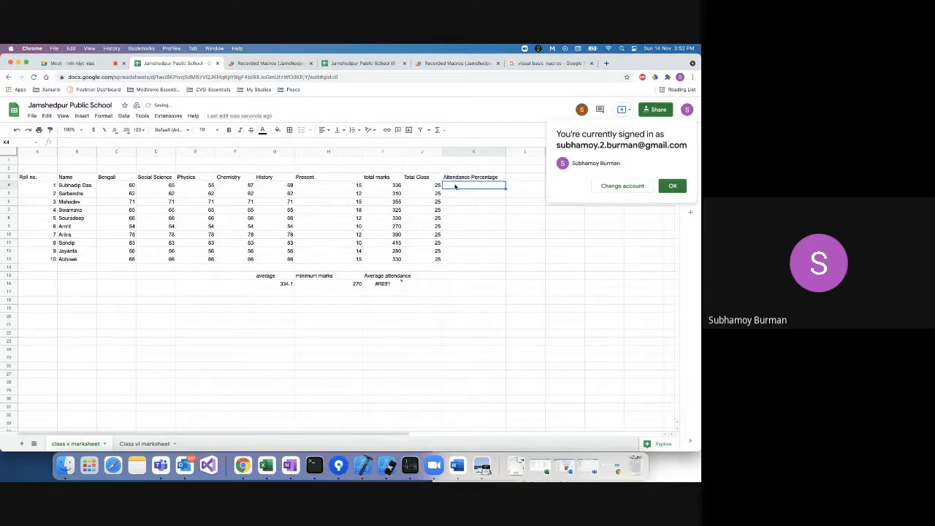
pyautogui.write('=')
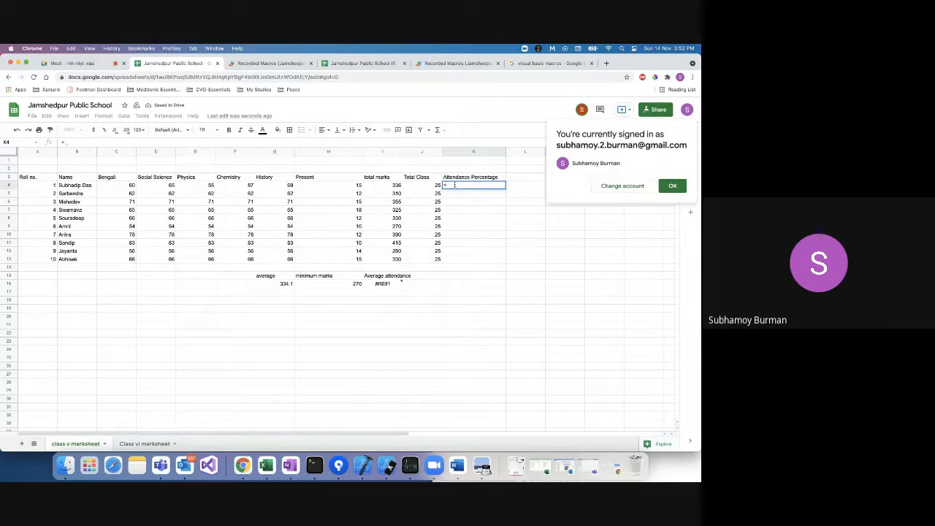
pyautogui.click(356, 185)
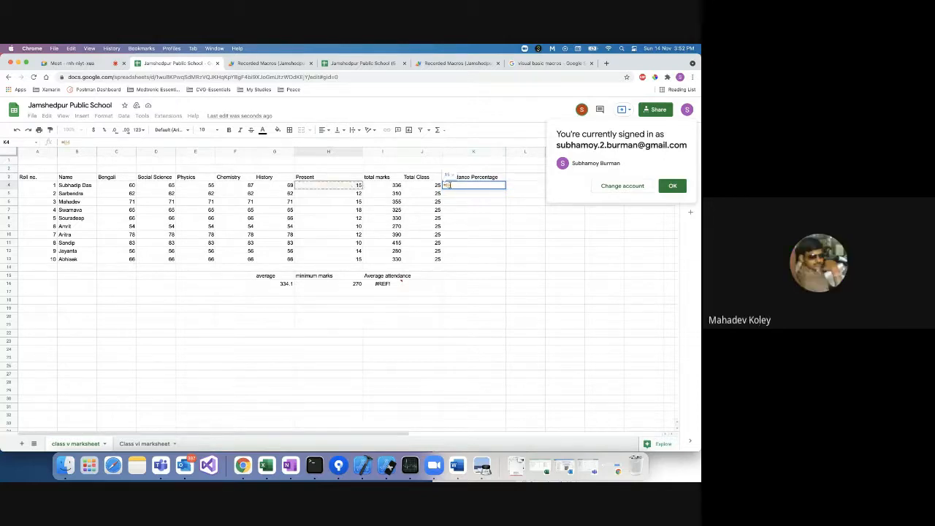
pyautogui.write('/')
pyautogui.click(432, 185)
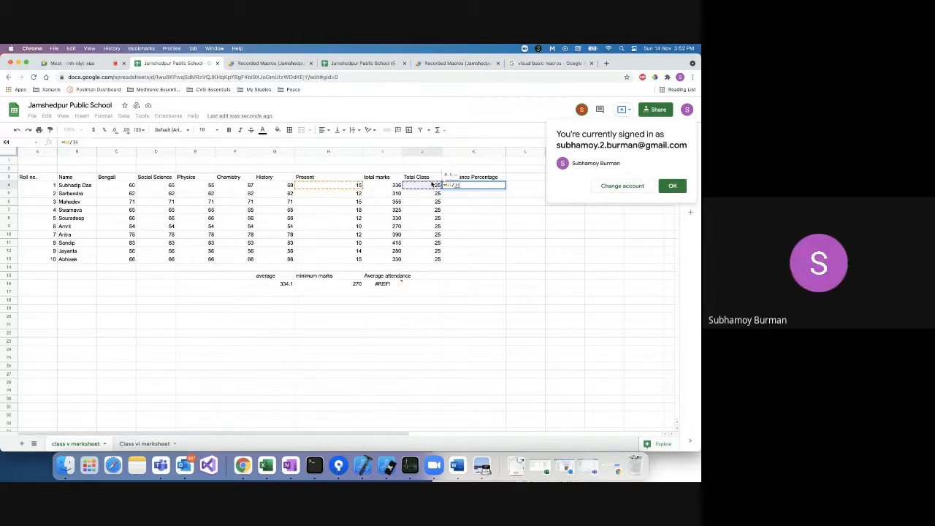
pyautogui.write('*100')
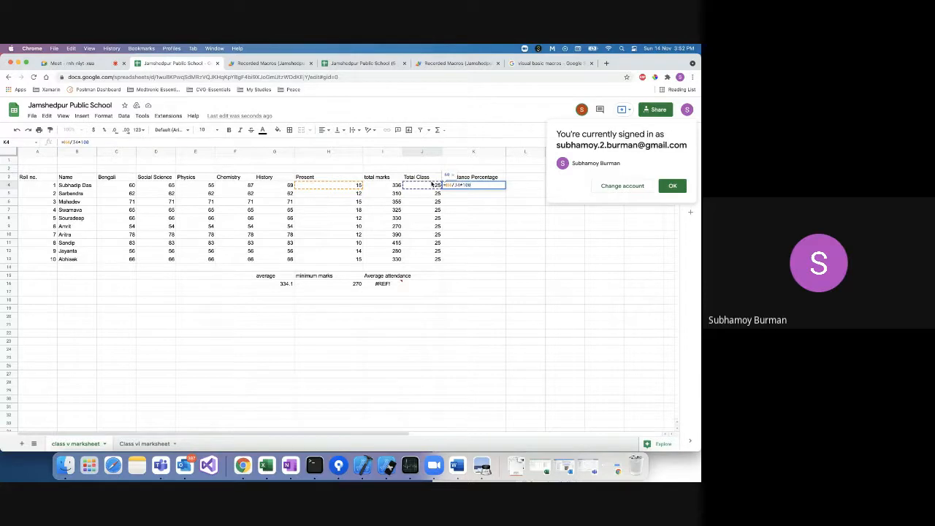
pyautogui.press('Return')
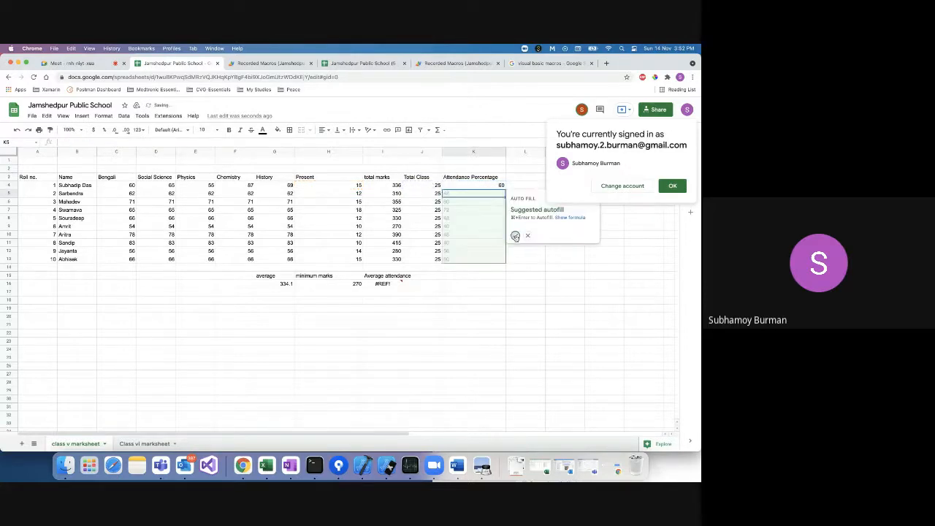
pyautogui.click(515, 235)
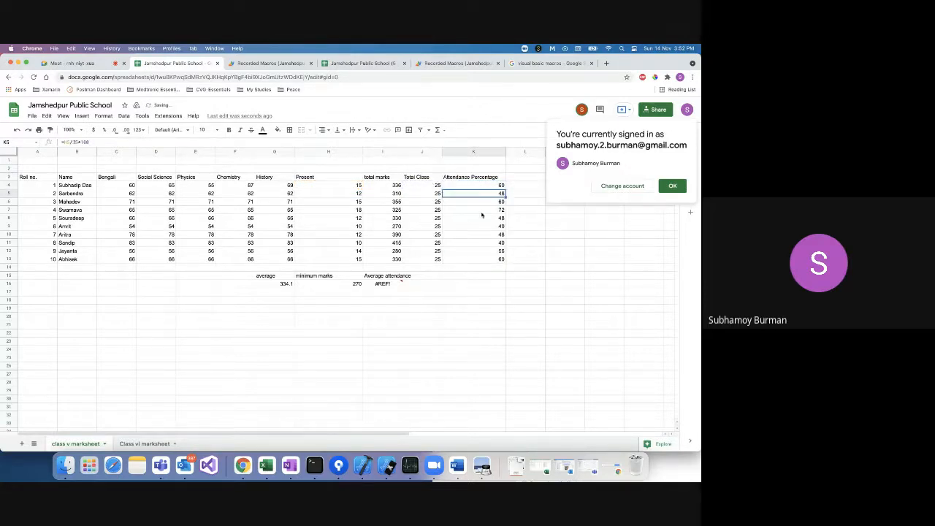
# Fix average attendance in I16 to =AVERAGE(K4:K13), showing 53.2.
pyautogui.click(380, 287)
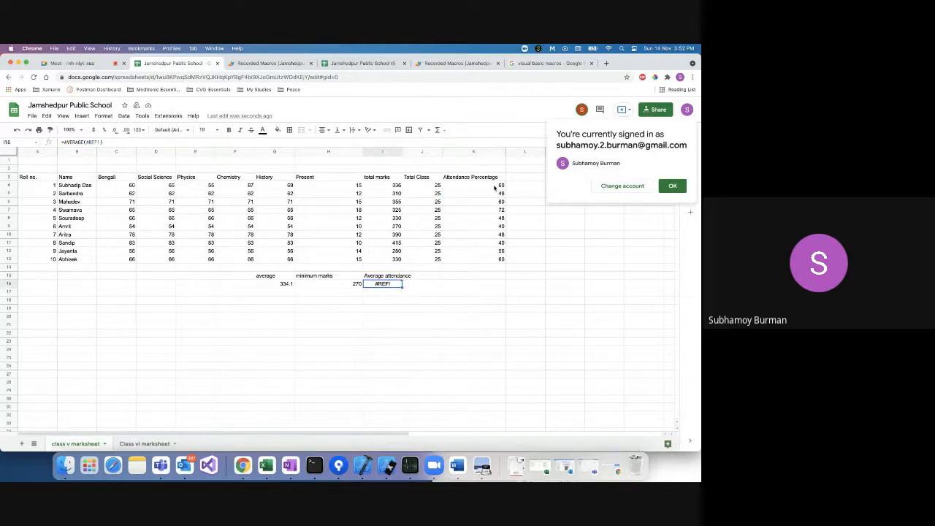
pyautogui.click(121, 143)
pyautogui.press('BackSpace')
pyautogui.press('BackSpace')
pyautogui.press('BackSpace')
pyautogui.press('BackSpace')
pyautogui.press('BackSpace')
pyautogui.press('BackSpace')
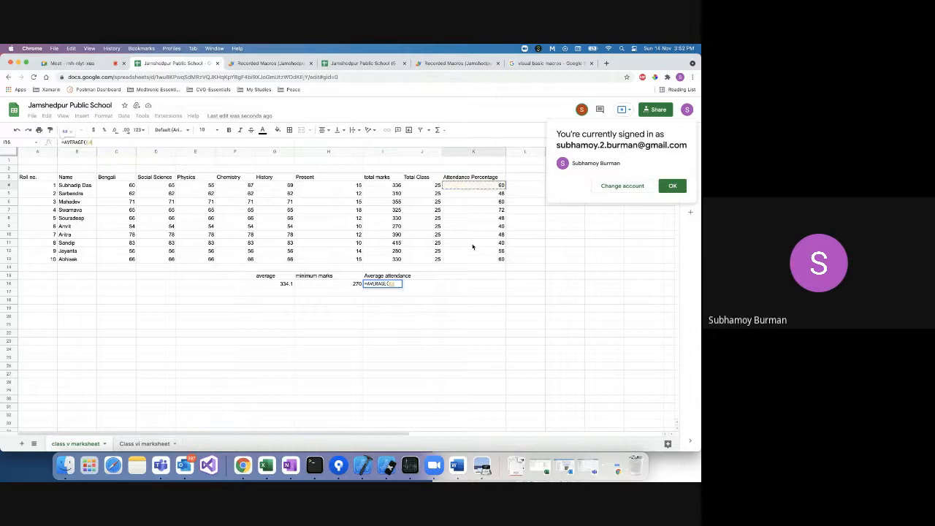
pyautogui.moveTo(473, 247); pyautogui.dragTo(470, 261)
pyautogui.press('Return')
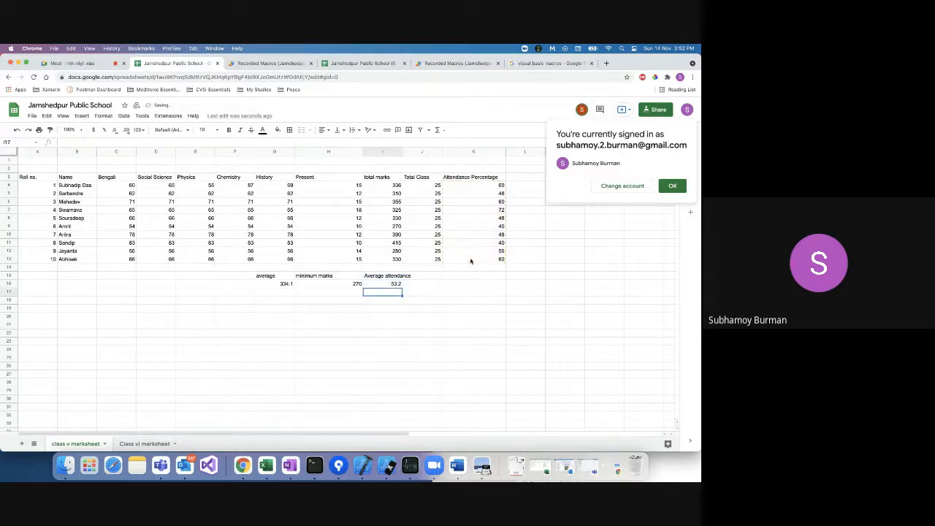
pyautogui.click(377, 283)
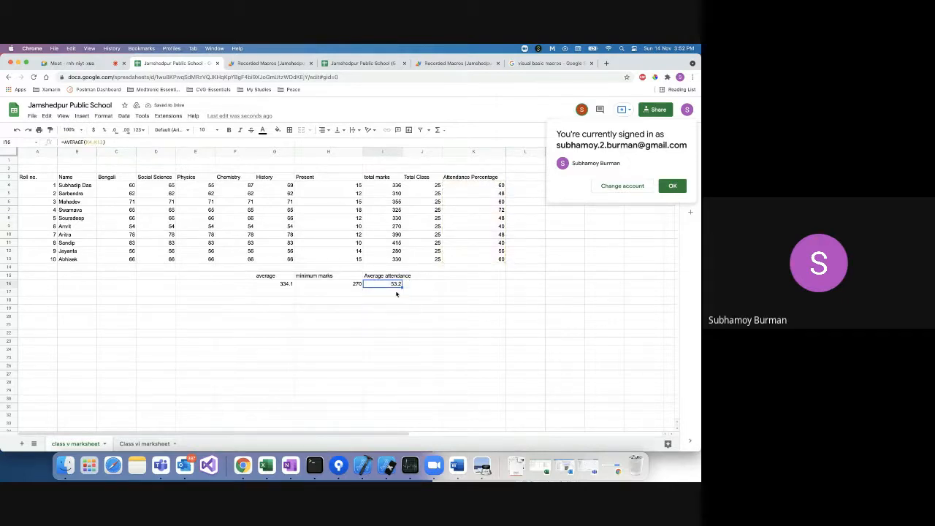
pyautogui.click(473, 151)
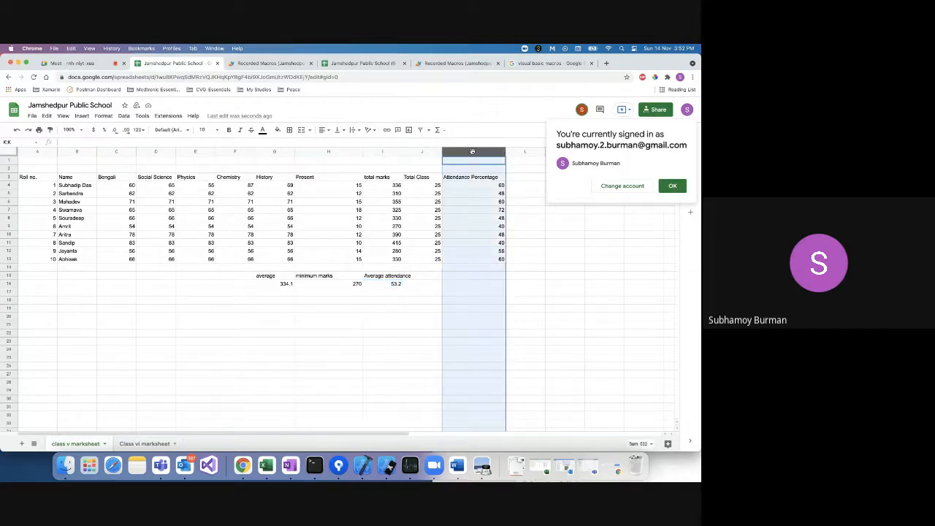
# Delete the Attendance Percentage column and clear the average attendance cells I15:I16.
pyautogui.rightClick(472, 151)
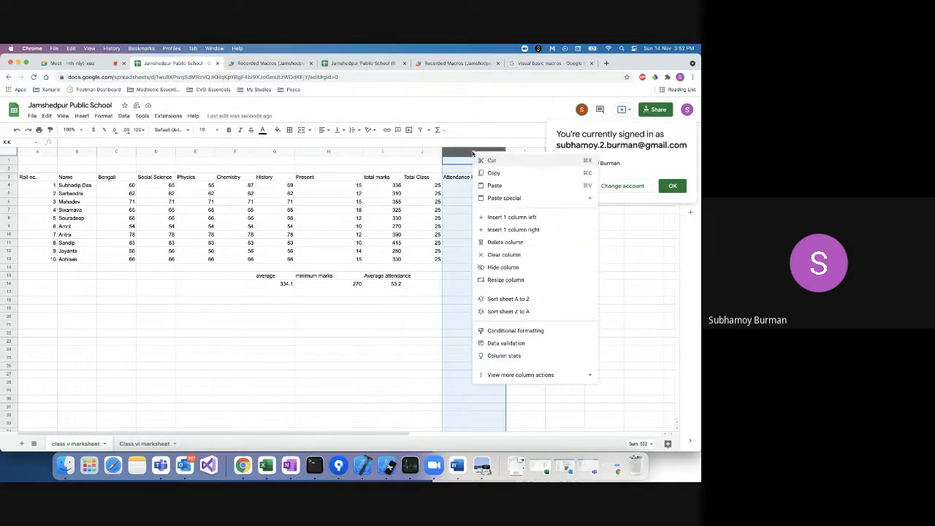
pyautogui.click(499, 247)
pyautogui.moveTo(388, 276); pyautogui.dragTo(390, 288)
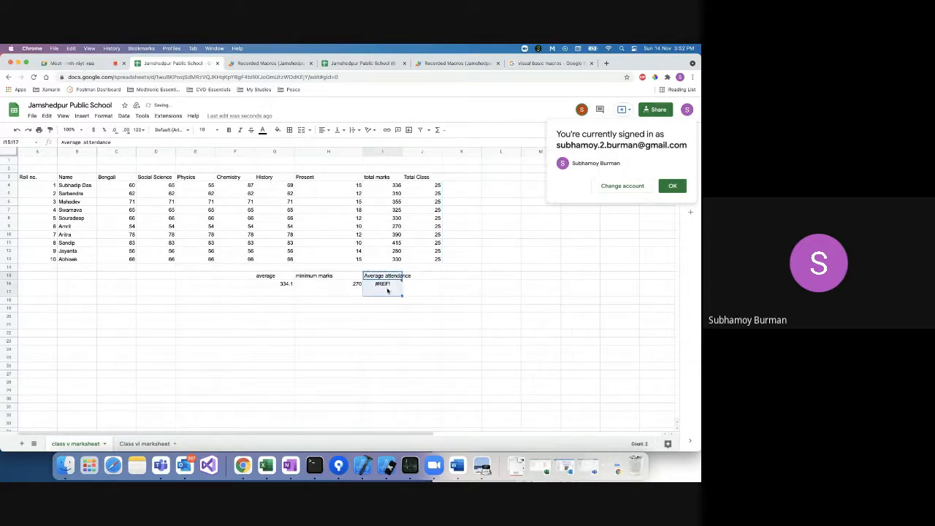
pyautogui.press('Delete')
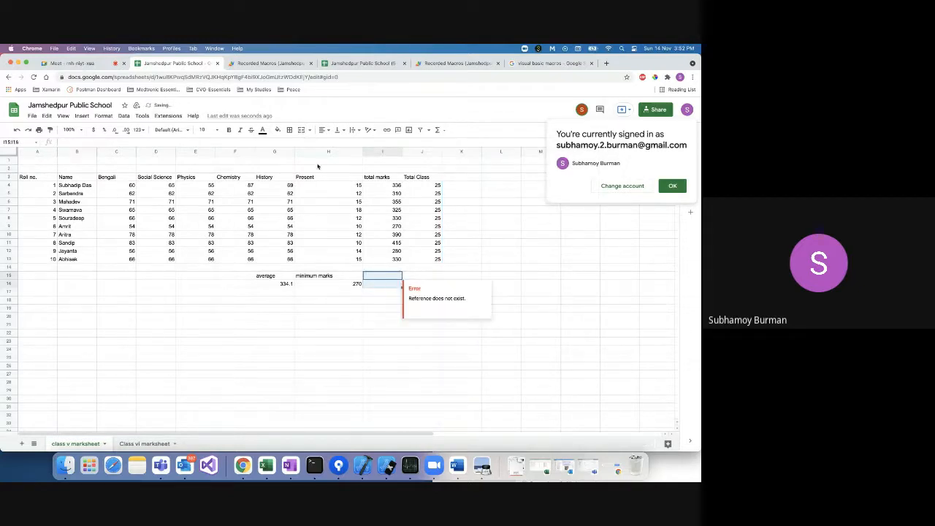
# Start recording a macro and enter the Attendance Percentage heading in K3.
pyautogui.click(167, 116)
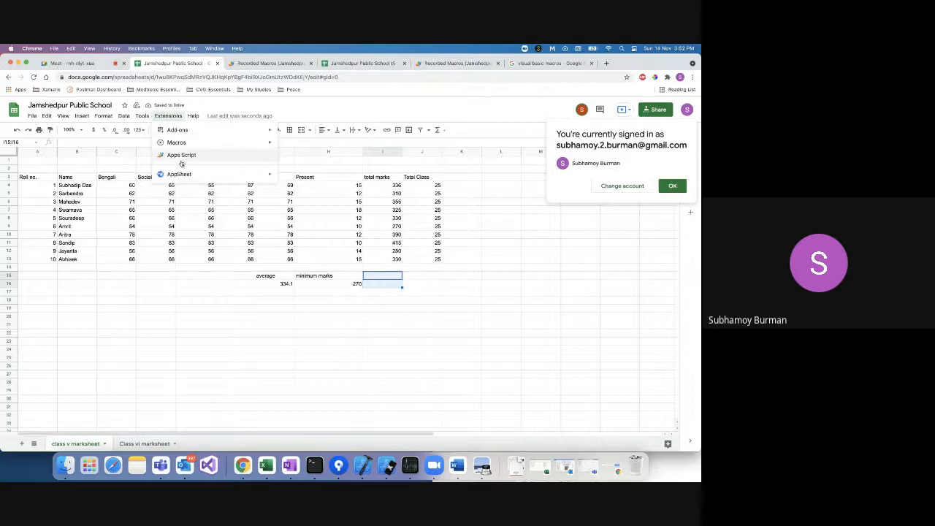
pyautogui.moveTo(188, 144)
pyautogui.click(303, 146)
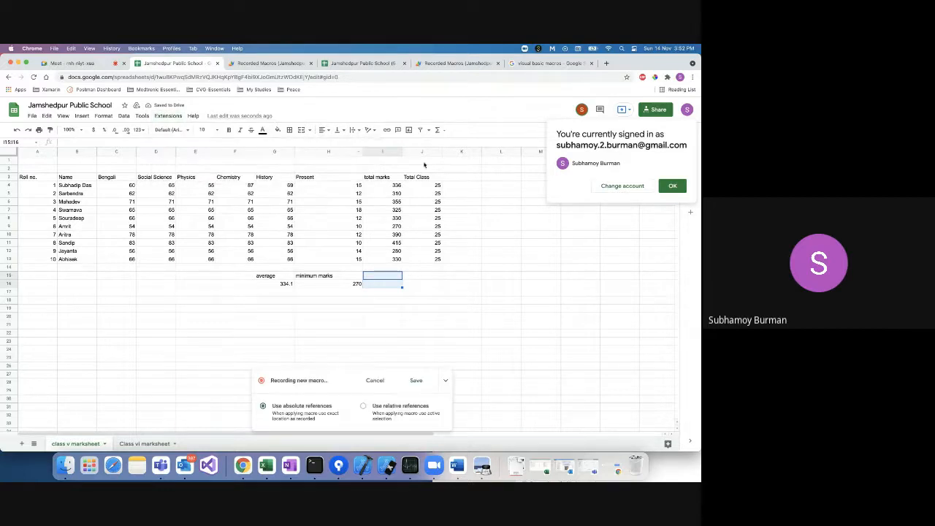
pyautogui.click(458, 177)
pyautogui.write('Atten')
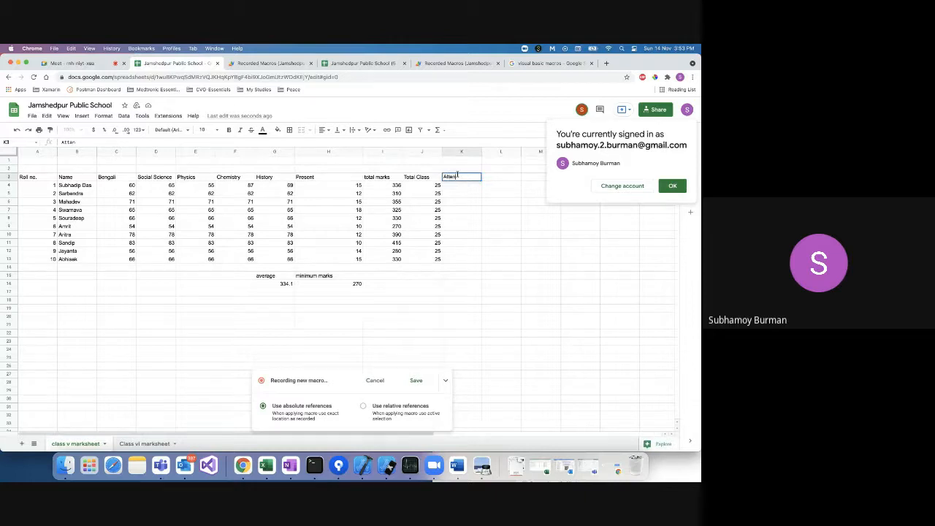
pyautogui.write('dance Percentage')
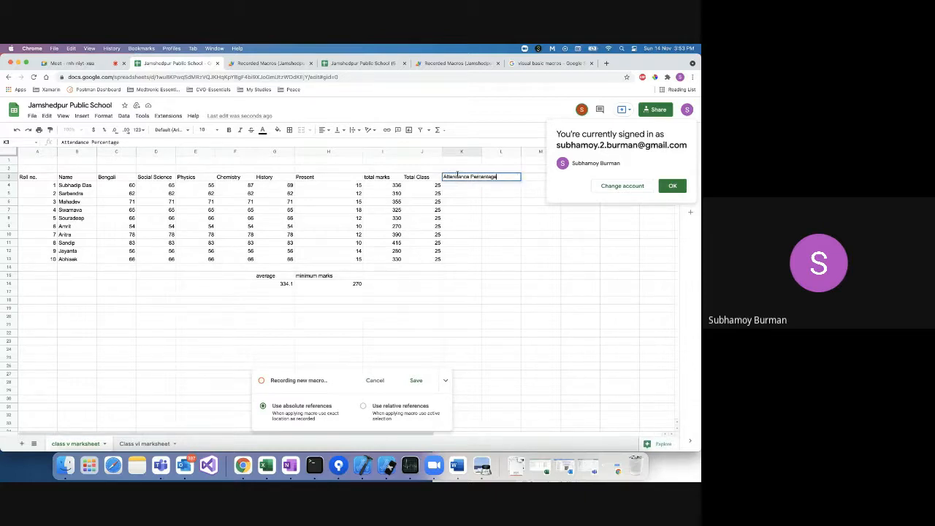
pyautogui.click(462, 187)
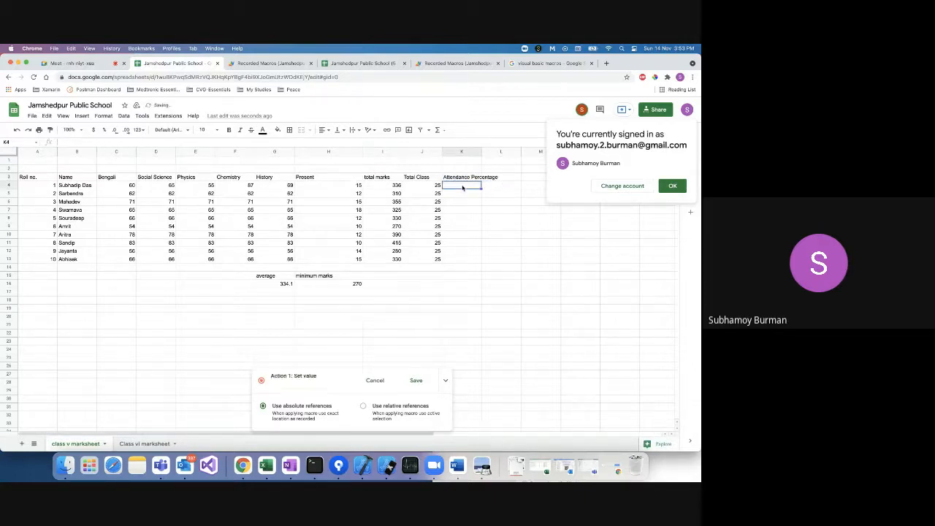
# Enter =H4/J4*100 in K4, fill it down to K13, and begin an Average label in J16.
pyautogui.write('=')
pyautogui.click(341, 189)
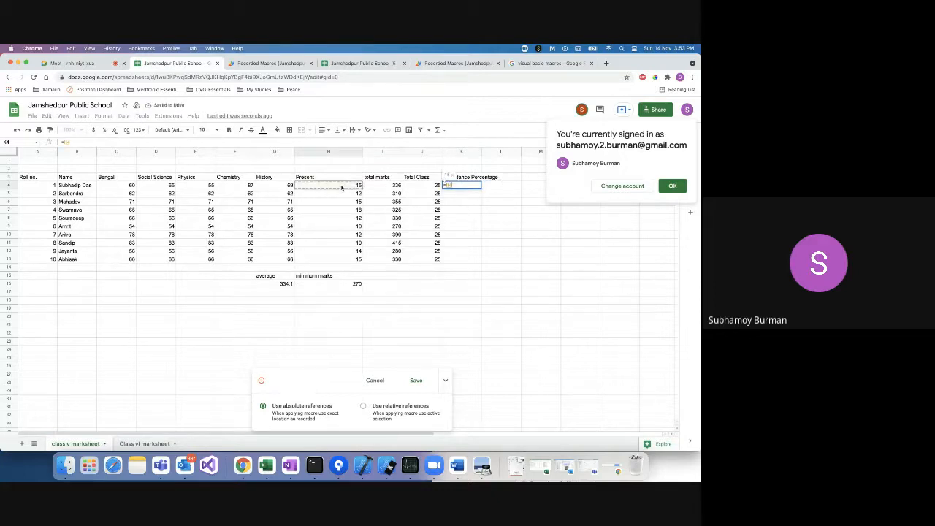
pyautogui.write('/')
pyautogui.click(424, 188)
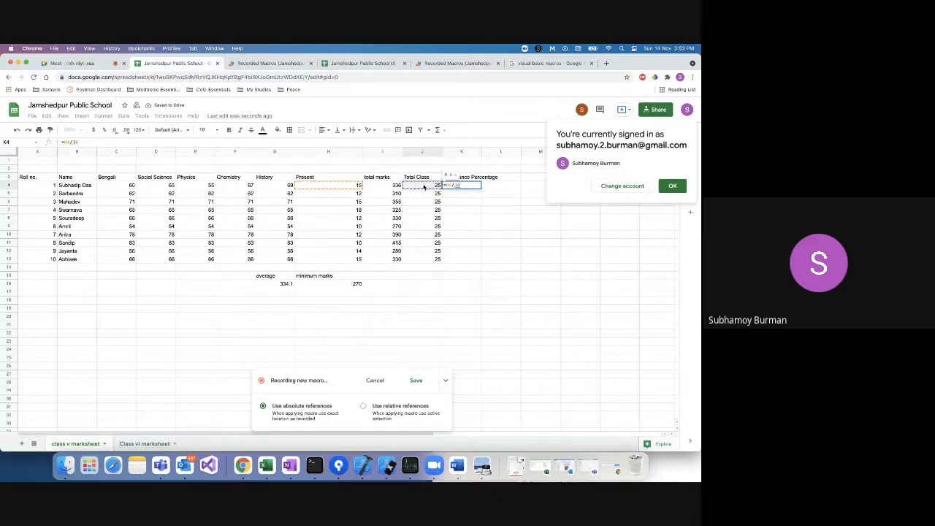
pyautogui.write('*100')
pyautogui.press('Return')
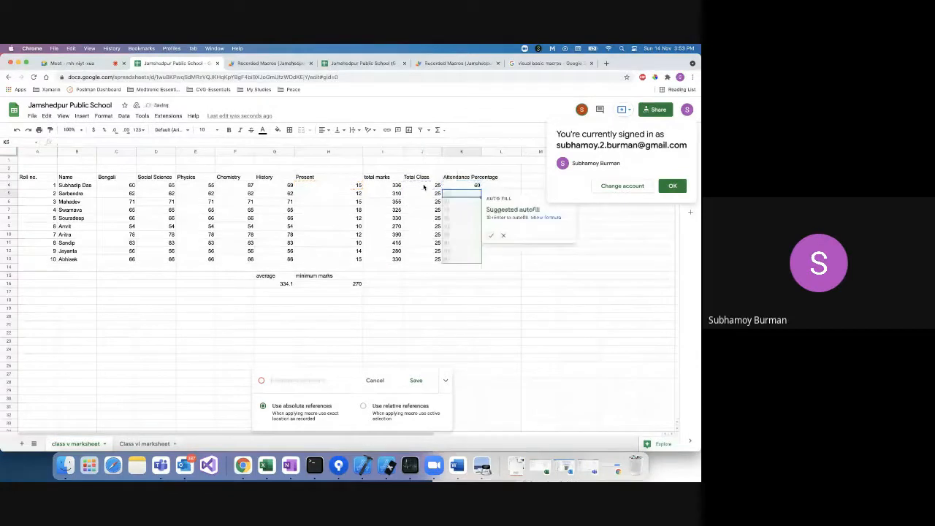
pyautogui.press('super+Return')
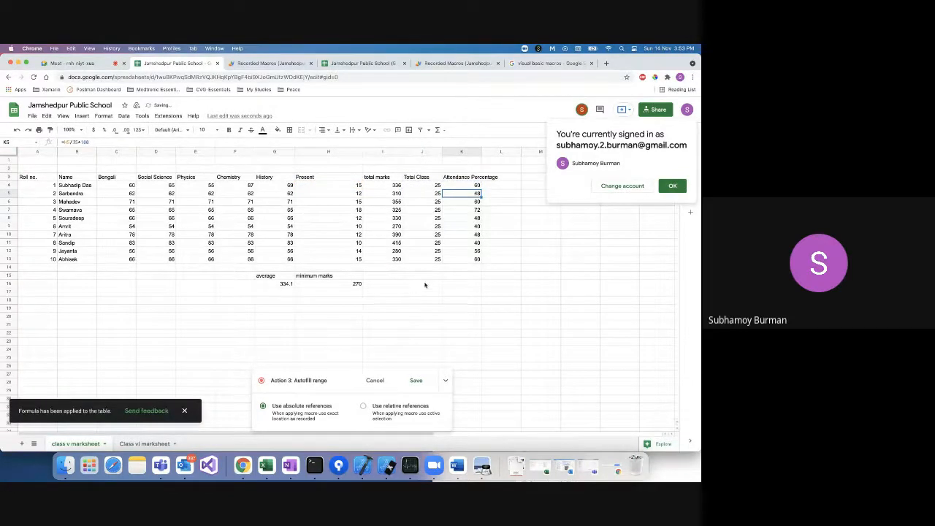
pyautogui.click(425, 285)
pyautogui.write('Average a')
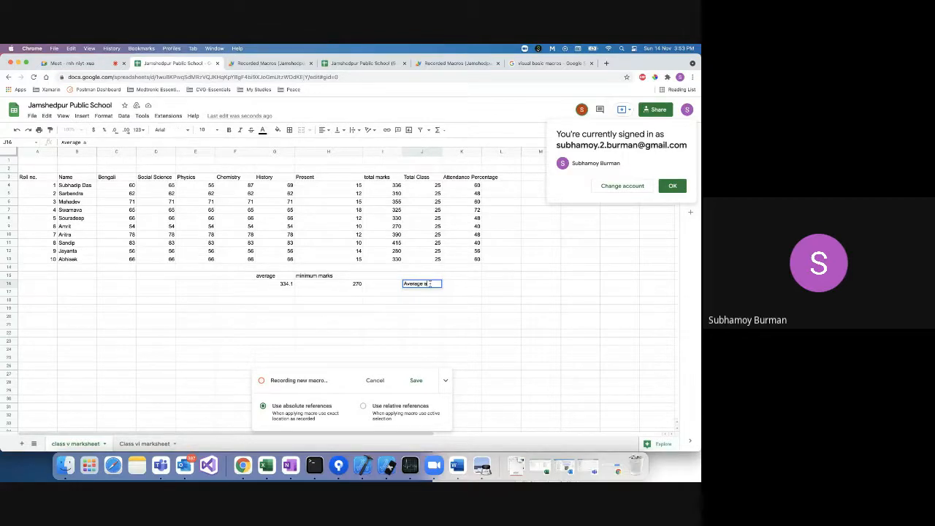
# Label J16 'Average attendance' and put =AVERAGE(K4:K13) in J17, showing 53.2.
pyautogui.write('ttendance')
pyautogui.press('Return')
pyautogui.write('=')
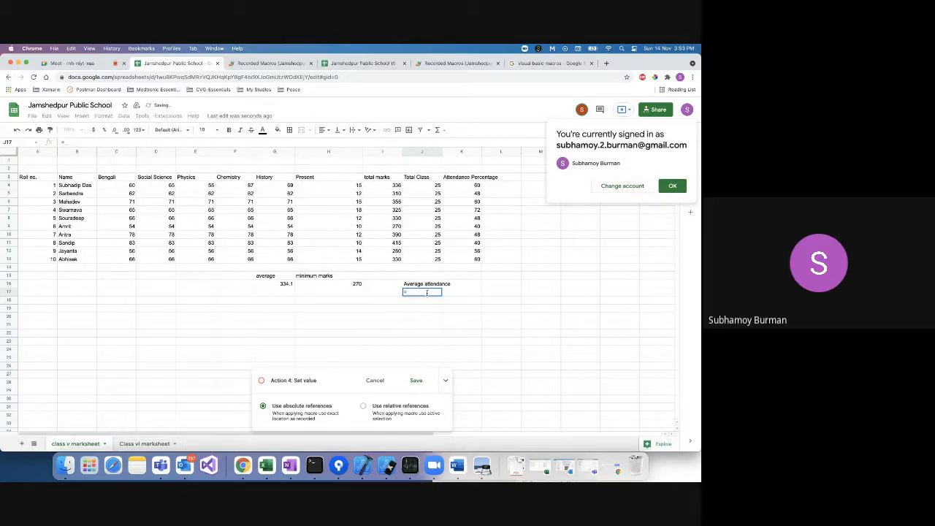
pyautogui.write('a')
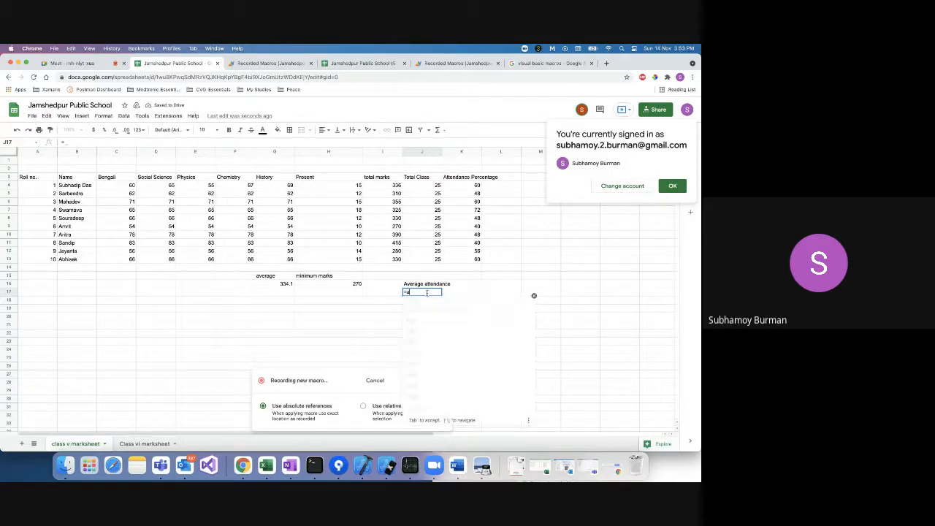
pyautogui.write('verga')
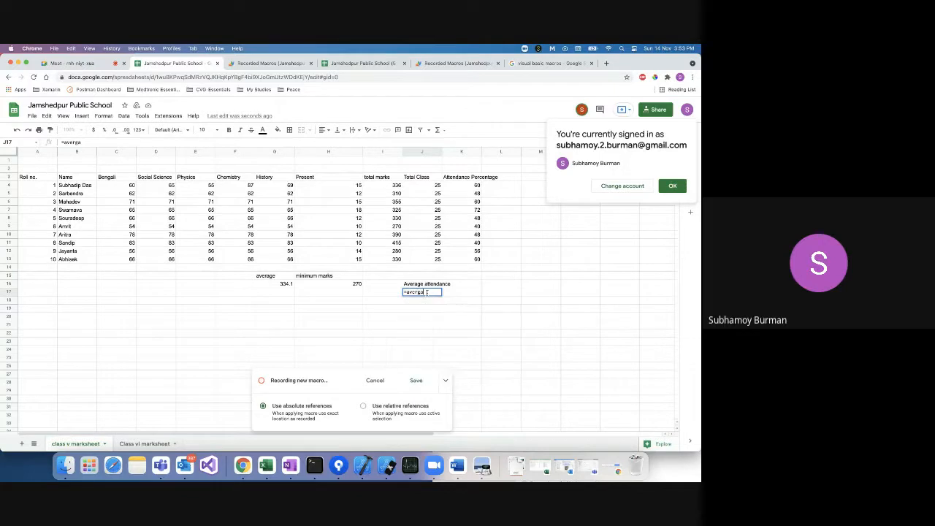
pyautogui.press('BackSpace')
pyautogui.press('BackSpace')
pyautogui.click(438, 311)
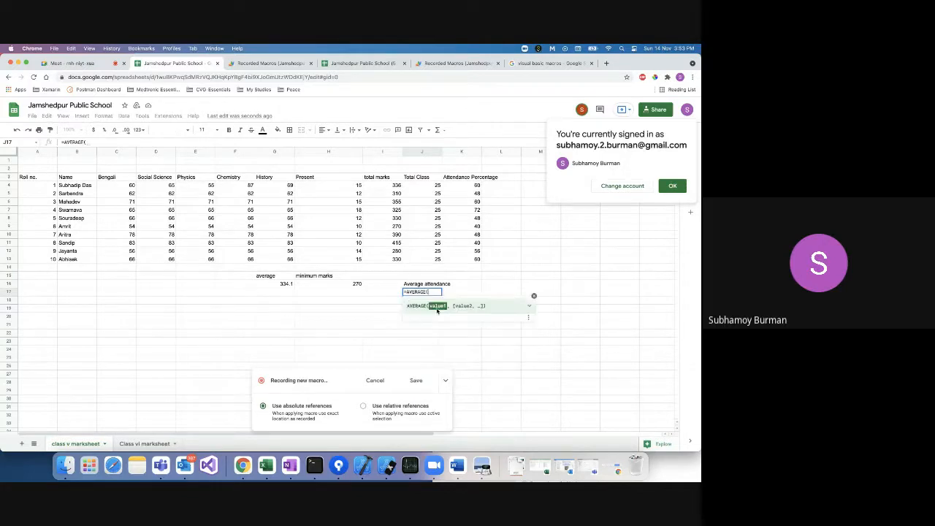
pyautogui.moveTo(465, 185); pyautogui.dragTo(466, 258)
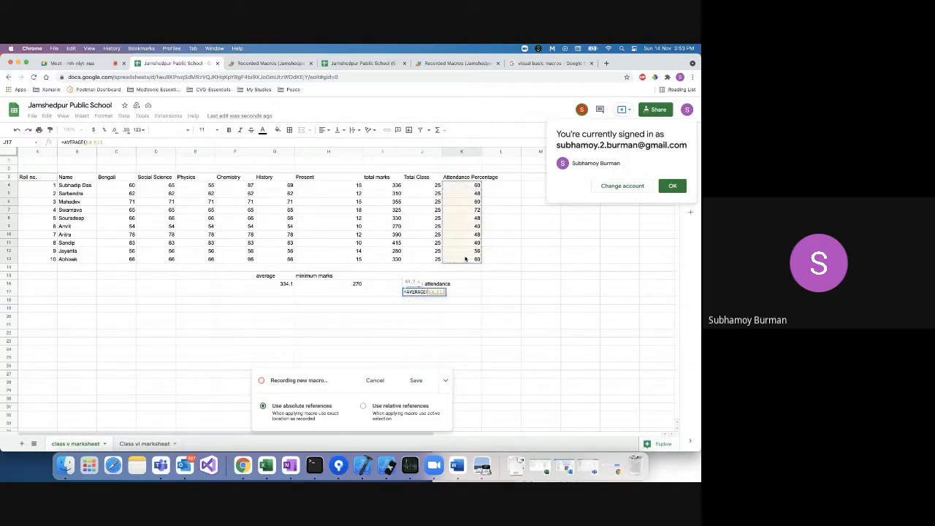
pyautogui.press('Return')
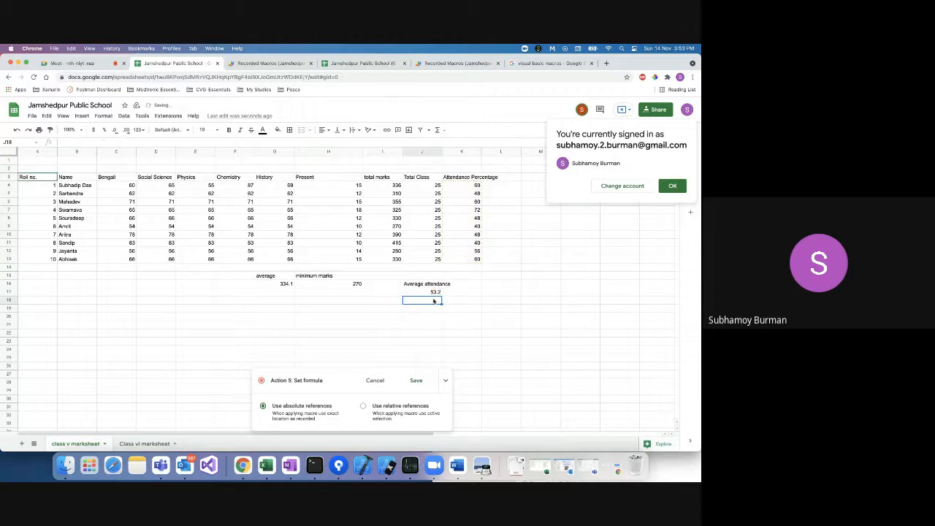
# Stop recording and save the macro as 'Attendance cal', then go to Class vi marksheet.
pyautogui.click(416, 381)
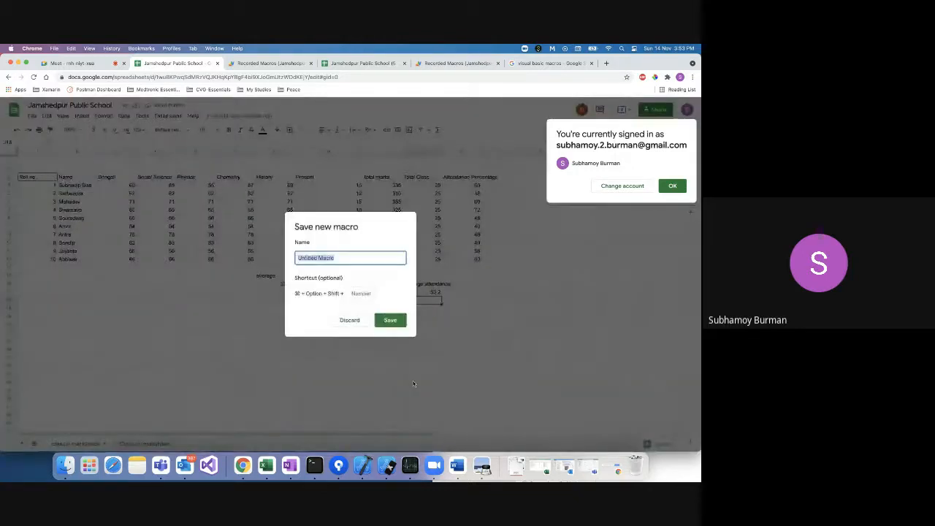
pyautogui.write('A')
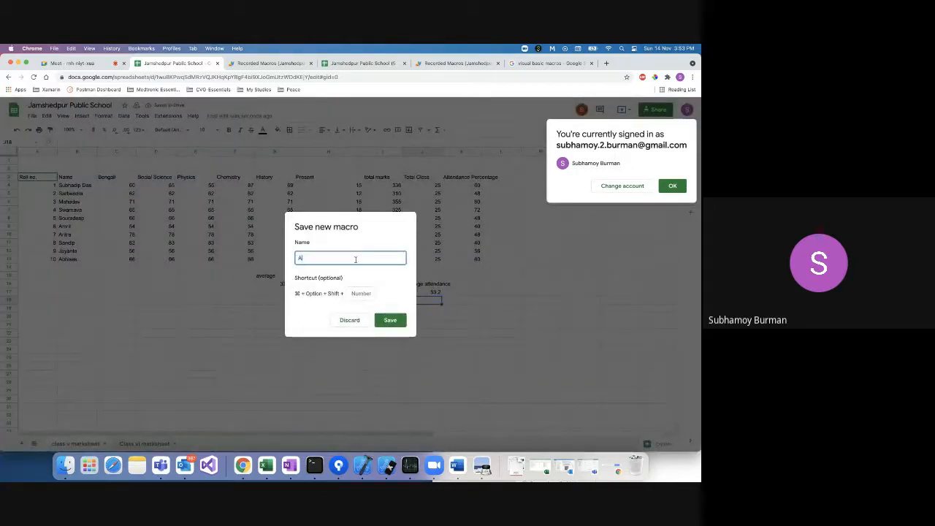
pyautogui.write('ttendance cal')
pyautogui.click(389, 324)
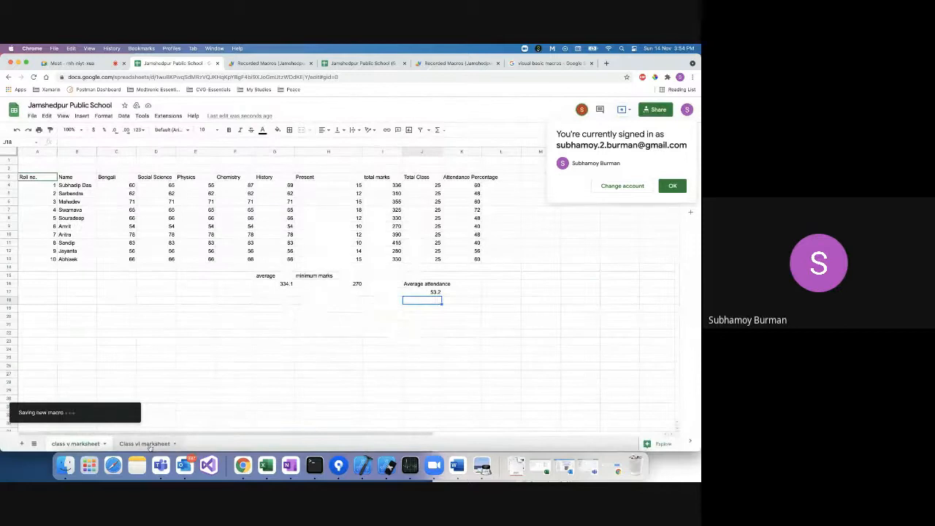
pyautogui.click(149, 444)
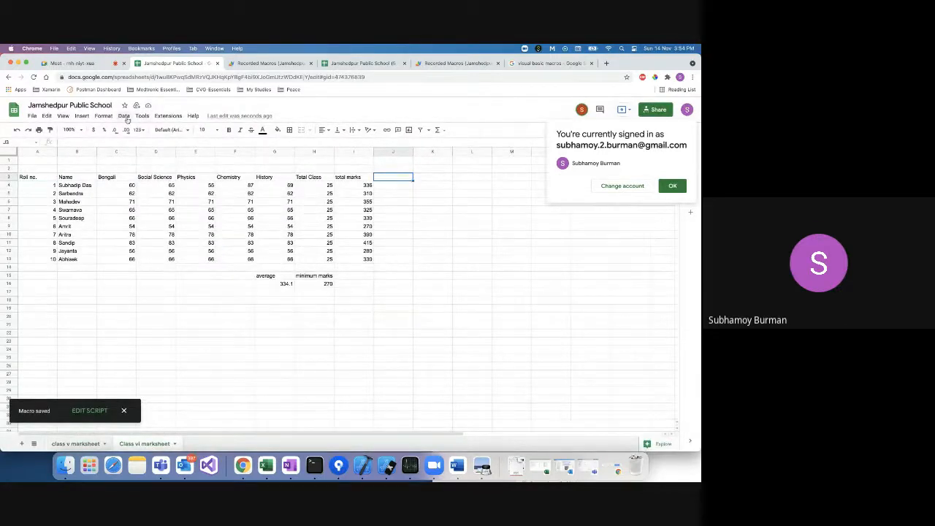
# Run the Marks calculator macro on Class vi marksheet and inspect the #DIV/0! error in K4.
pyautogui.click(168, 116)
pyautogui.moveTo(179, 142)
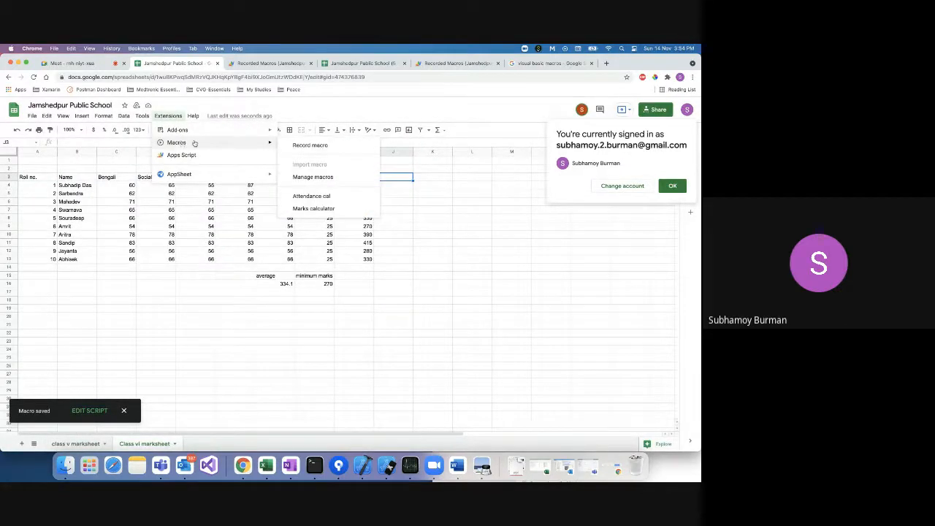
pyautogui.click(304, 209)
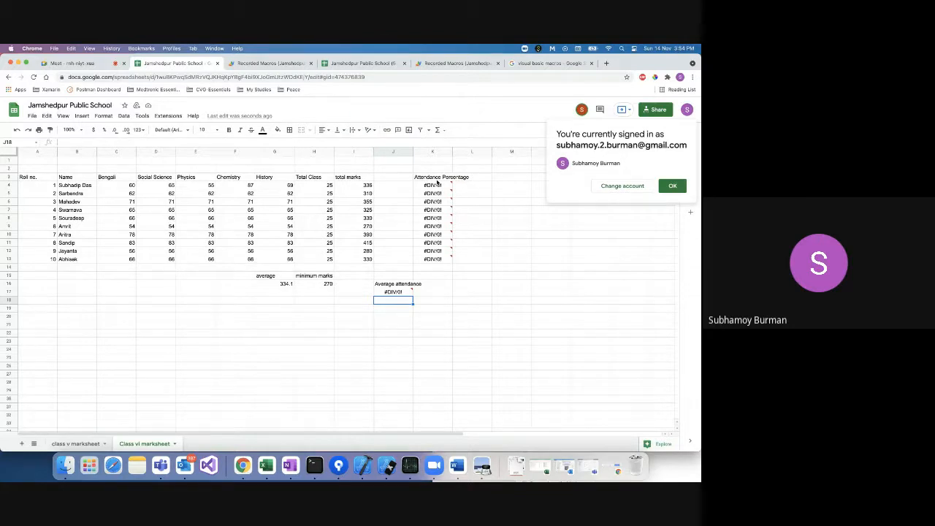
pyautogui.click(437, 185)
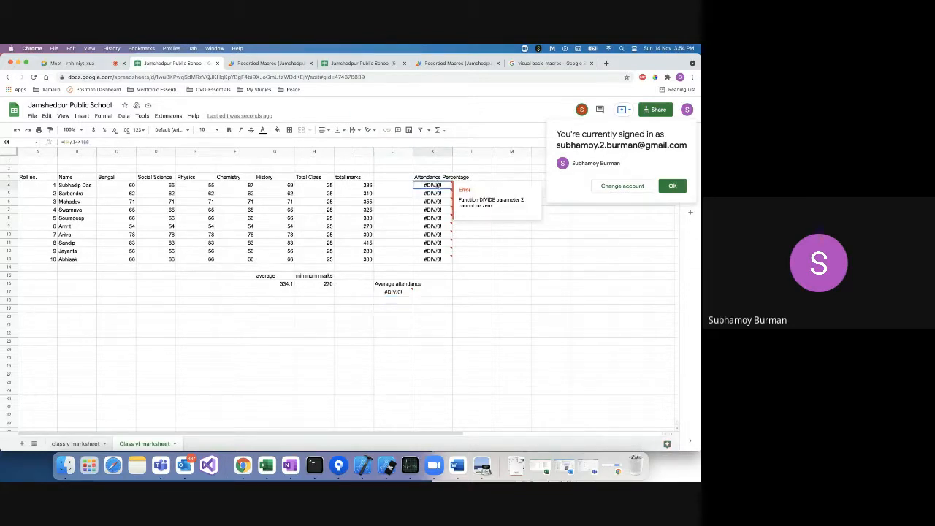
# Compare the class v and Class vi marksheets, then bring up options for Total Class column H.
pyautogui.click(84, 444)
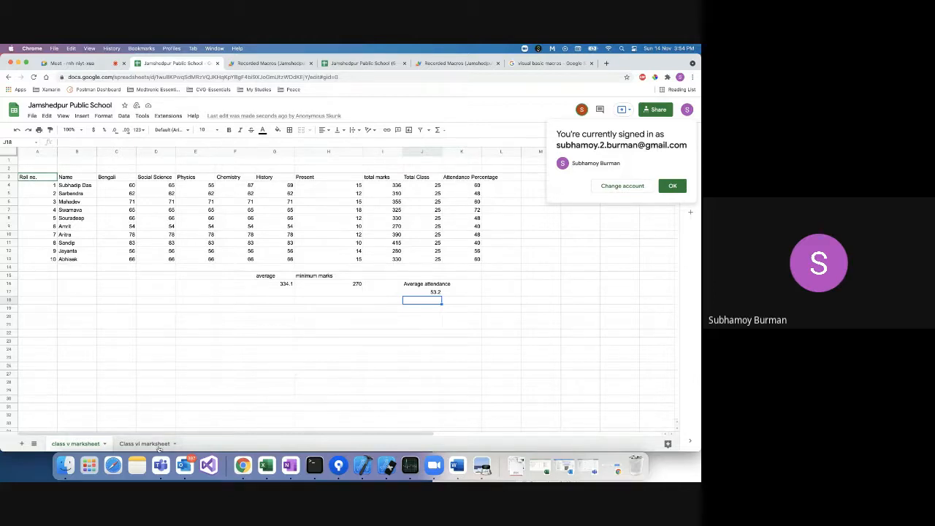
pyautogui.click(150, 444)
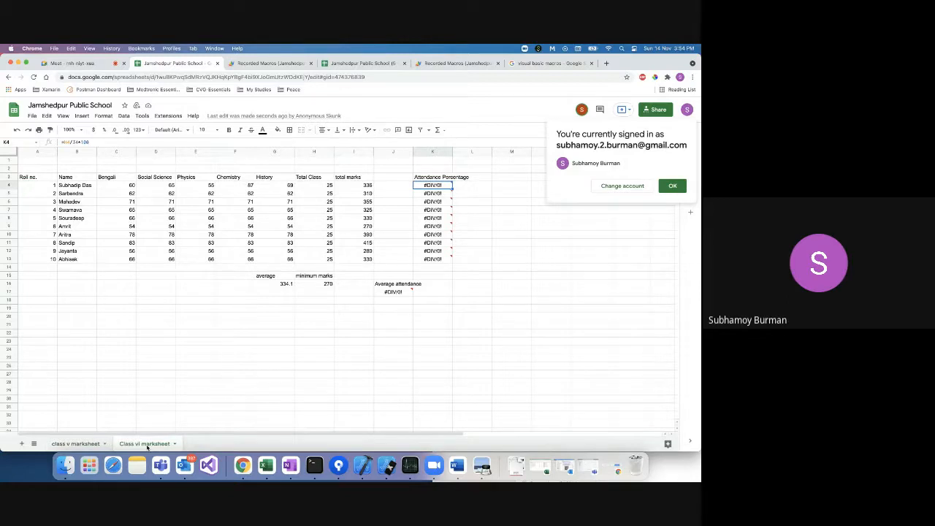
pyautogui.click(76, 444)
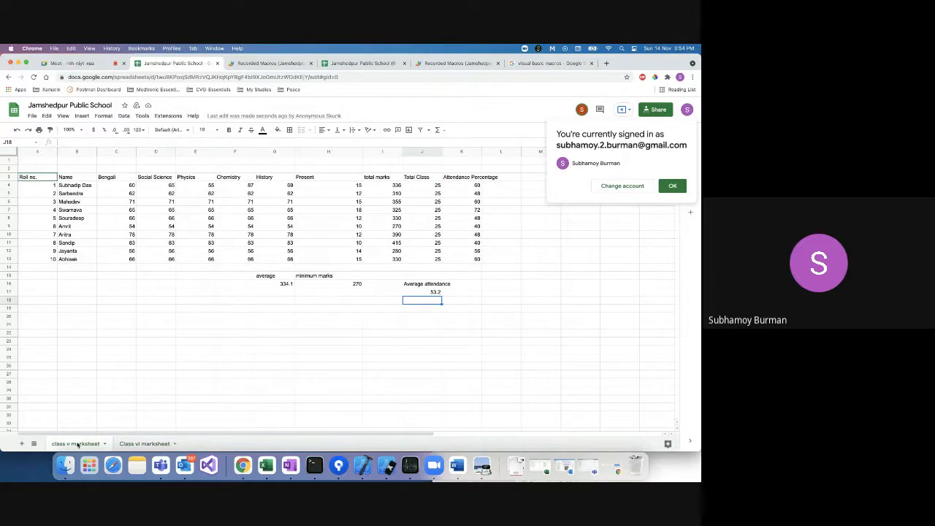
pyautogui.click(144, 444)
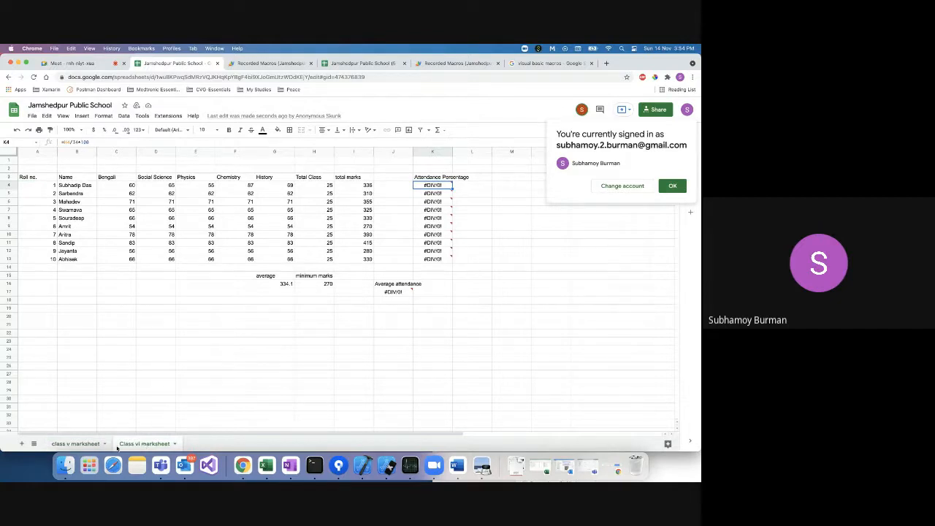
pyautogui.click(86, 445)
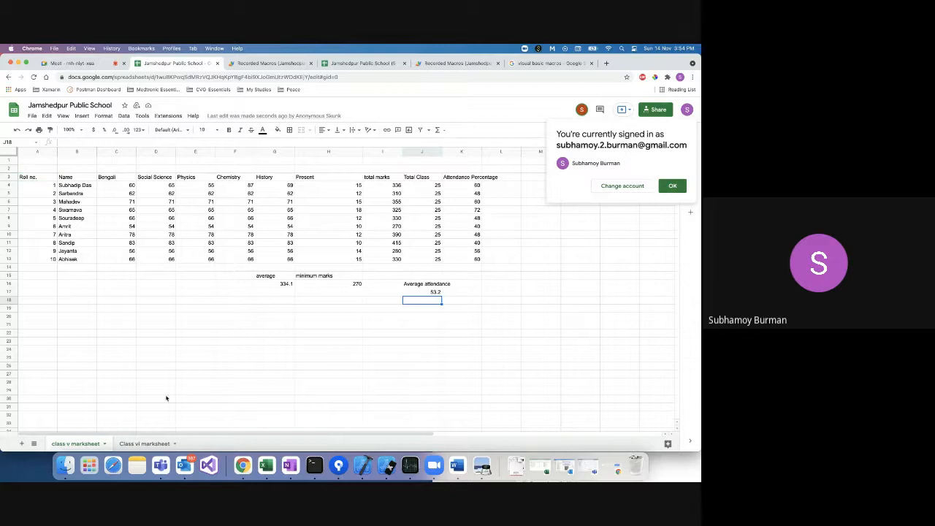
pyautogui.click(144, 443)
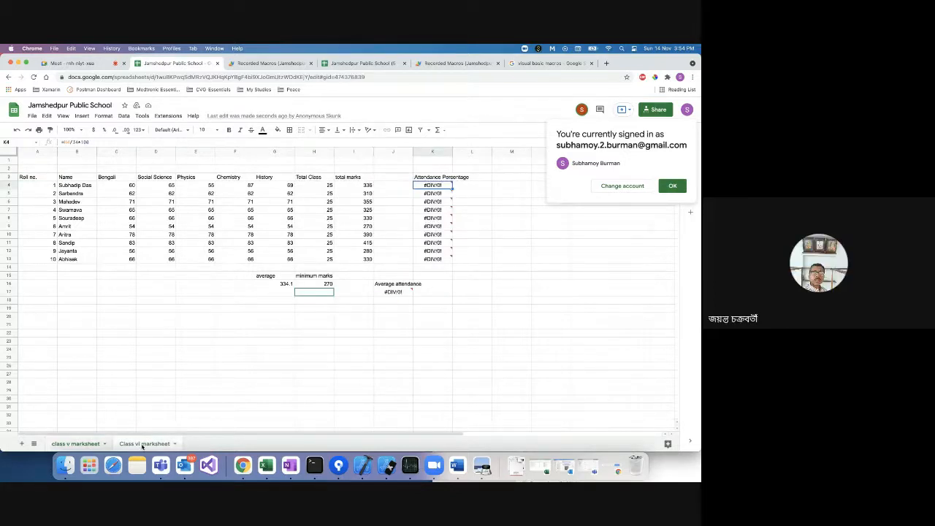
pyautogui.click(85, 445)
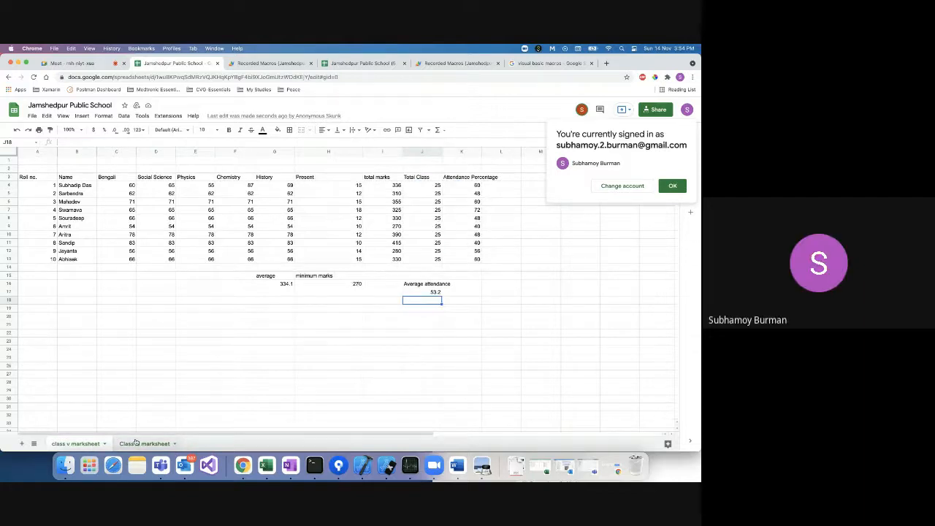
pyautogui.click(135, 442)
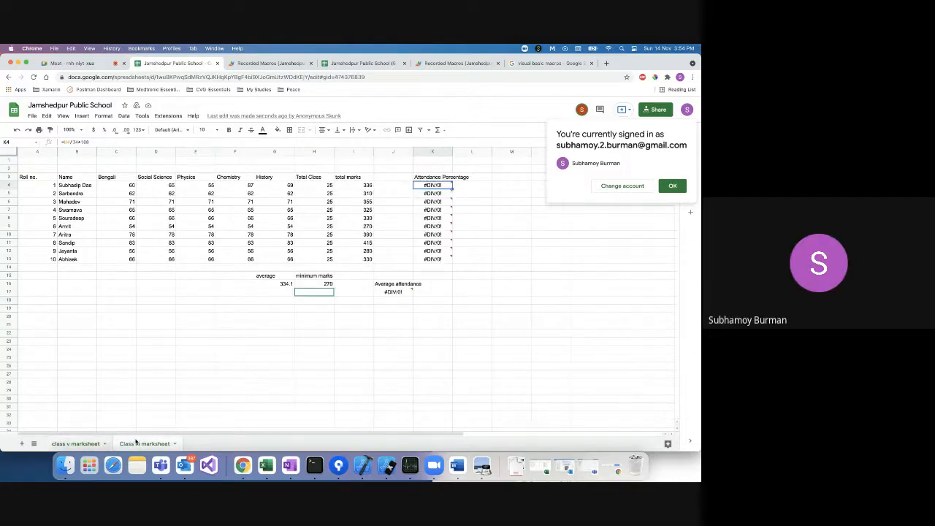
pyautogui.rightClick(312, 153)
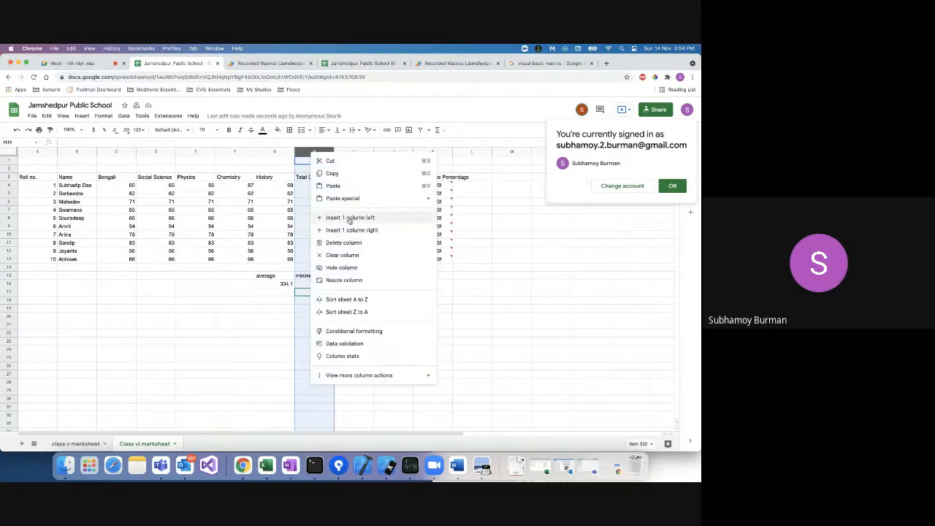
# Insert a column headed 'Present' before Total Class, then close the spreadsheet's browser tab.
pyautogui.click(350, 217)
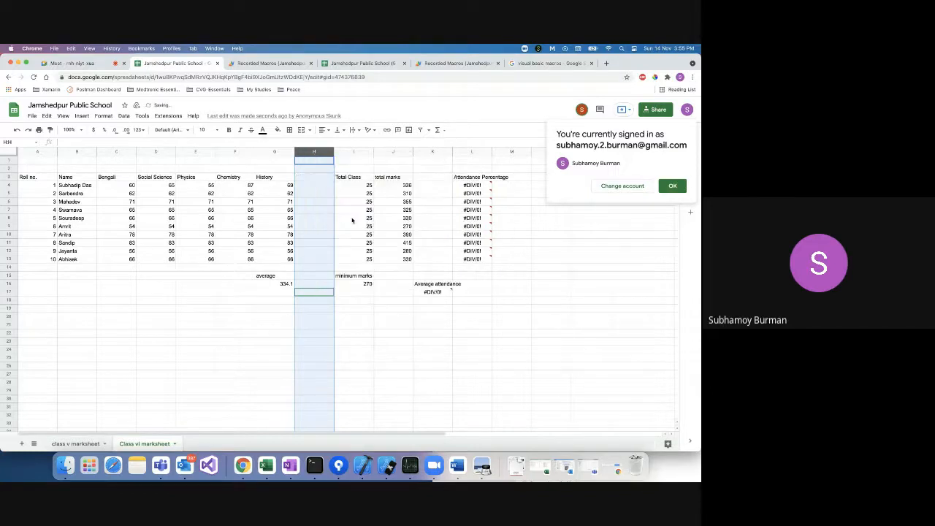
pyautogui.click(321, 187)
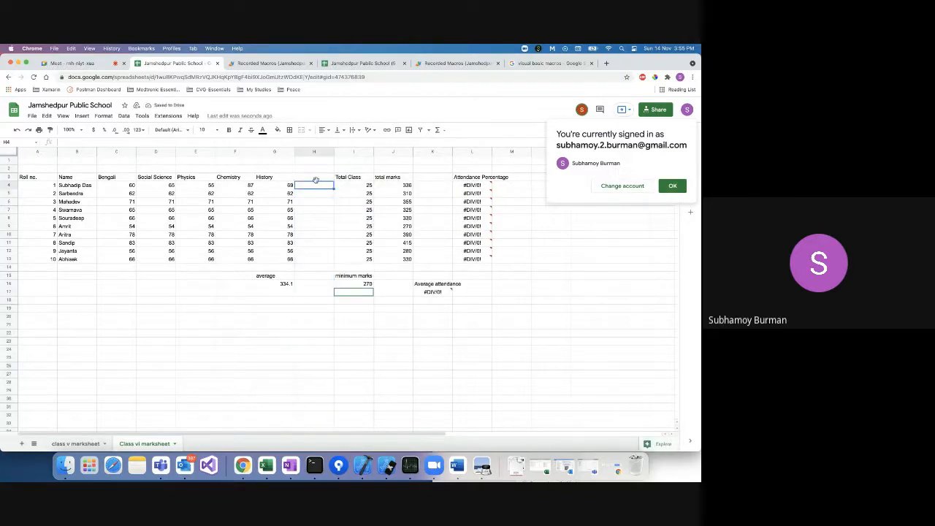
pyautogui.click(319, 176)
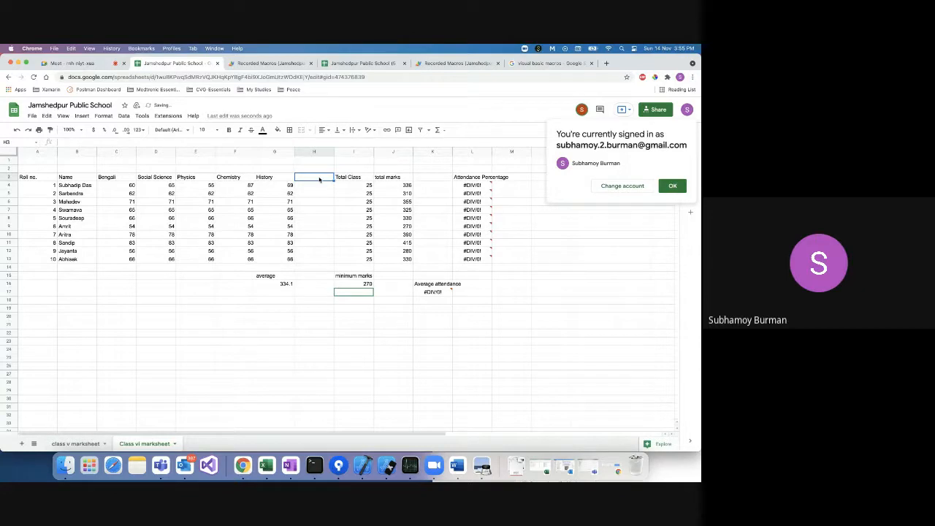
pyautogui.write('Present')
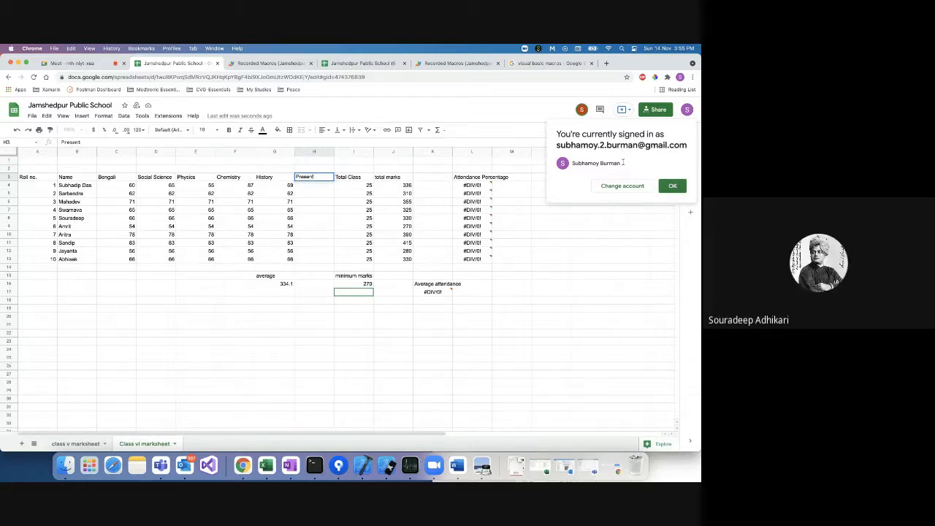
pyautogui.click(671, 187)
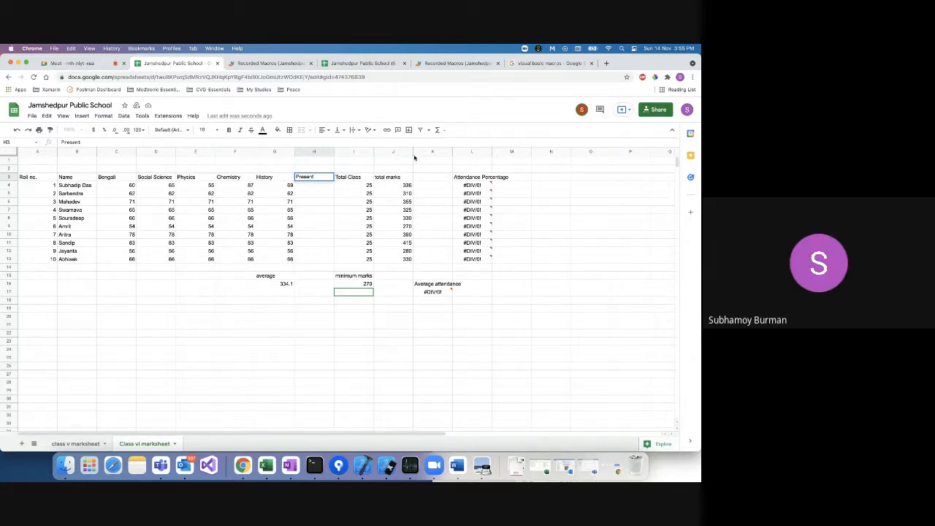
pyautogui.click(217, 64)
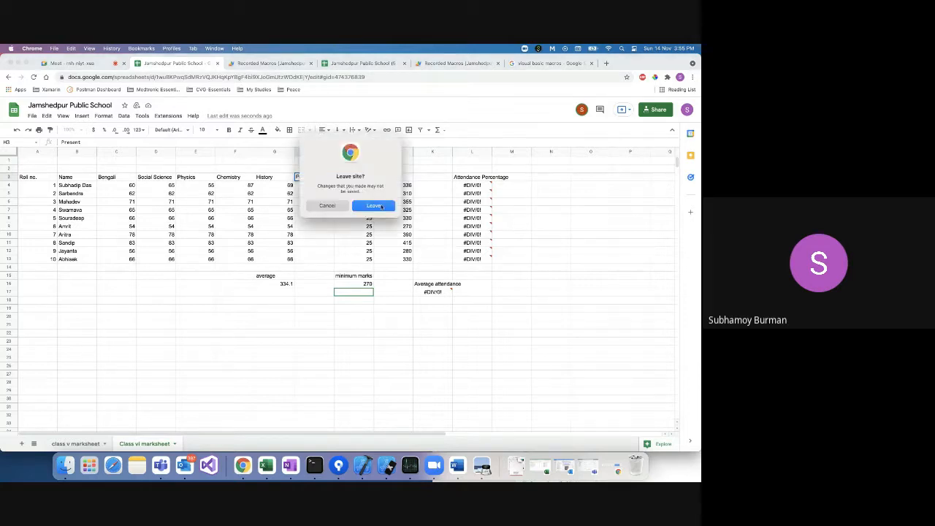
# Leave the closing tab, then run the Attendance calculator macro on Class VI - Marksheet.
pyautogui.click(374, 205)
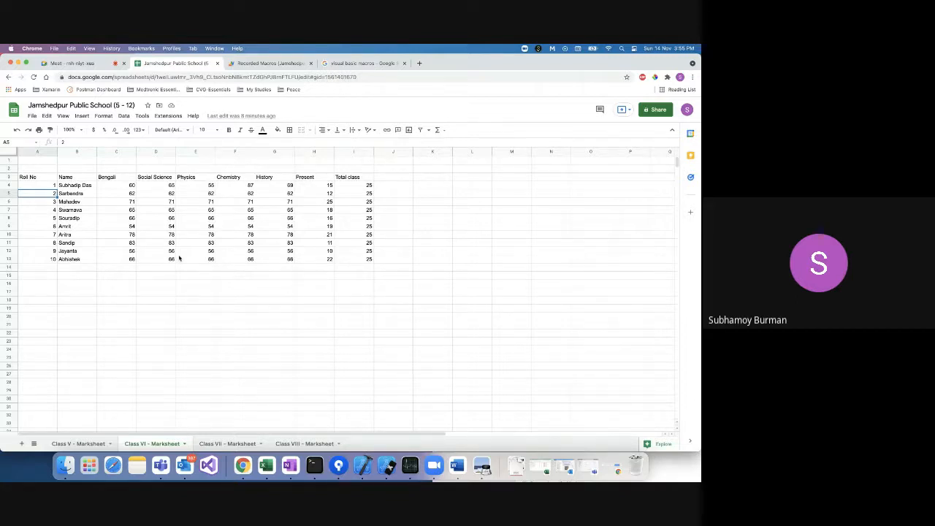
pyautogui.click(80, 444)
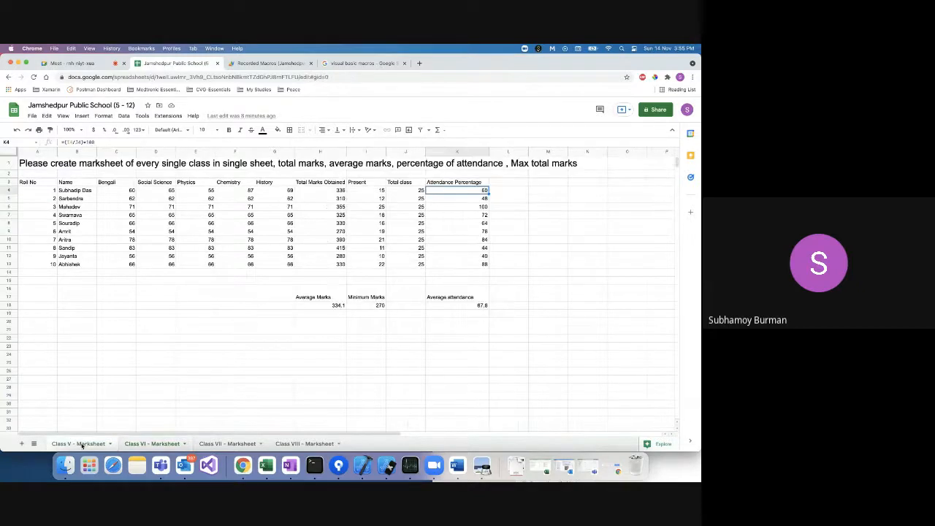
pyautogui.click(143, 444)
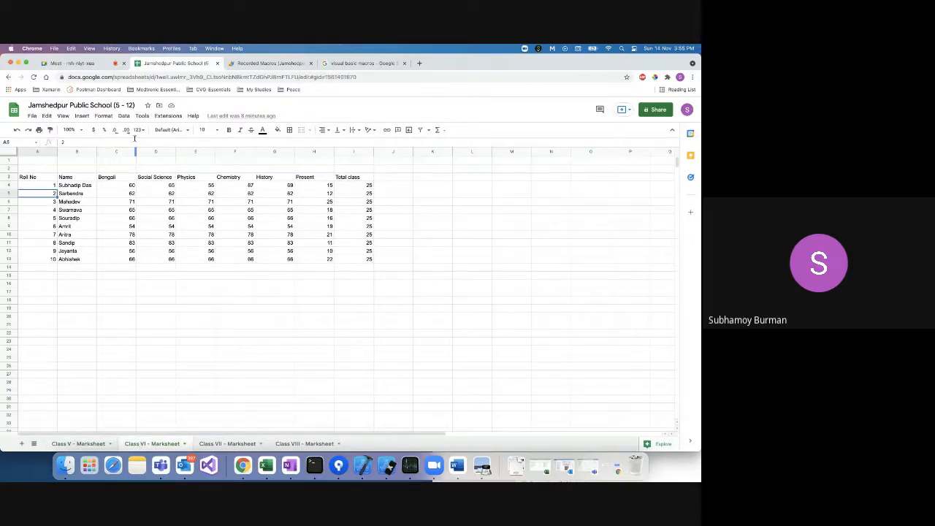
pyautogui.click(143, 116)
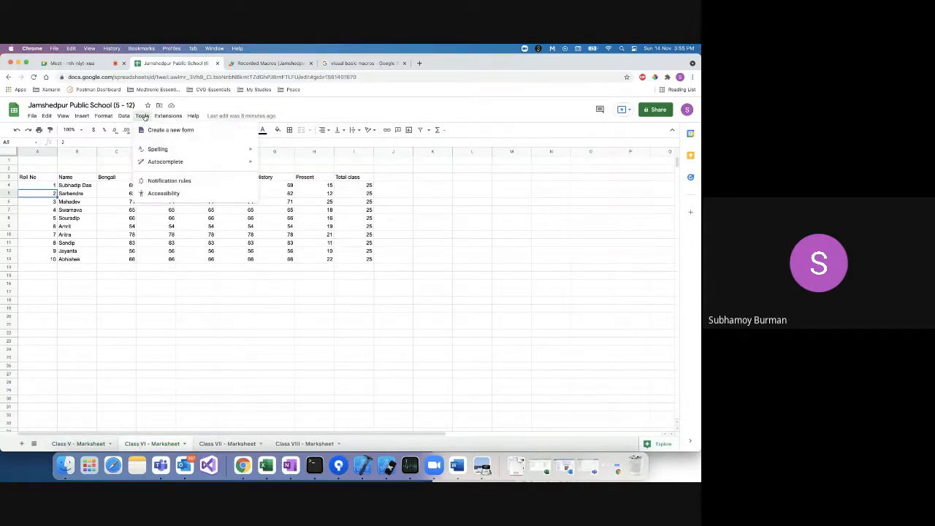
pyautogui.moveTo(175, 118)
pyautogui.moveTo(179, 142)
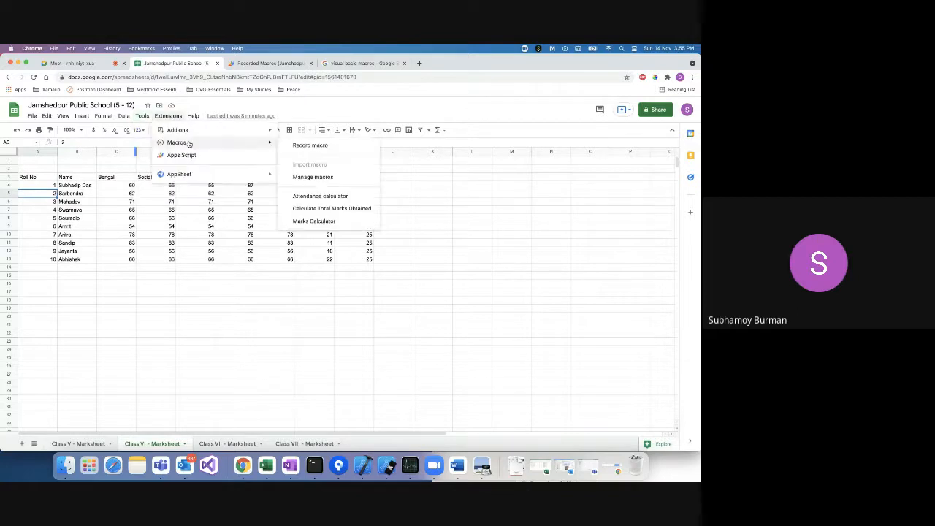
pyautogui.click(340, 198)
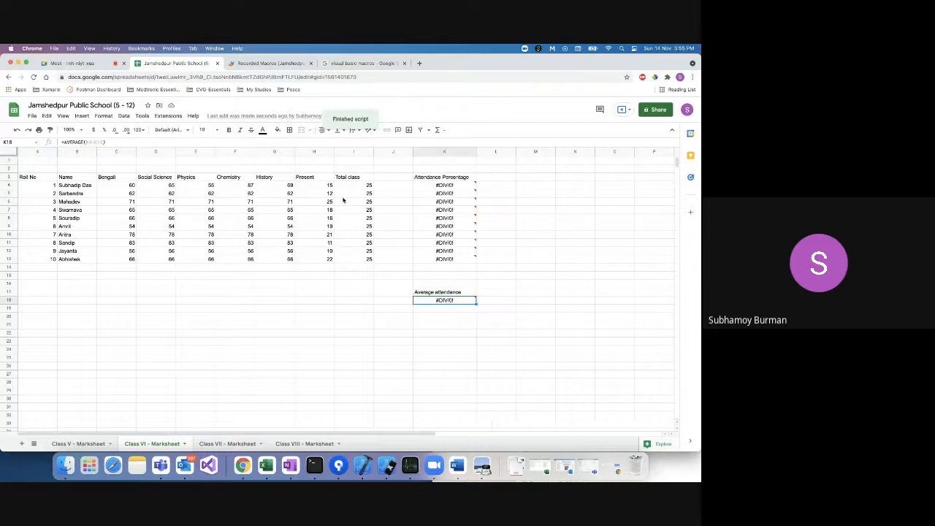
# Compare Class VI with the finished Class V marksheet and select Attendance Percentage column K.
pyautogui.moveTo(462, 201)
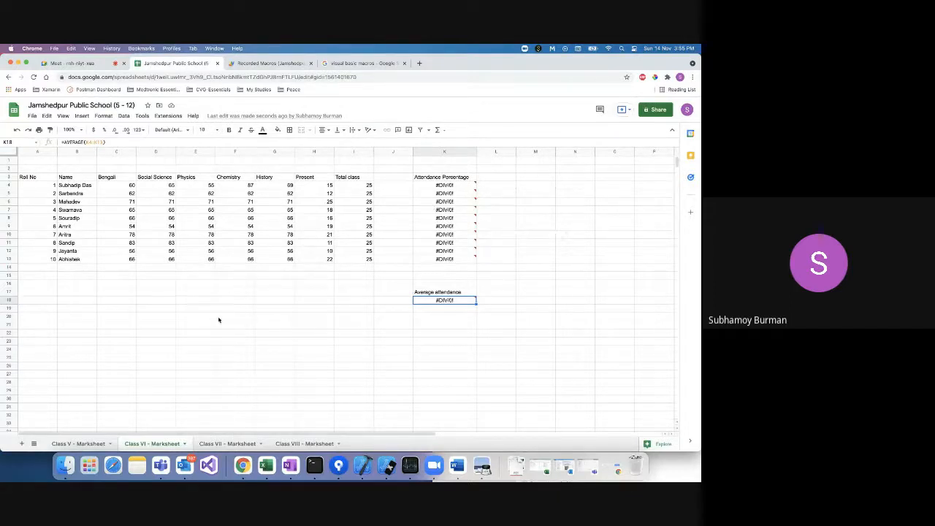
pyautogui.moveTo(442, 257)
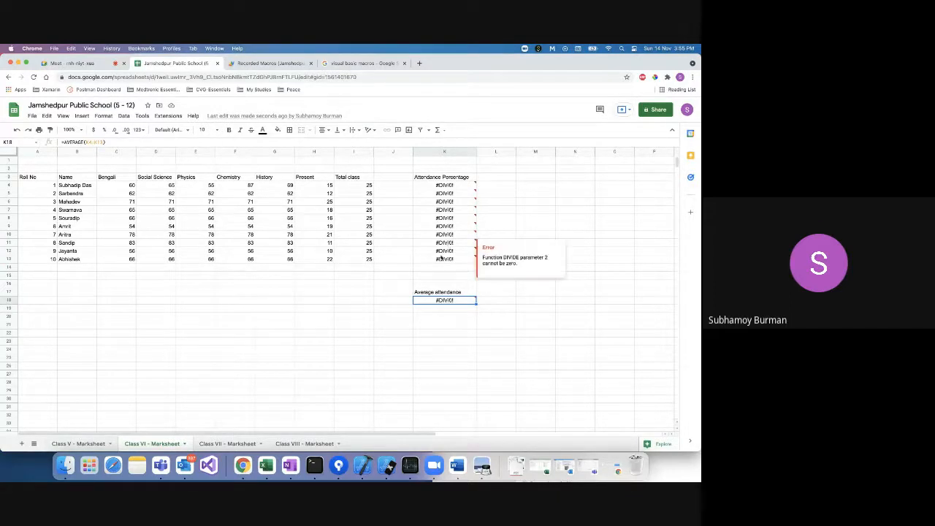
pyautogui.click(79, 444)
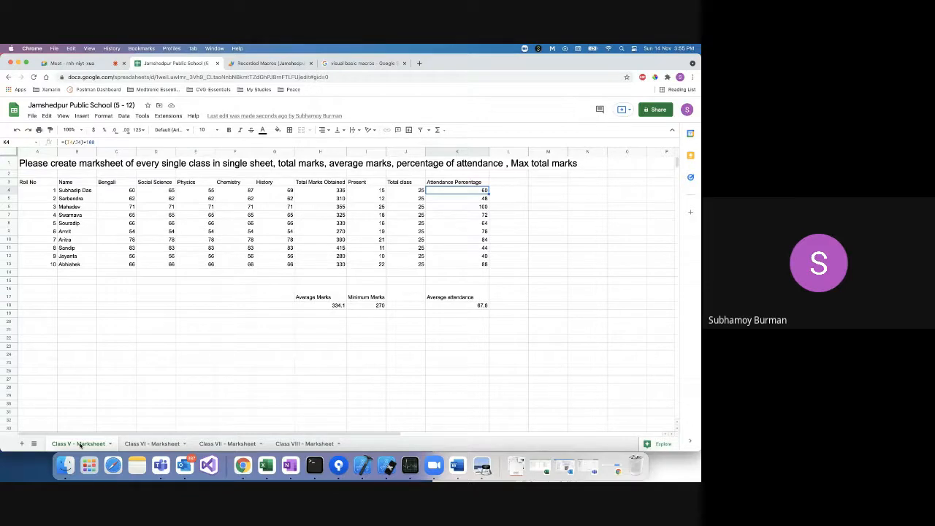
pyautogui.click(136, 444)
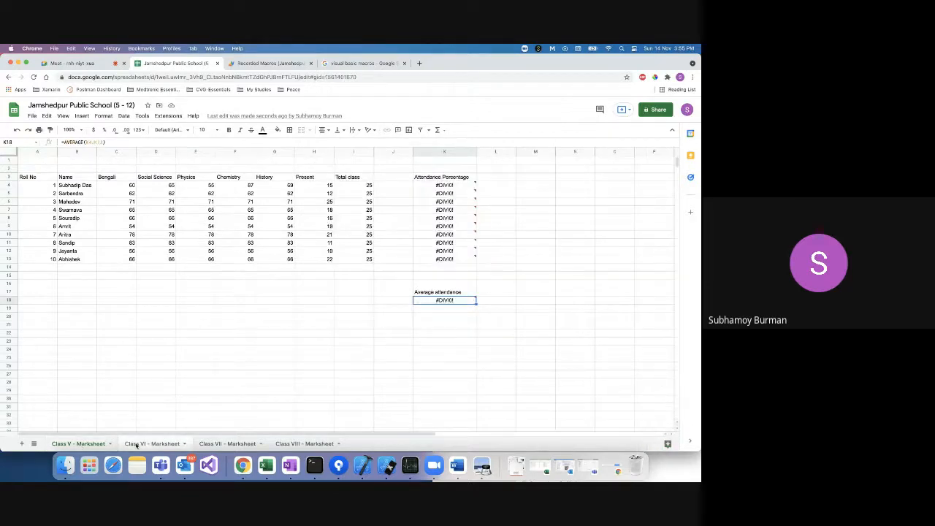
pyautogui.click(81, 444)
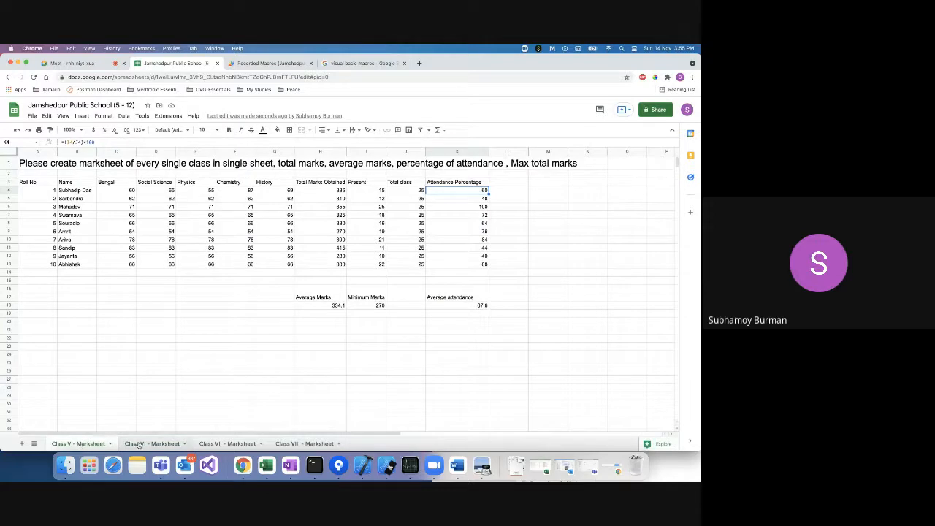
pyautogui.click(139, 444)
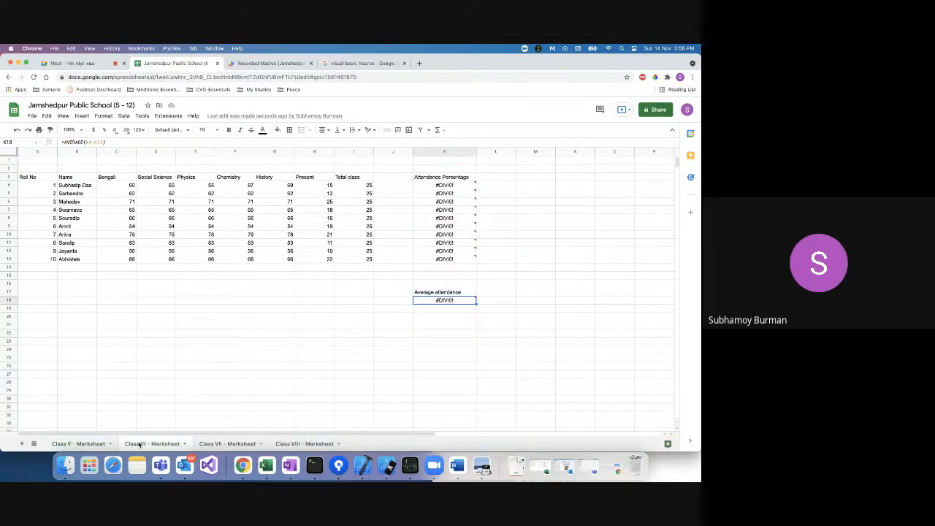
pyautogui.click(79, 445)
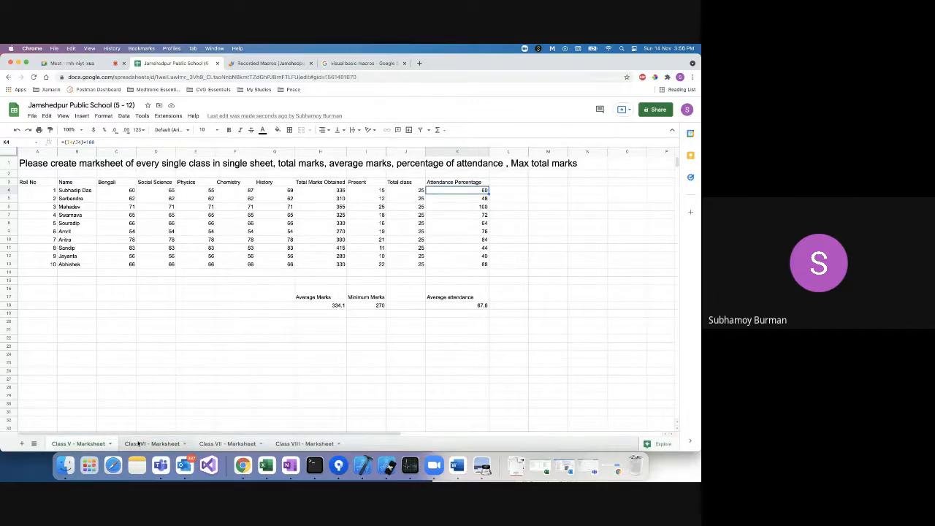
pyautogui.click(139, 444)
pyautogui.click(443, 152)
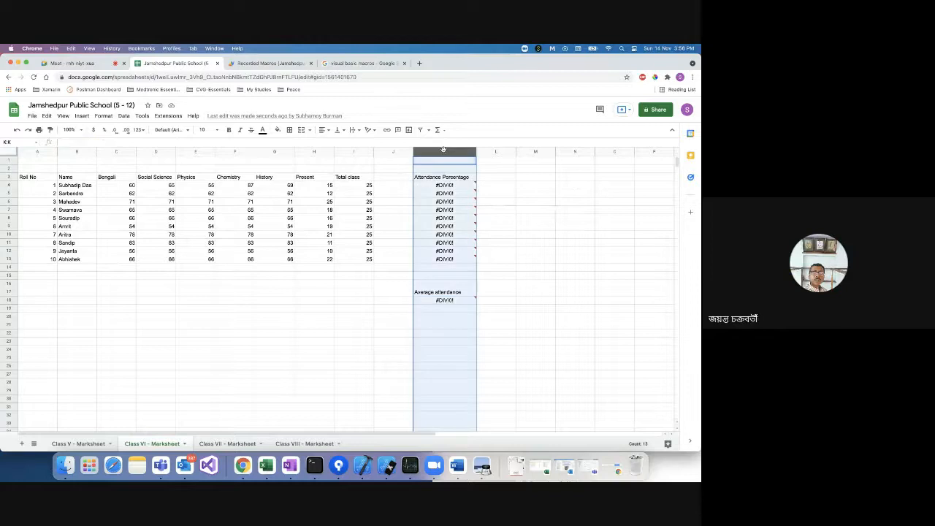
# Delete the erroneous Attendance Percentage column and rerun the Marks Calculator macro.
pyautogui.rightClick(443, 151)
pyautogui.click(476, 240)
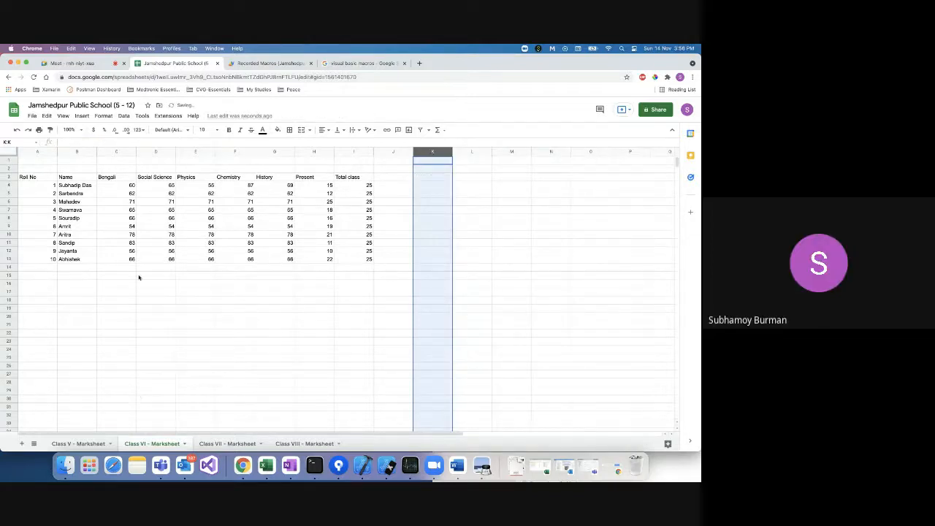
pyautogui.click(142, 116)
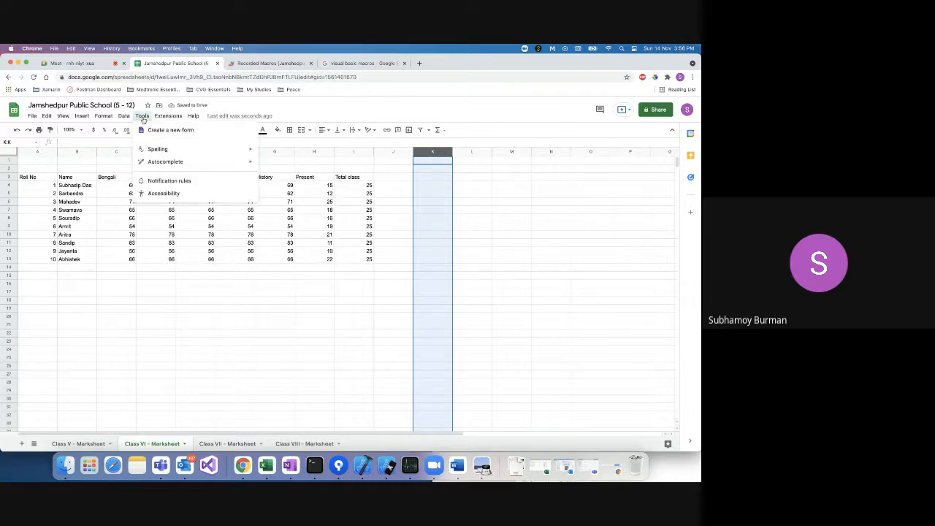
pyautogui.moveTo(168, 116)
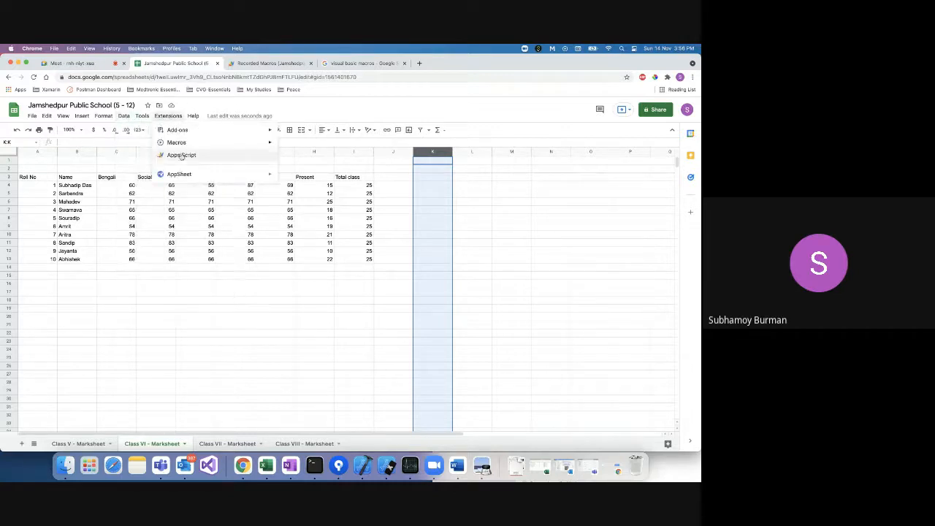
pyautogui.moveTo(182, 142)
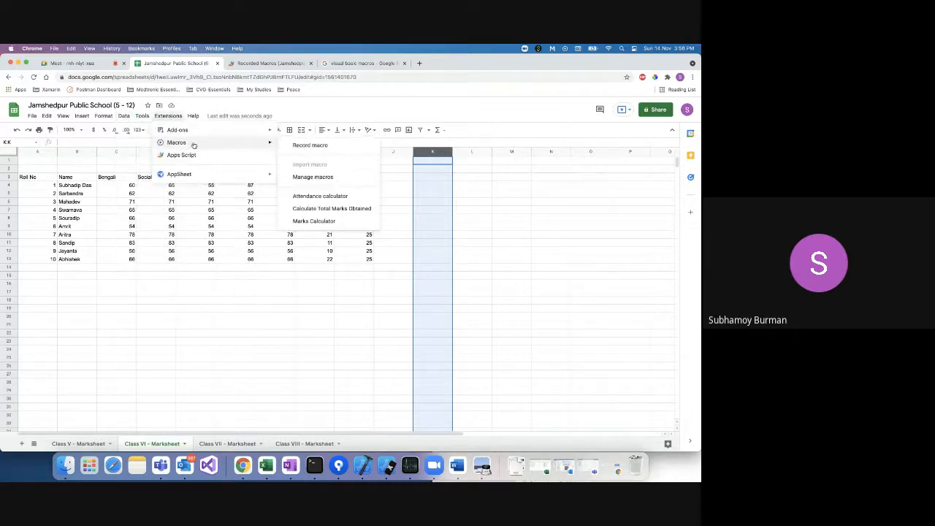
pyautogui.click(335, 221)
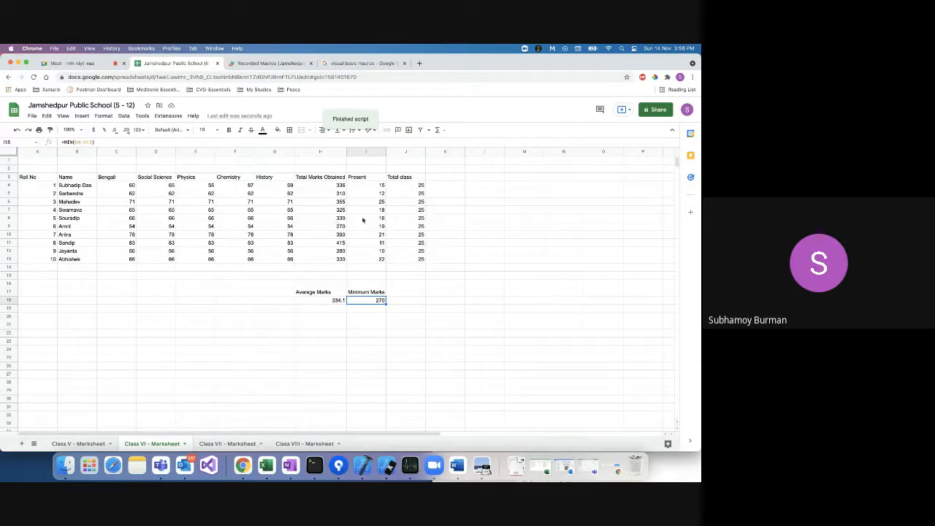
# Run the Attendance calculator macro, giving percentages 60, 48, 100… and average 67.6.
pyautogui.click(166, 119)
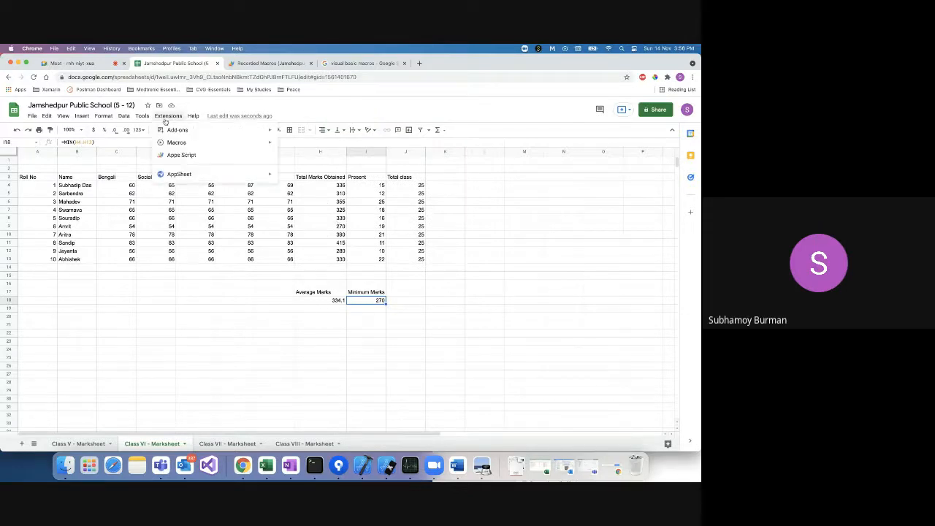
pyautogui.moveTo(179, 143)
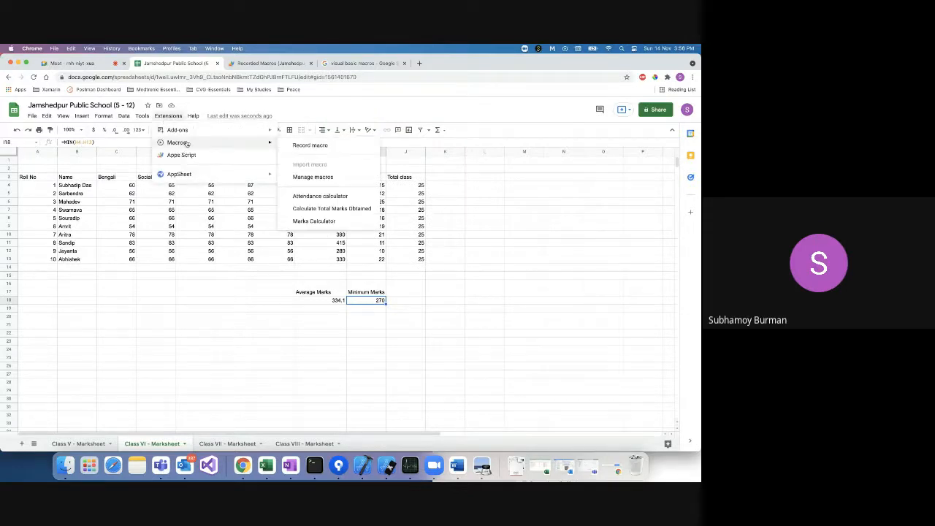
pyautogui.click(338, 198)
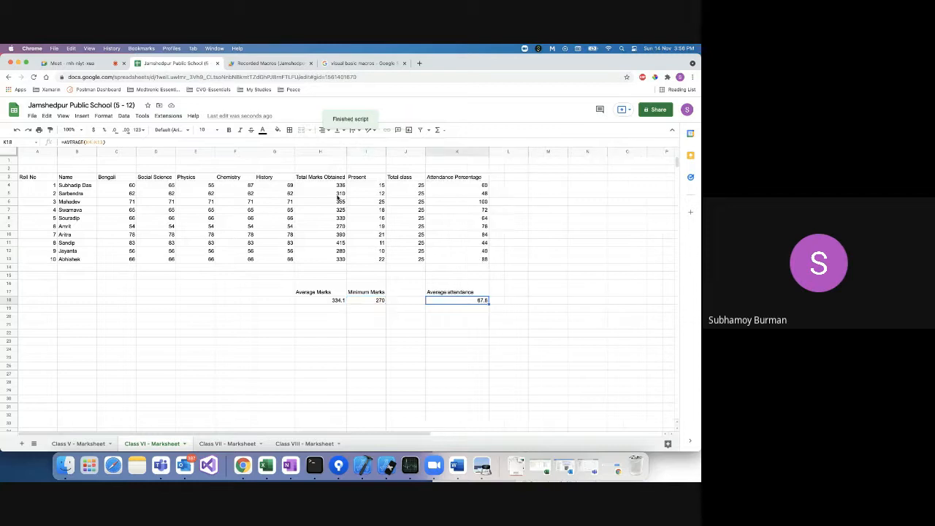
pyautogui.click(497, 287)
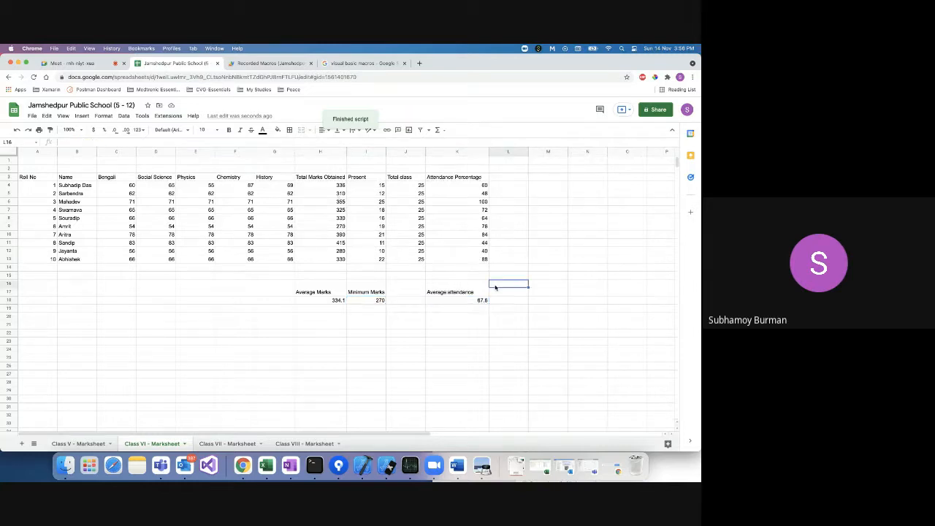
pyautogui.click(458, 186)
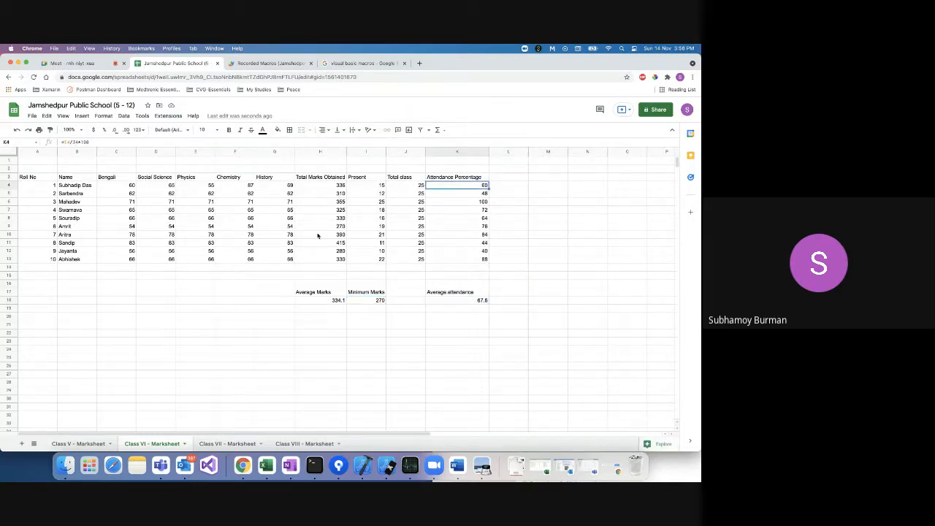
# Start recording a new macro.
pyautogui.click(168, 117)
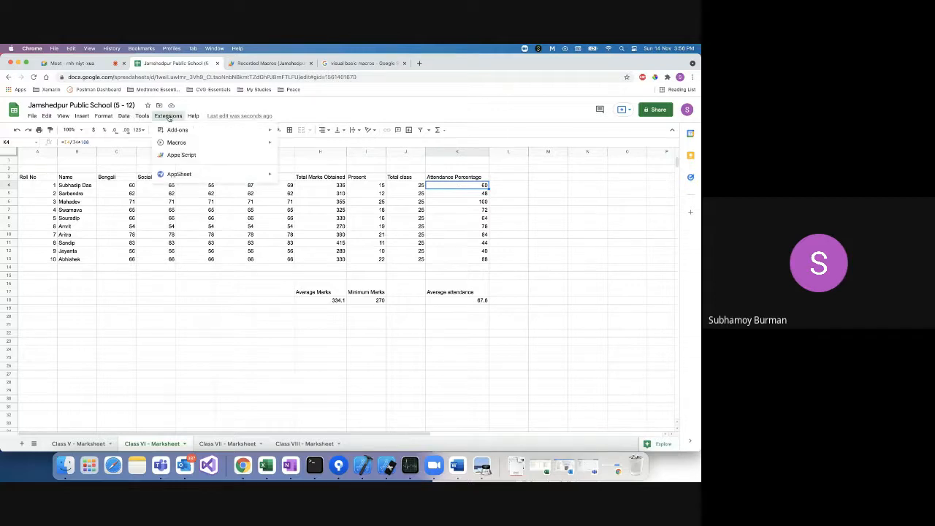
pyautogui.moveTo(179, 144)
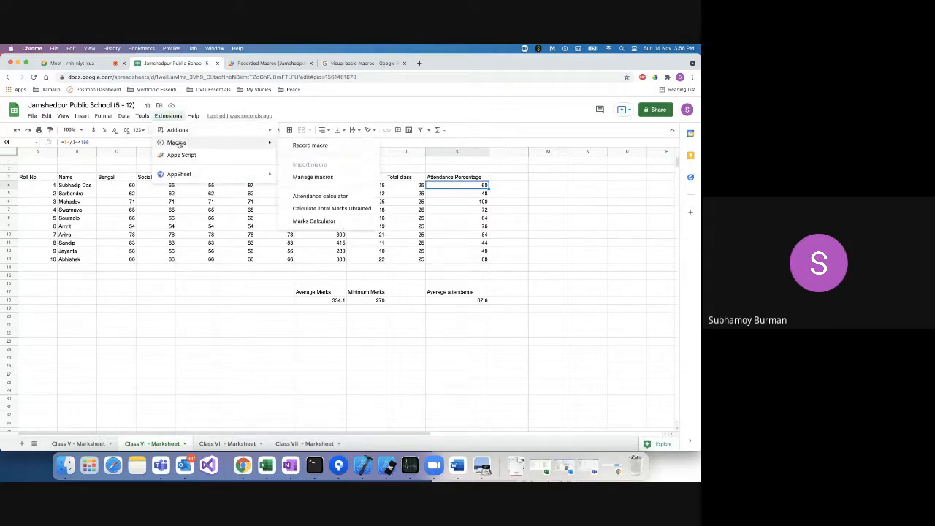
pyautogui.click(328, 146)
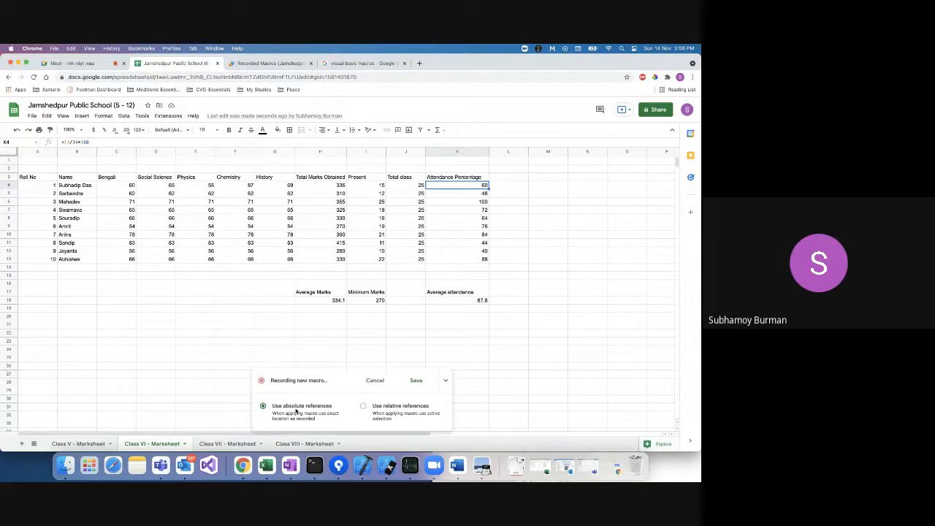
# Toggle the recording between relative and absolute references, then cancel it without saving.
pyautogui.click(364, 406)
pyautogui.click(263, 406)
pyautogui.click(375, 380)
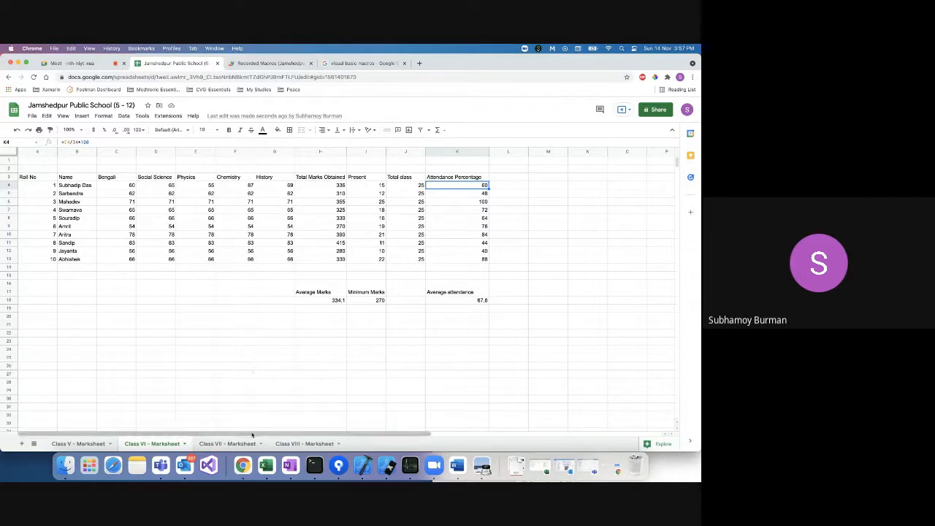
# Run the Attendance calculator macro on Class VII - Marksheet and check average attendance 67.6.
pyautogui.click(239, 444)
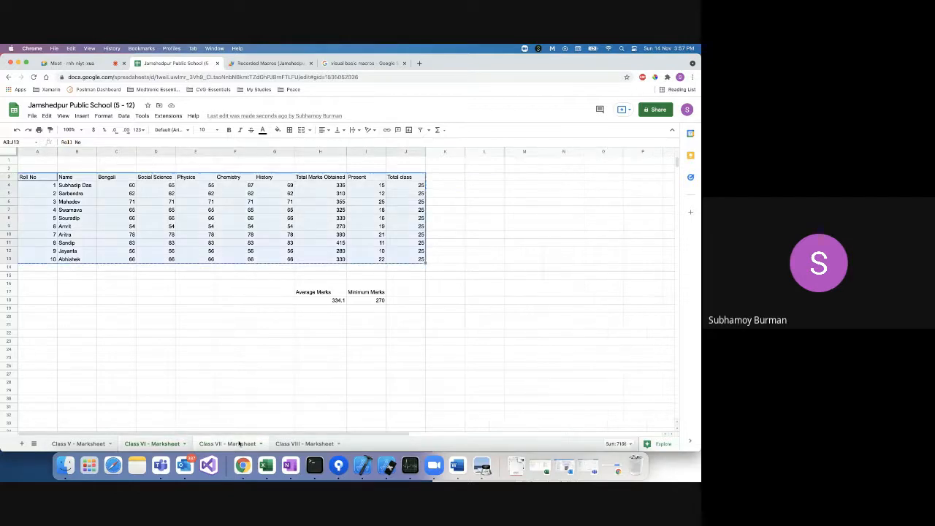
pyautogui.click(409, 284)
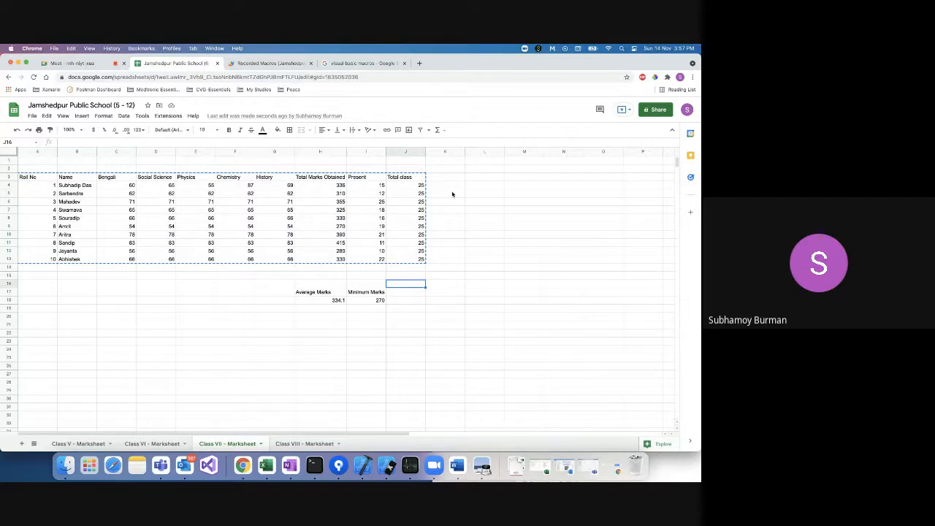
pyautogui.press('Escape')
pyautogui.click(143, 117)
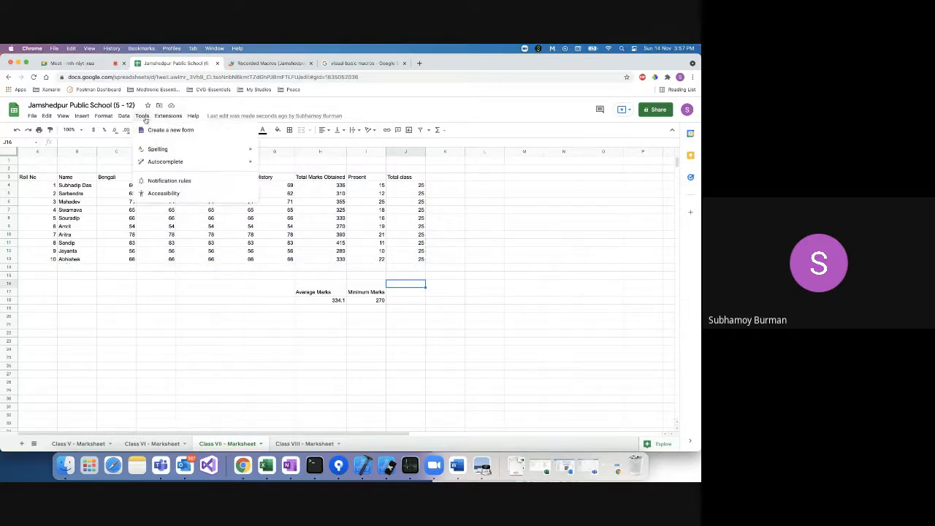
pyautogui.moveTo(167, 117)
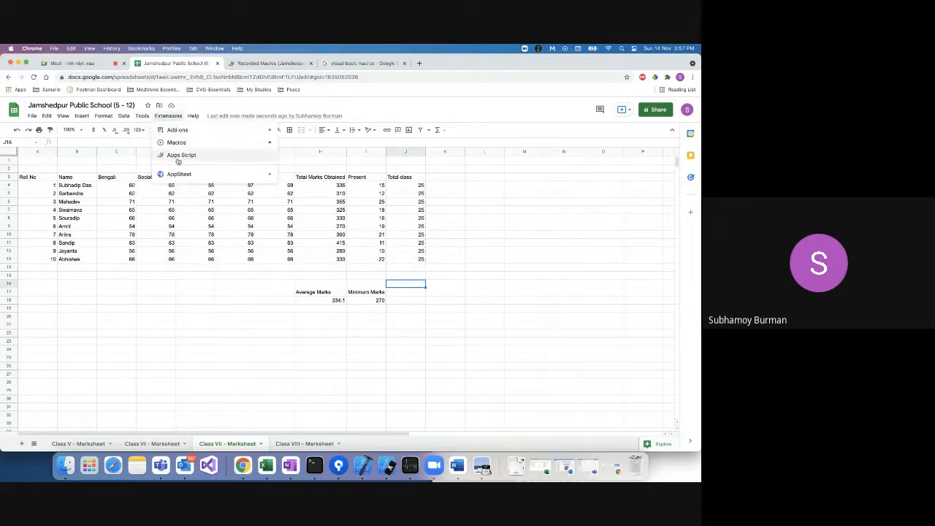
pyautogui.moveTo(188, 144)
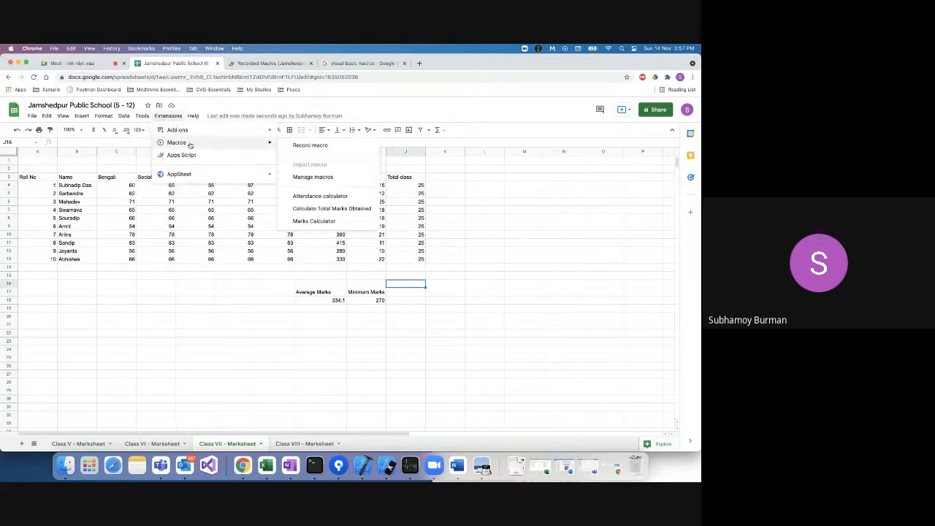
pyautogui.click(319, 196)
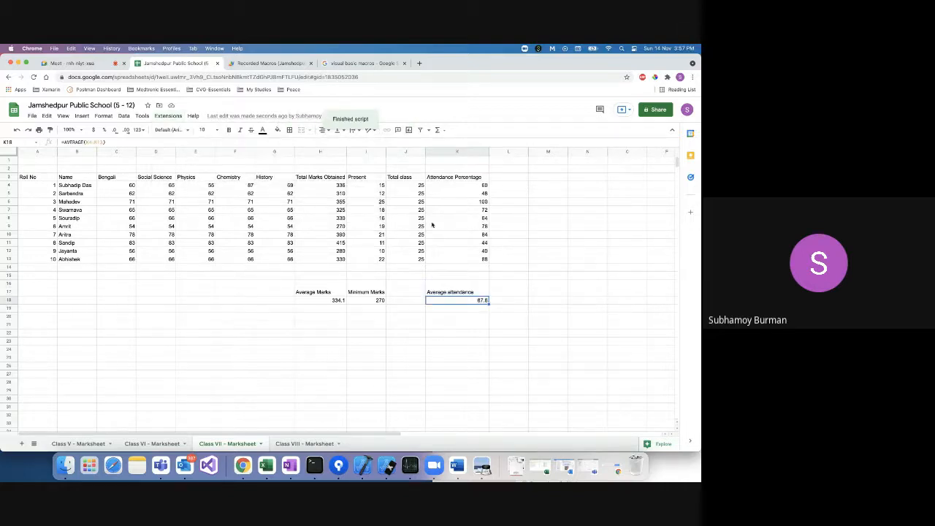
pyautogui.click(466, 309)
pyautogui.click(464, 294)
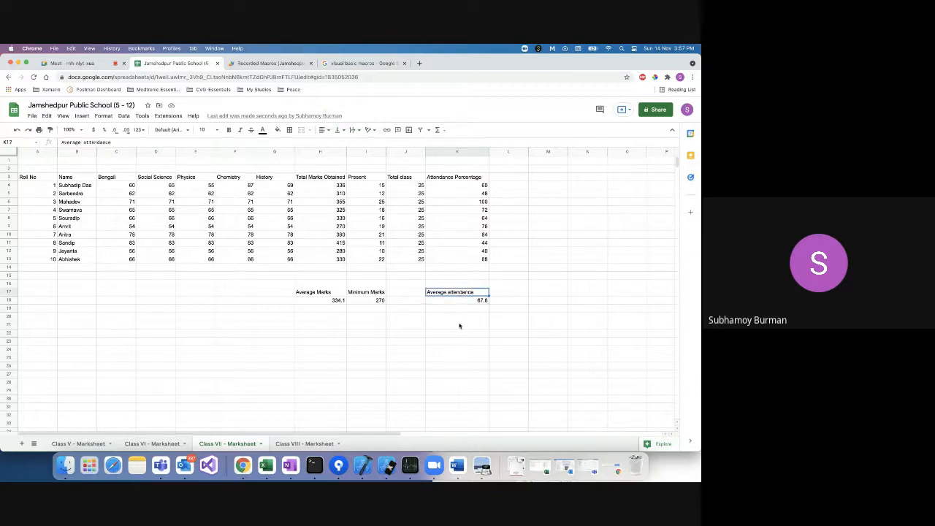
# Glance at Class VIII, return to Class VII, then switch to the Recorded Macros script.
pyautogui.click(300, 444)
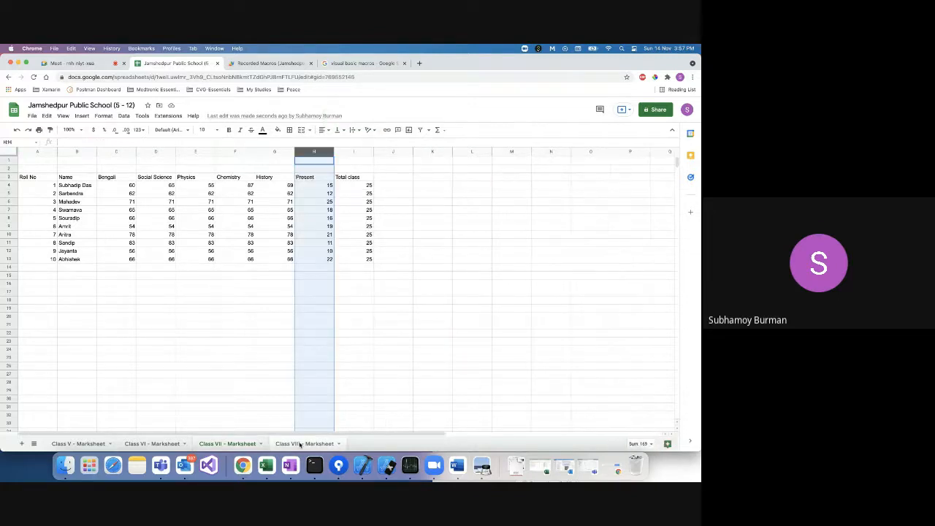
pyautogui.click(240, 444)
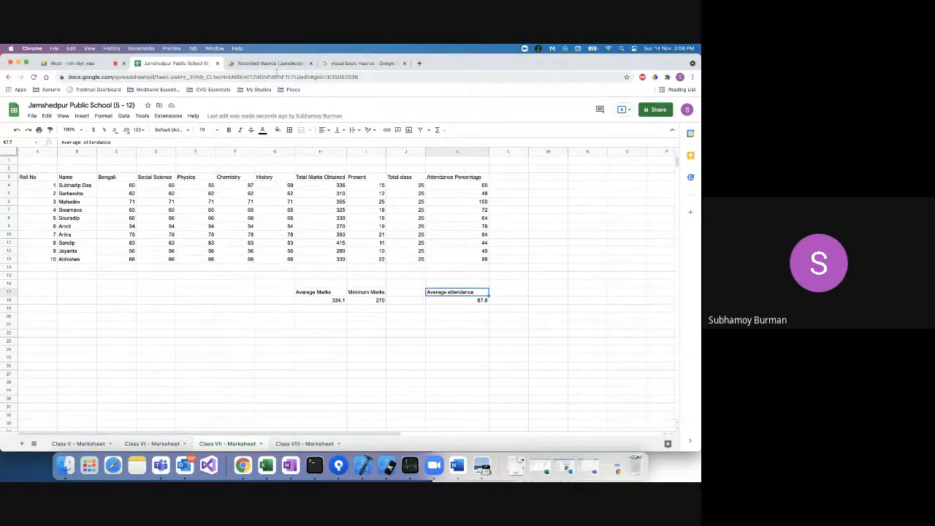
pyautogui.click(274, 65)
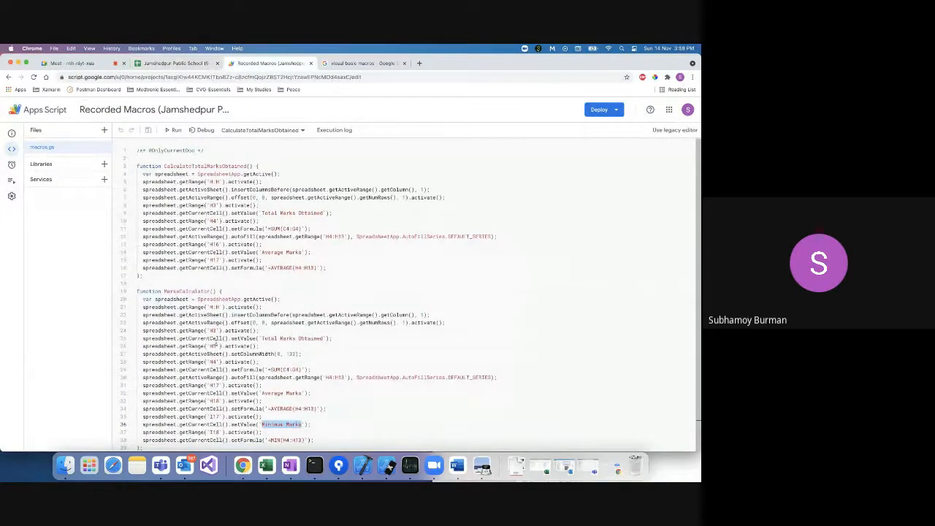
# Place the caret on MarksCalculator's H3 line, then check header H3 in the Class VII marksheet.
pyautogui.click(216, 332)
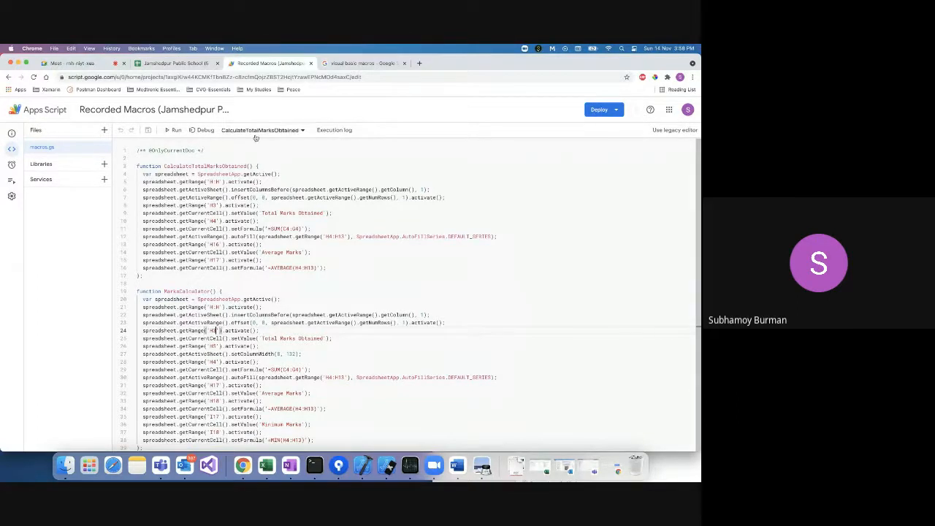
pyautogui.click(176, 64)
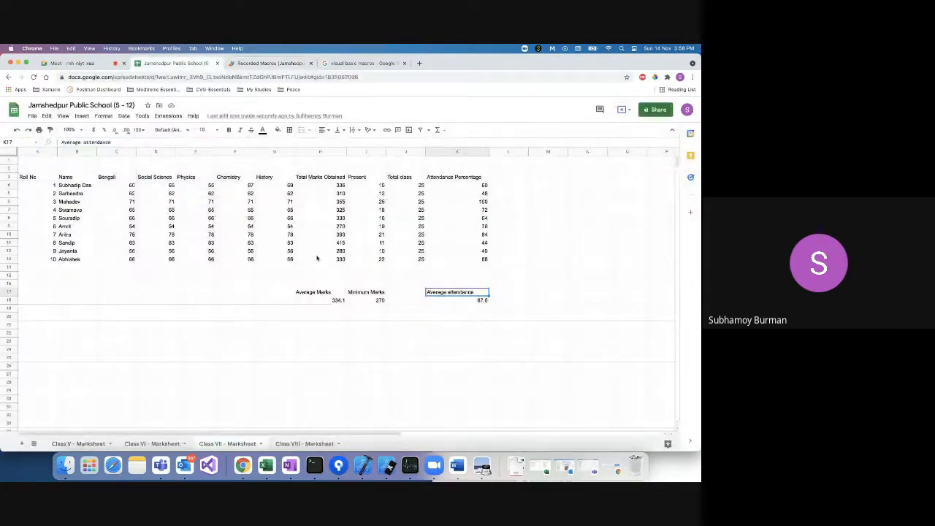
pyautogui.click(323, 178)
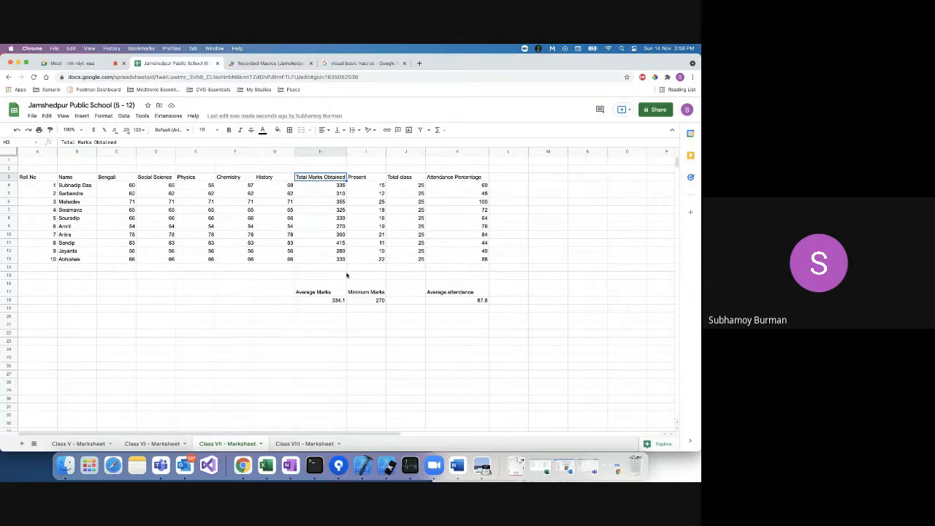
# Change the getRange('I17') reference on line 35 of macros.gs to 'I18'.
pyautogui.click(278, 65)
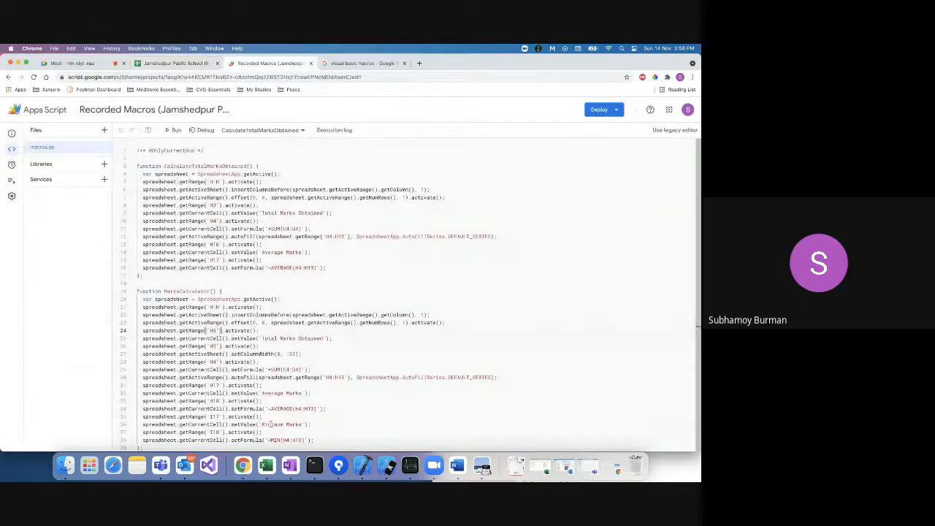
pyautogui.click(216, 432)
pyautogui.click(217, 417)
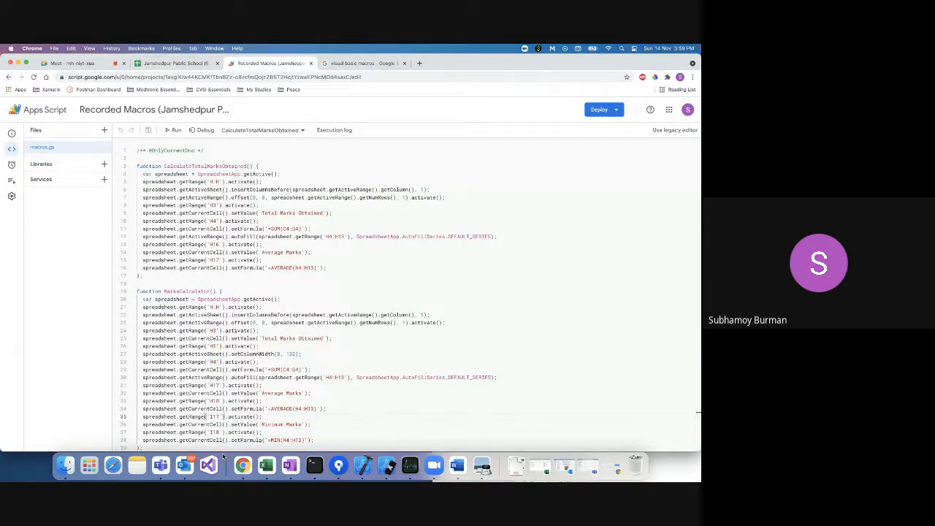
pyautogui.press('BackSpace')
pyautogui.press('BackSpace')
pyautogui.write('18')
pyautogui.press('Down')
pyautogui.press('Down')
# Run the selected CalculateTotalMarksObtained function from the editor.
pyautogui.click(619, 110)
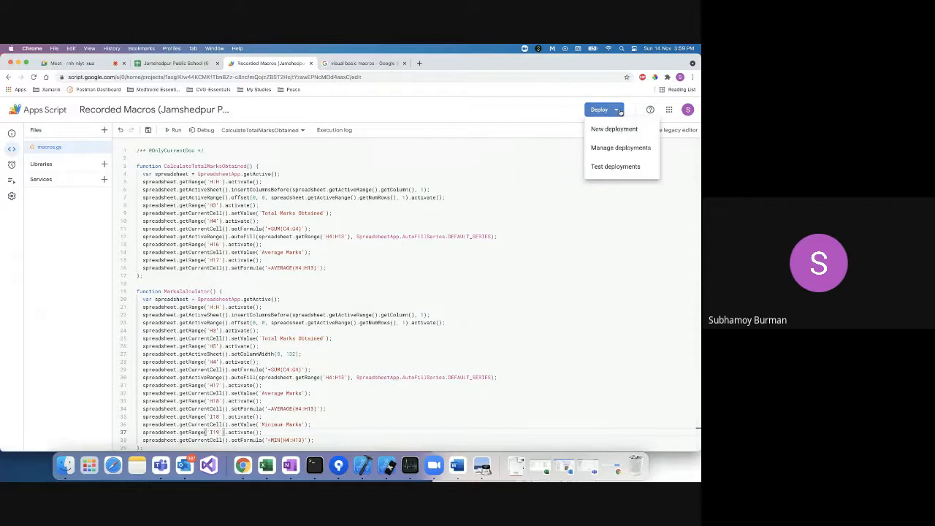
pyautogui.click(618, 111)
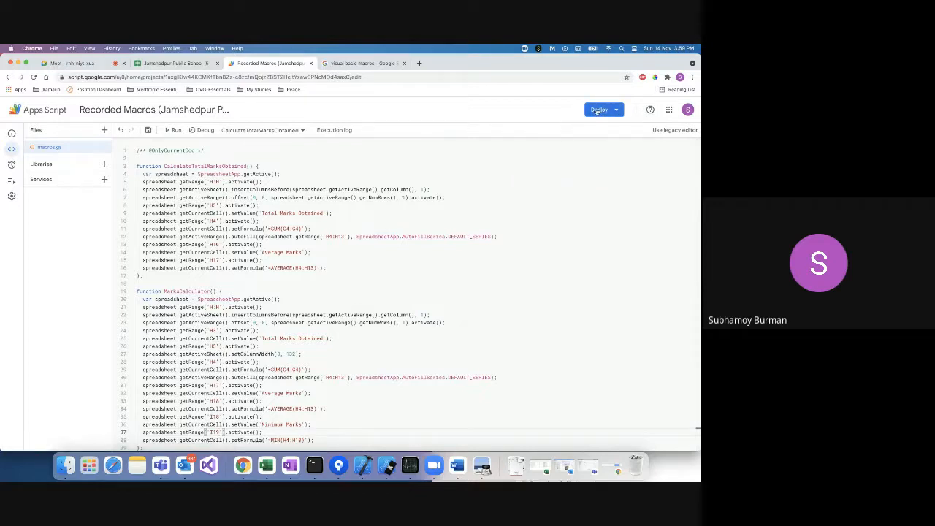
pyautogui.click(599, 111)
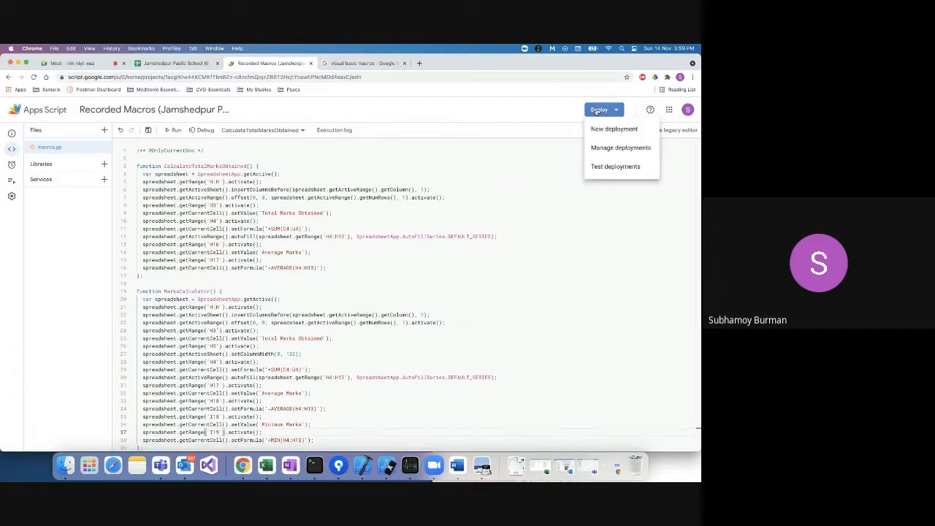
pyautogui.click(174, 130)
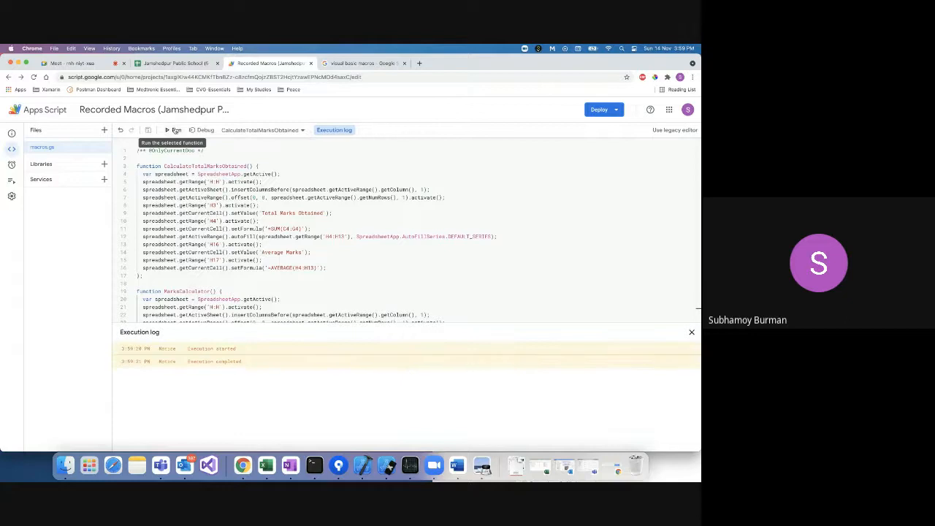
# Check the Average Marks label and formula in column I, then review the macro code.
pyautogui.click(179, 66)
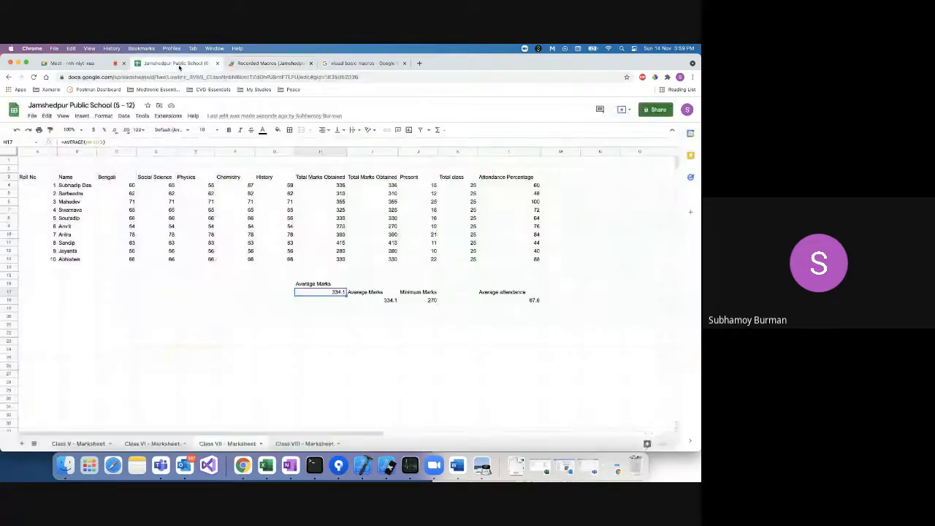
pyautogui.click(369, 301)
pyautogui.click(369, 294)
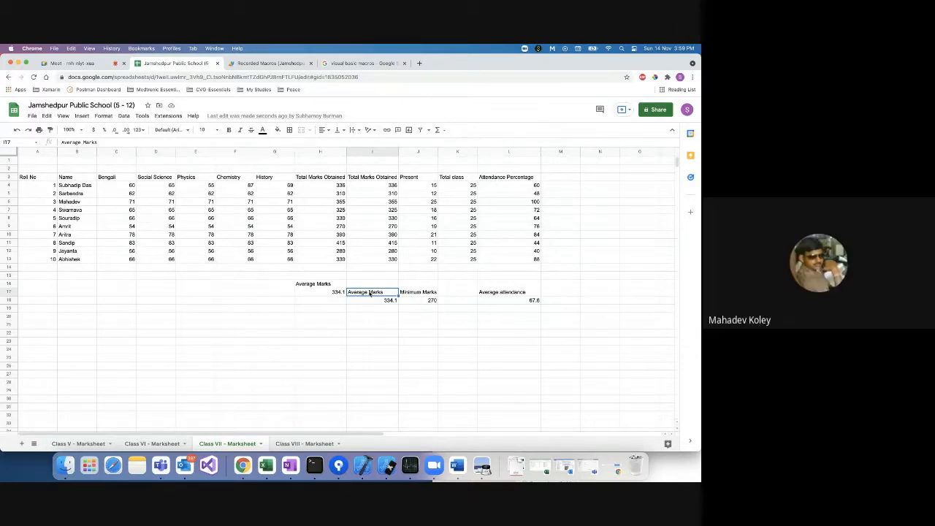
pyautogui.click(270, 63)
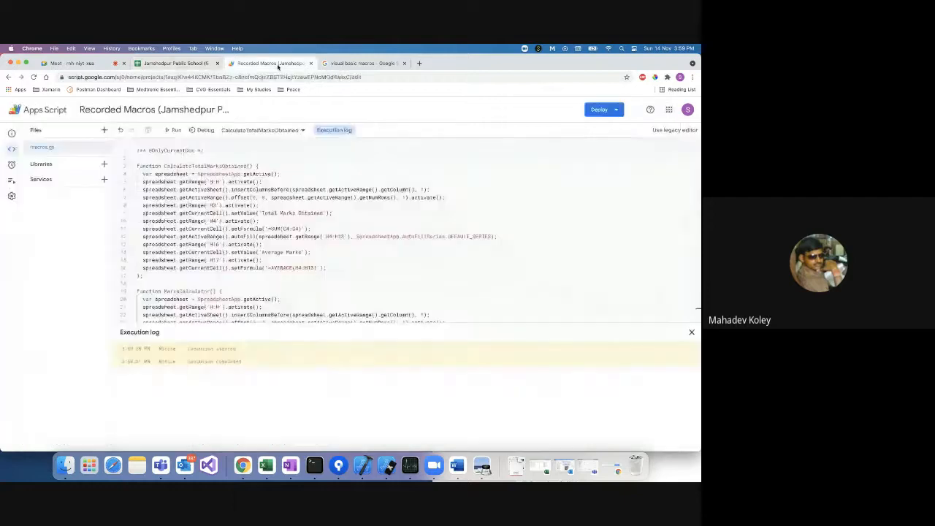
pyautogui.scroll(-3, 270, 282)
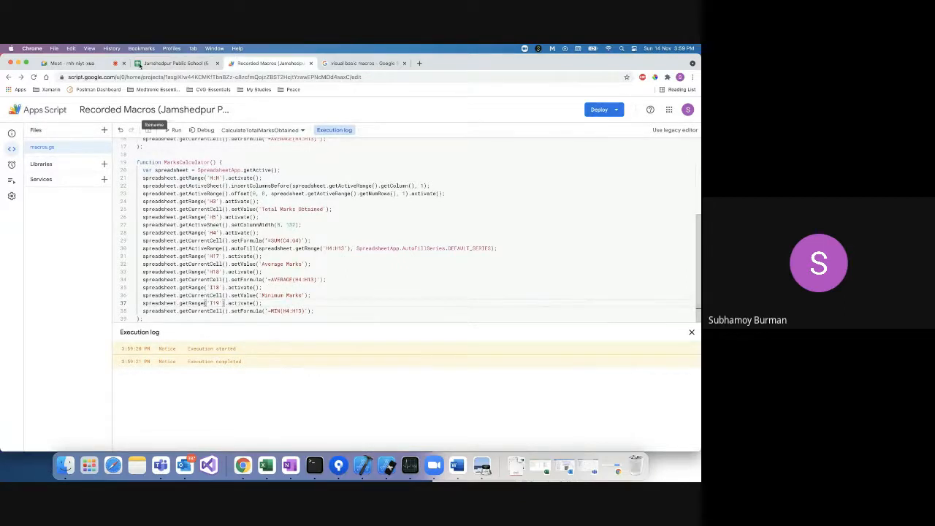
pyautogui.click(172, 63)
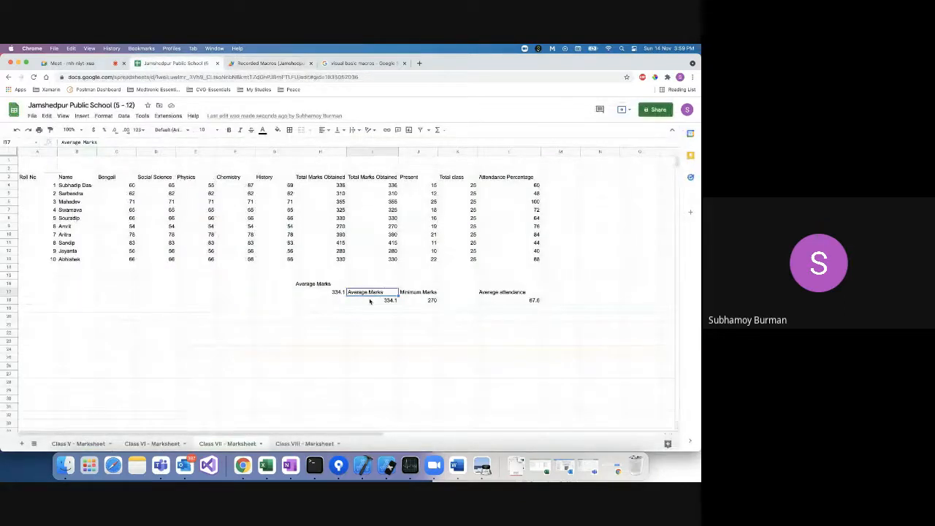
pyautogui.click(270, 63)
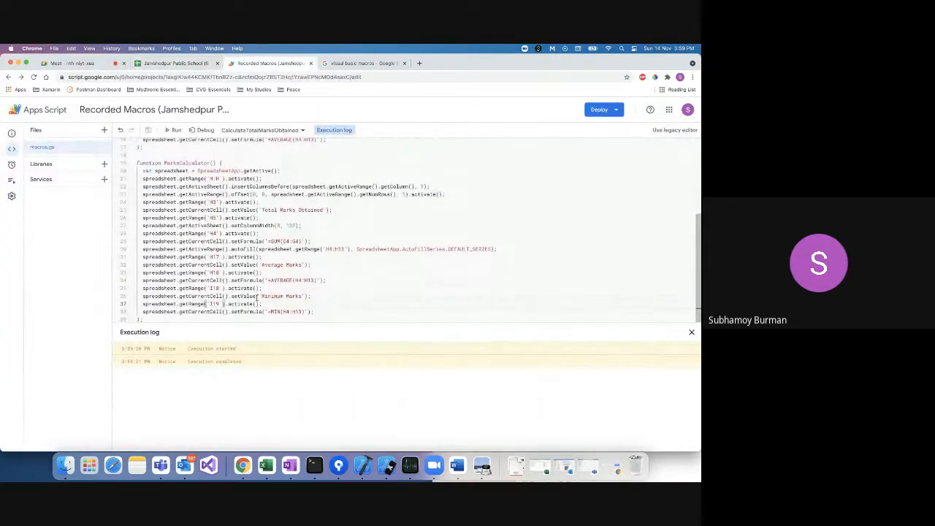
# Change line 35's getRange('I18') to 'I17' and begin editing line 37's 'I19' reference.
pyautogui.click(279, 297)
pyautogui.click(217, 288)
pyautogui.press('BackSpace')
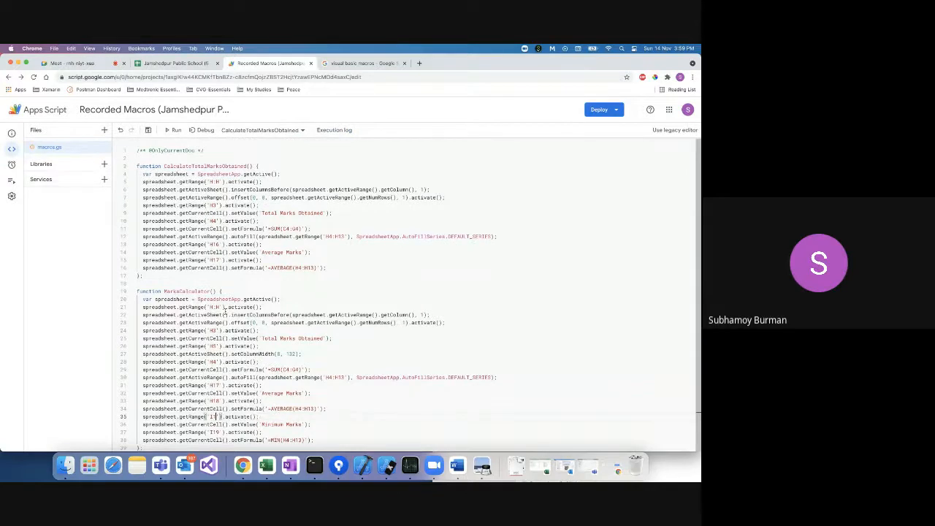
pyautogui.write('7')
pyautogui.click(218, 434)
pyautogui.press('BackSpace')
# Finish changing line 37's reference to 'I18' and run the edited macro.
pyautogui.write('8')
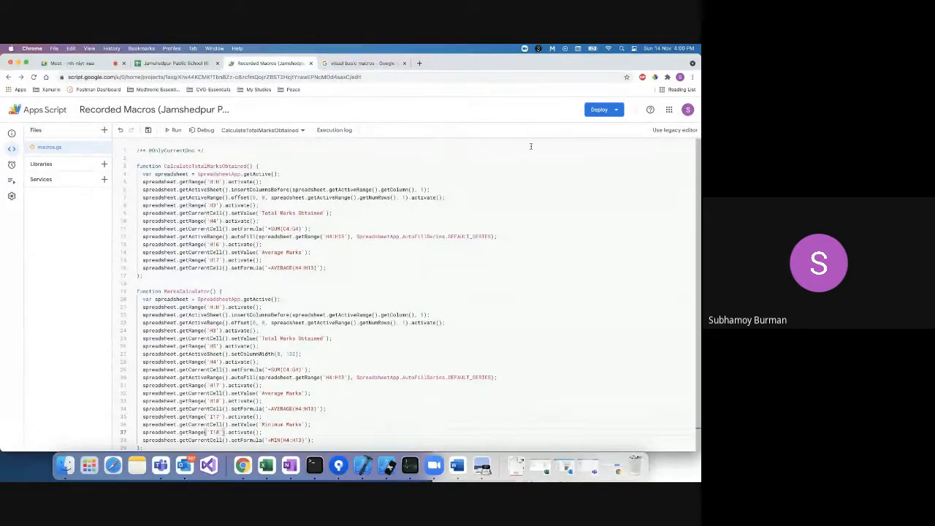
pyautogui.click(596, 111)
pyautogui.click(597, 114)
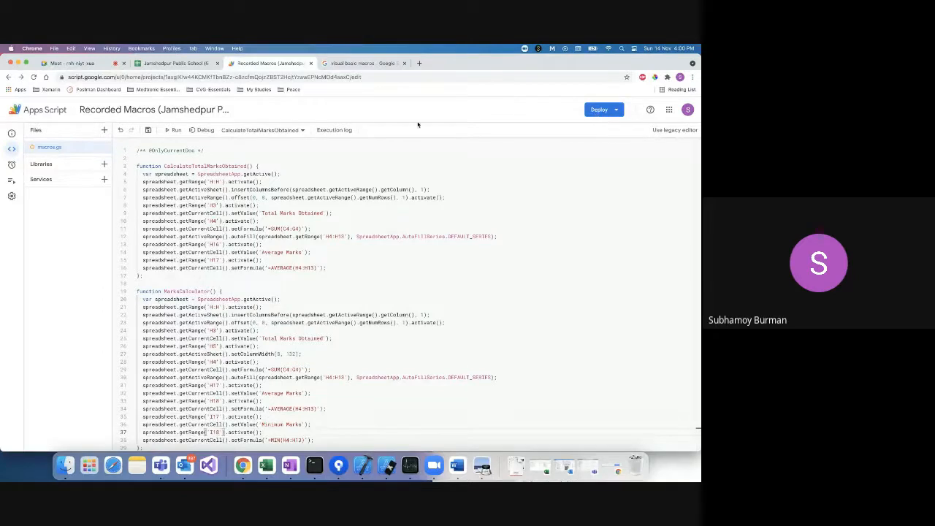
pyautogui.click(174, 130)
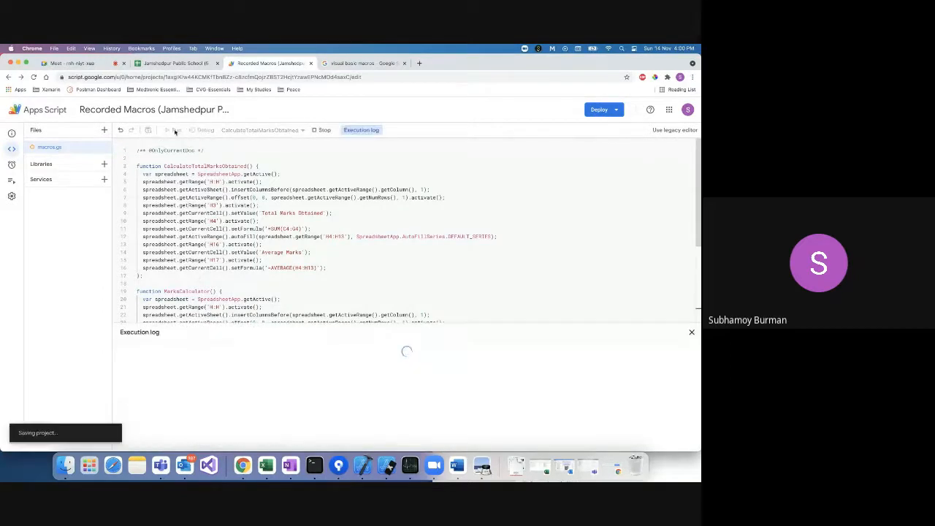
# Check the new average value and Average Marks label on the marksheet against the code.
pyautogui.click(182, 64)
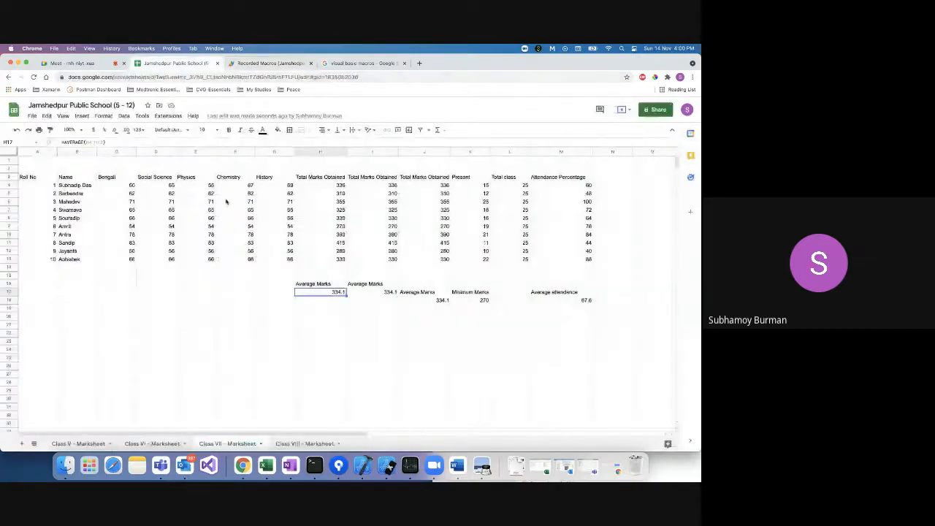
pyautogui.click(371, 294)
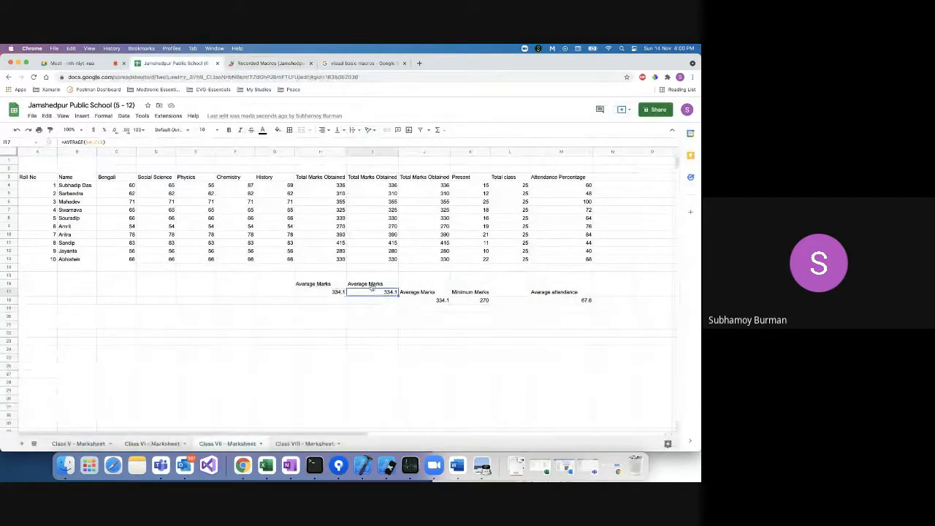
pyautogui.click(373, 282)
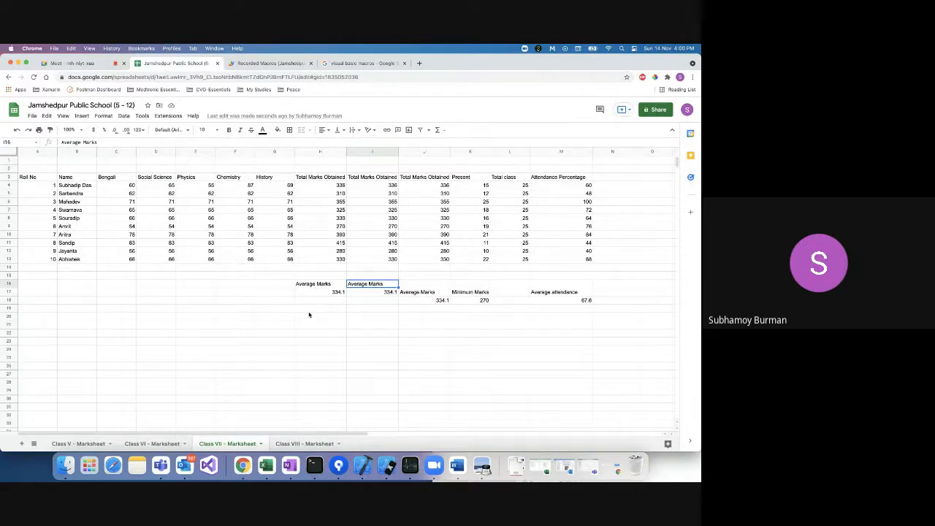
pyautogui.click(270, 63)
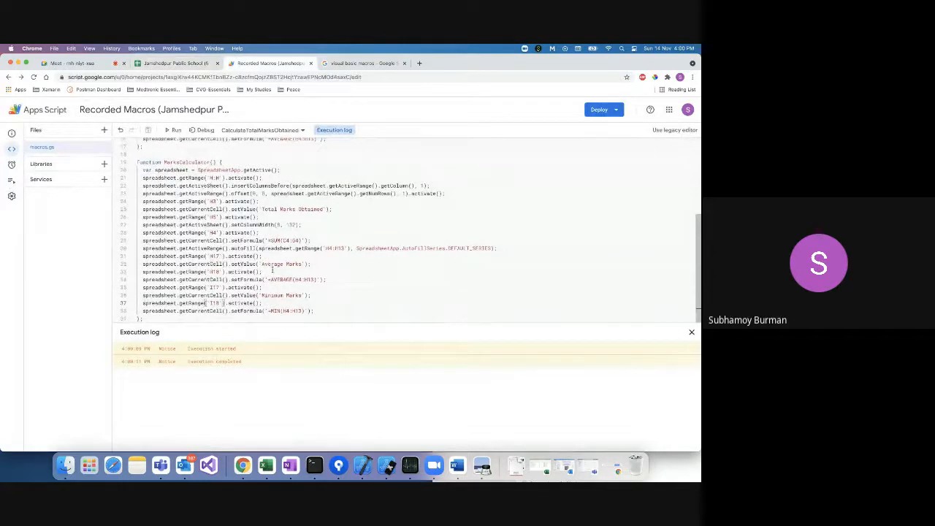
pyautogui.scroll(3, 272, 270)
pyautogui.scroll(-3, 272, 270)
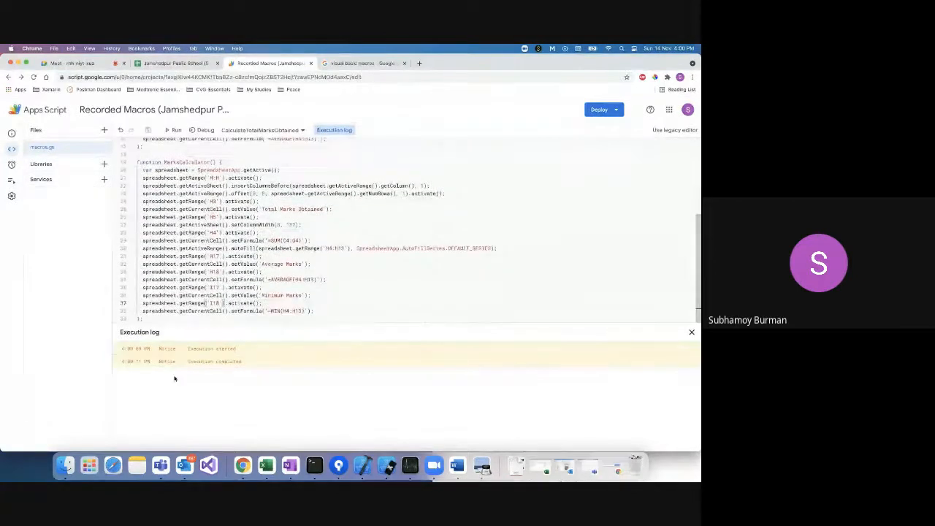
pyautogui.click(174, 64)
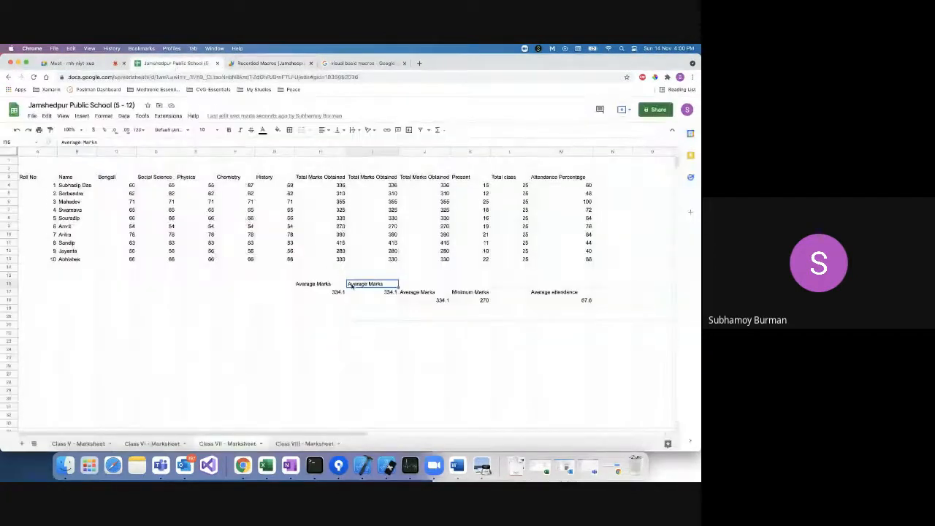
pyautogui.click(269, 63)
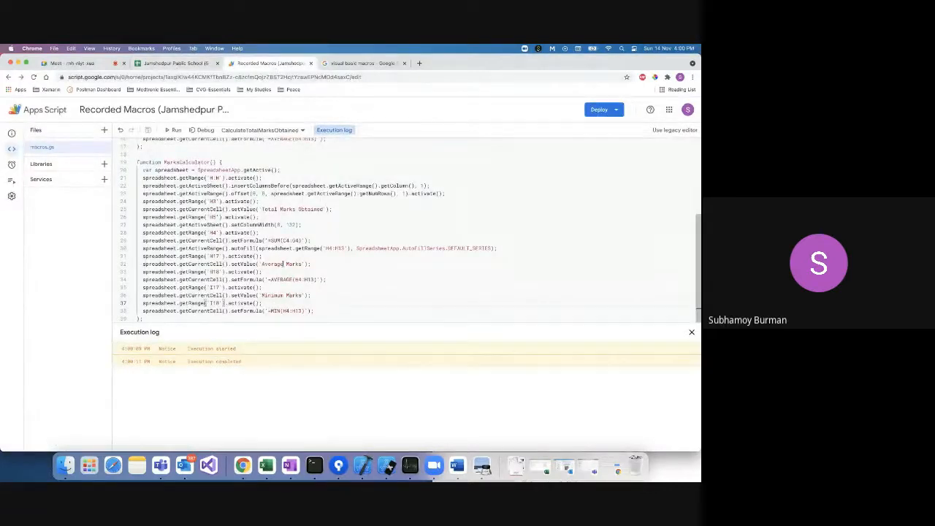
# Change line 32's label from 'Average Marks' to 'Average of Total Marks'.
pyautogui.click(282, 265)
pyautogui.write('of Total')
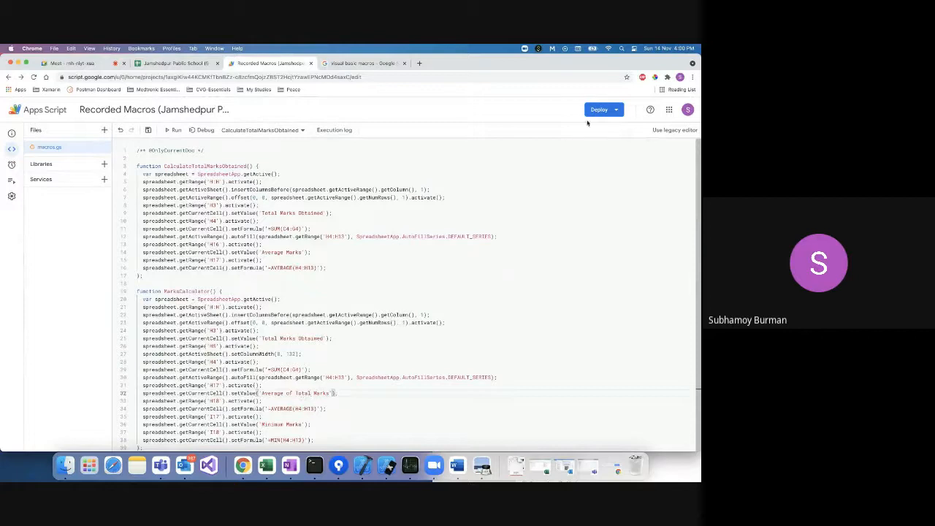
pyautogui.click(597, 111)
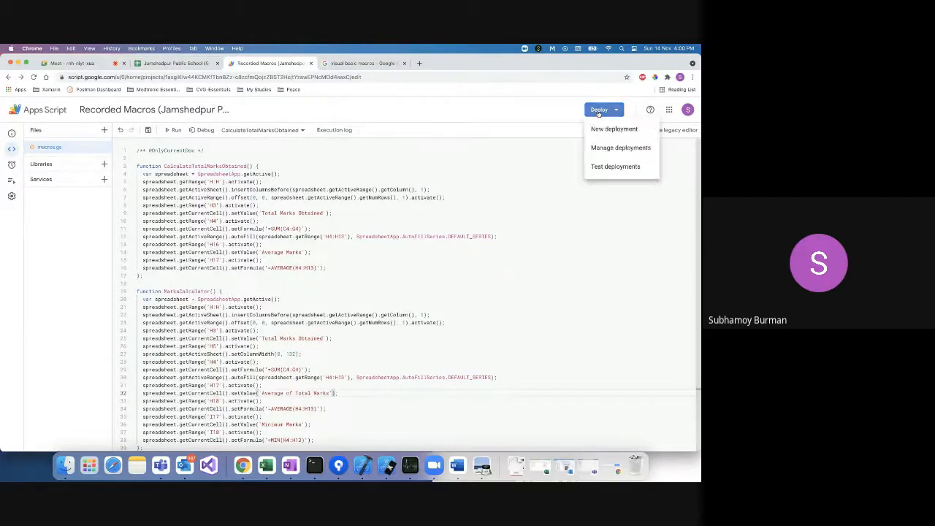
# Run the updated macro and compare the Class VI, V and VII marksheets.
pyautogui.click(174, 130)
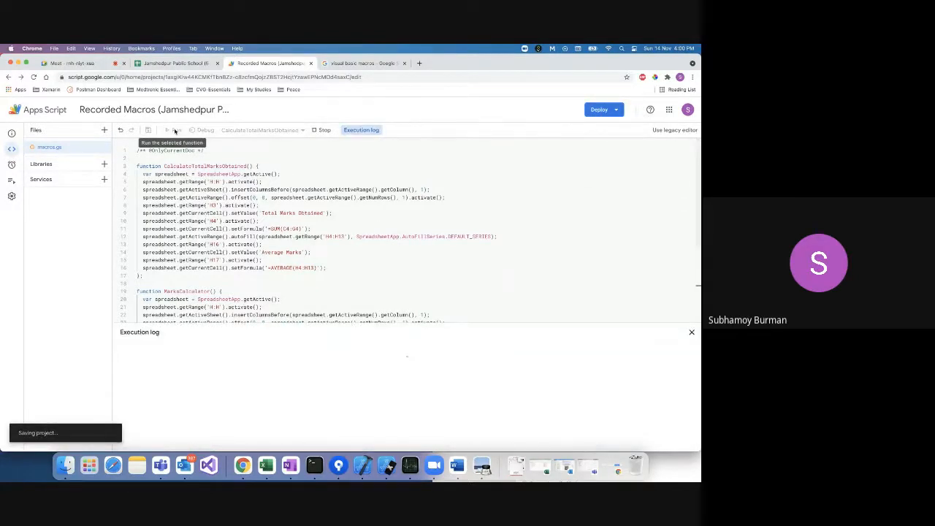
pyautogui.click(181, 64)
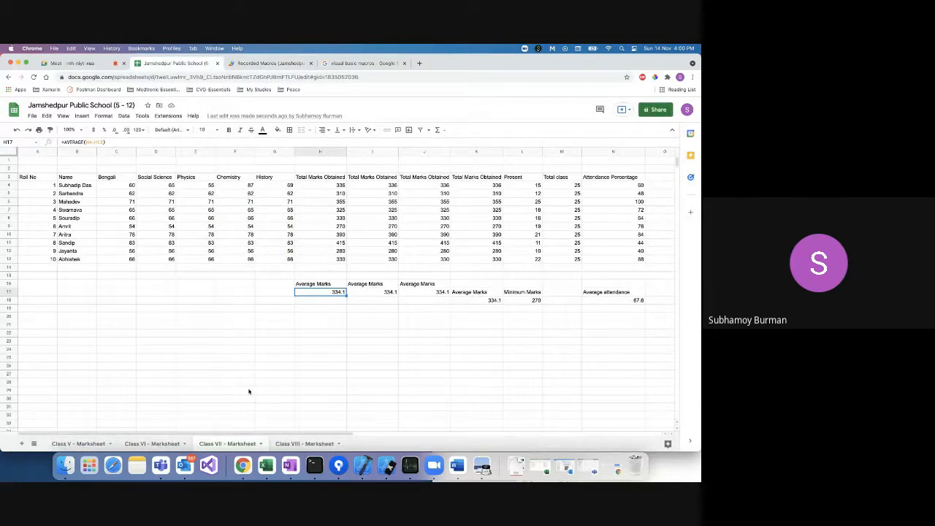
pyautogui.click(157, 443)
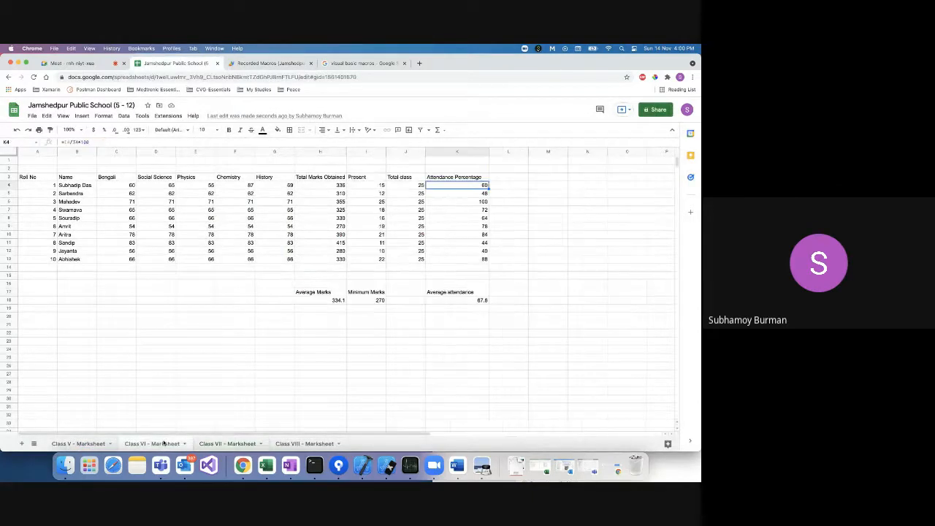
pyautogui.click(91, 444)
pyautogui.click(222, 444)
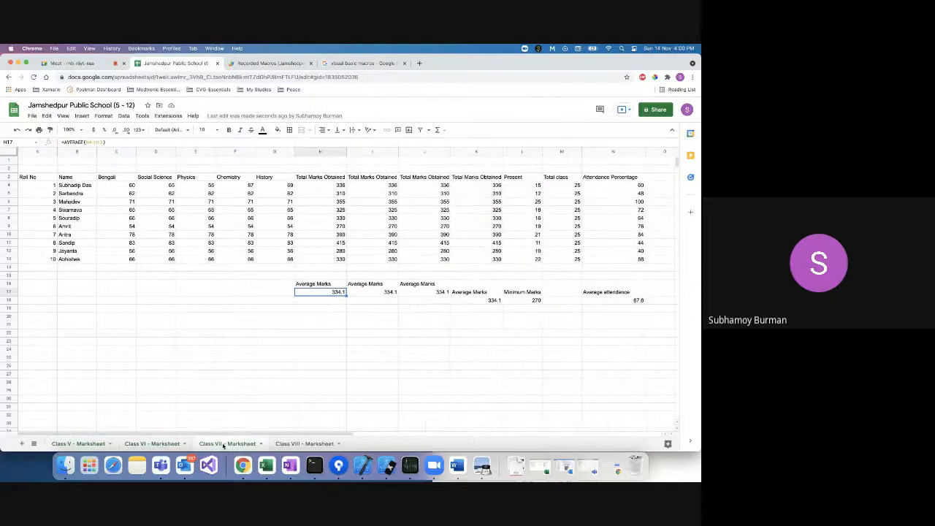
# Review the macro code and confirm H16 still reads 'Average Marks' above 334.1.
pyautogui.click(255, 65)
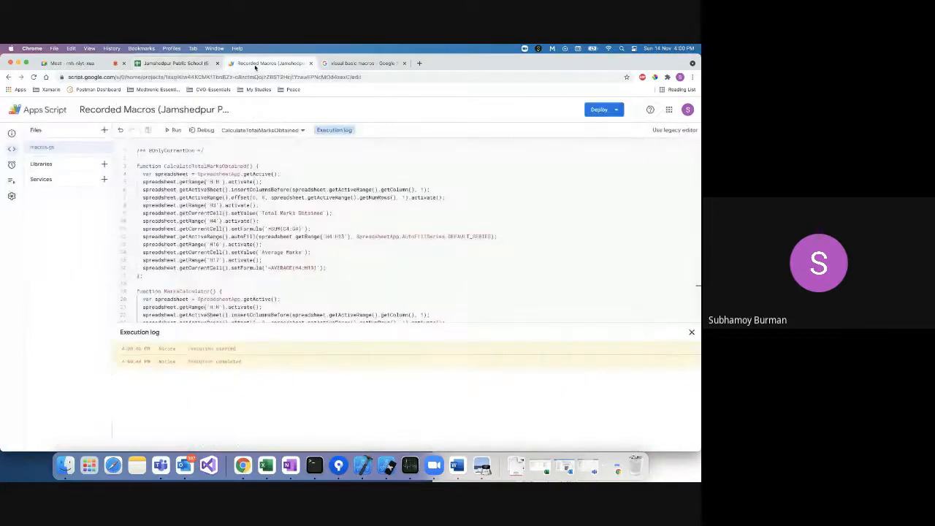
pyautogui.scroll(-5, 256, 242)
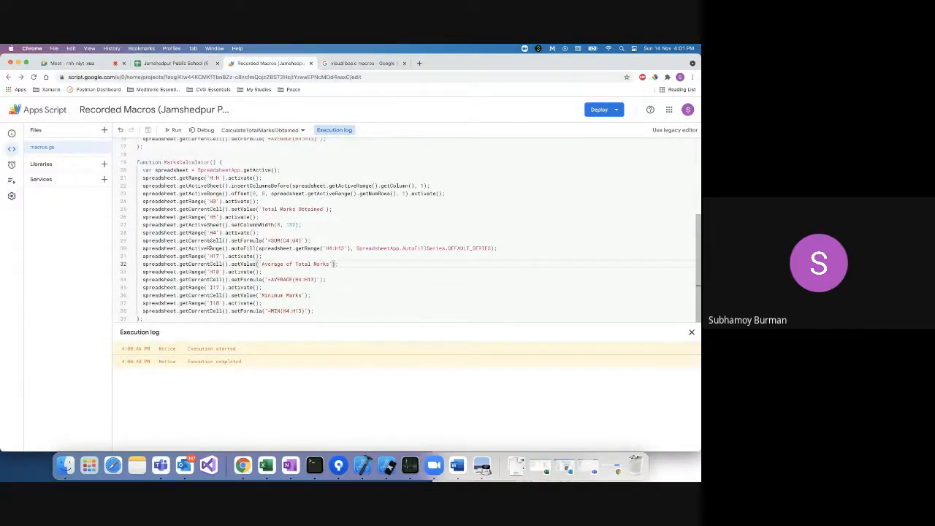
pyautogui.click(176, 62)
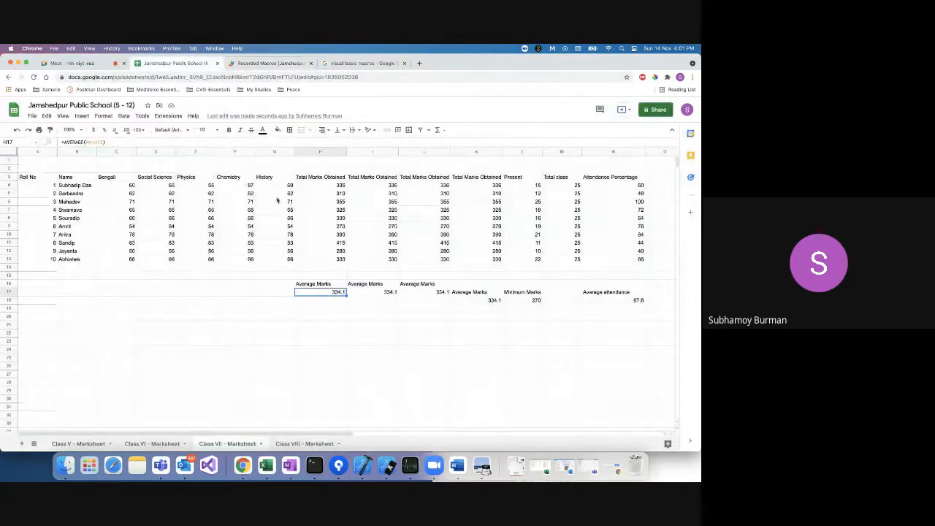
pyautogui.click(328, 284)
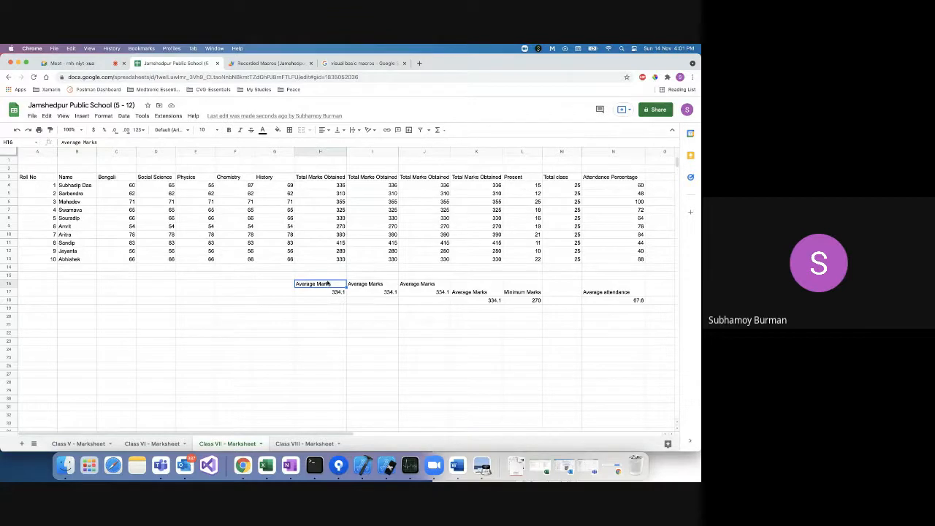
pyautogui.click(274, 64)
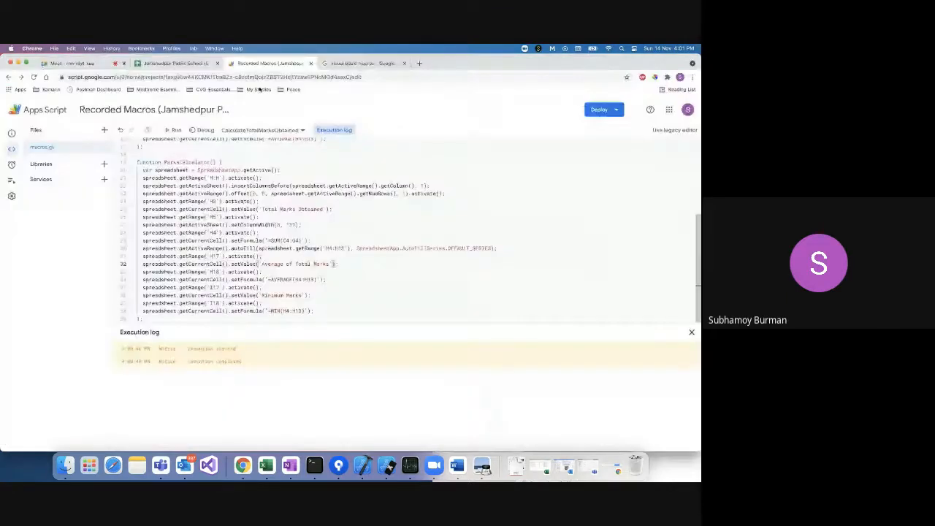
pyautogui.click(173, 65)
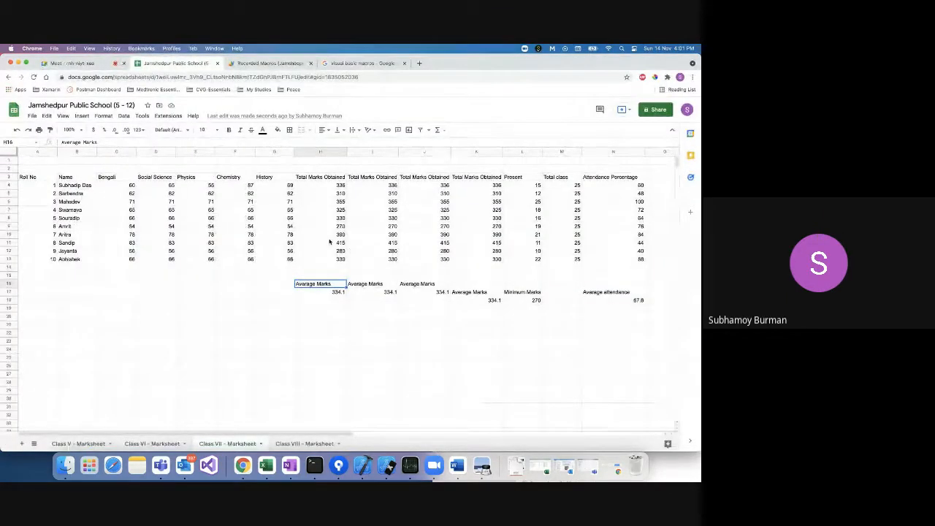
# Delete the duplicate column H, then the extra columns H to J.
pyautogui.click(321, 152)
pyautogui.rightClick(322, 151)
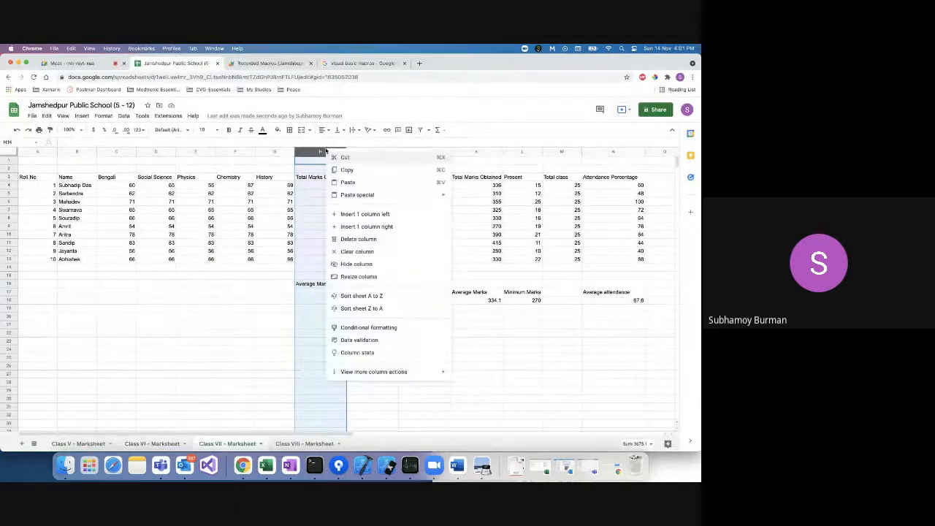
pyautogui.click(358, 239)
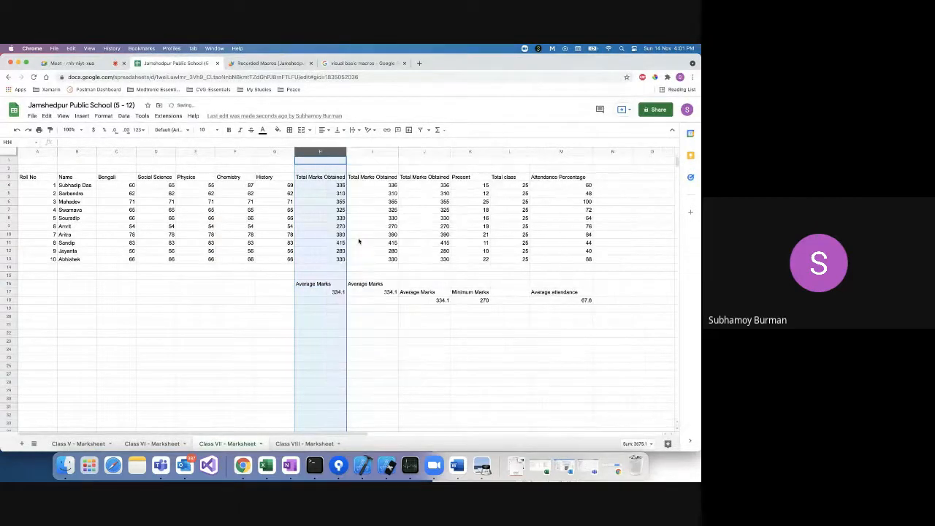
pyautogui.keyDown('shift'); pyautogui.click(377, 152); pyautogui.keyUp('shift')
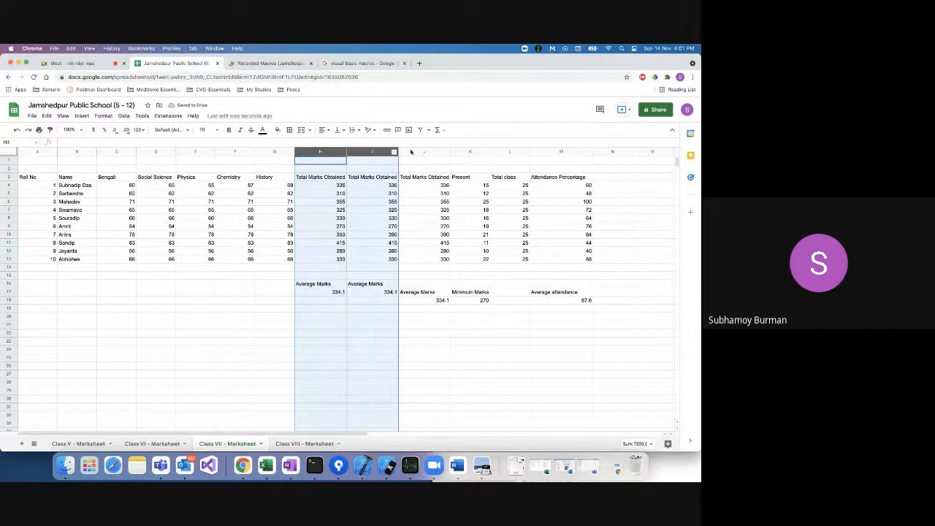
pyautogui.keyDown('shift'); pyautogui.click(423, 151); pyautogui.keyUp('shift')
pyautogui.rightClick(422, 151)
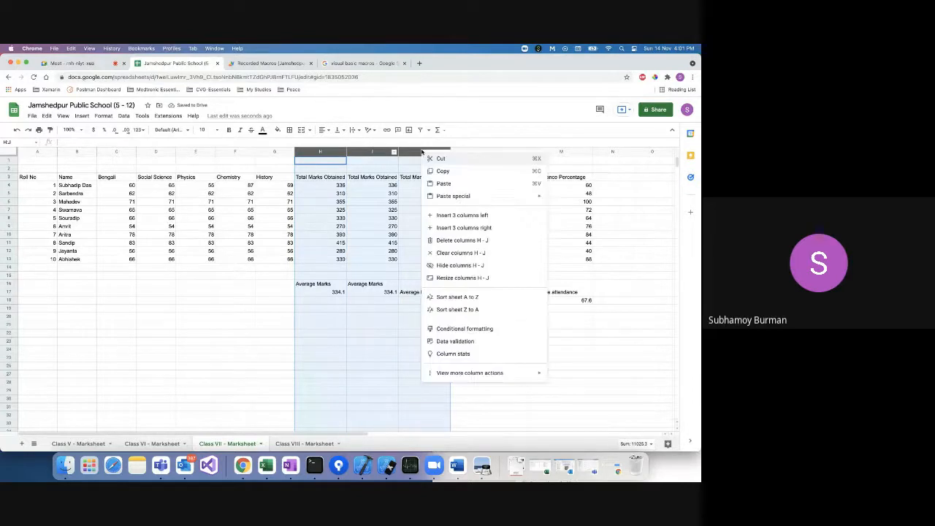
pyautogui.click(467, 243)
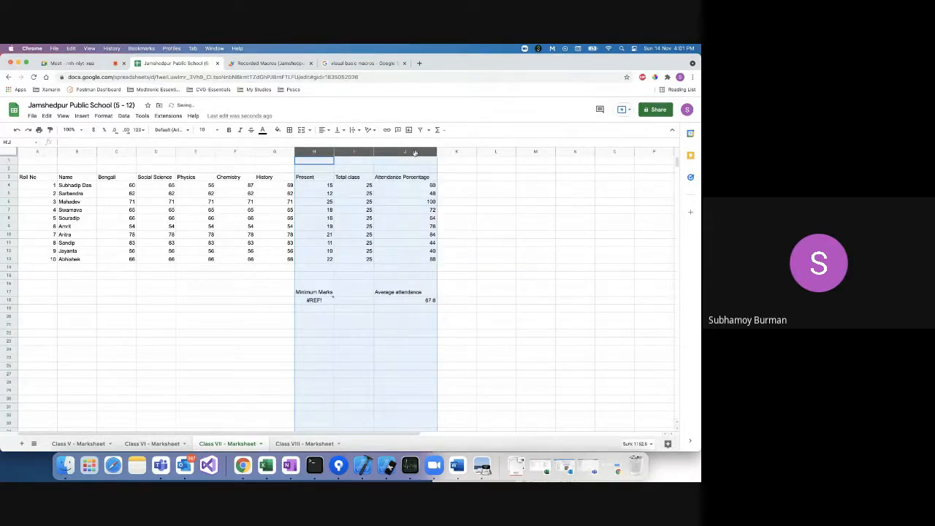
# Delete the Attendance Percentage column J.
pyautogui.click(477, 161)
pyautogui.click(407, 151)
pyautogui.rightClick(406, 151)
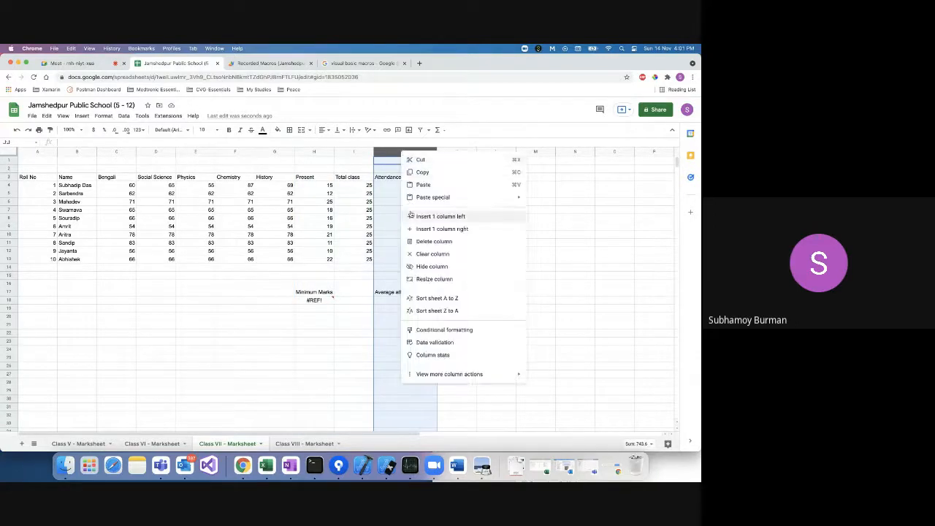
pyautogui.click(414, 241)
# Clear the Minimum Marks label and #REF! error from cells H17:H18.
pyautogui.moveTo(311, 292); pyautogui.dragTo(304, 300)
pyautogui.press('Delete')
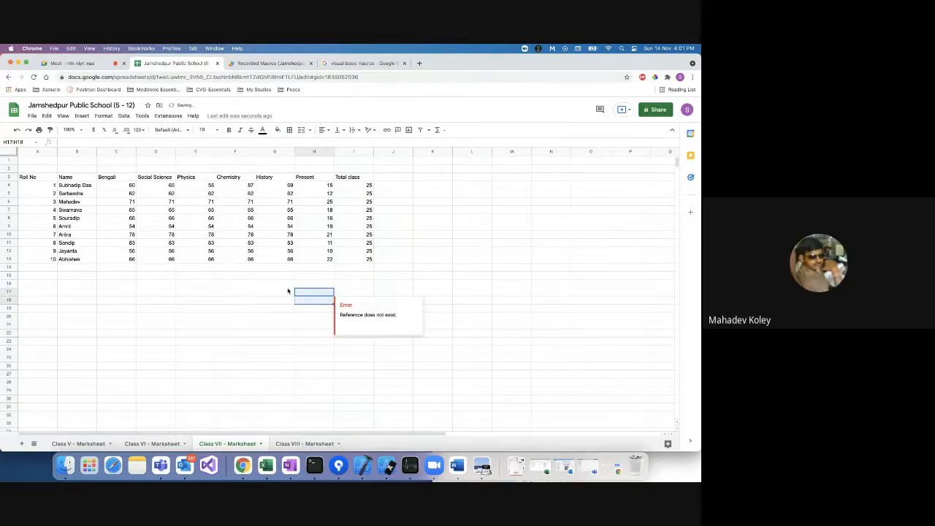
pyautogui.click(298, 283)
pyautogui.click(305, 276)
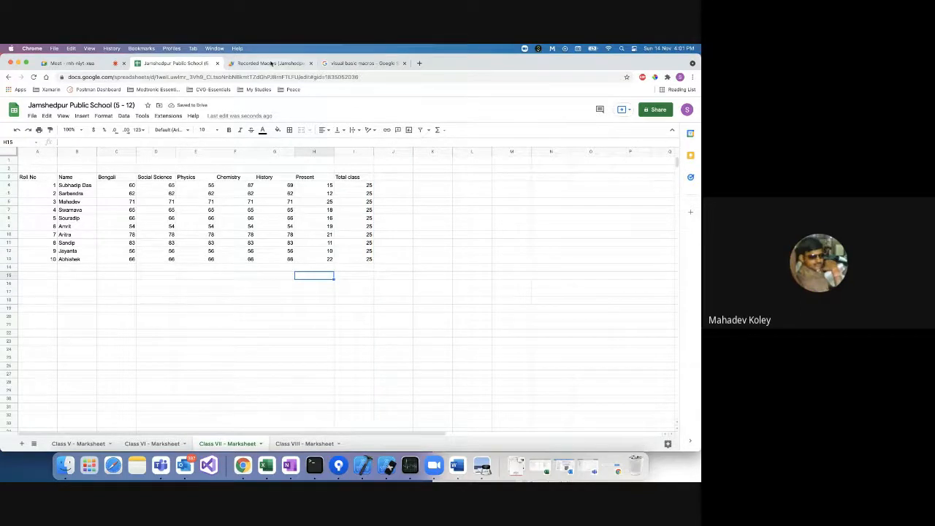
pyautogui.click(270, 63)
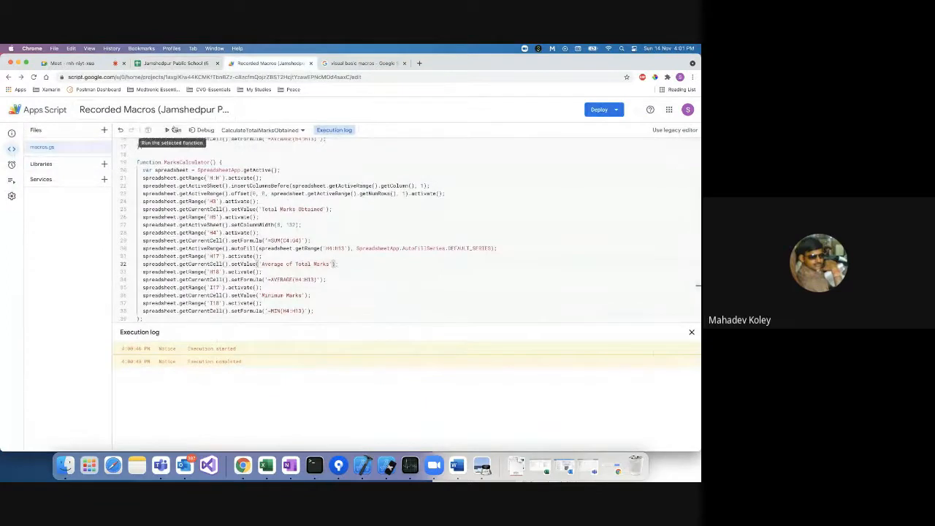
pyautogui.click(615, 114)
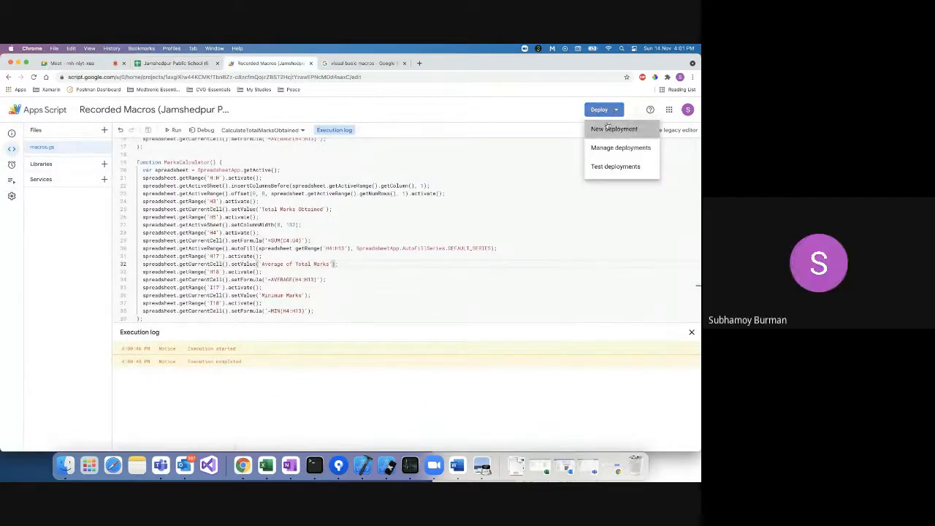
pyautogui.click(613, 129)
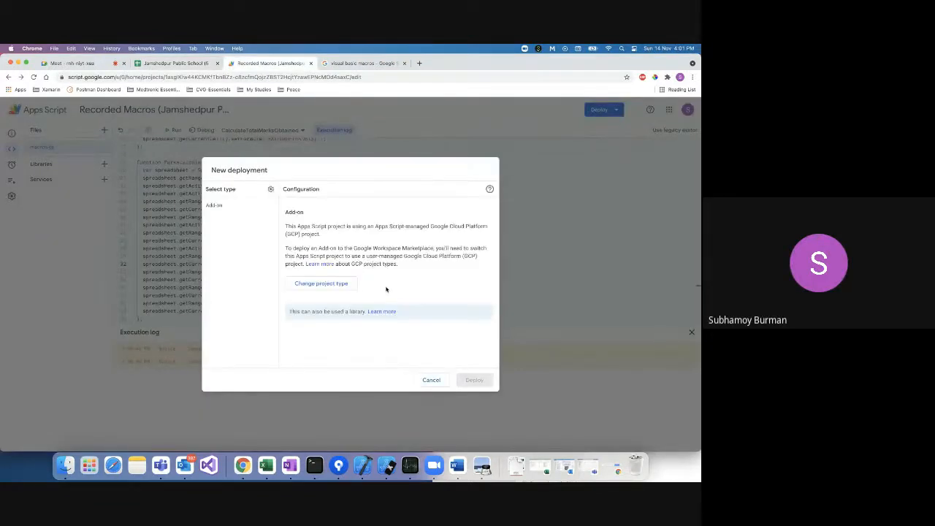
pyautogui.doubleClick(378, 227)
pyautogui.moveTo(397, 226); pyautogui.dragTo(462, 236)
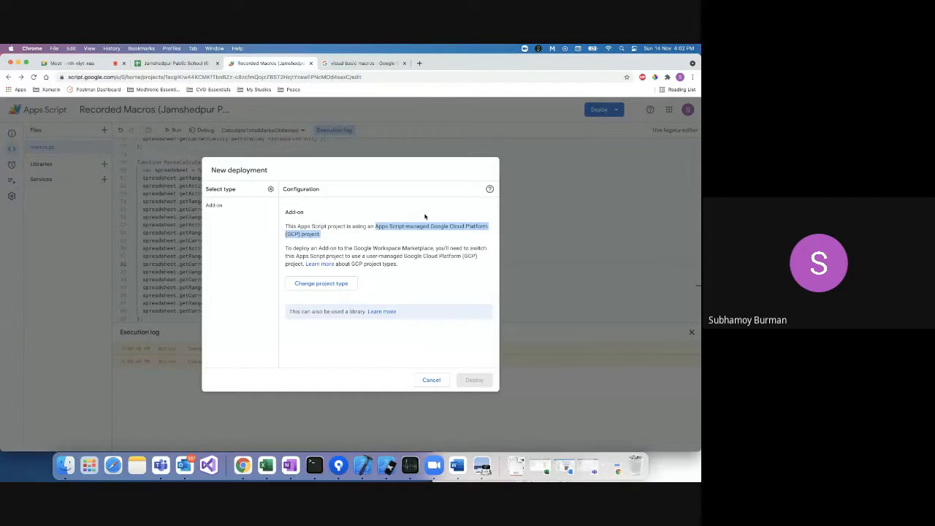
pyautogui.click(425, 379)
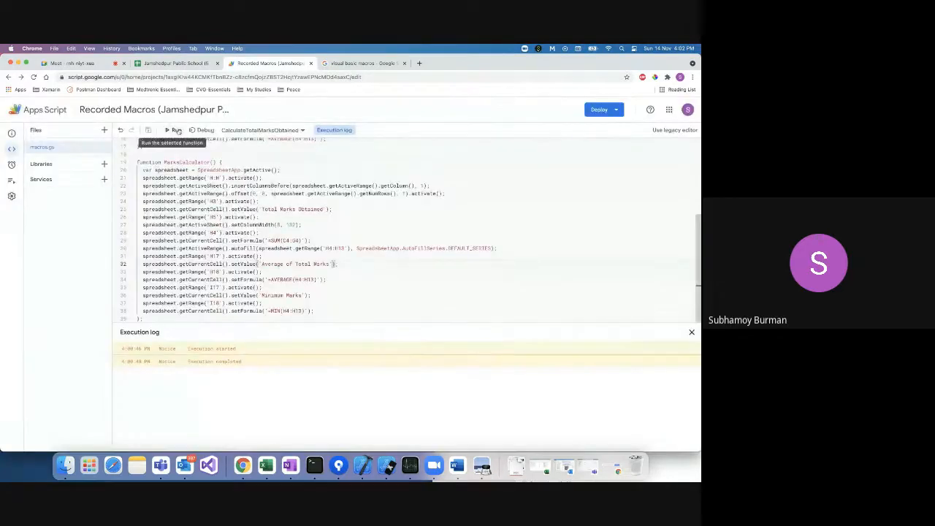
# Run CalculateTotalMarksObtained, adding totals (336, 310, 355…) and Average Marks 334.1.
pyautogui.click(176, 131)
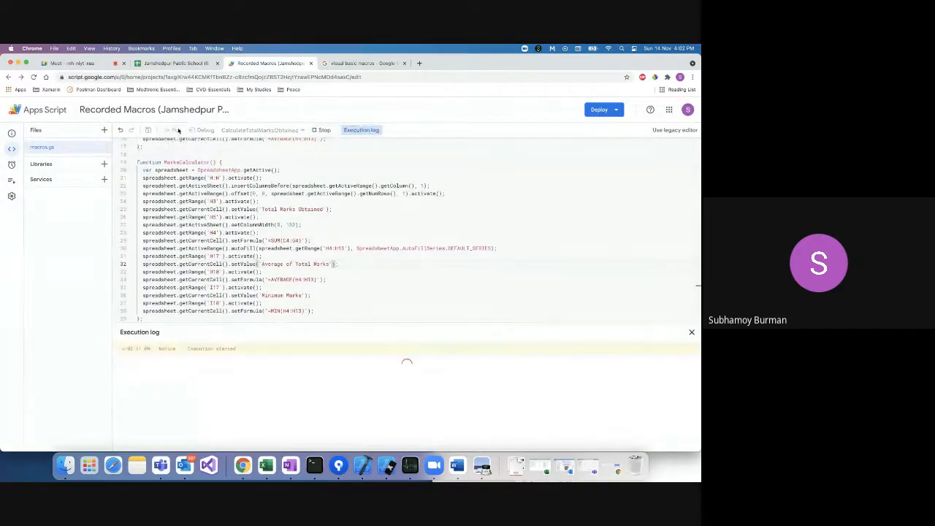
pyautogui.click(167, 64)
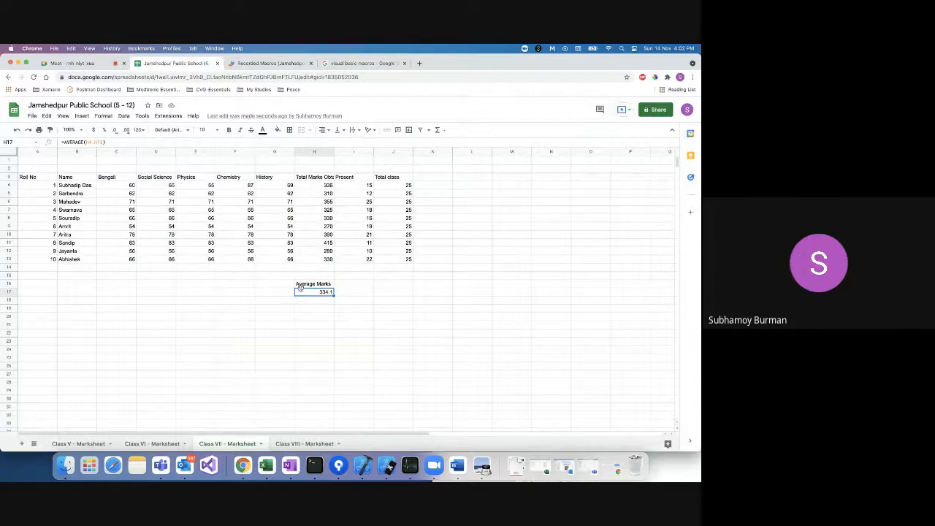
pyautogui.click(267, 63)
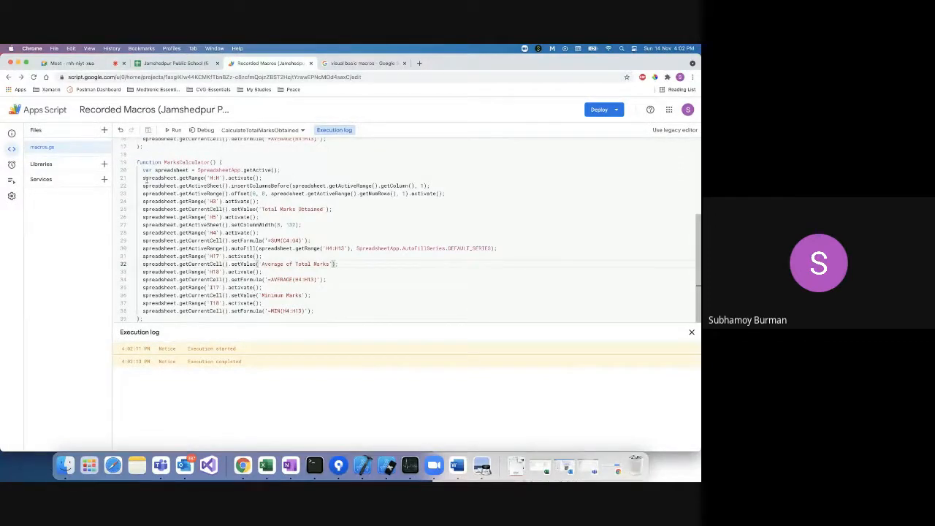
pyautogui.scroll(5, 216, 206)
pyautogui.scroll(1, 216, 205)
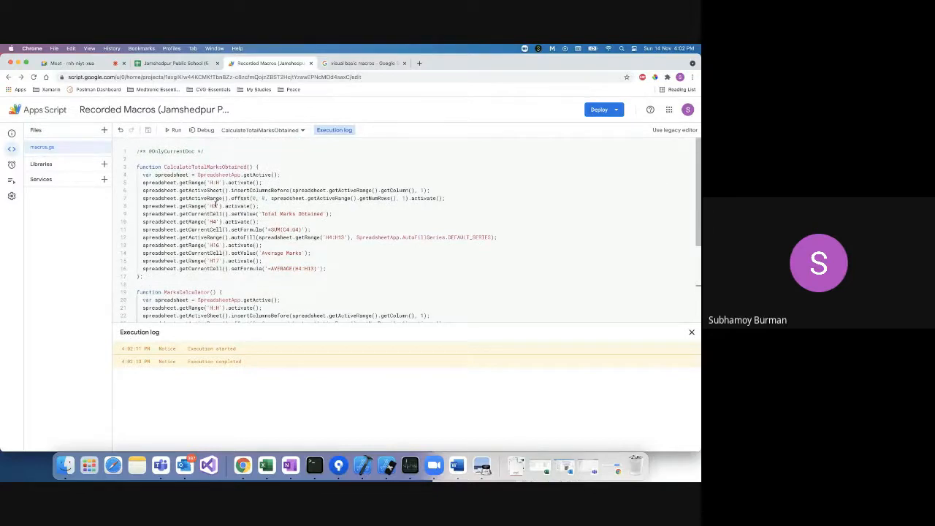
pyautogui.scroll(-5, 215, 205)
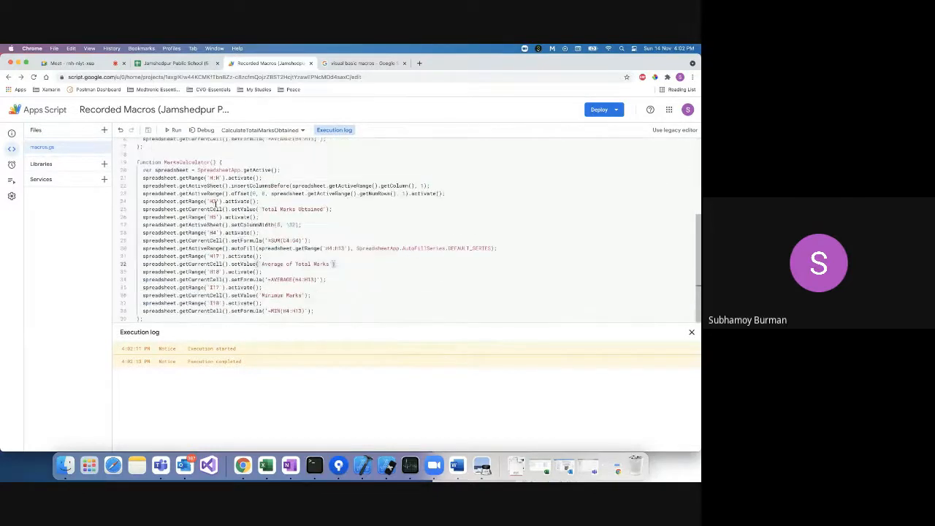
pyautogui.scroll(5, 215, 206)
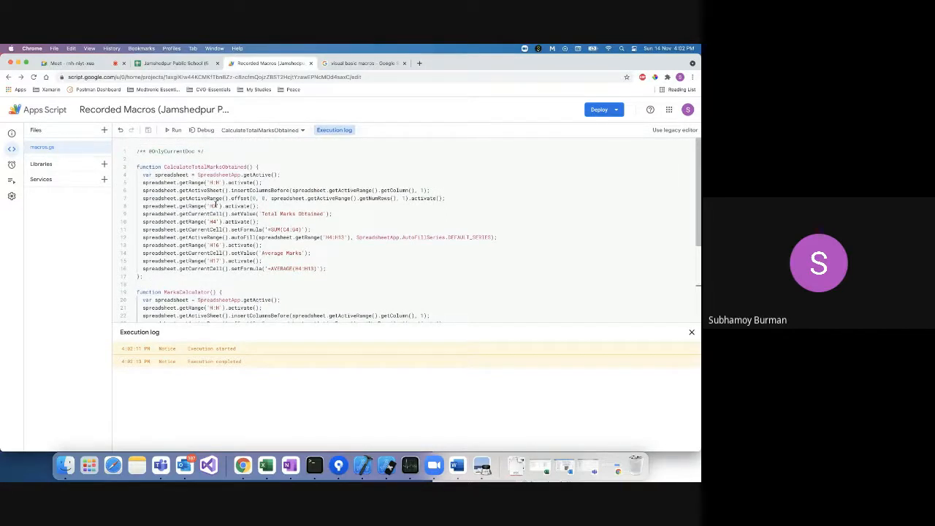
pyautogui.click(179, 64)
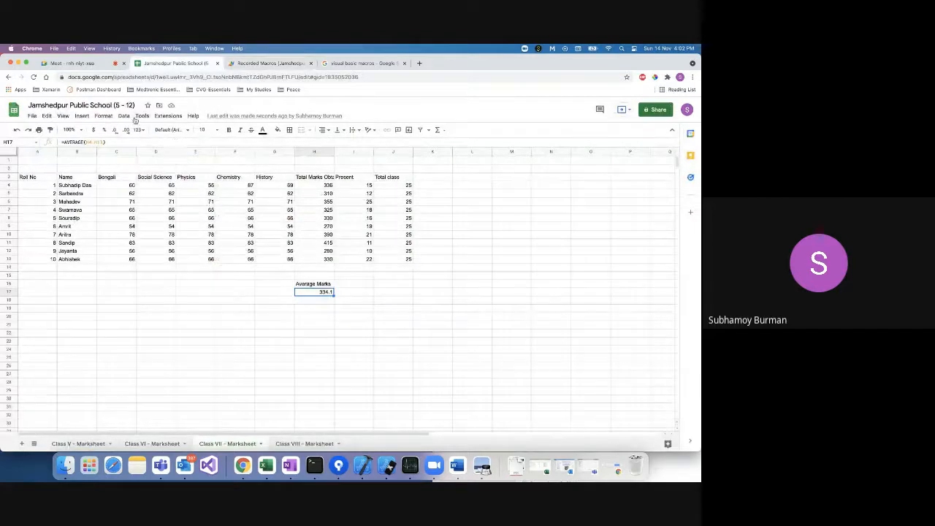
# Undo the added total column and run the Marks Calculator macro from Extensions > Macros.
pyautogui.click(124, 116)
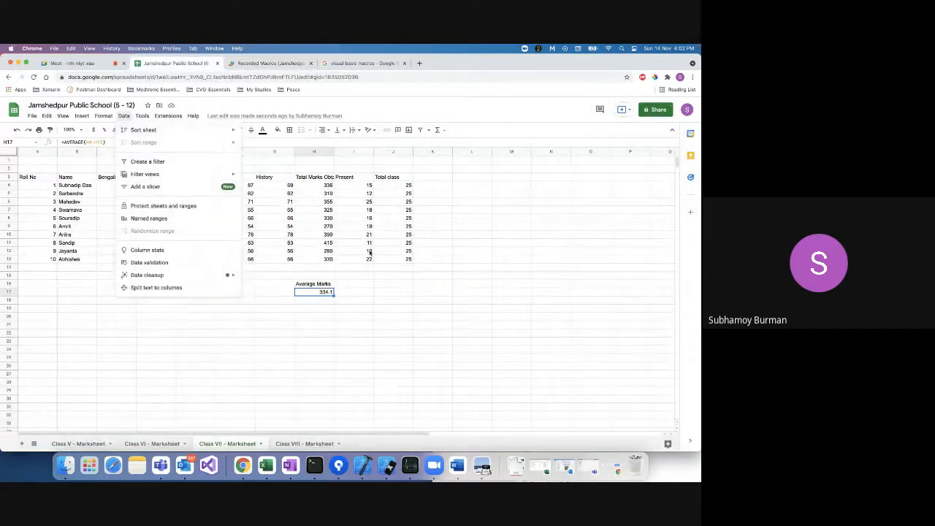
pyautogui.click(362, 283)
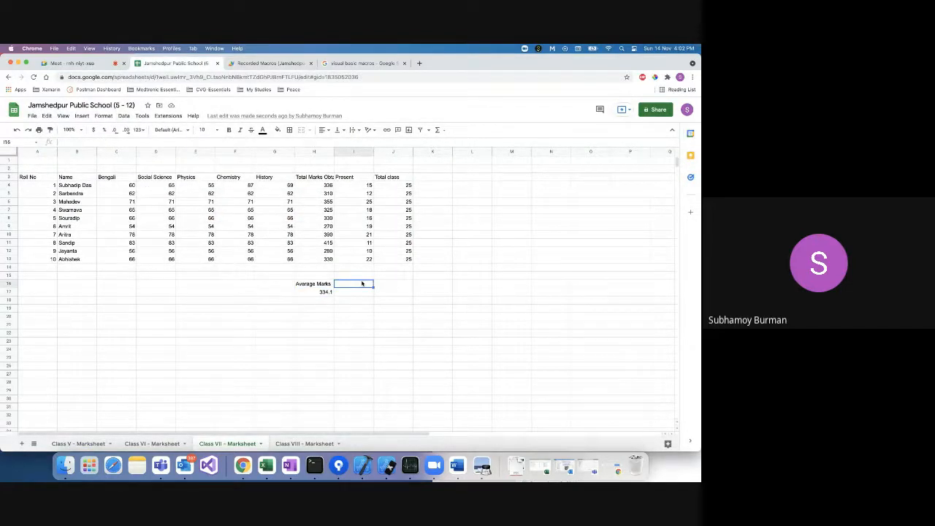
pyautogui.press('super+z')
pyautogui.press('super+z')
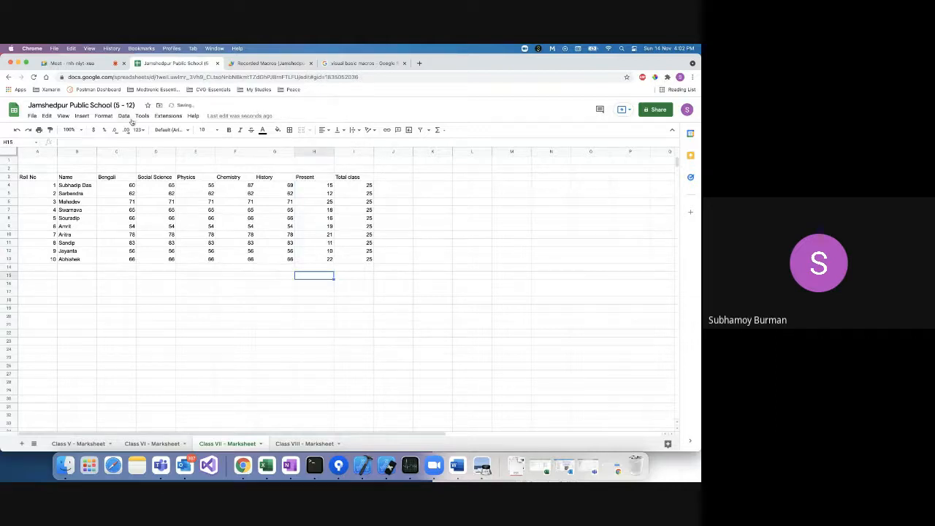
pyautogui.click(168, 115)
pyautogui.moveTo(182, 143)
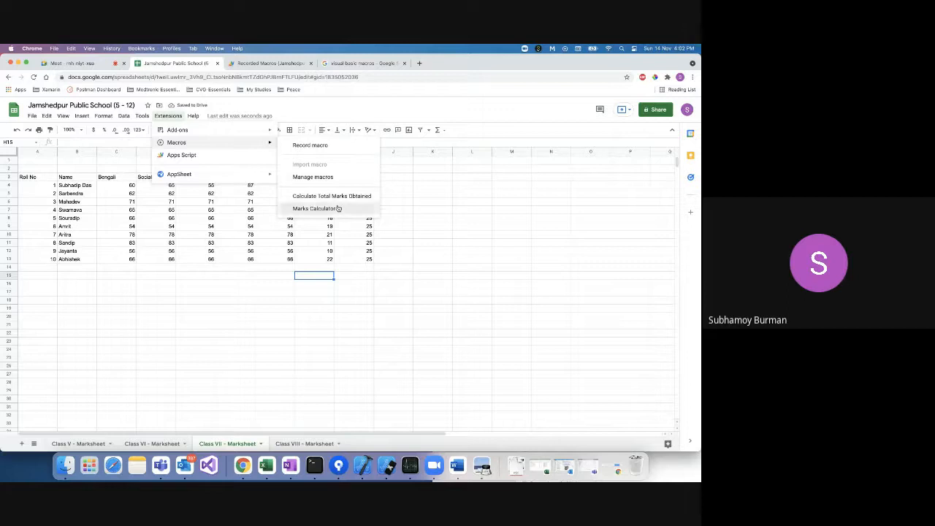
pyautogui.click(338, 209)
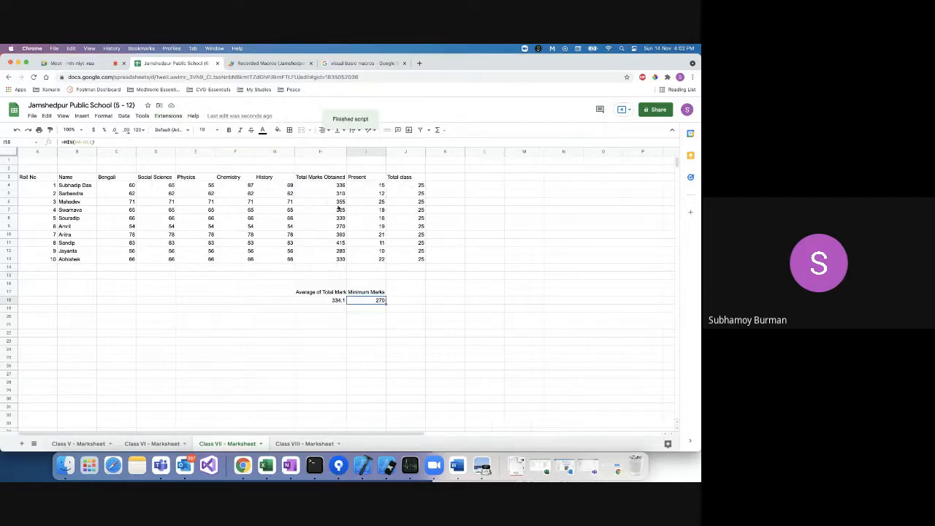
pyautogui.click(322, 293)
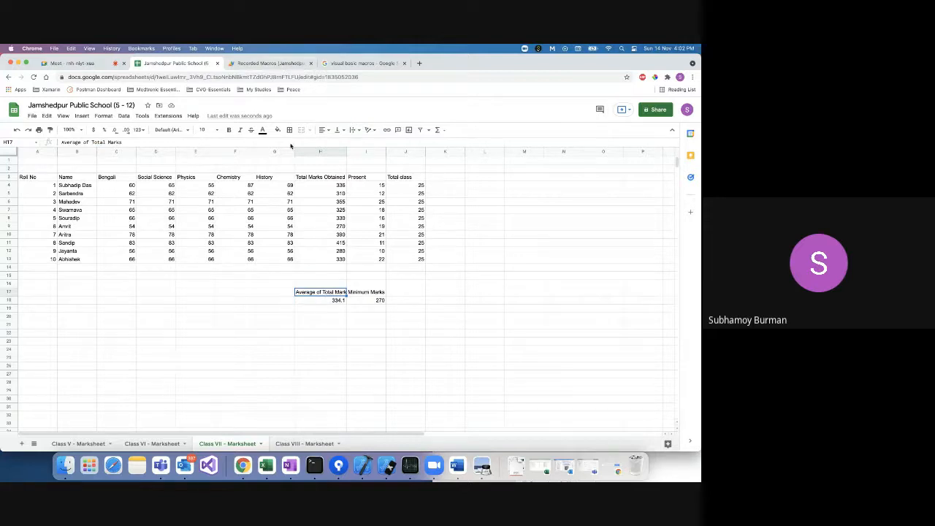
# Locate the 'Average of Total Marks' text in the code, then undo the macro's changes.
pyautogui.click(268, 64)
pyautogui.scroll(-4, 274, 267)
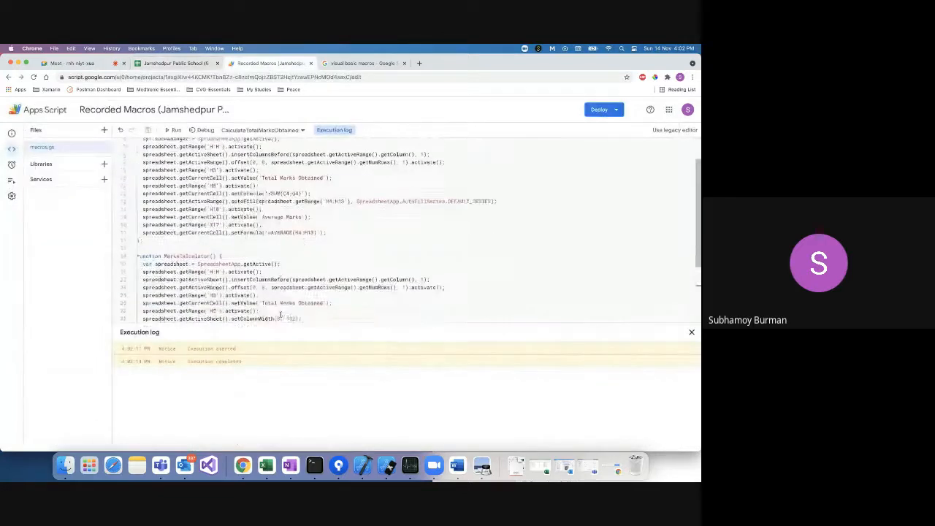
pyautogui.moveTo(261, 263); pyautogui.dragTo(329, 264)
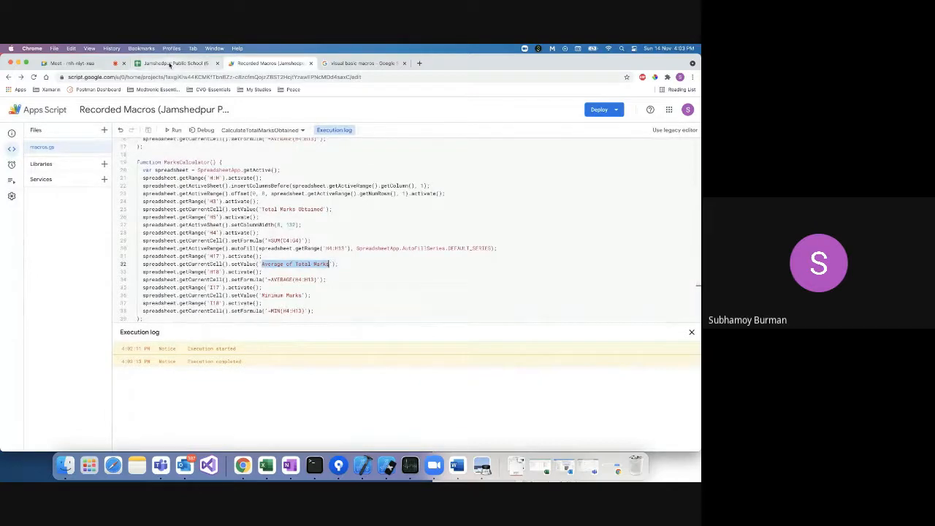
pyautogui.click(171, 62)
pyautogui.click(314, 312)
pyautogui.press('super+z')
pyautogui.press('super+z')
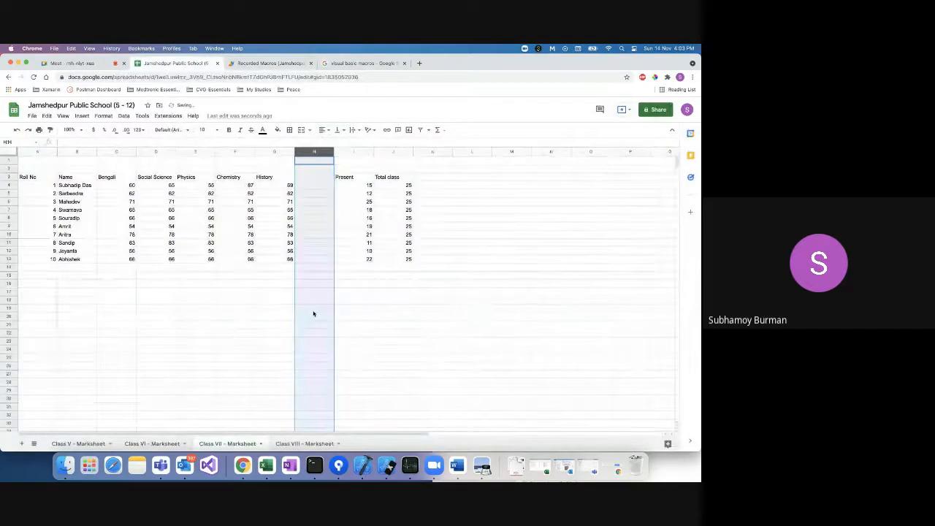
pyautogui.press('super+z')
pyautogui.press('super+z')
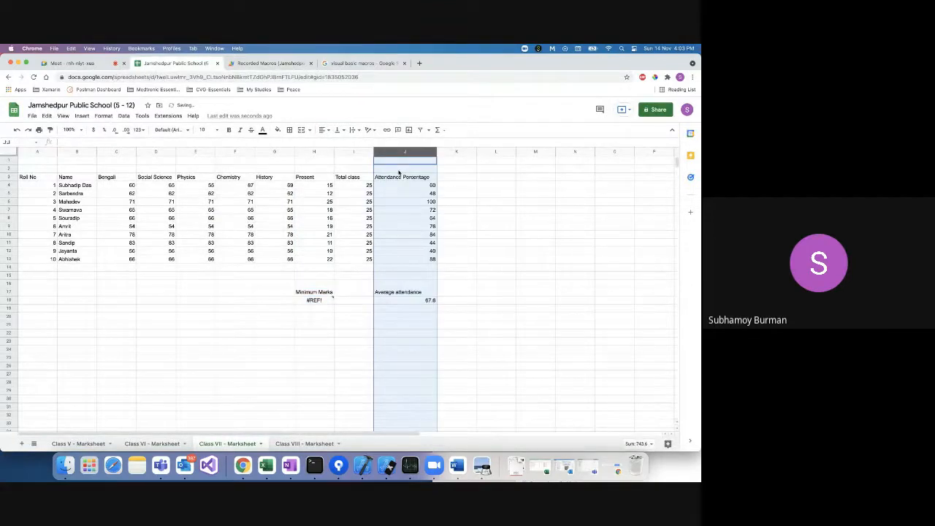
# Restore the Marks Calculator results (334.1, Minimum 270) and widen column H to fit.
pyautogui.click(143, 445)
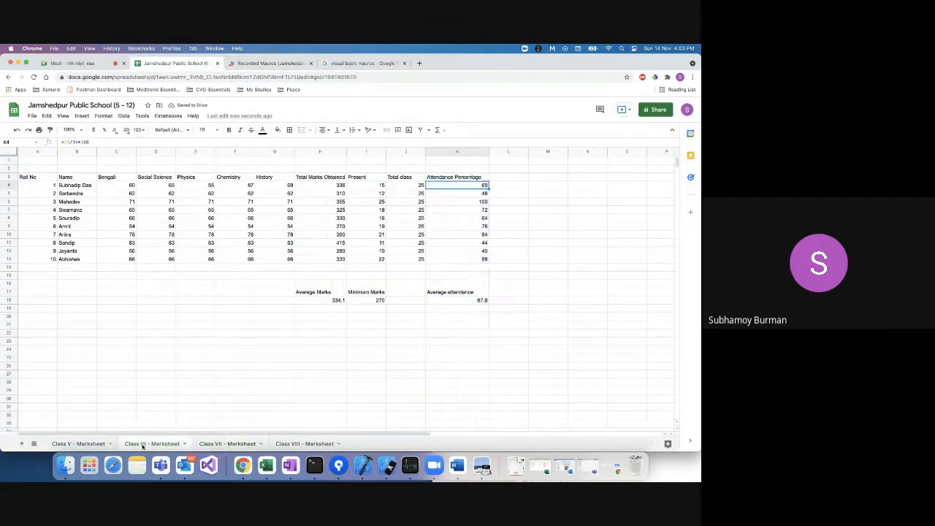
pyautogui.click(221, 443)
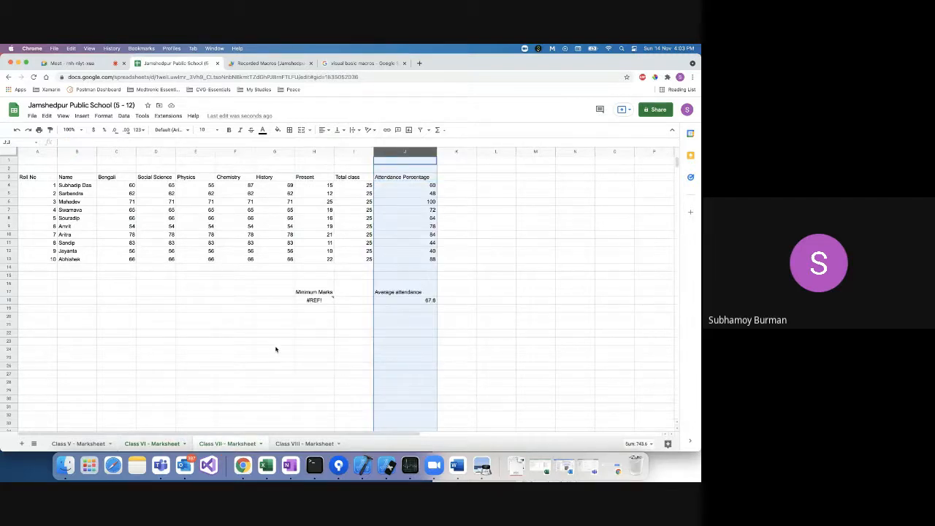
pyautogui.press('super+z')
pyautogui.press('super+z')
pyautogui.press('super+z')
pyautogui.press('super+z')
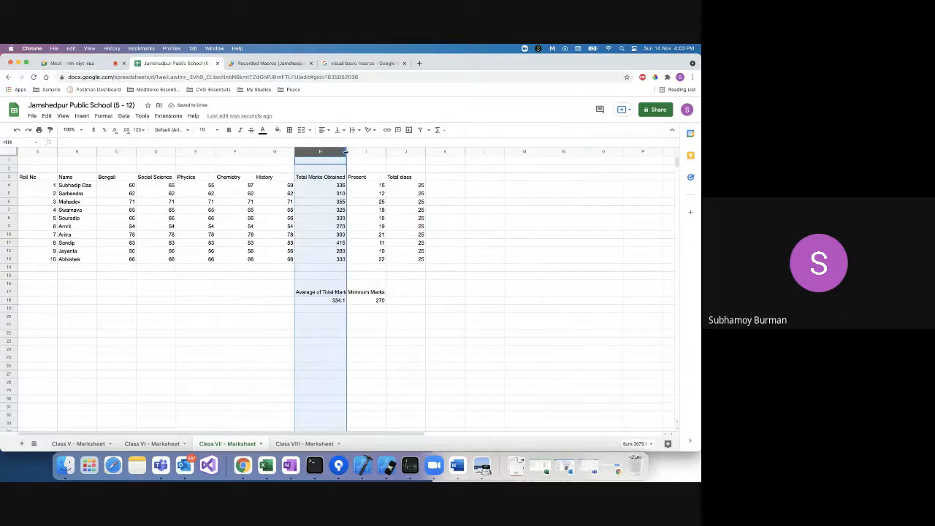
pyautogui.moveTo(346, 153); pyautogui.dragTo(358, 152)
pyautogui.click(266, 63)
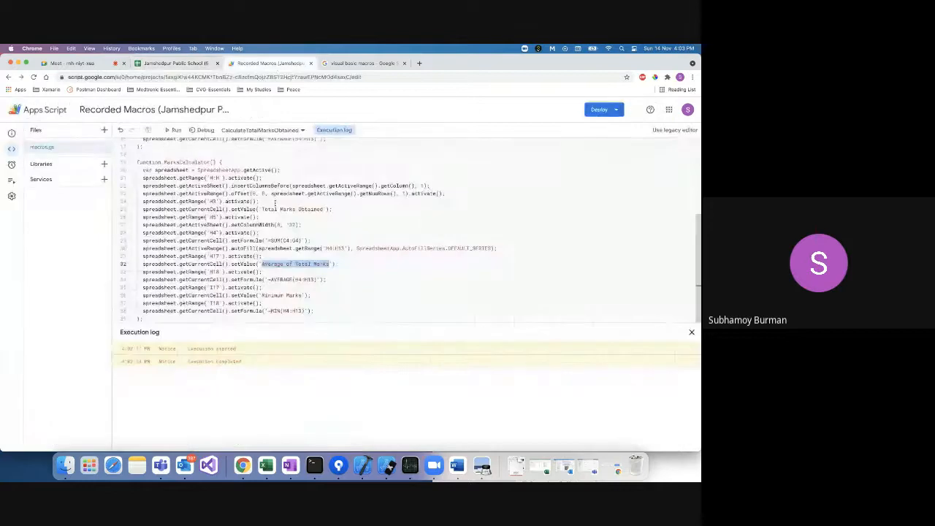
# Open the first saved macro's script via Extensions > Macros > Manage macros.
pyautogui.click(292, 263)
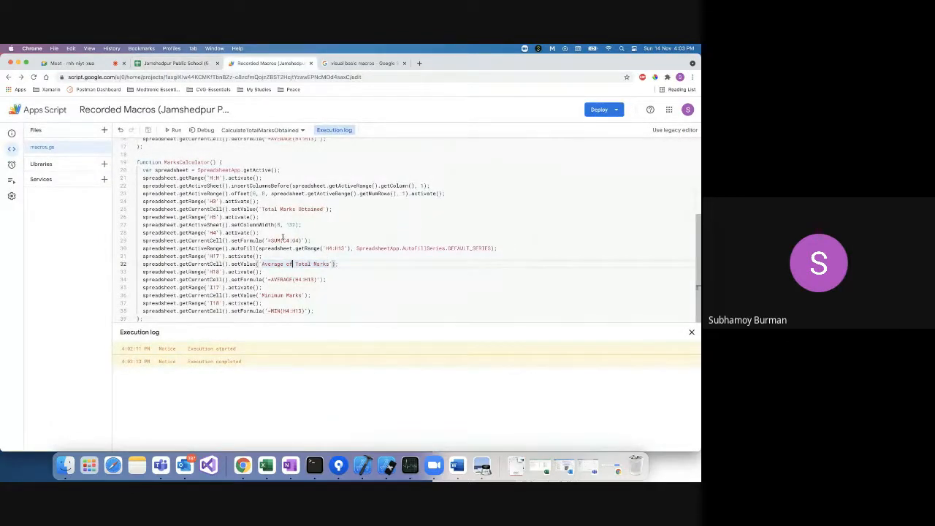
pyautogui.scroll(5, 297, 292)
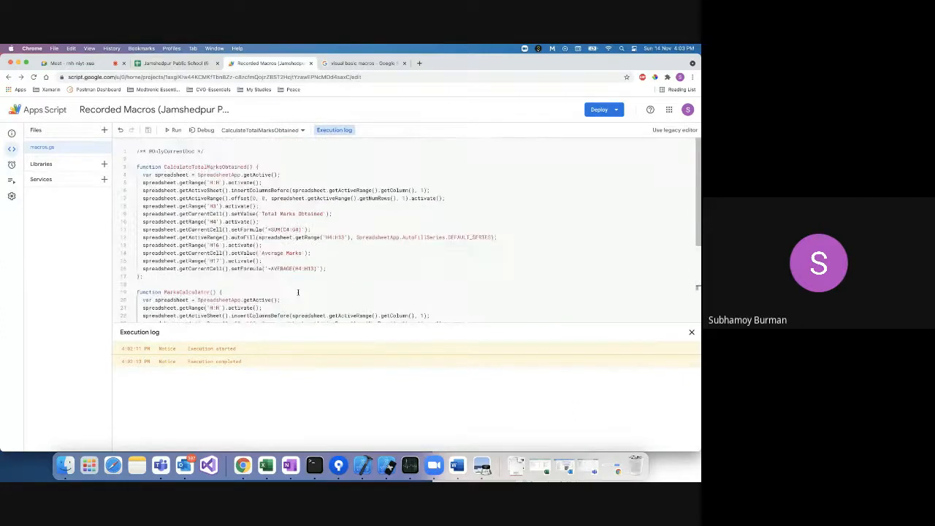
pyautogui.click(192, 64)
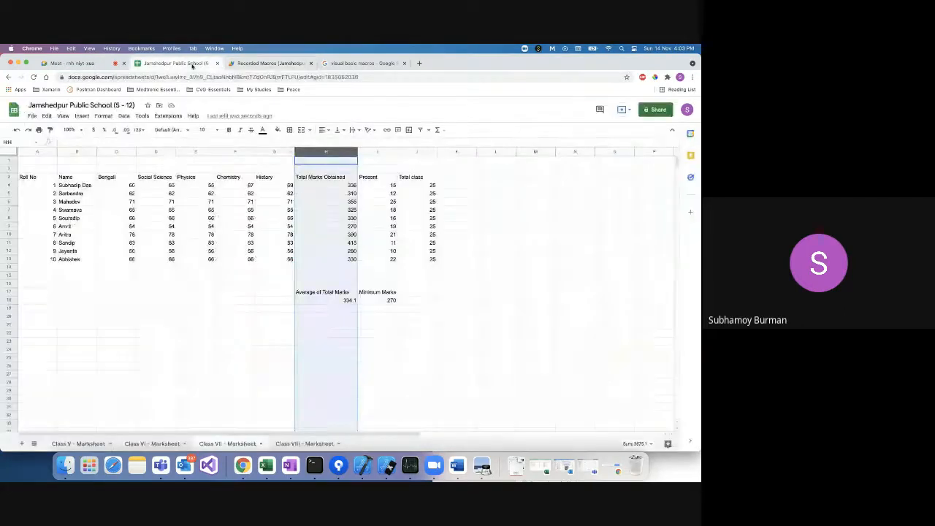
pyautogui.click(167, 116)
pyautogui.moveTo(179, 143)
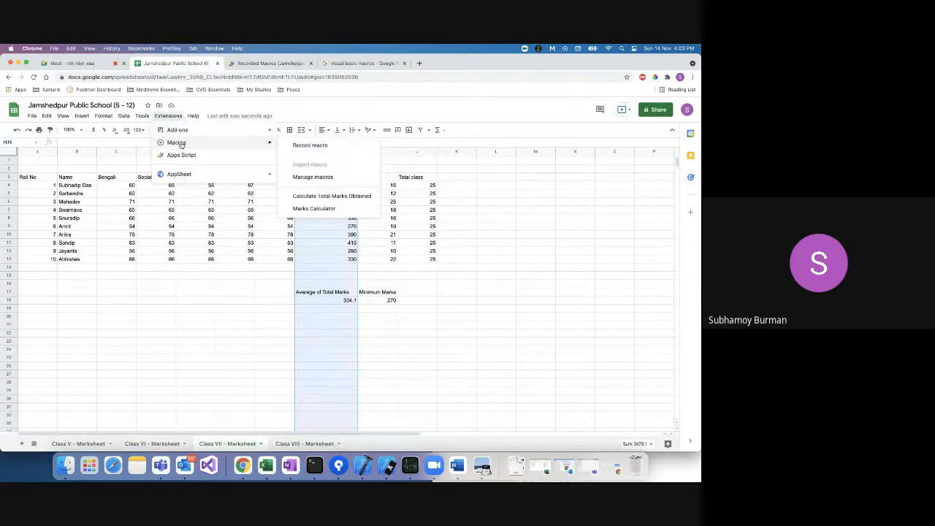
pyautogui.click(325, 178)
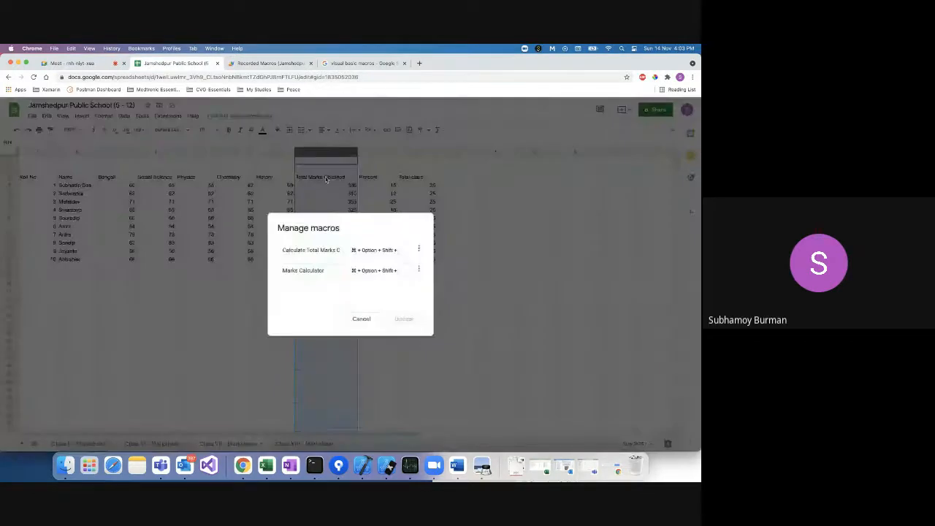
pyautogui.click(420, 249)
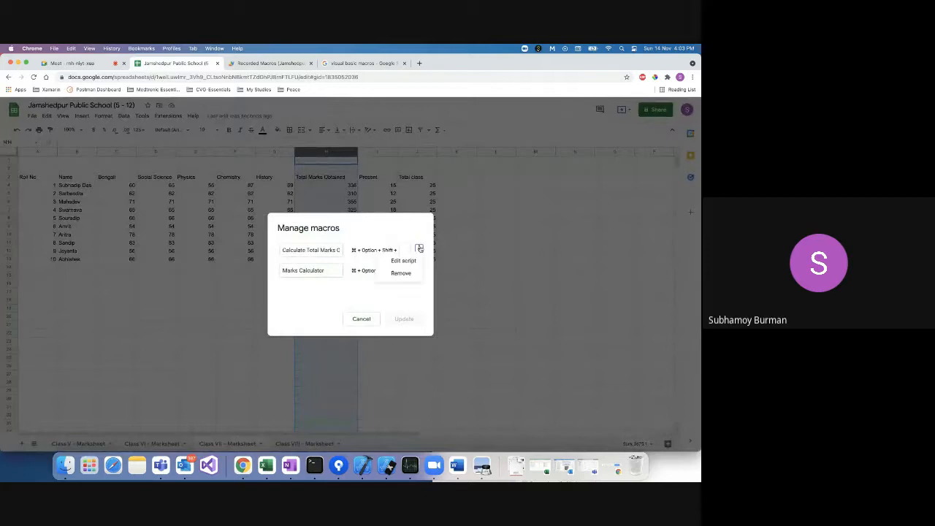
pyautogui.click(403, 261)
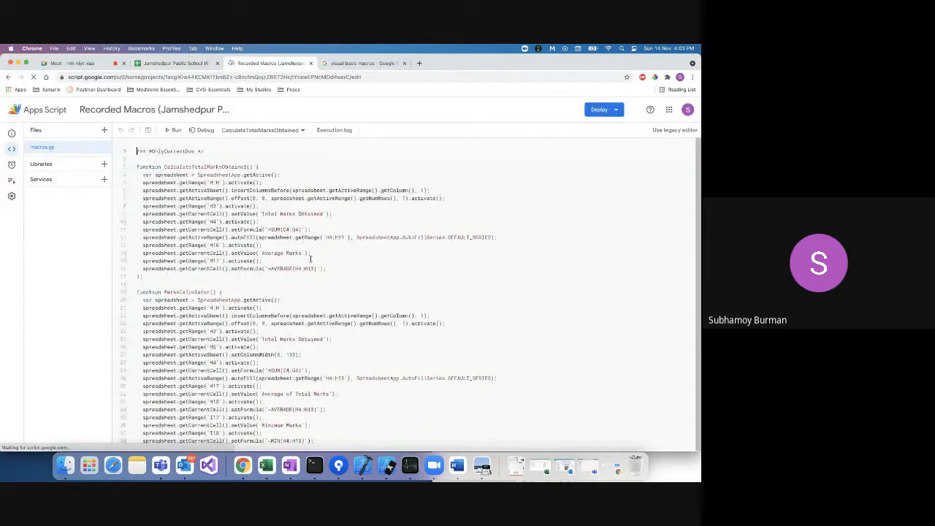
# Copy all of the macros.gs code and close the Manage macros dialog.
pyautogui.press('super+a')
pyautogui.rightClick(239, 248)
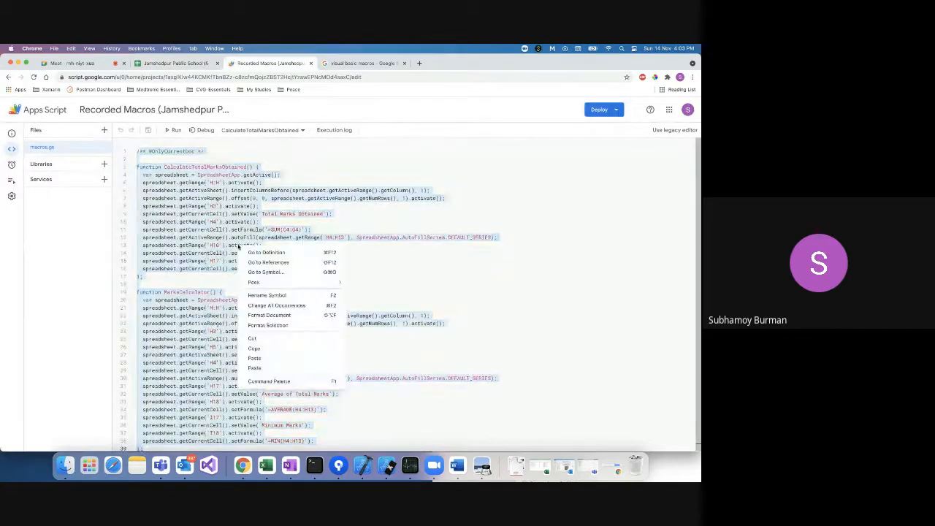
pyautogui.click(268, 346)
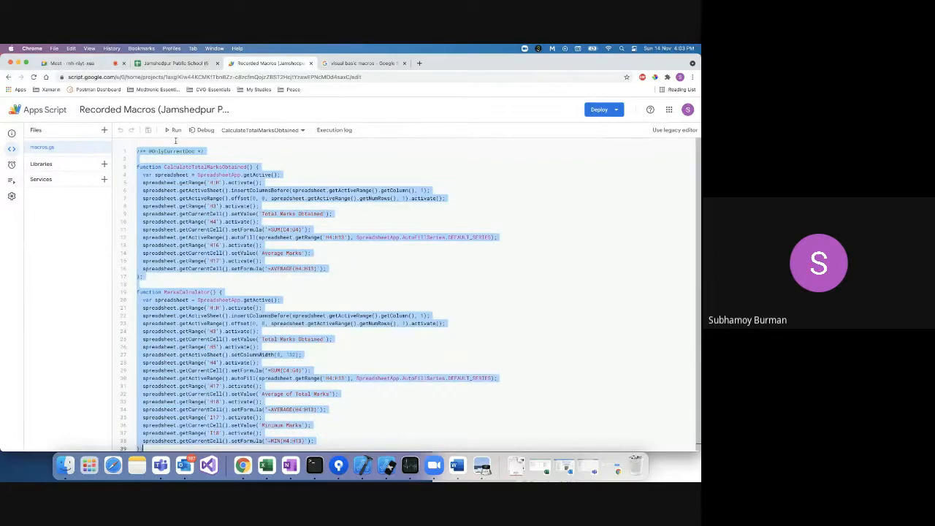
pyautogui.click(192, 63)
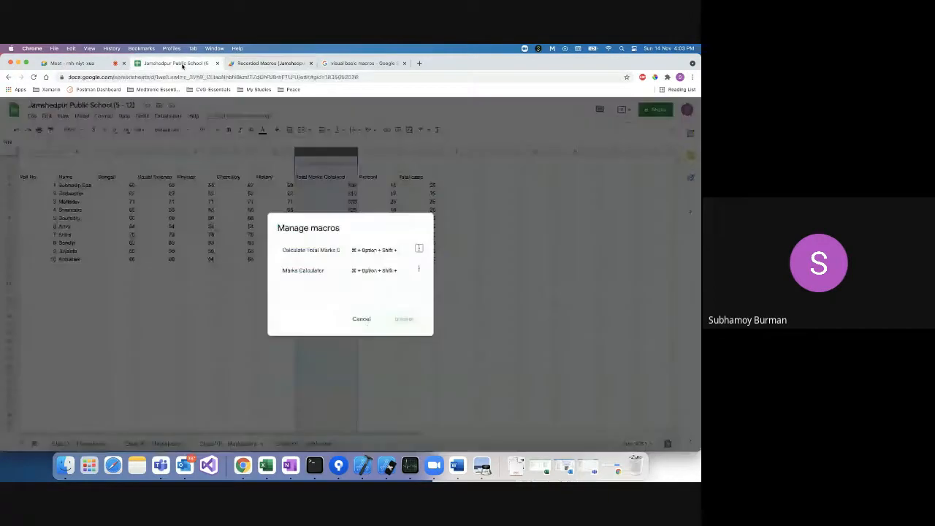
pyautogui.click(359, 320)
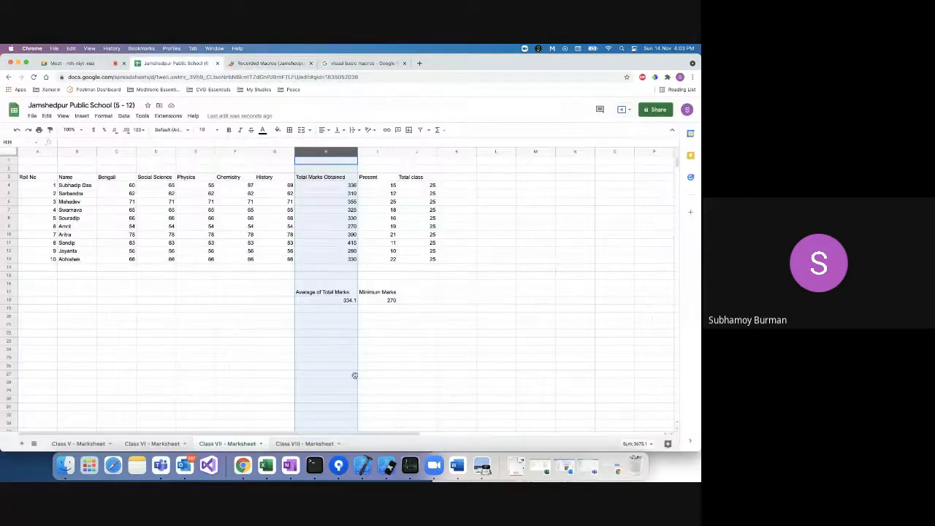
# Switch to Class VIII - Marksheet and glance at the saved macros list without changes.
pyautogui.click(302, 445)
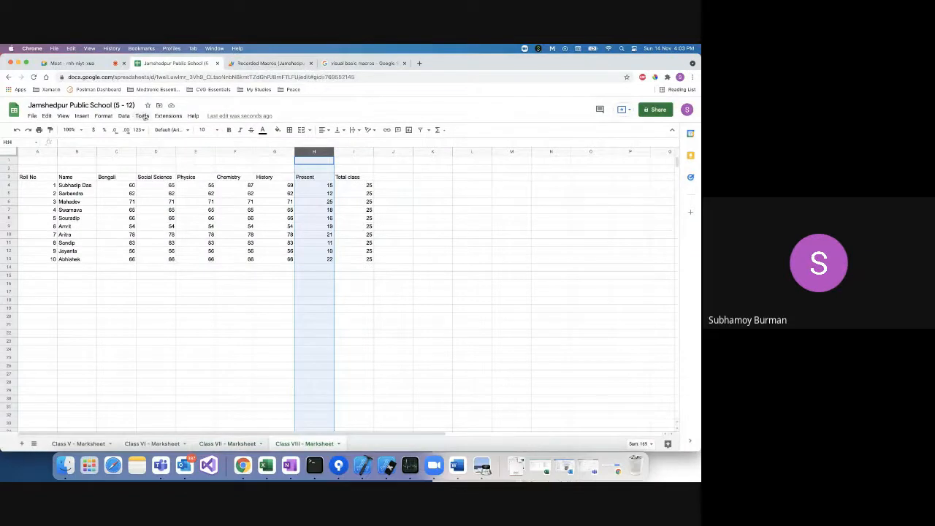
pyautogui.click(130, 118)
pyautogui.moveTo(168, 116)
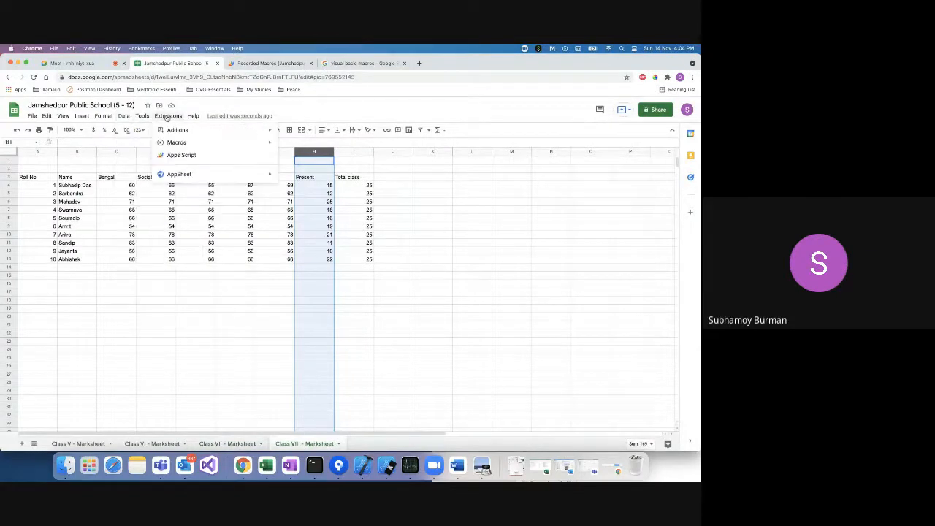
pyautogui.moveTo(201, 145)
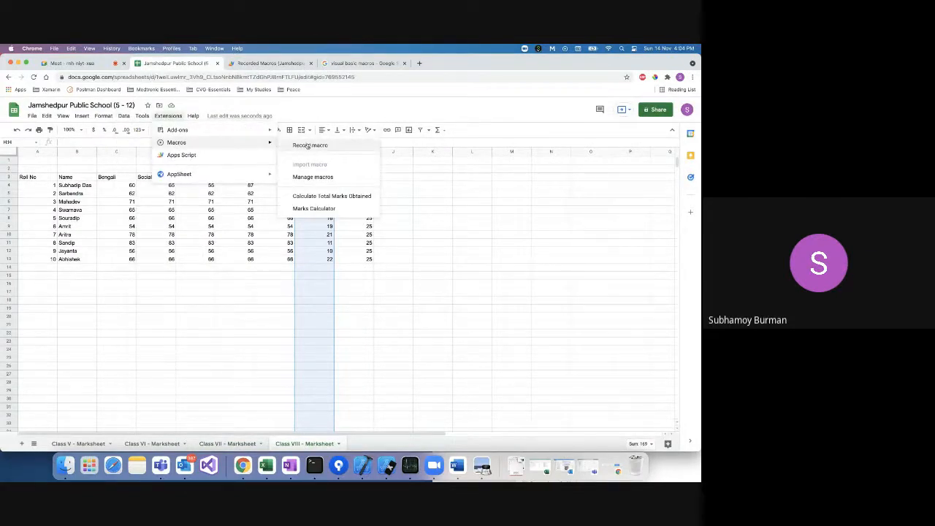
pyautogui.click(311, 177)
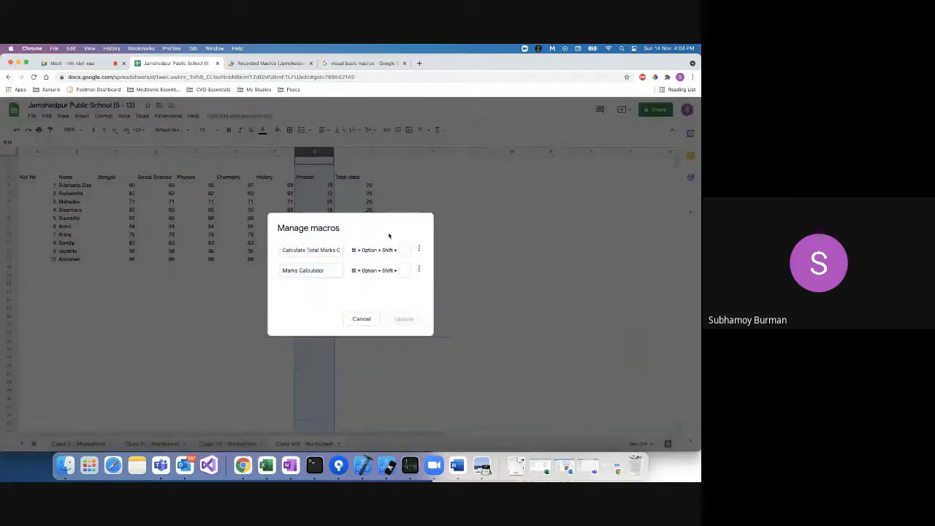
pyautogui.click(361, 319)
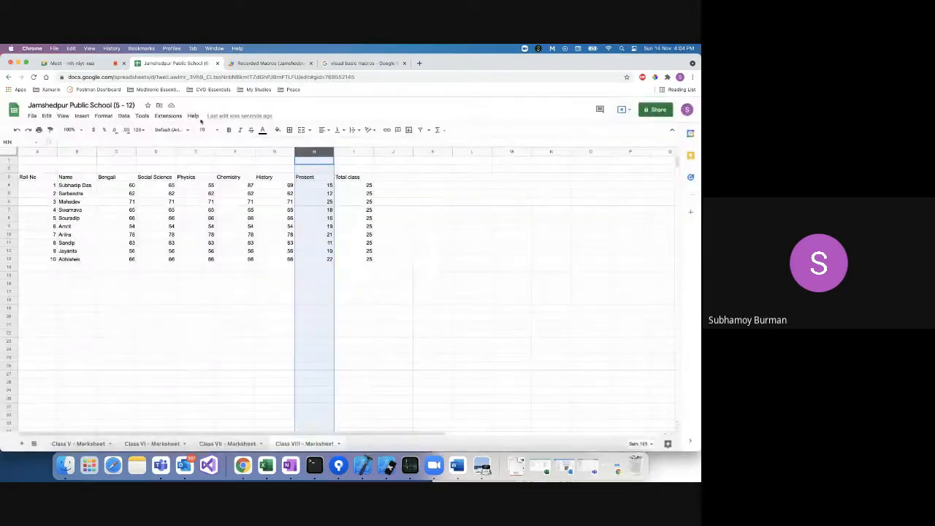
# Record an empty macro and save it under the name 'Bannk Macro'.
pyautogui.click(141, 117)
pyautogui.moveTo(167, 116)
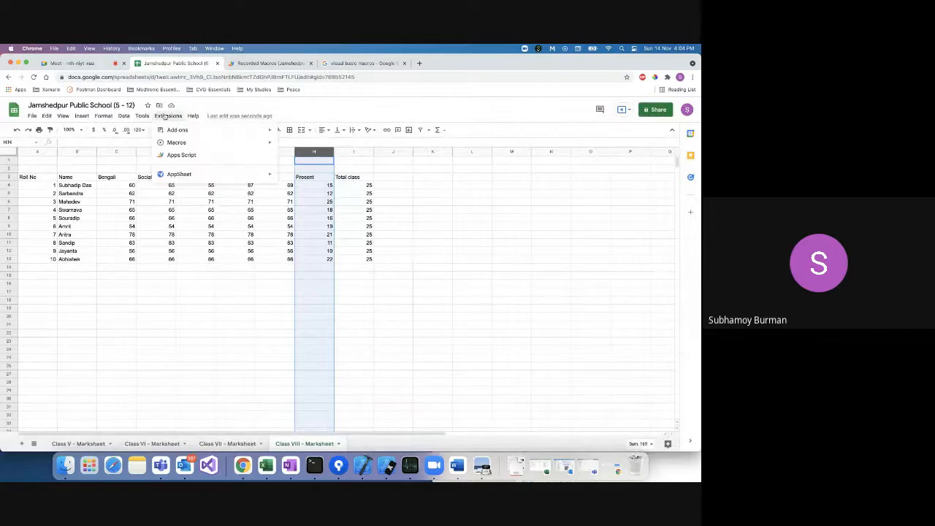
pyautogui.moveTo(179, 143)
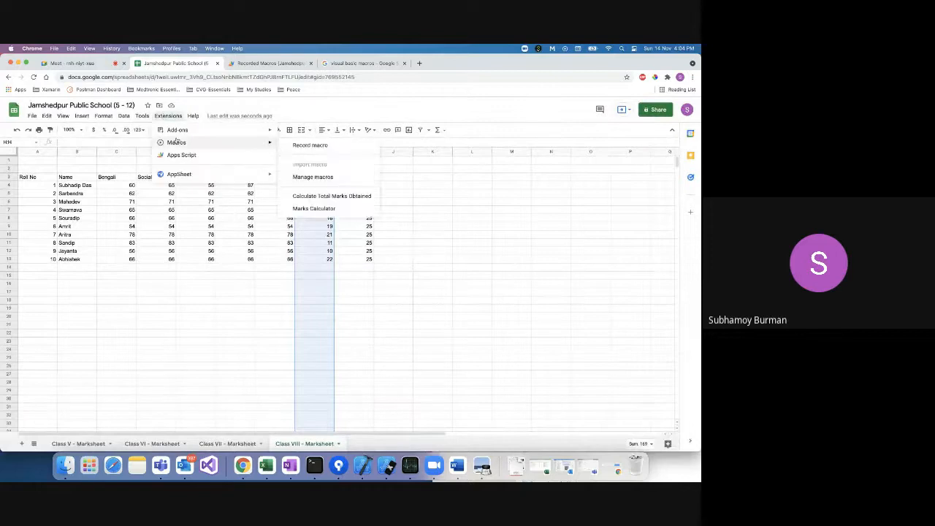
pyautogui.click(322, 145)
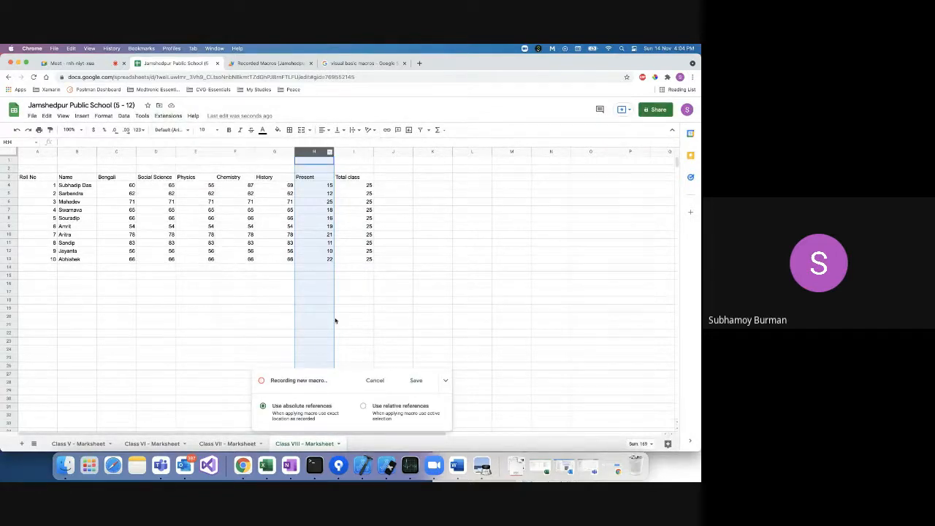
pyautogui.click(415, 380)
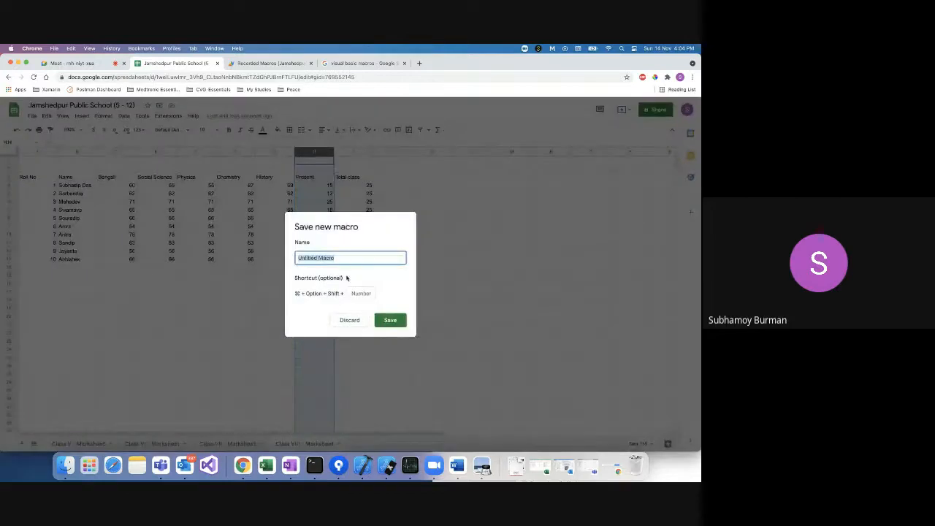
pyautogui.write('Ban')
pyautogui.write('nk Ma')
pyautogui.write('cro')
pyautogui.press('Return')
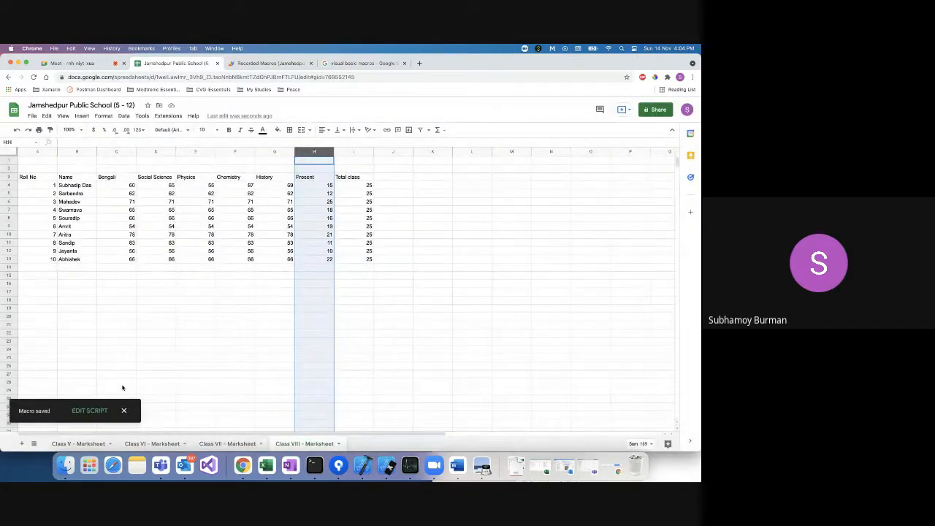
# Check the new BlankMacro function in the script, then return to the marksheet.
pyautogui.click(99, 411)
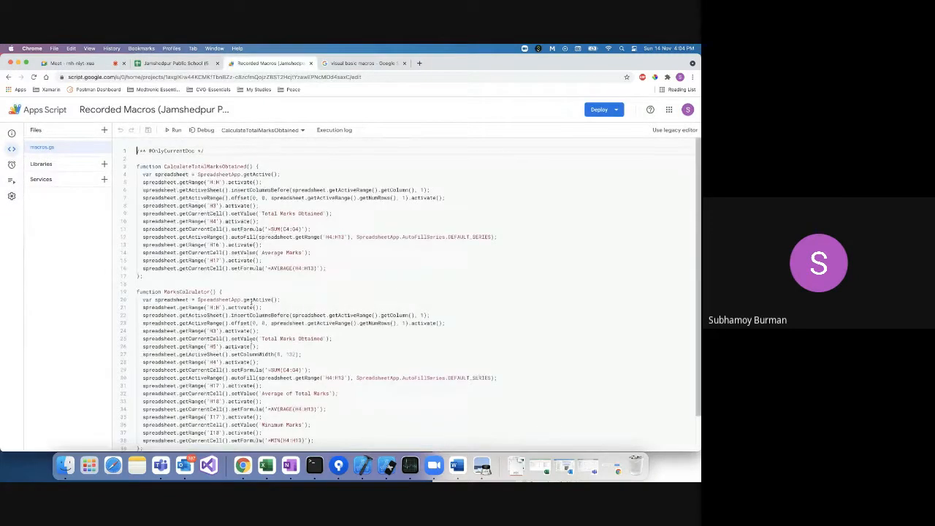
pyautogui.scroll(-2, 205, 390)
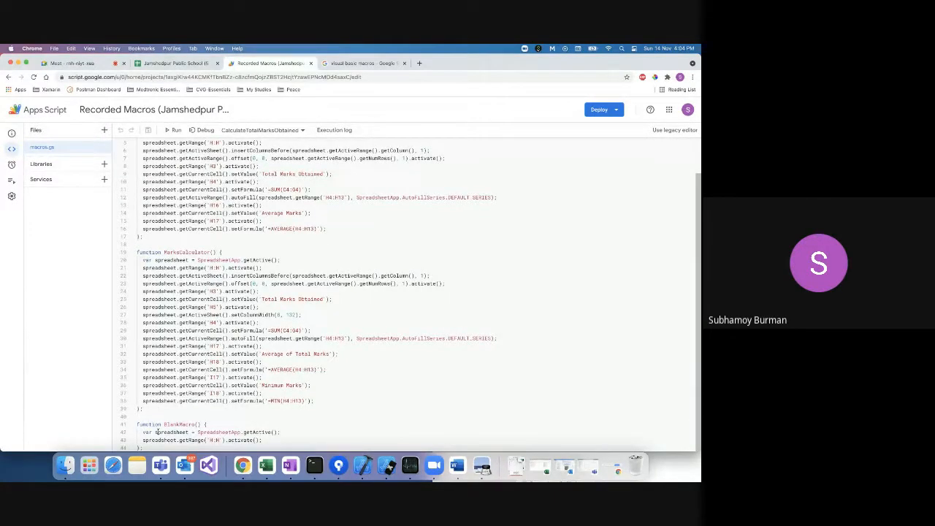
pyautogui.click(175, 63)
pyautogui.click(407, 251)
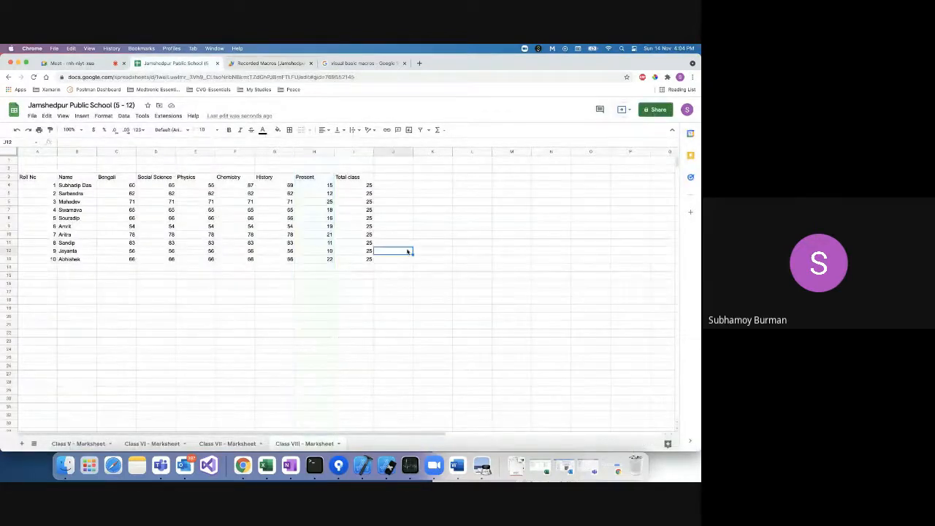
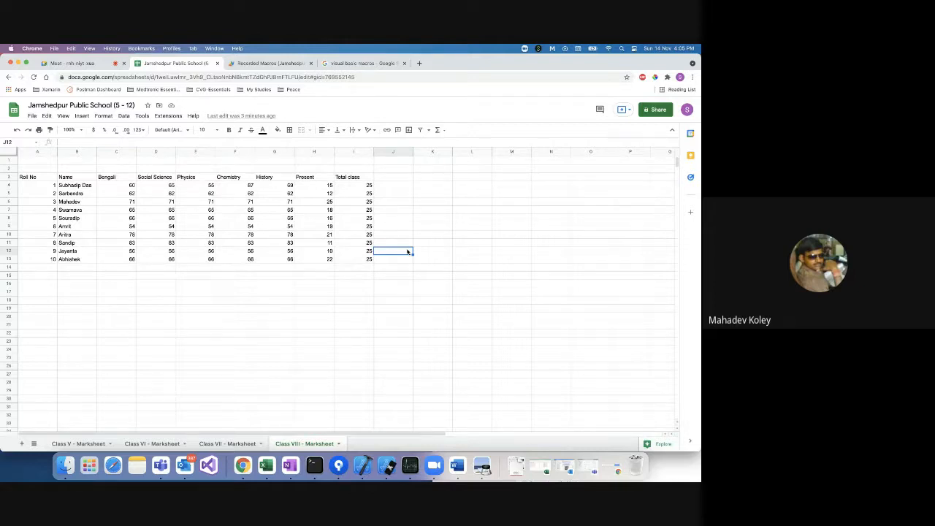
# Review the saved macros list and the Blank Macro options, closing without changes.
pyautogui.click(170, 116)
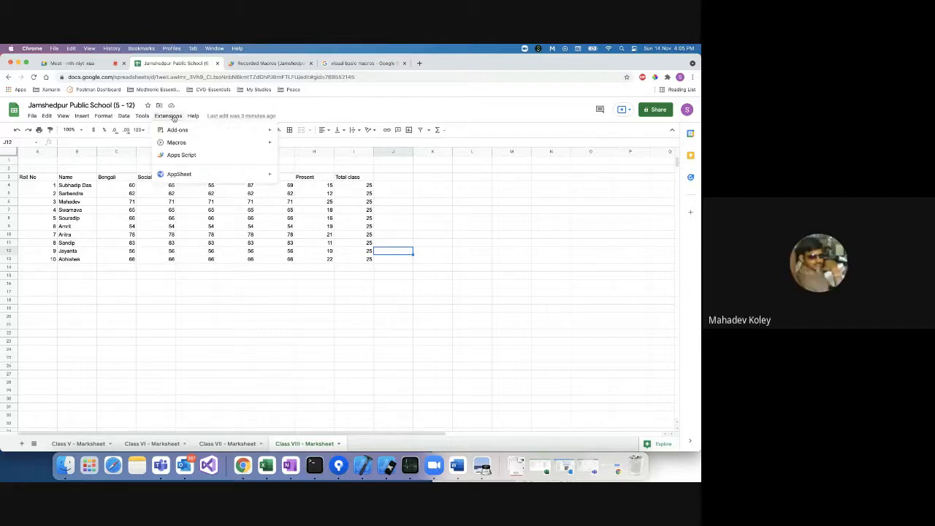
pyautogui.moveTo(179, 144)
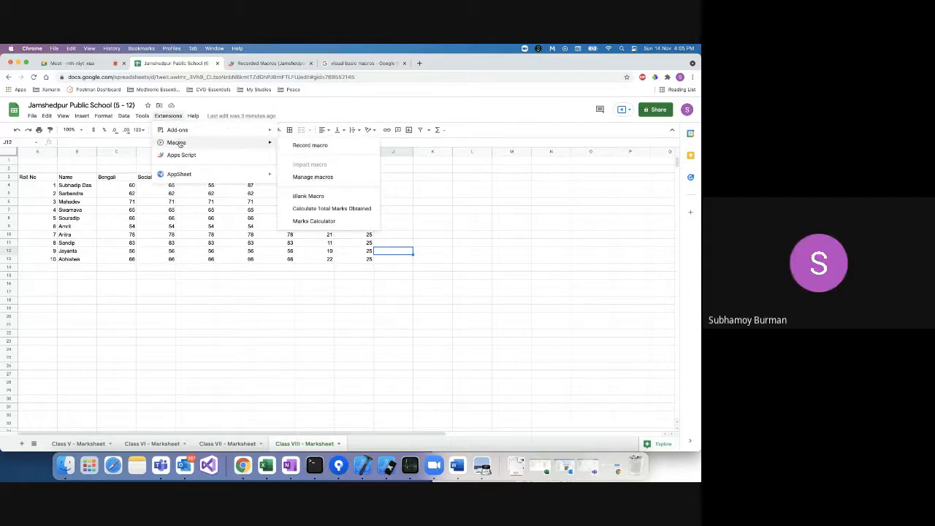
pyautogui.click(314, 177)
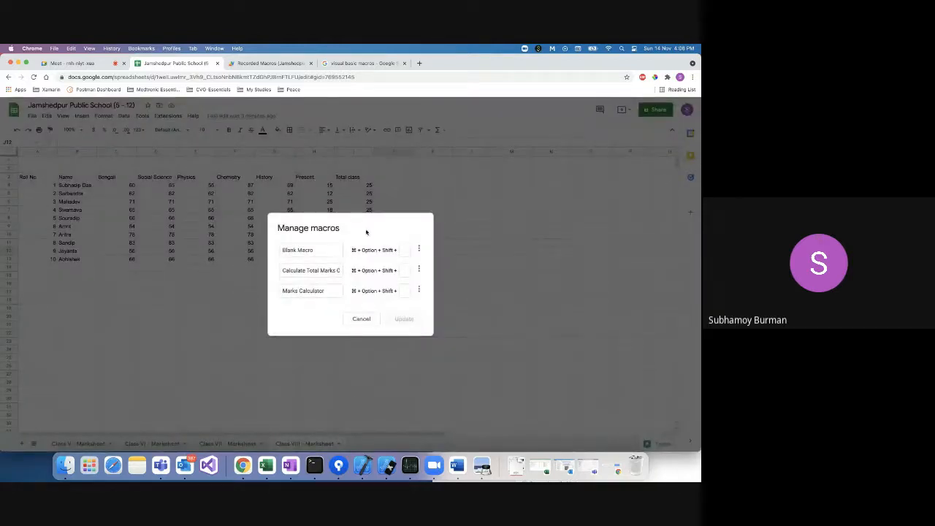
pyautogui.click(419, 250)
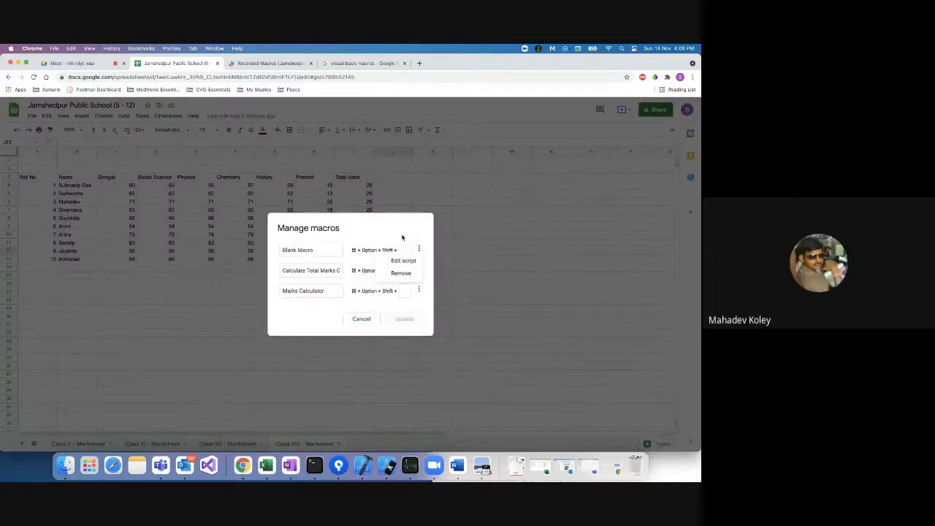
pyautogui.click(403, 237)
pyautogui.click(363, 320)
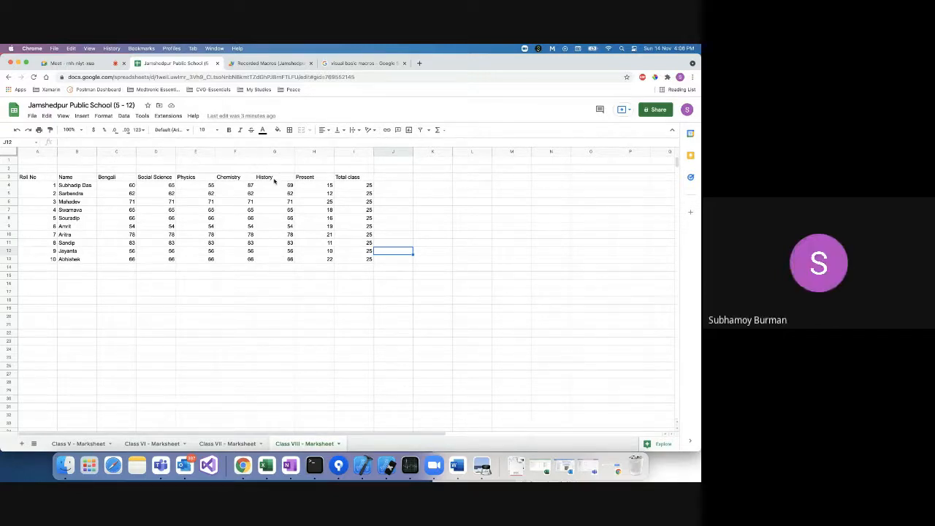
# Create a new blank spreadsheet from the File menu.
pyautogui.click(121, 177)
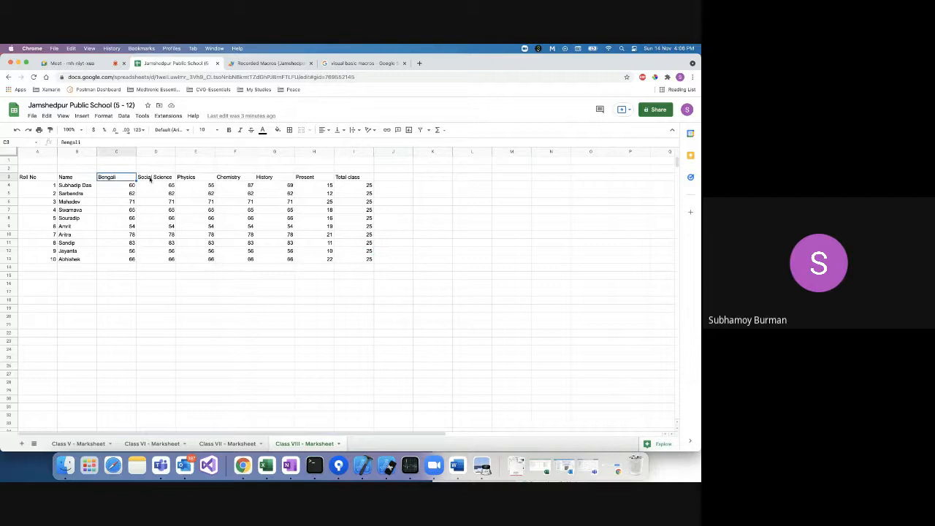
pyautogui.click(152, 179)
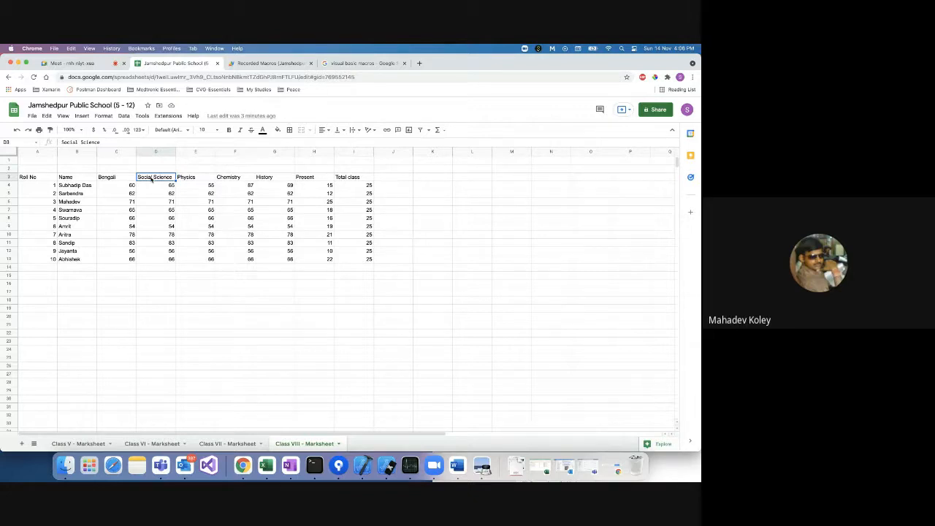
pyautogui.click(32, 116)
pyautogui.moveTo(38, 130)
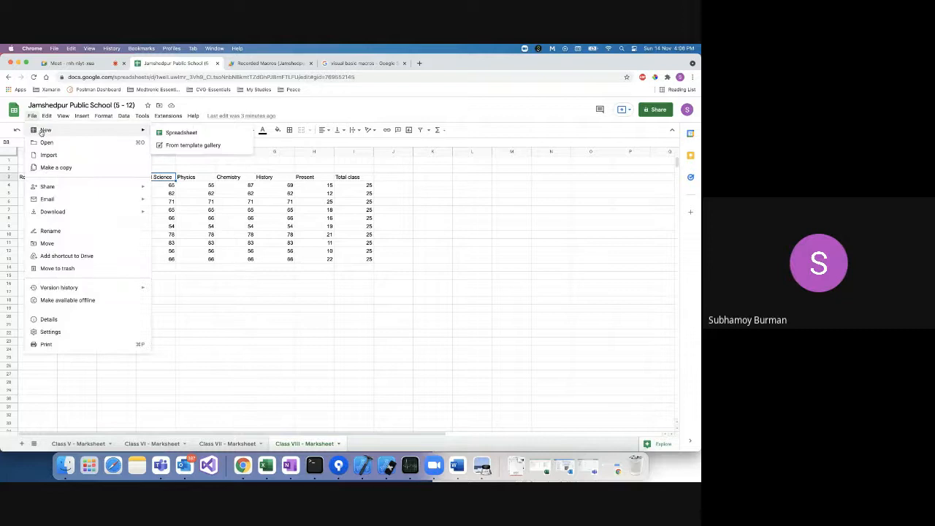
pyautogui.click(174, 135)
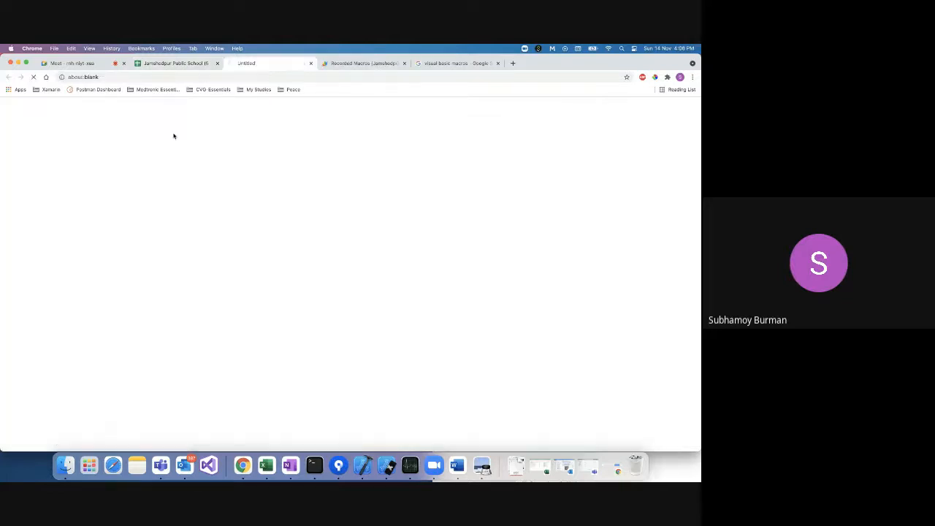
# Copy the Class VIII marks table A3:I13 and go to the new spreadsheet's title.
pyautogui.click(183, 68)
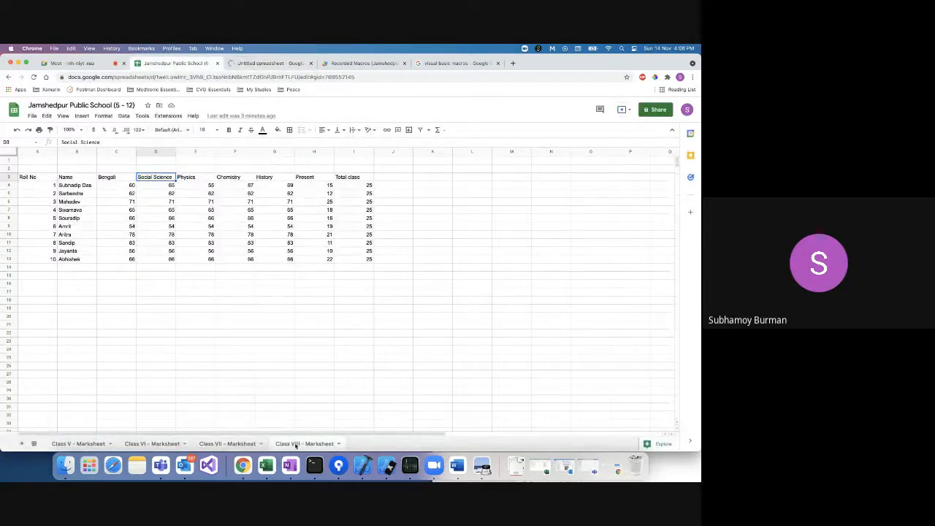
pyautogui.click(31, 179)
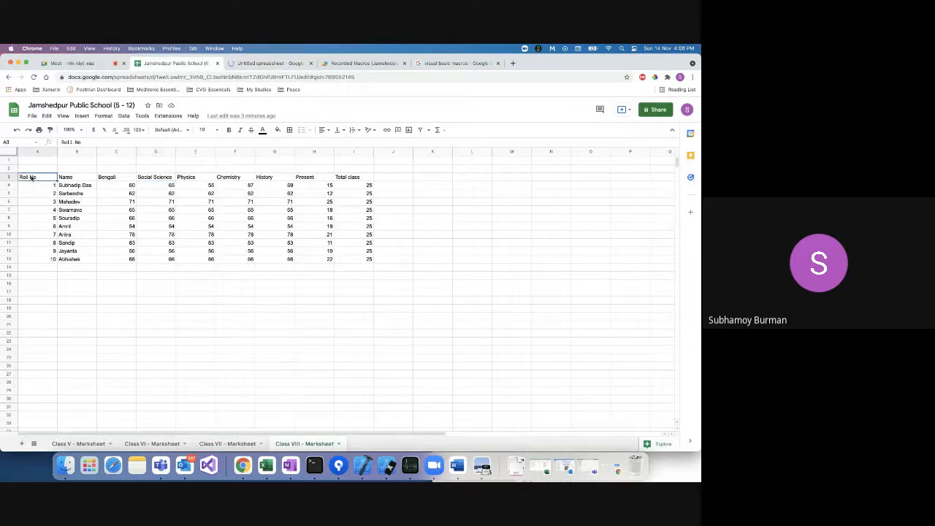
pyautogui.keyDown('shift'); pyautogui.click(350, 259); pyautogui.keyUp('shift')
pyautogui.press('super+c')
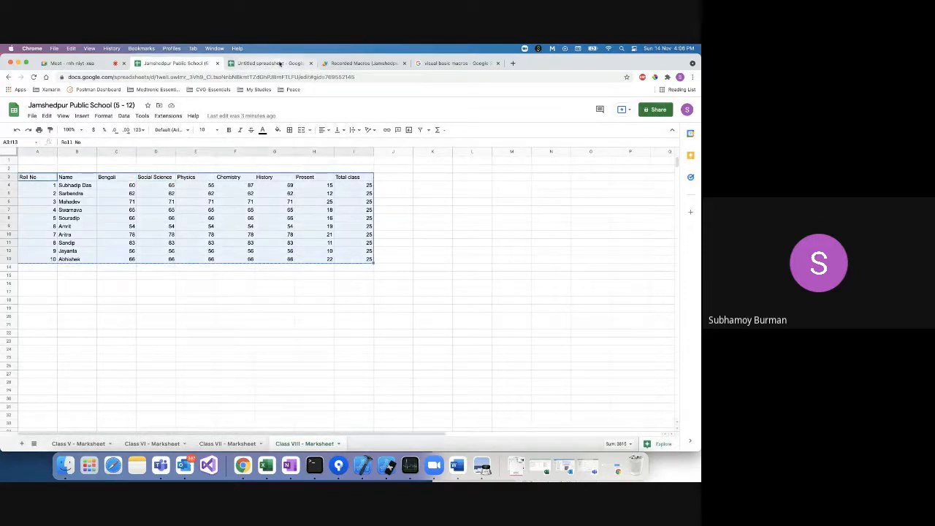
pyautogui.click(280, 64)
pyautogui.click(60, 106)
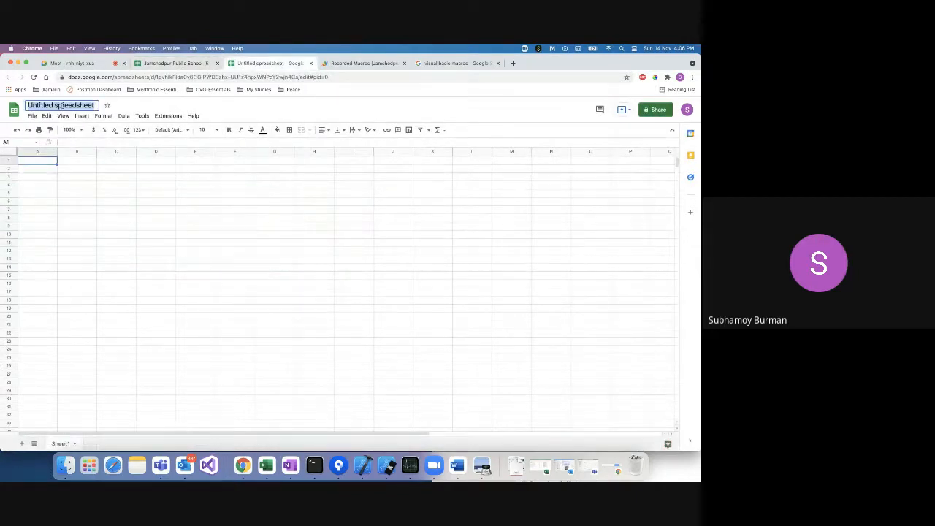
# Name the spreadsheet '2022 - Marksheet' and paste the marks table at A3.
pyautogui.write('2022 -')
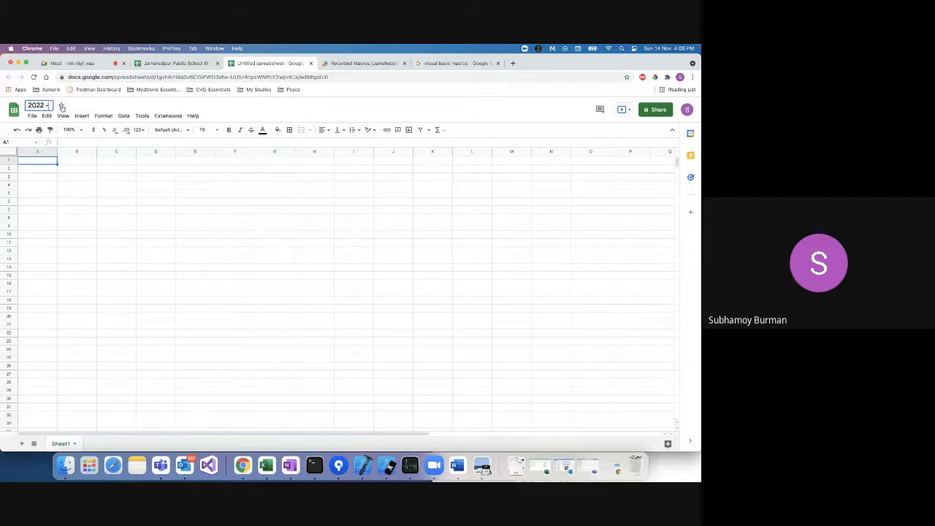
pyautogui.write(' Marksheet')
pyautogui.click(49, 178)
pyautogui.press('super+v')
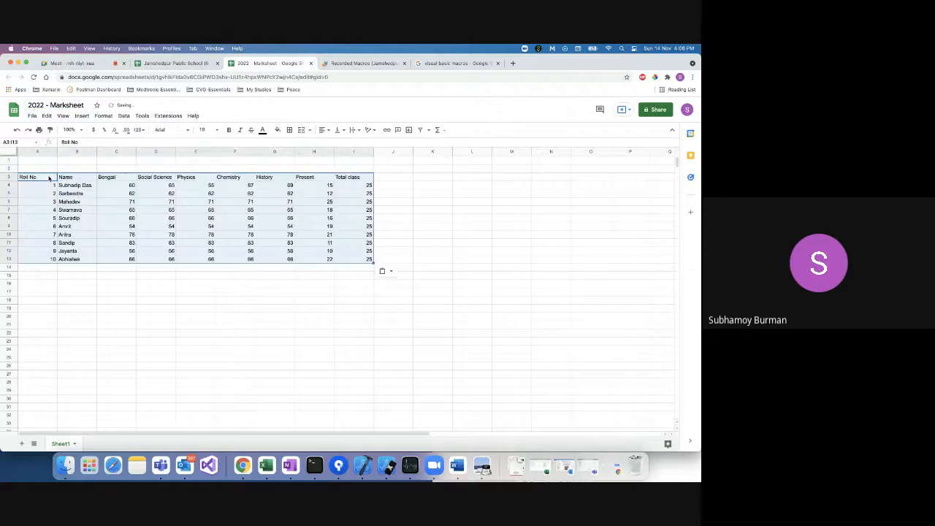
pyautogui.click(157, 292)
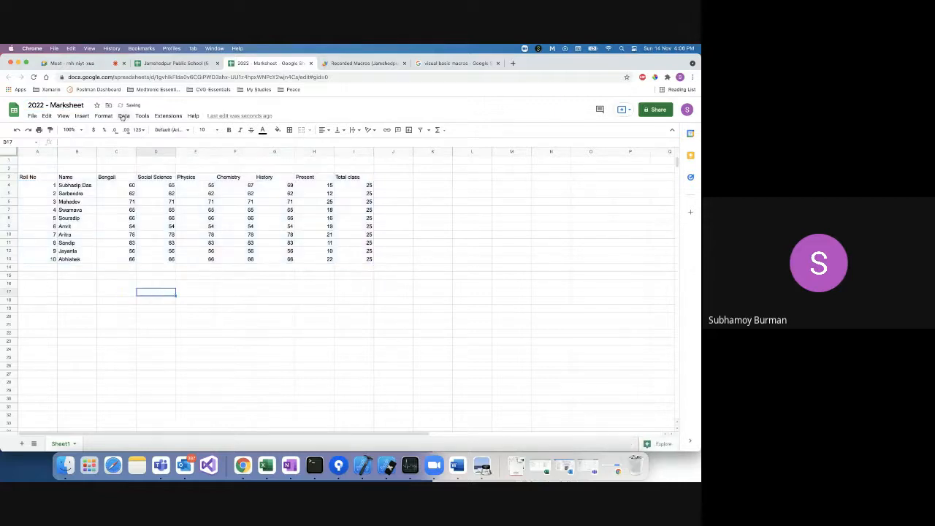
# Record an empty macro and save it as 'Blank-Macro'.
pyautogui.click(169, 116)
pyautogui.moveTo(187, 144)
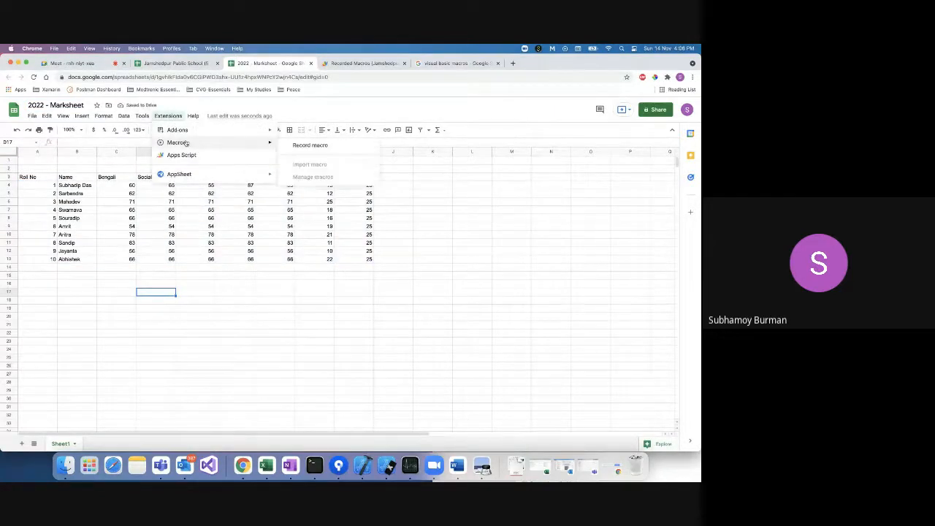
pyautogui.click(311, 145)
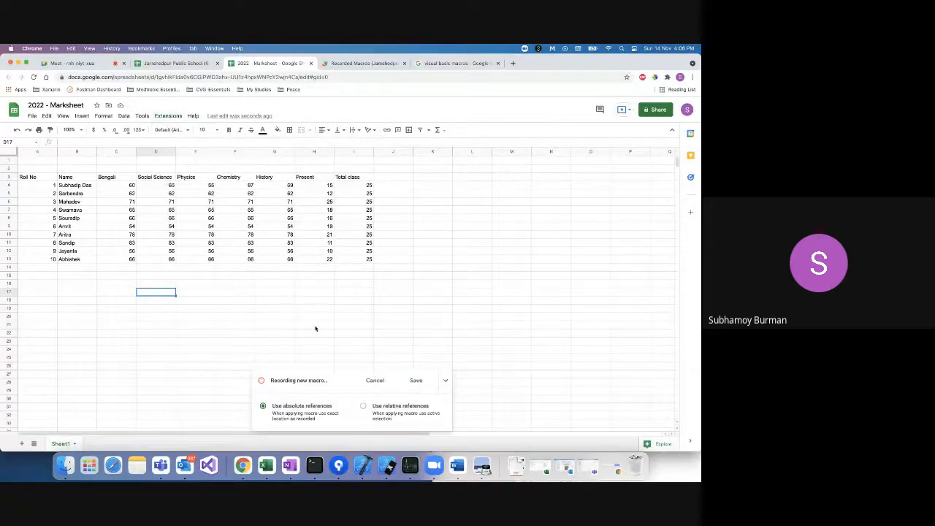
pyautogui.click(415, 380)
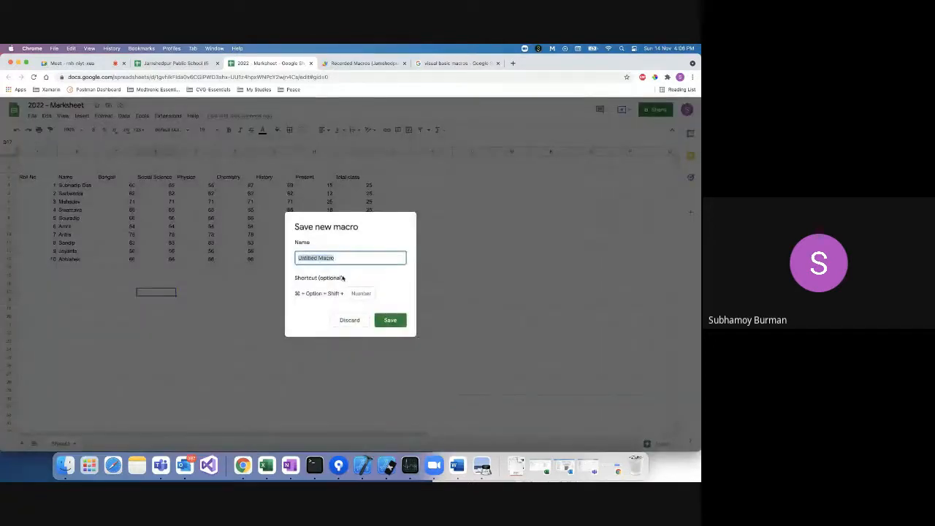
pyautogui.write('Blank')
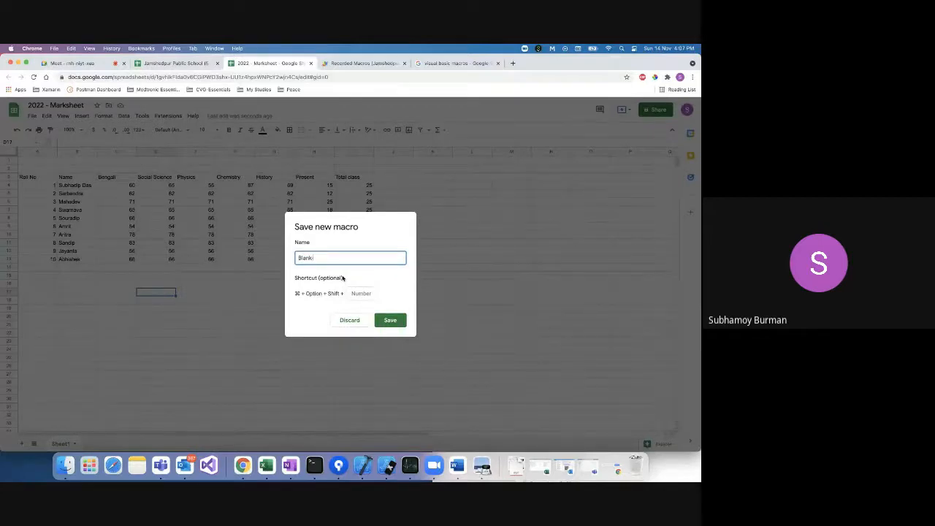
pyautogui.write('-Macro')
pyautogui.click(391, 321)
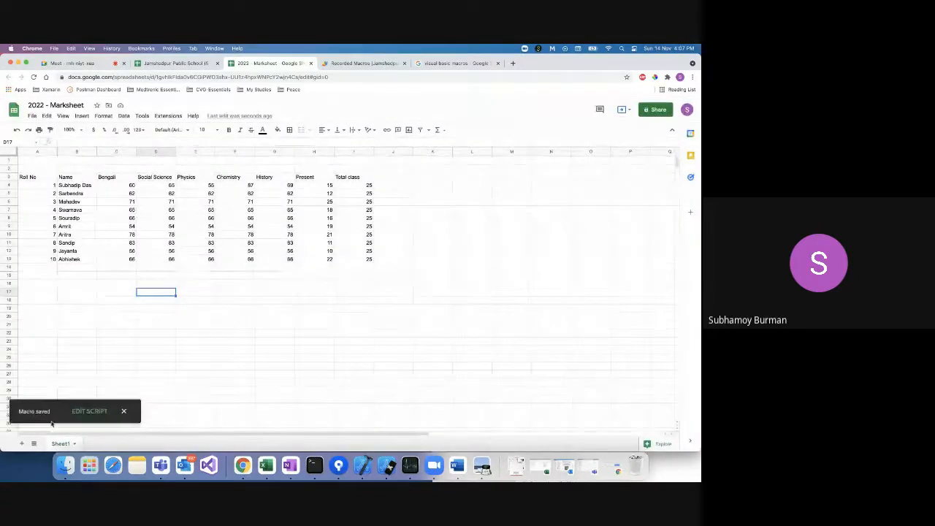
# Open the new macro's script, then go back to the school marksheet.
pyautogui.click(93, 412)
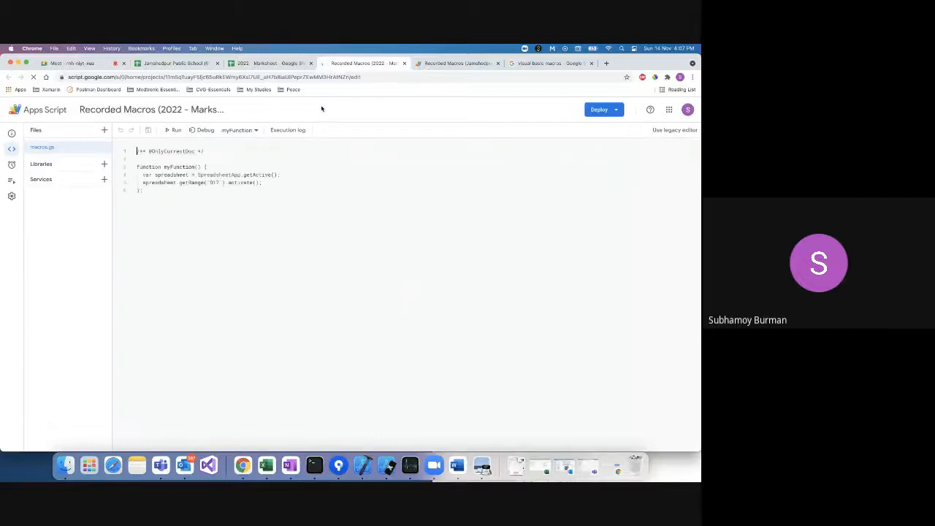
pyautogui.click(271, 64)
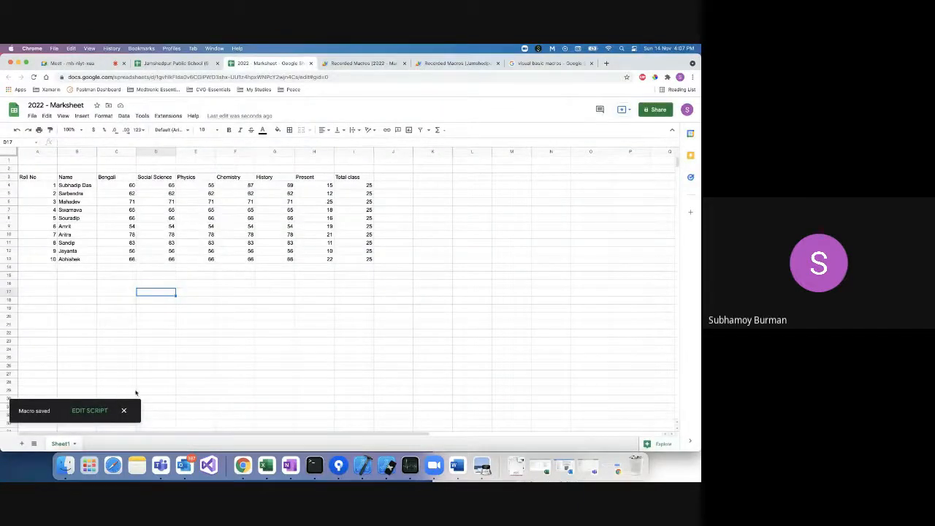
pyautogui.click(169, 63)
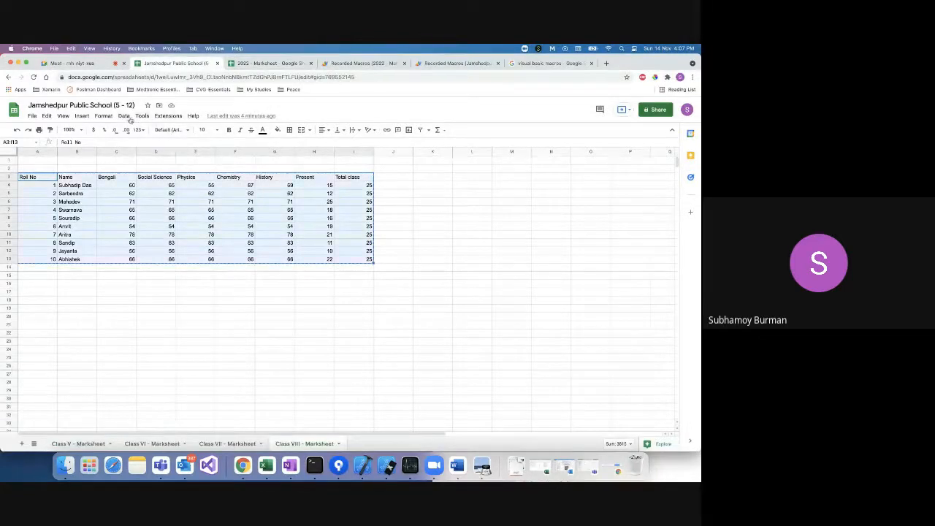
# Open the total-marks macro's script and select all of its macros code.
pyautogui.click(160, 116)
pyautogui.moveTo(176, 143)
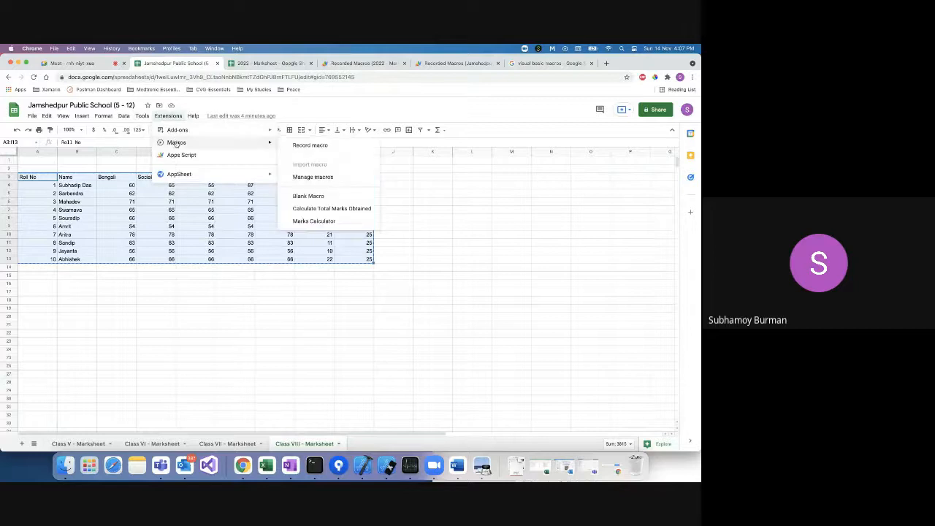
pyautogui.click(342, 177)
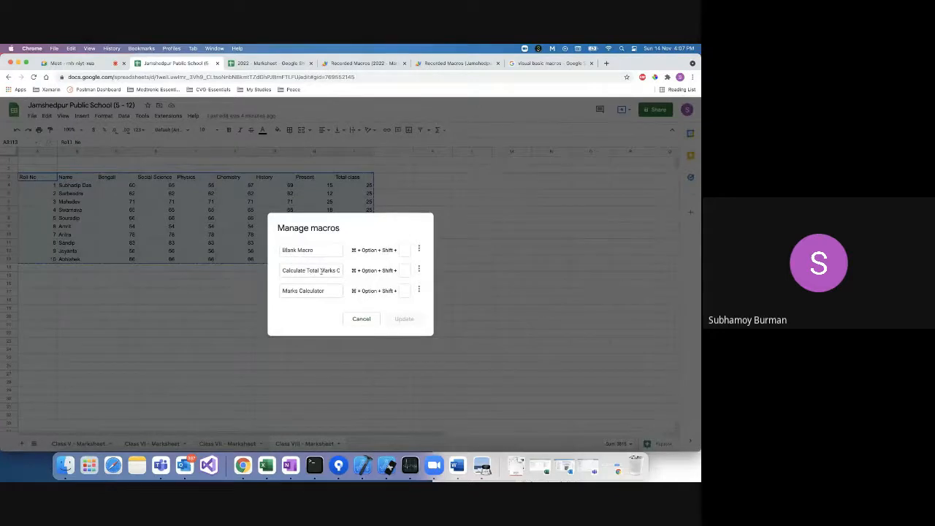
pyautogui.click(418, 268)
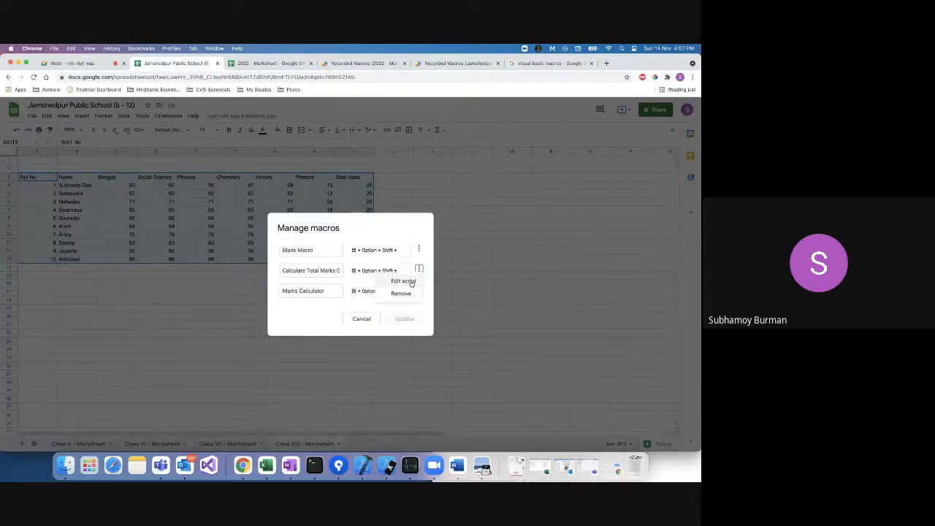
pyautogui.click(403, 282)
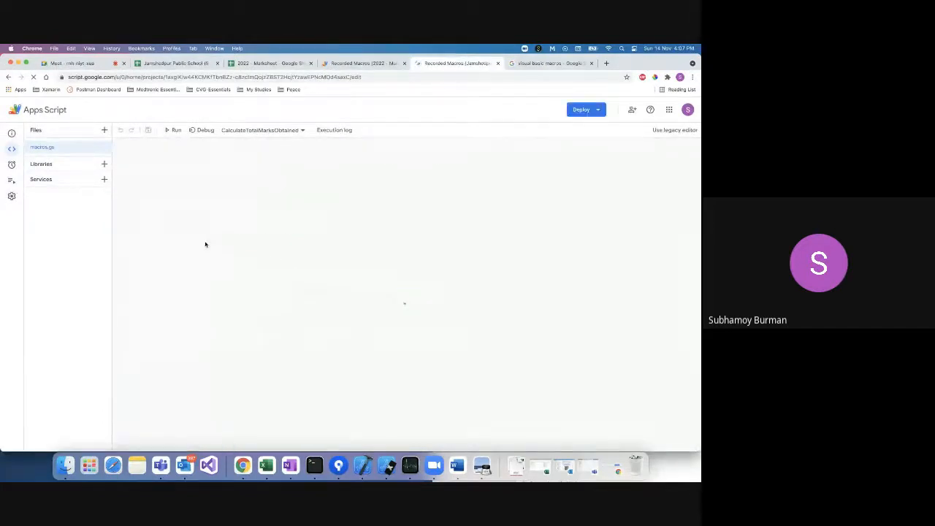
pyautogui.press('super+a')
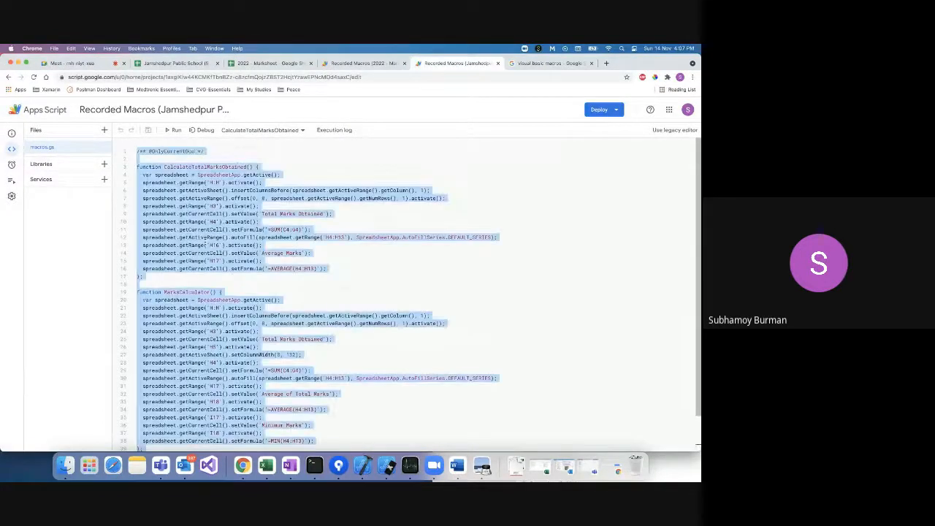
pyautogui.click(269, 65)
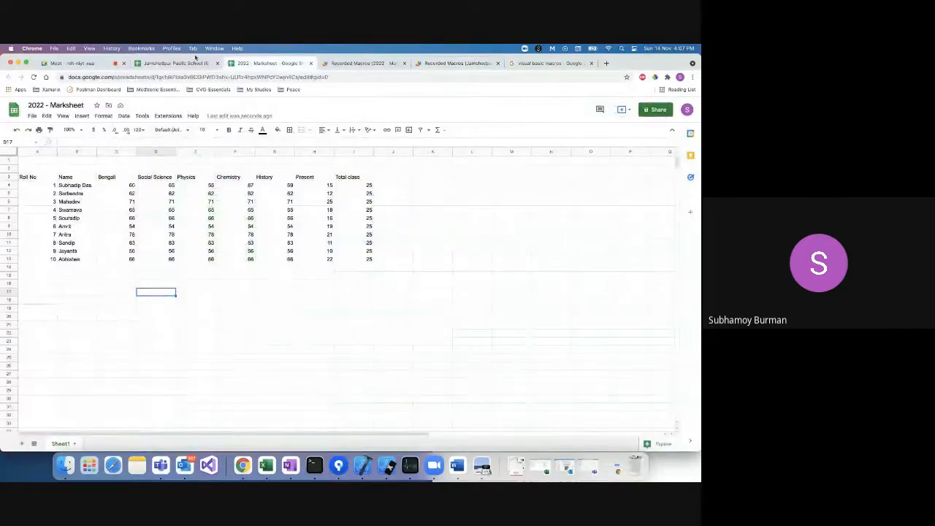
# Save the Blank-Macro script project with the CalculateTotalMarksObtained and MarksCalculator functions, then dismiss the macro list.
pyautogui.click(167, 116)
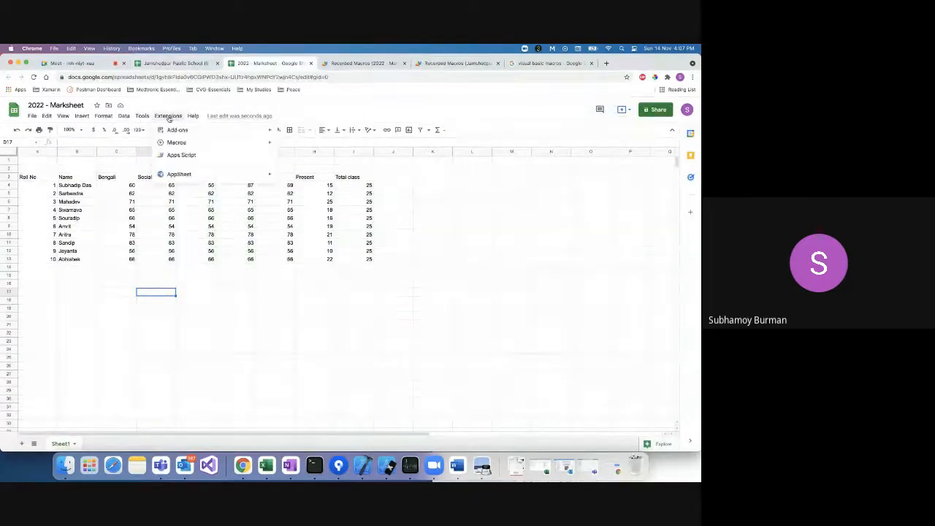
pyautogui.moveTo(177, 141)
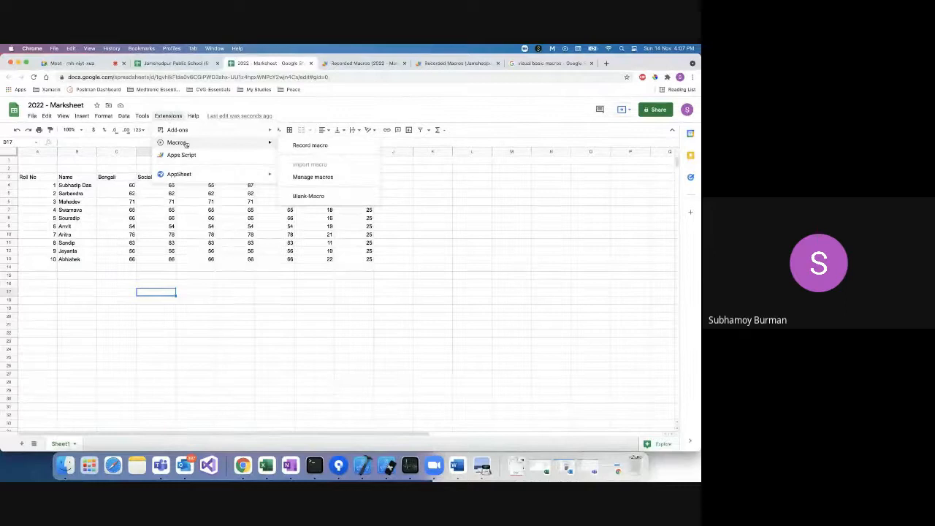
pyautogui.click(313, 179)
pyautogui.click(418, 249)
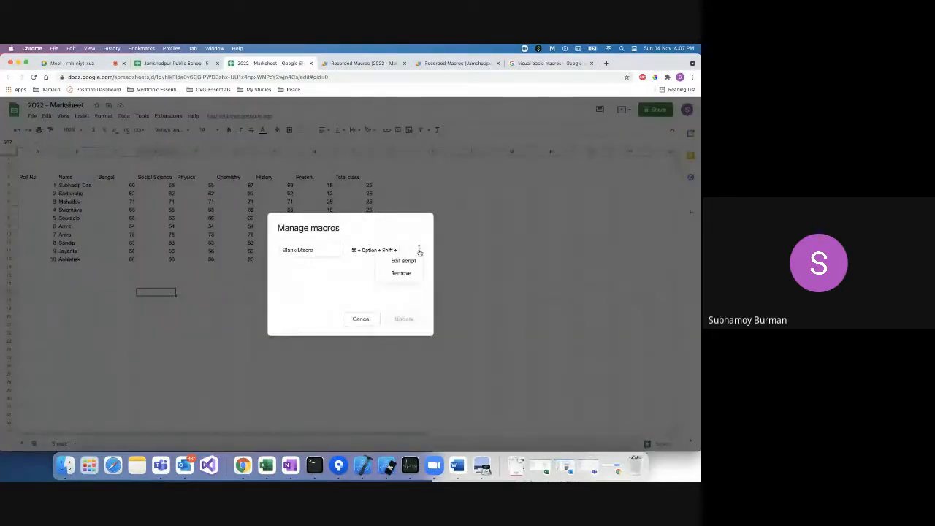
pyautogui.click(404, 260)
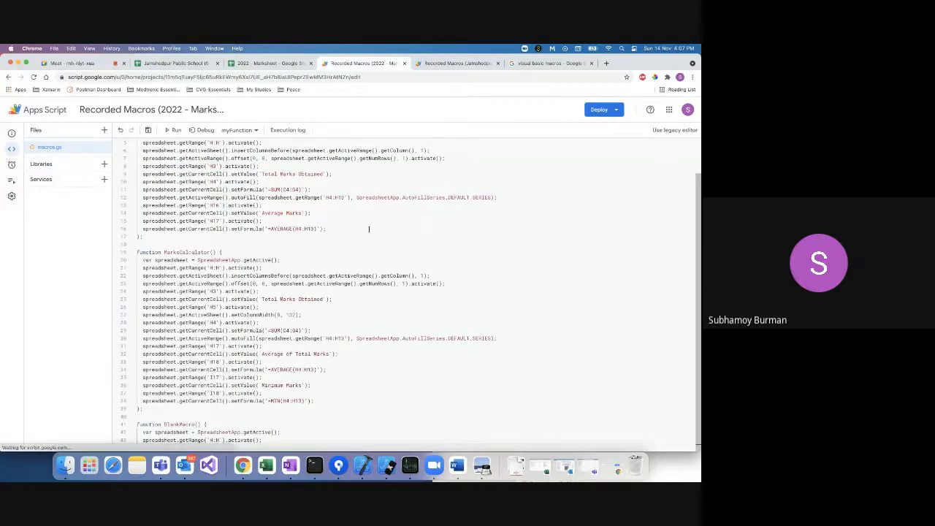
pyautogui.scroll(2, 320, 251)
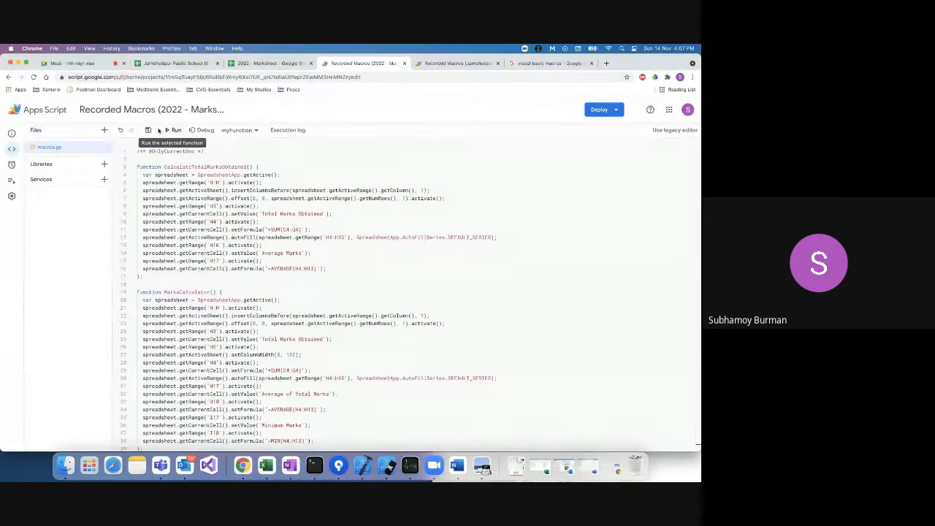
pyautogui.click(149, 131)
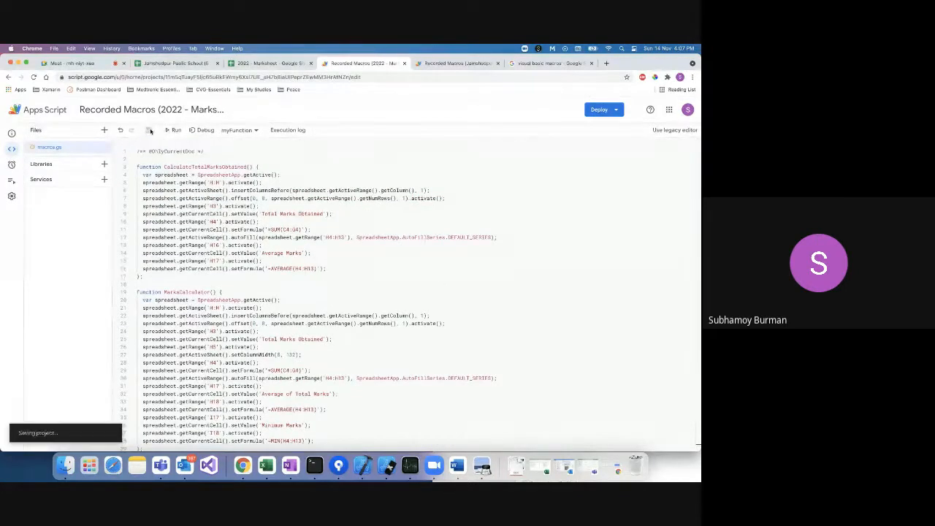
pyautogui.click(267, 63)
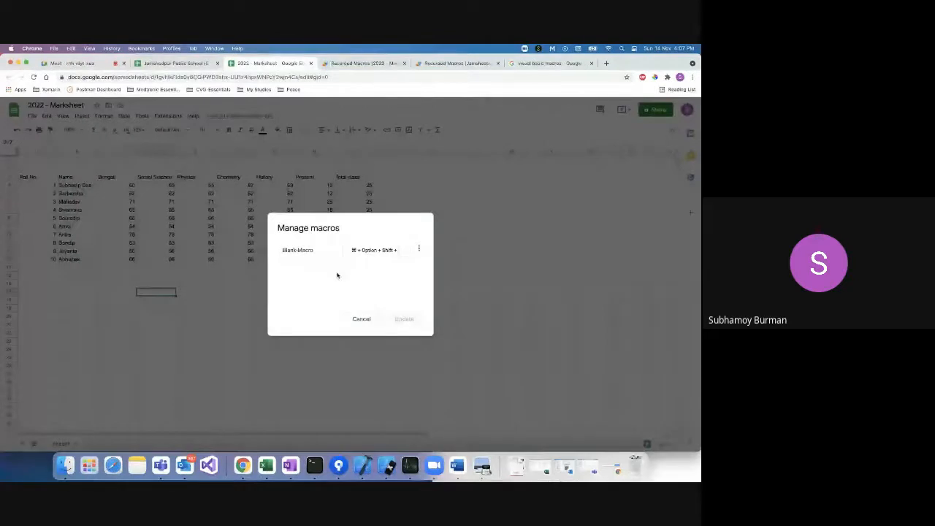
pyautogui.click(361, 319)
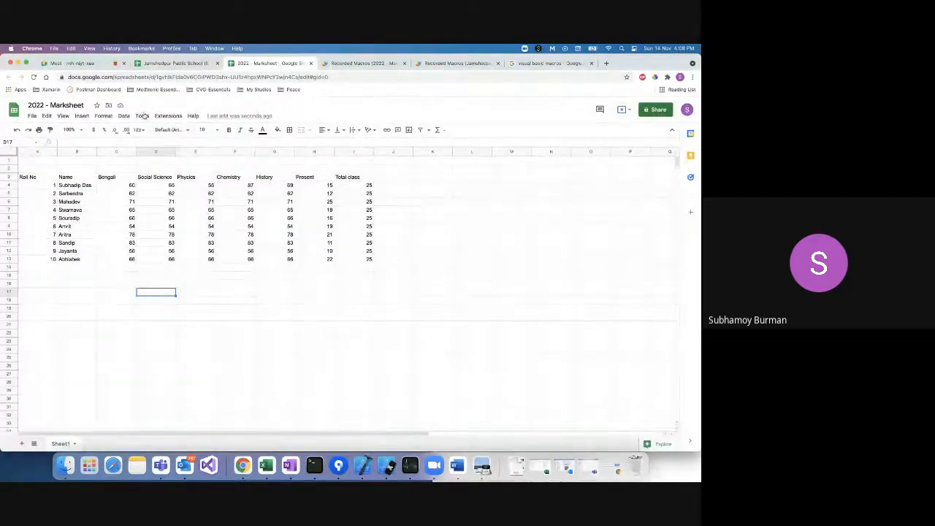
# Import the CalculateTotalMarksObtained function as a macro in 2022 - Marksheet.
pyautogui.click(168, 115)
pyautogui.moveTo(185, 143)
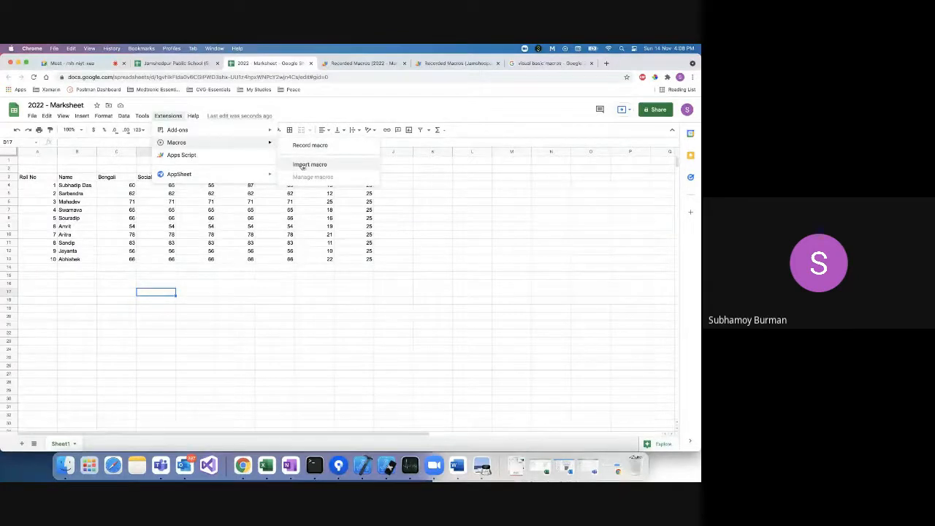
pyautogui.click(302, 164)
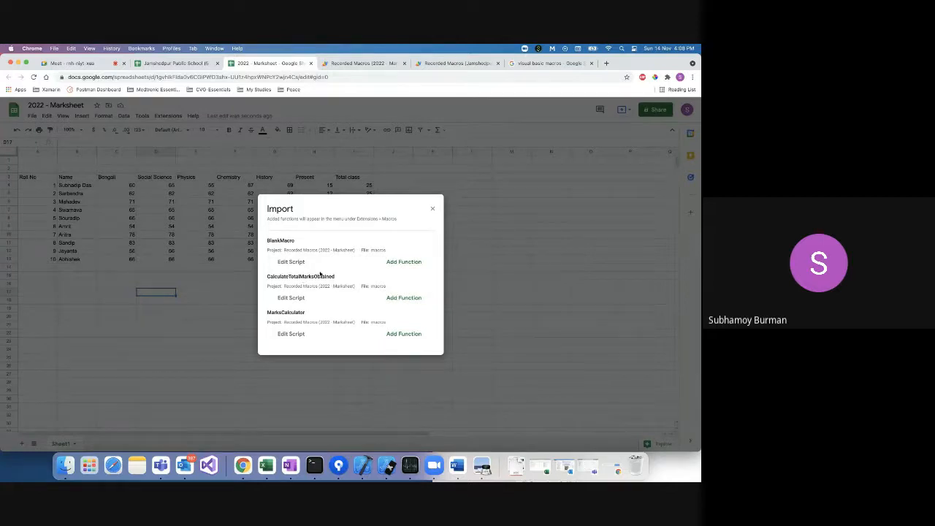
pyautogui.click(404, 297)
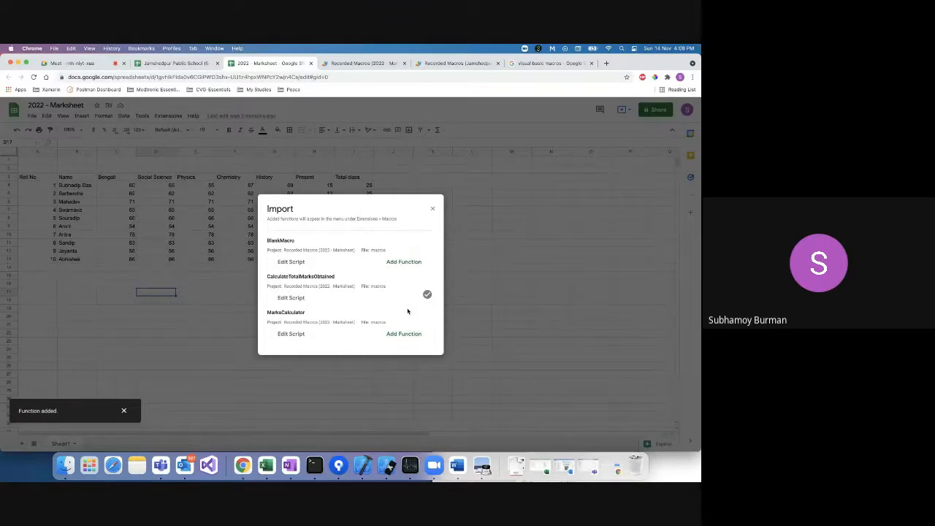
pyautogui.click(432, 209)
pyautogui.click(168, 115)
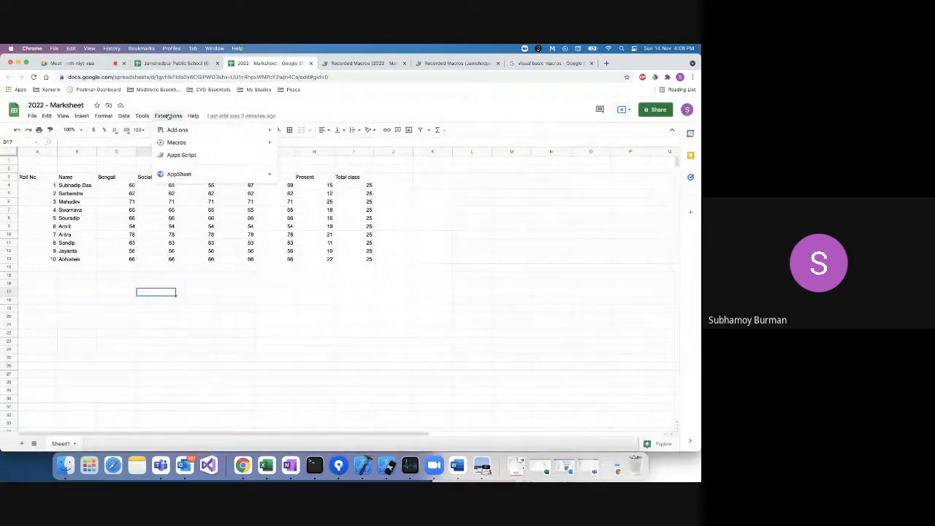
# Run CalculateTotalMarksObtained and authorize the script's spreadsheet access with the chosen account.
pyautogui.moveTo(183, 144)
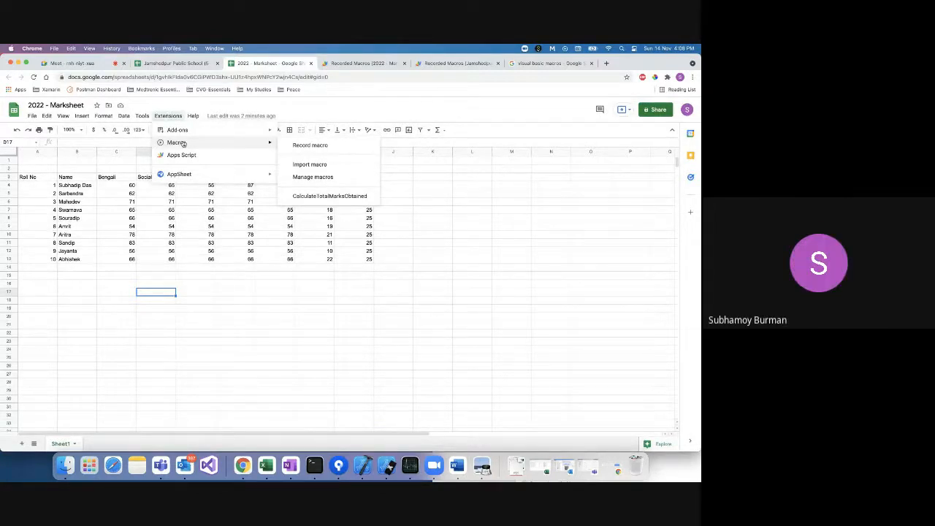
pyautogui.click(308, 196)
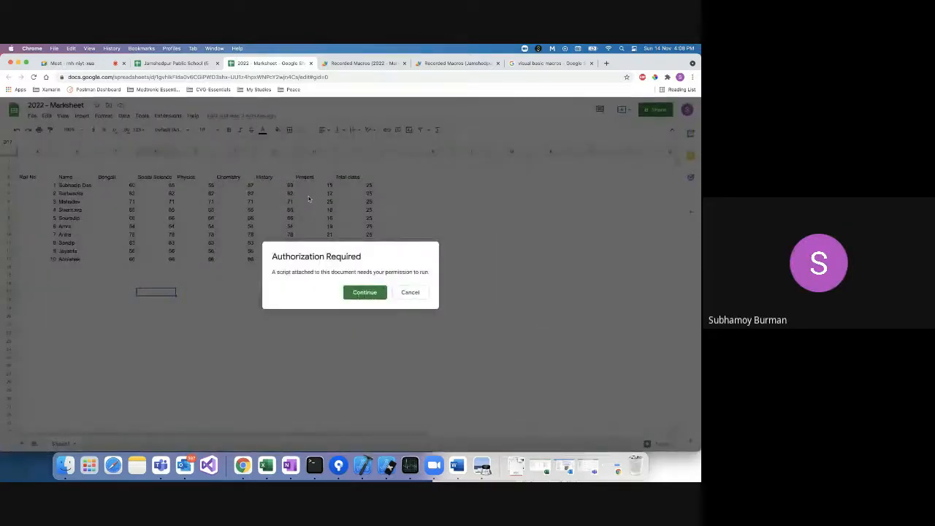
pyautogui.click(359, 294)
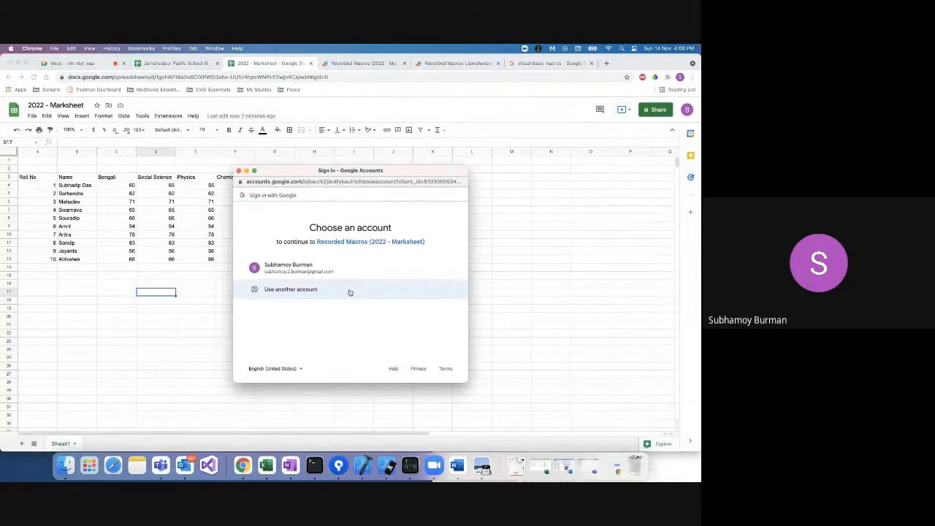
pyautogui.click(308, 270)
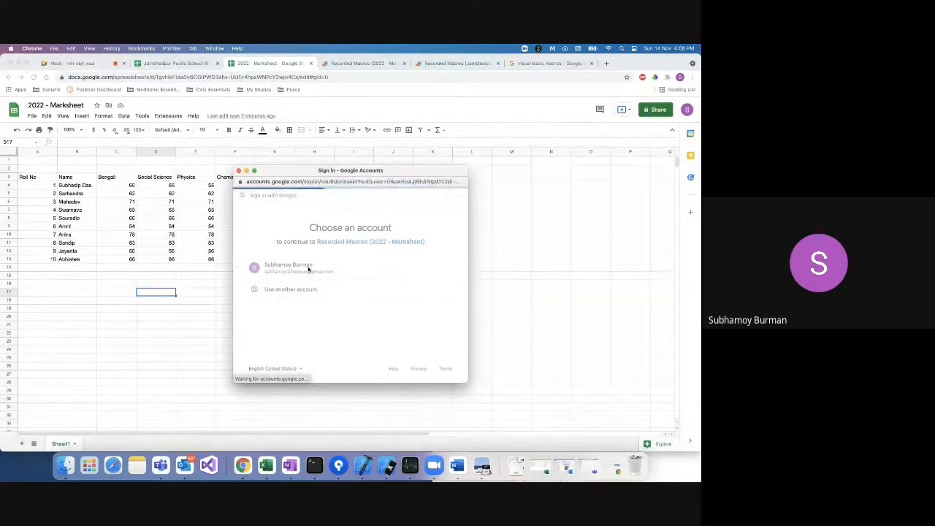
pyautogui.scroll(-3, 329, 292)
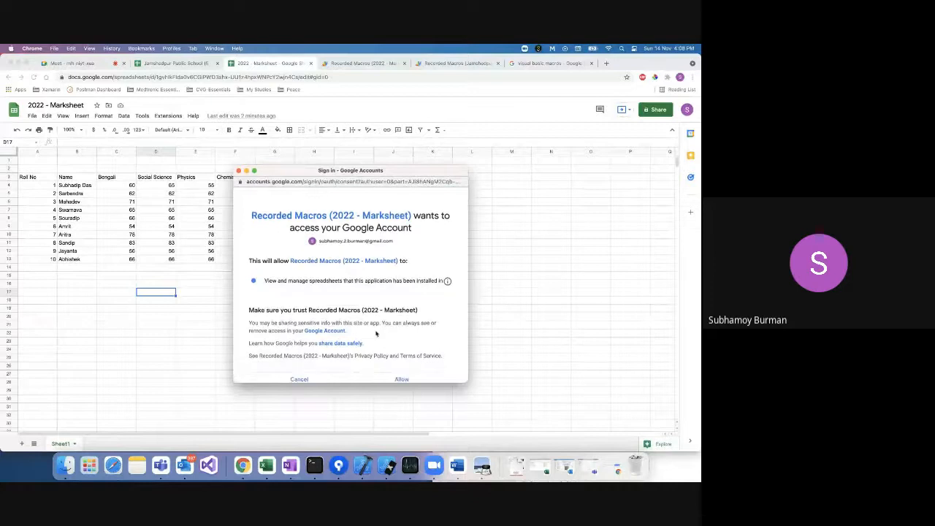
pyautogui.click(387, 330)
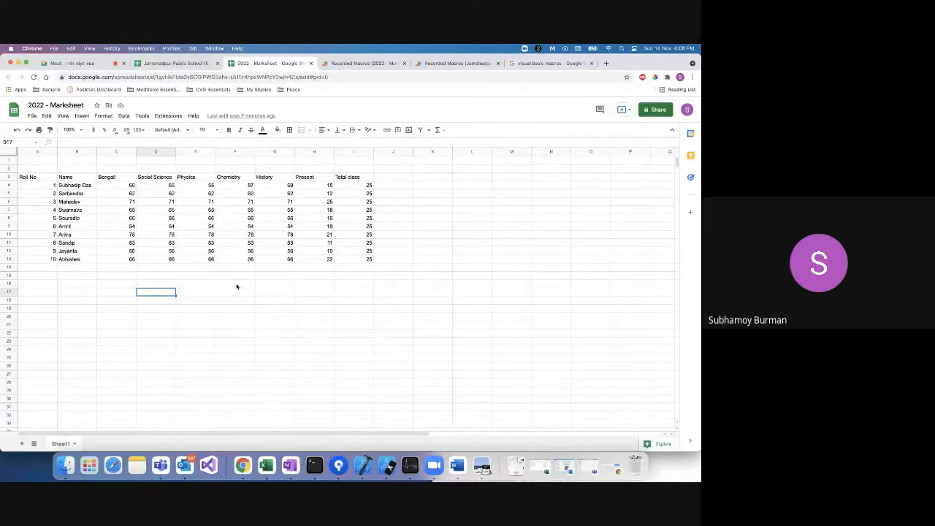
# Rerun the macro to add Total Marks Obtained and Average Marks 334.1, then widen column H.
pyautogui.click(167, 115)
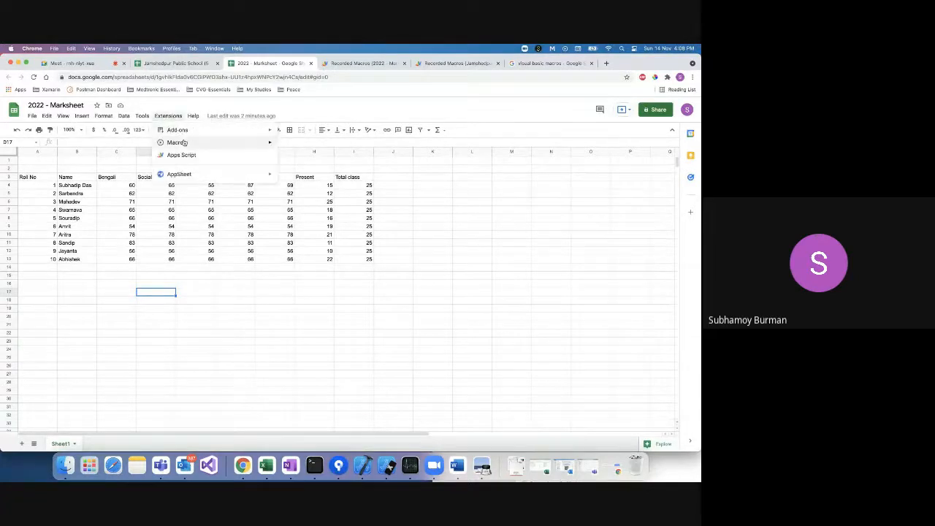
pyautogui.click(311, 196)
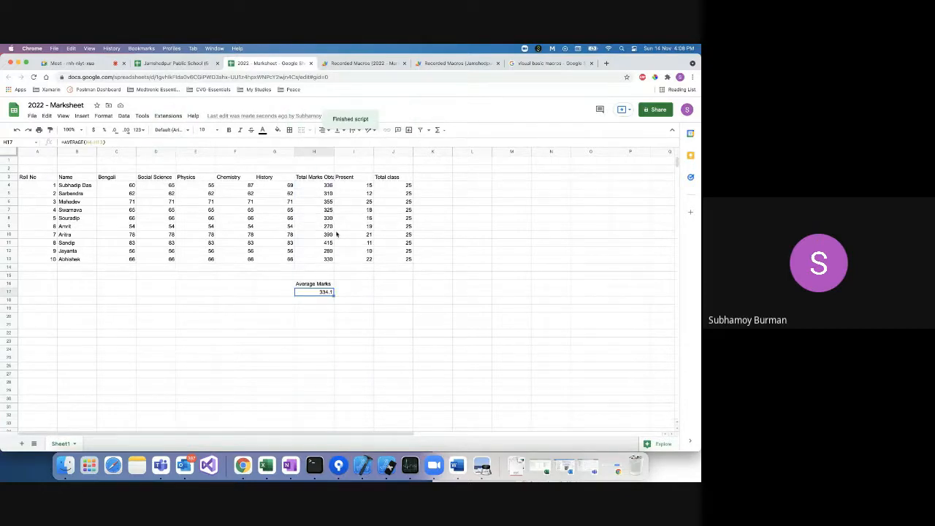
pyautogui.moveTo(334, 152); pyautogui.dragTo(353, 153)
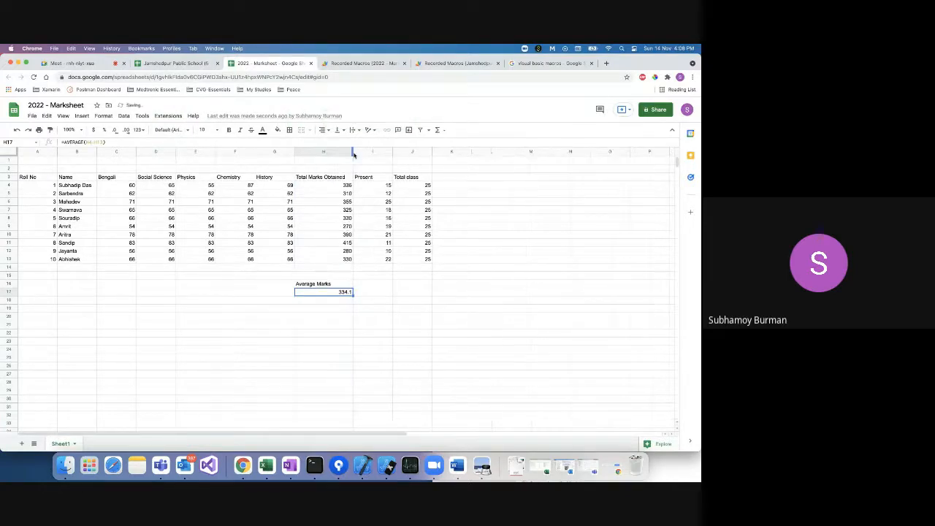